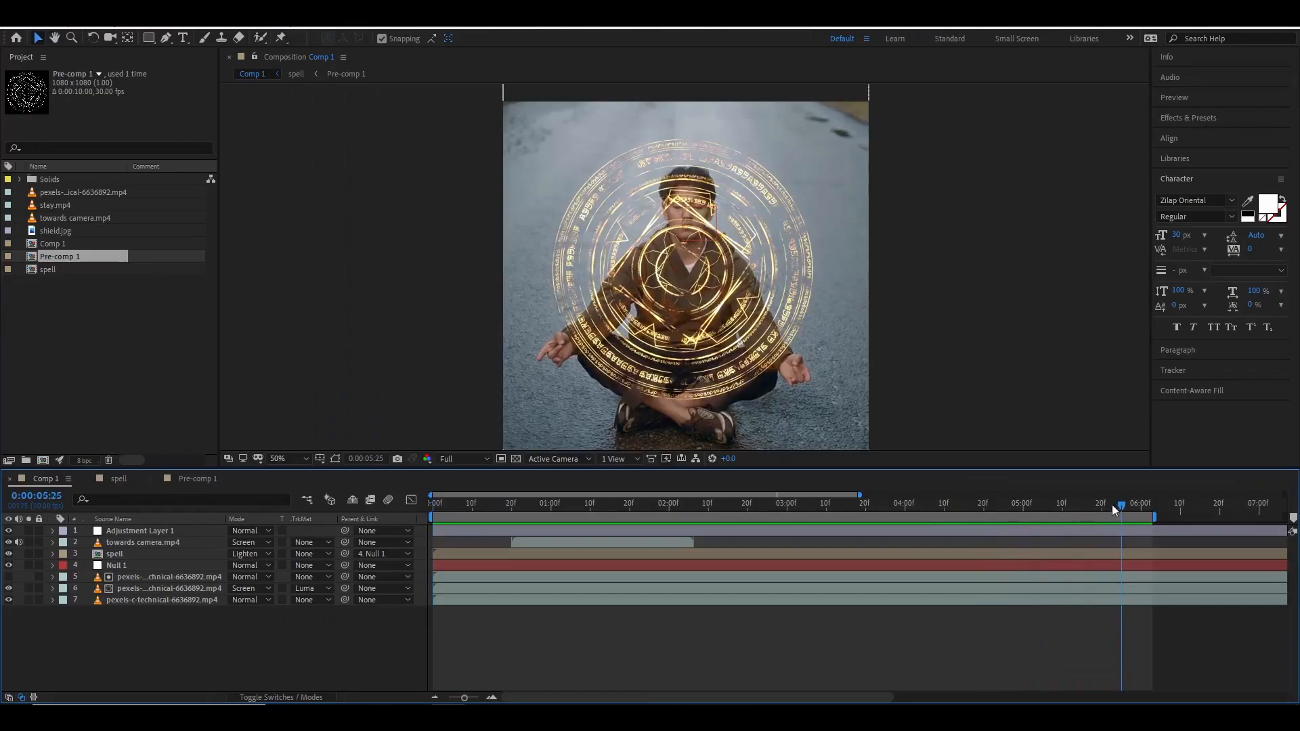
Scrub through the finished Comp 1 preview and return the playhead to the start.
left_click_drag(1115, 505, 771, 535)
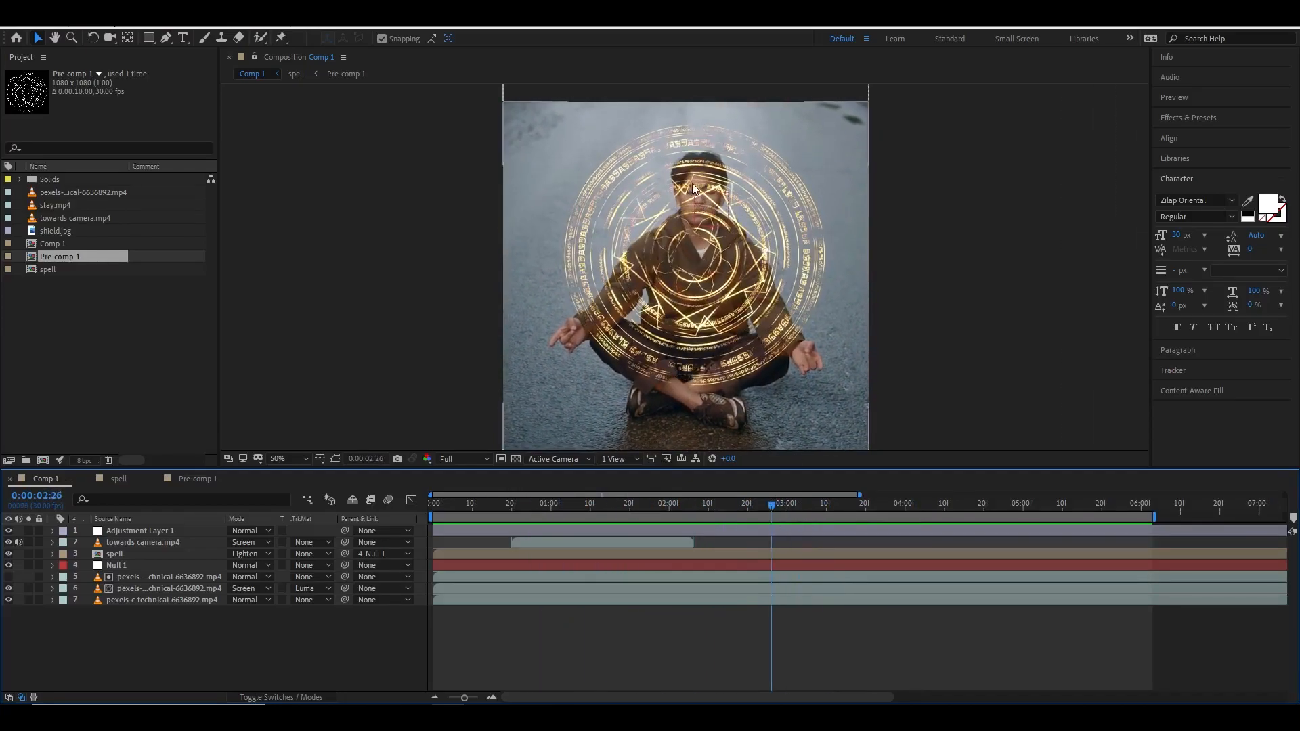
left_click_drag(771, 507, 436, 505)
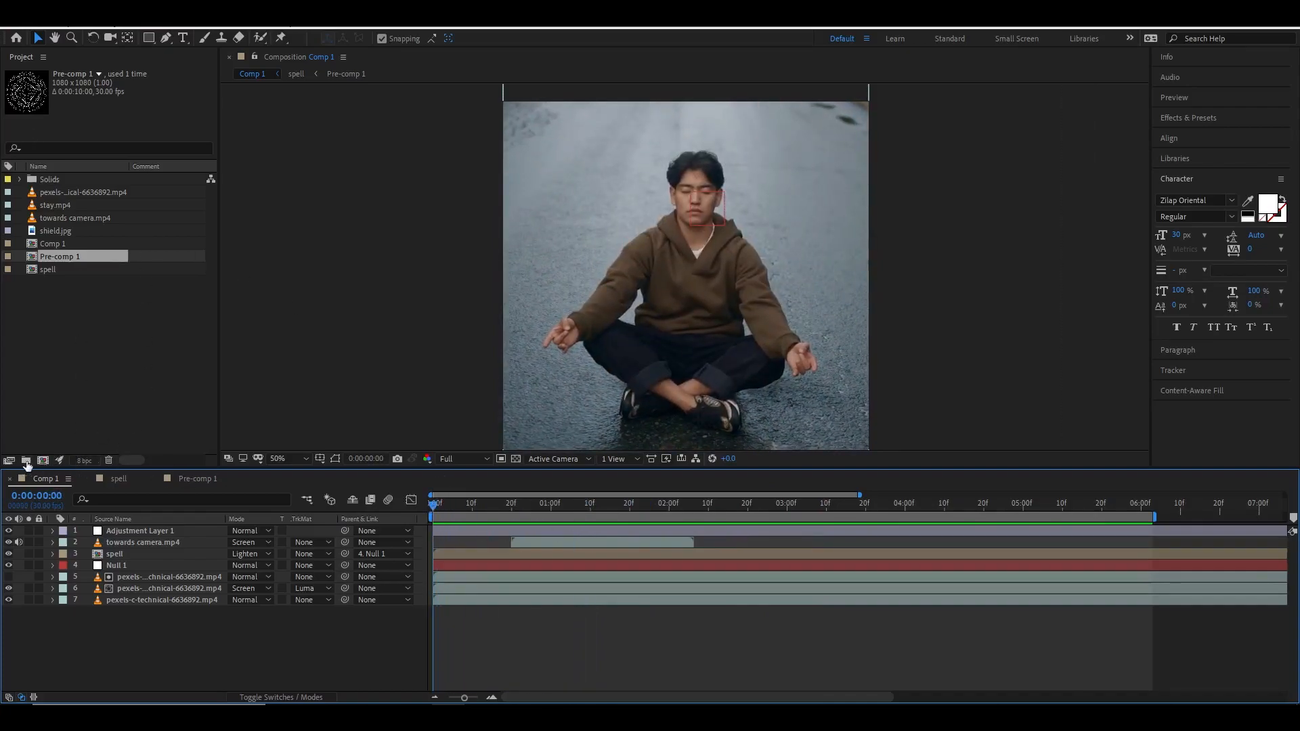
Create a new composition sized 1080 × 1080 px.
left_click(43, 462)
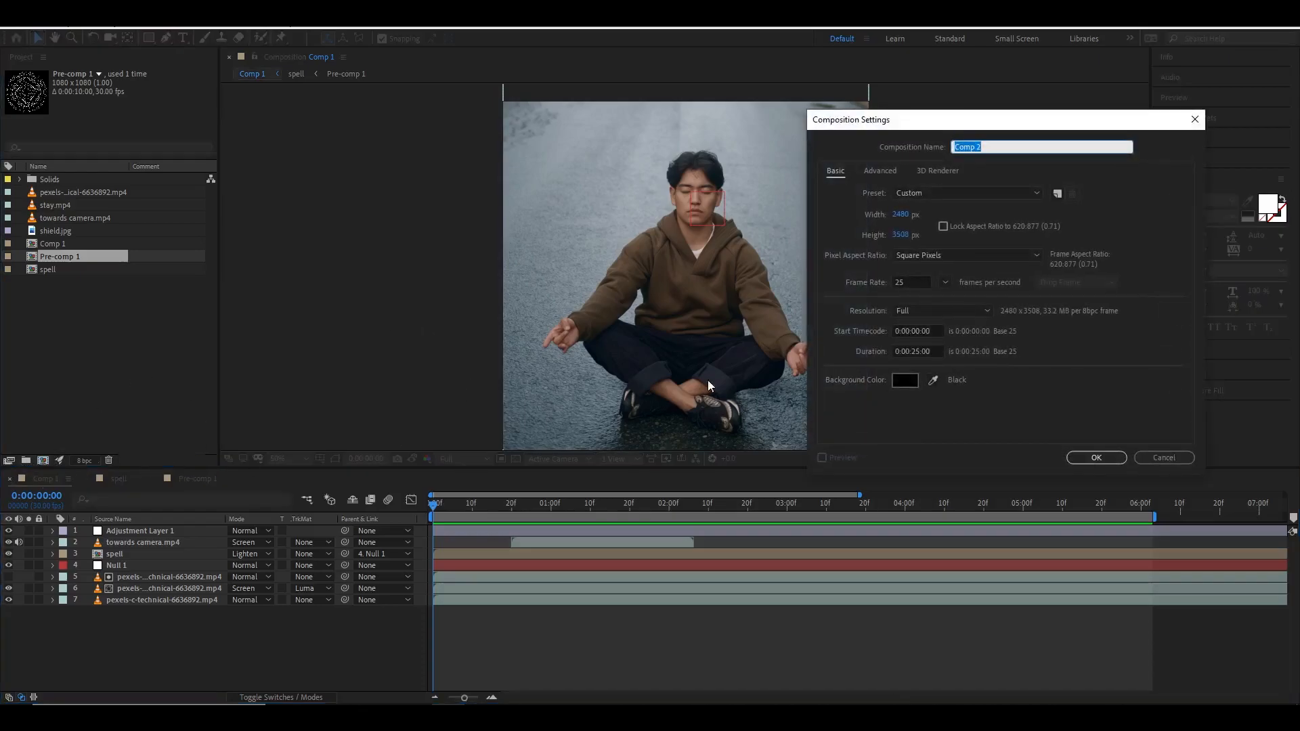
left_click(898, 216)
type("1")
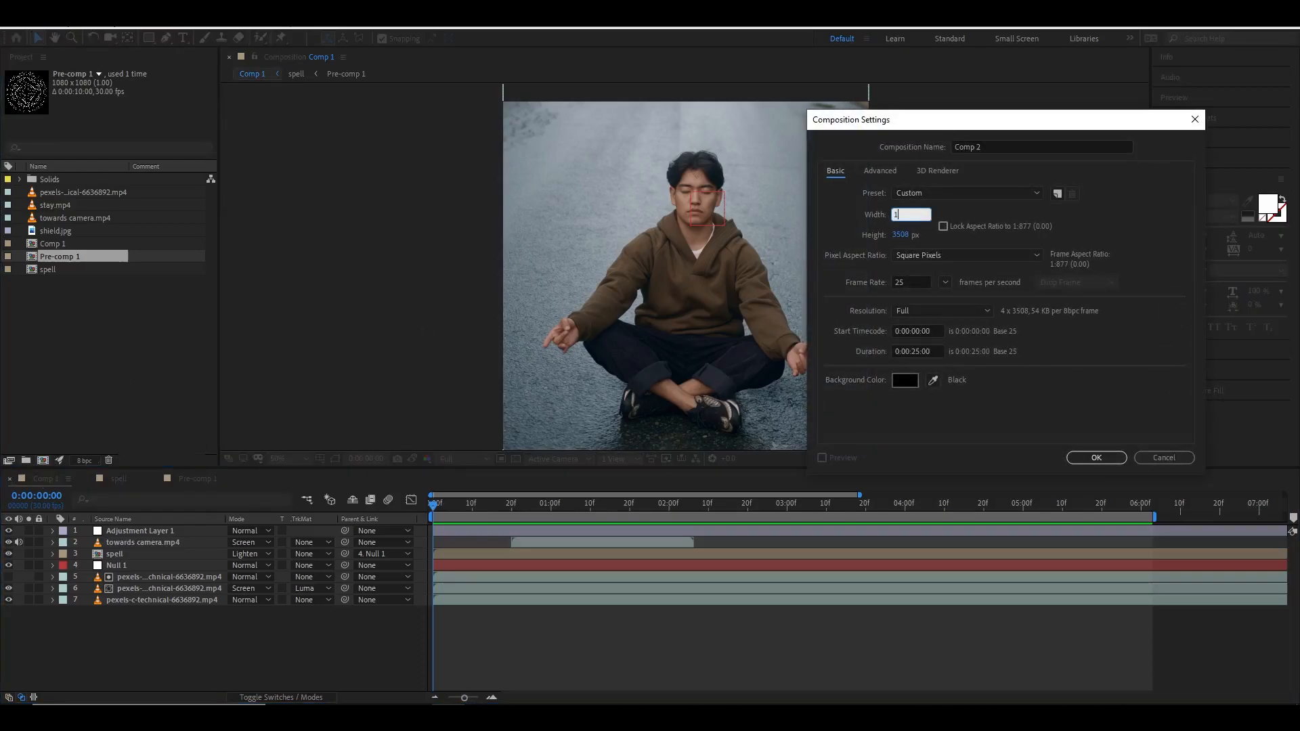
type("080")
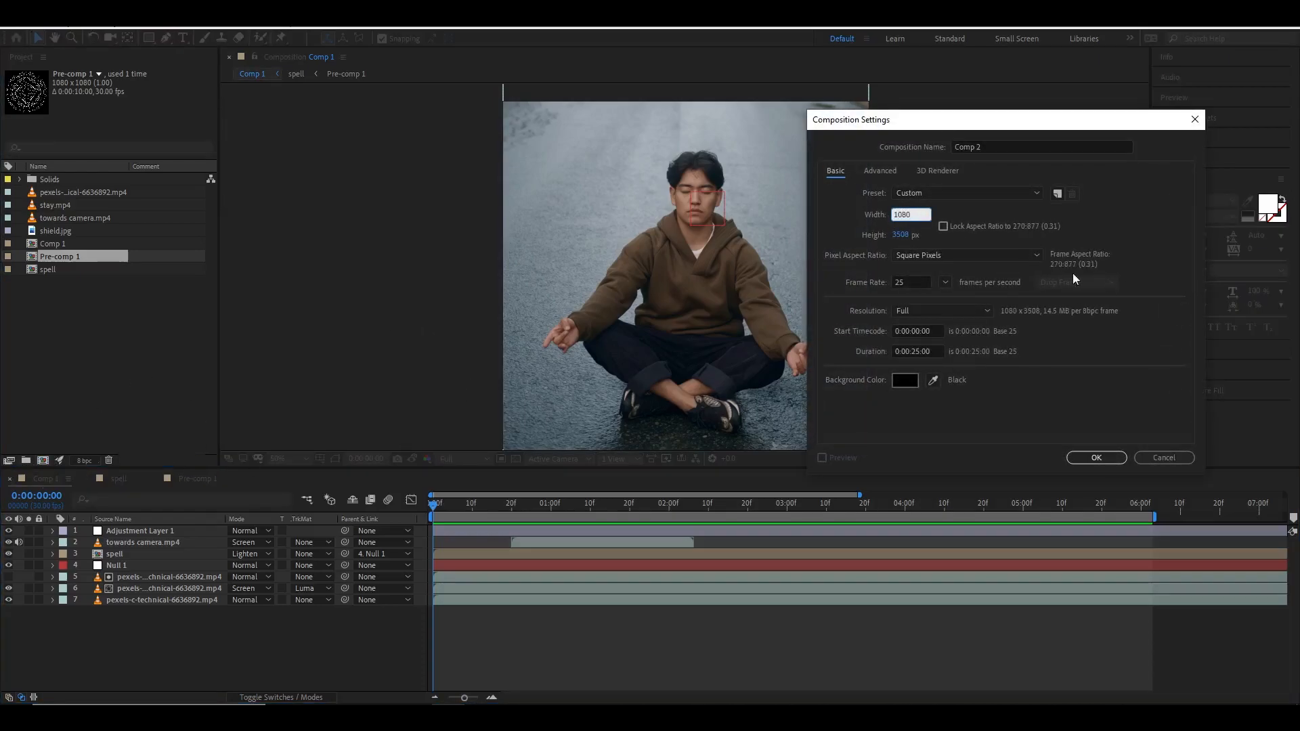
key("Tab")
type("1080")
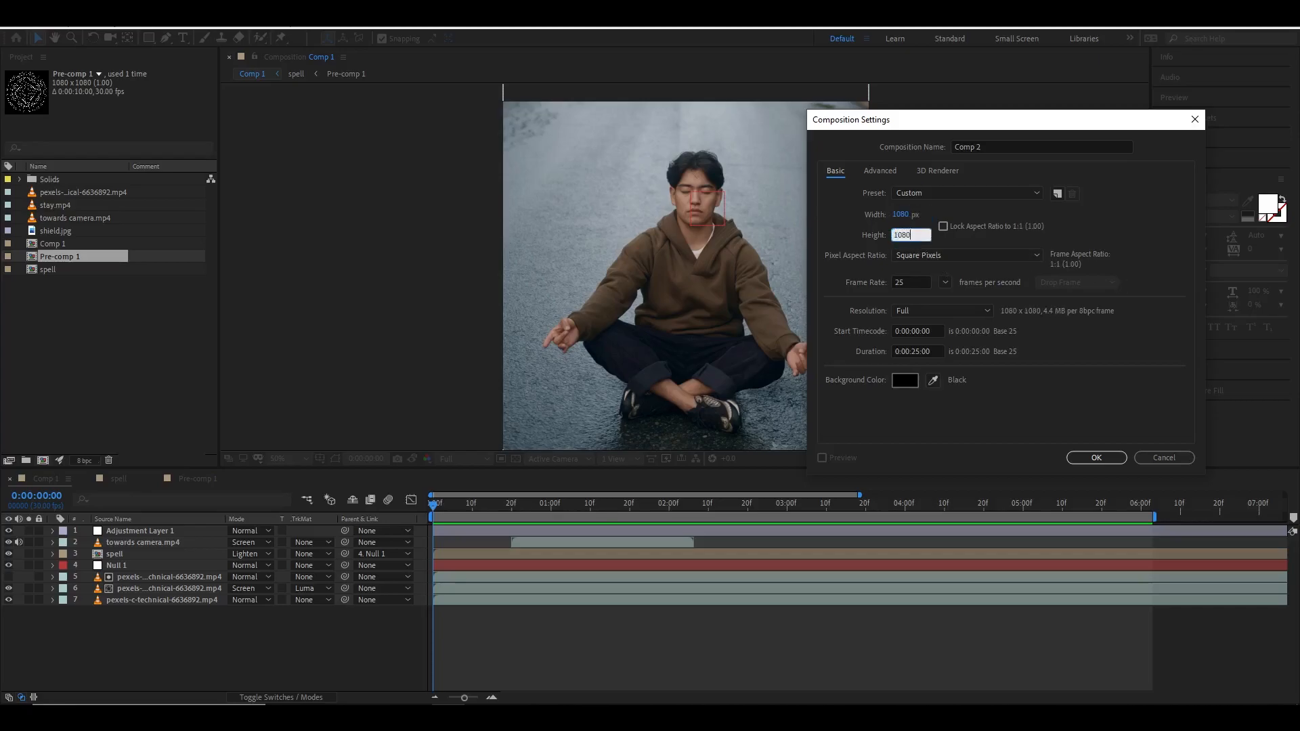
left_click(1096, 457)
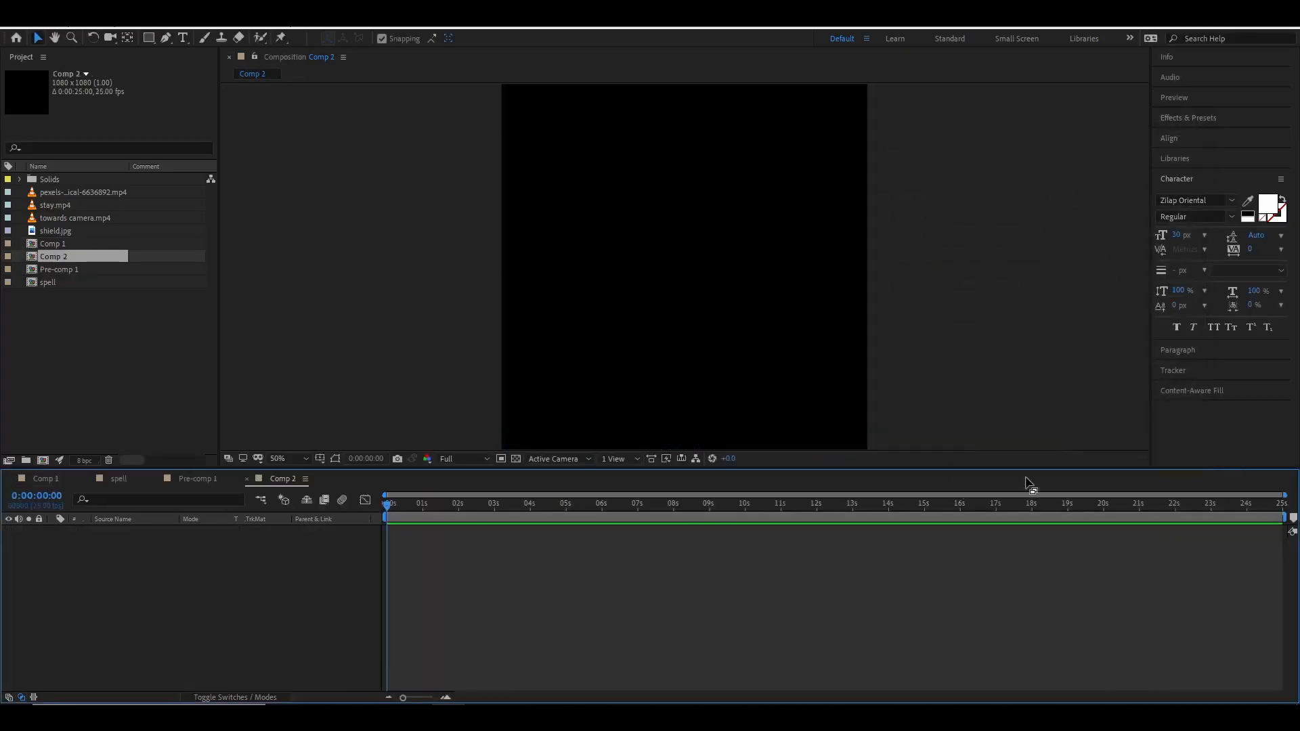
Turn on the Title/Action Safe guides in the composition viewer.
left_click_drag(761, 319, 738, 334)
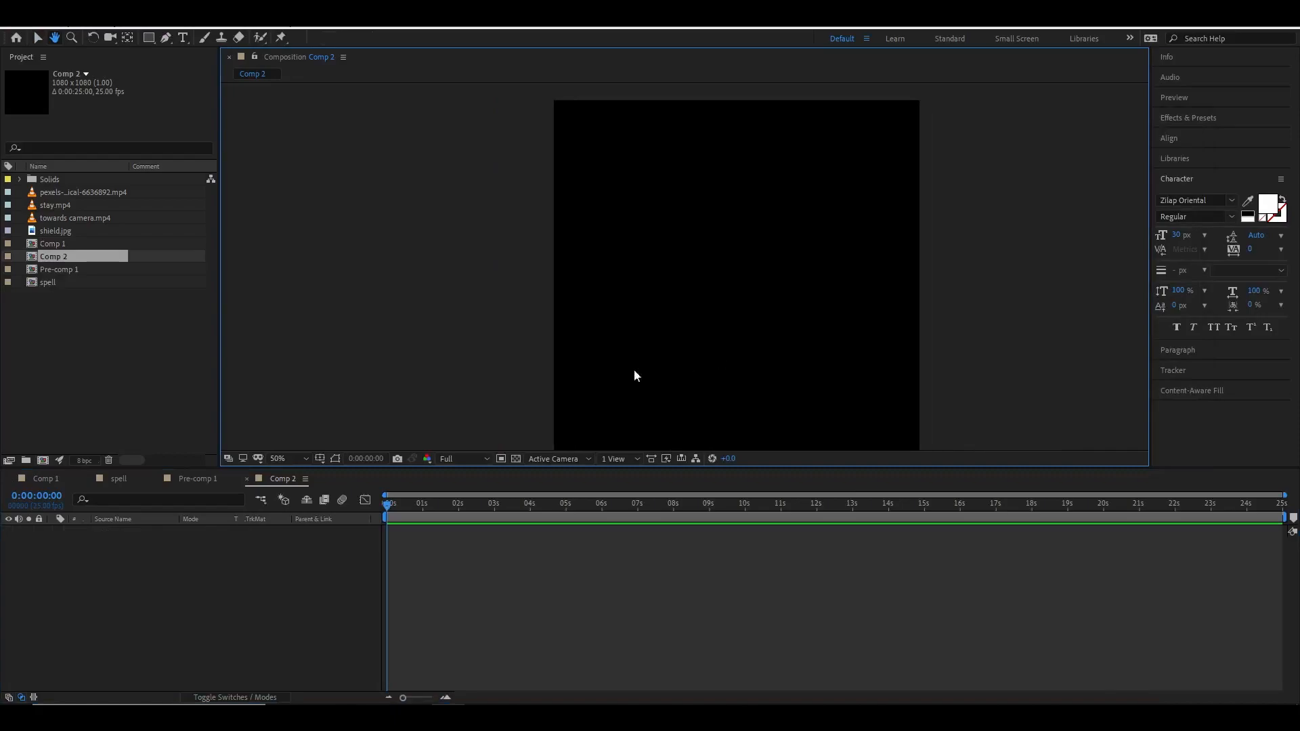
left_click(319, 459)
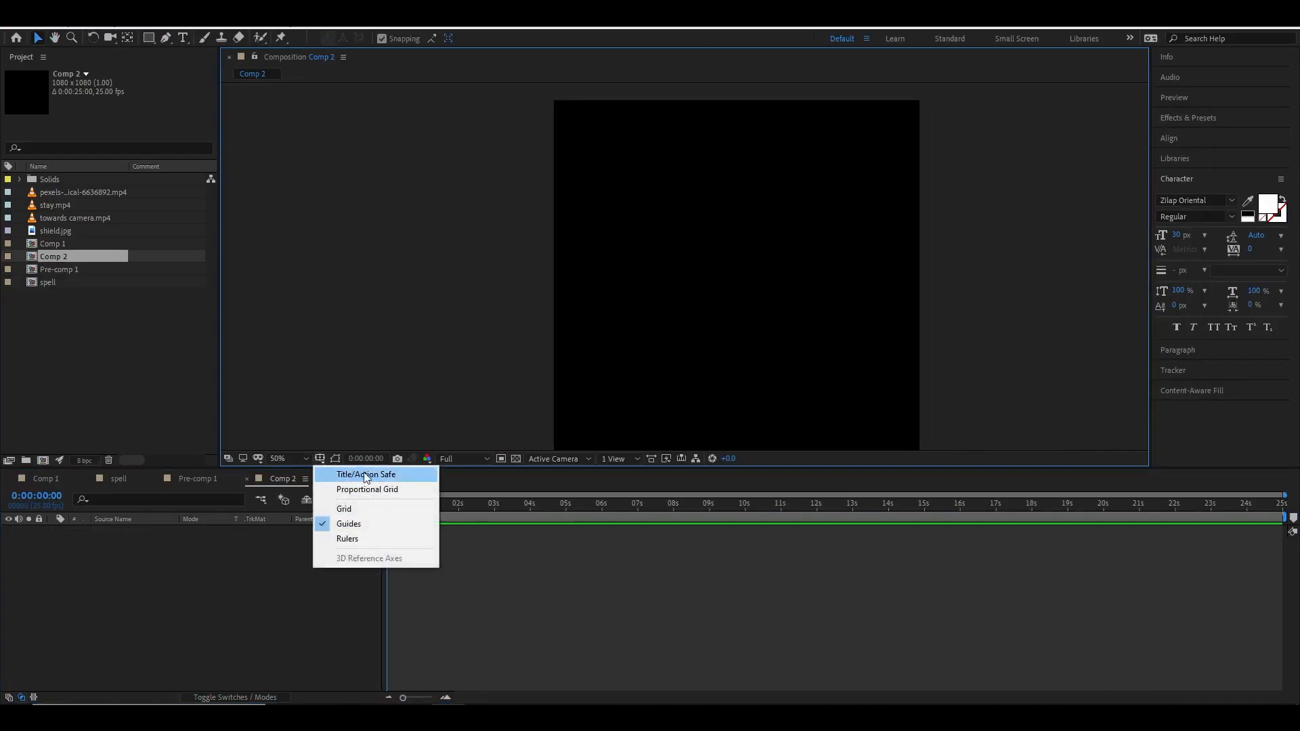
left_click(346, 477)
scroll(654, 350, "down", 2)
scroll(662, 352, "up", 2)
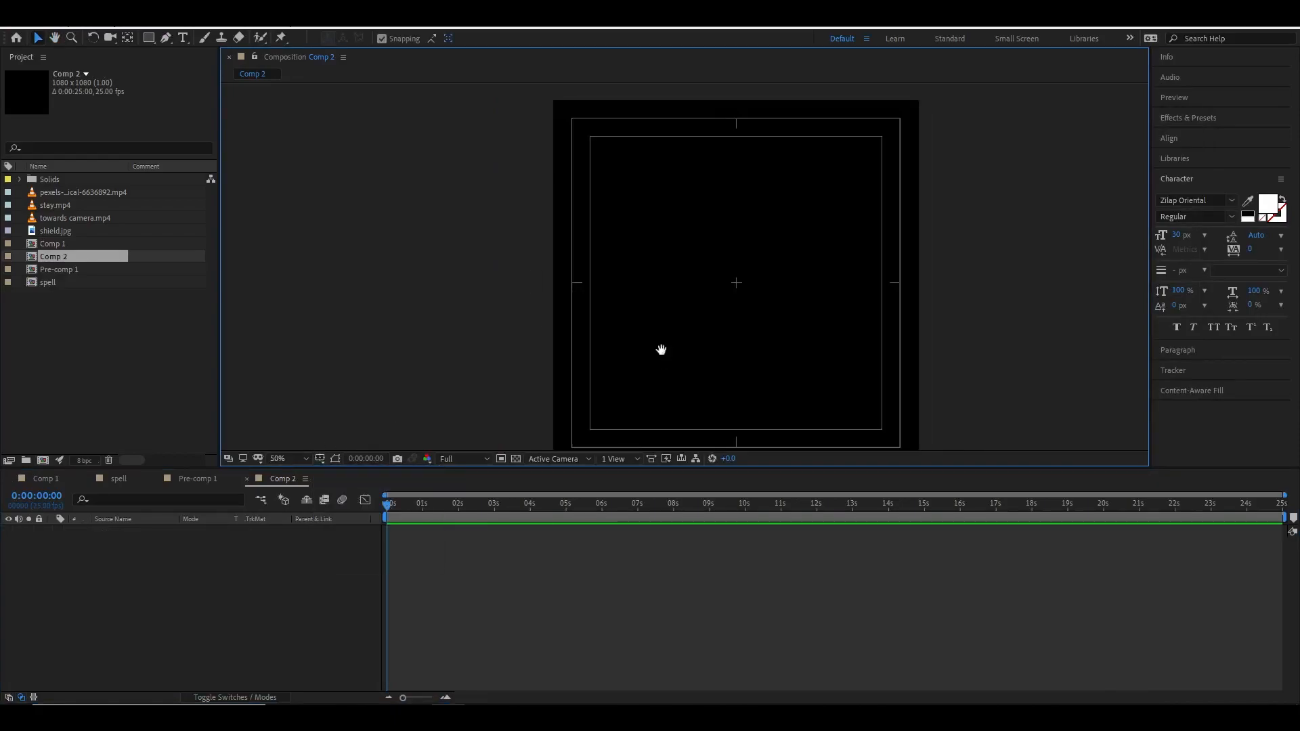
left_click_drag(662, 351, 642, 349)
Add shield.jpg to the new composition and move it so the shield sits in the frame.
left_click(48, 231)
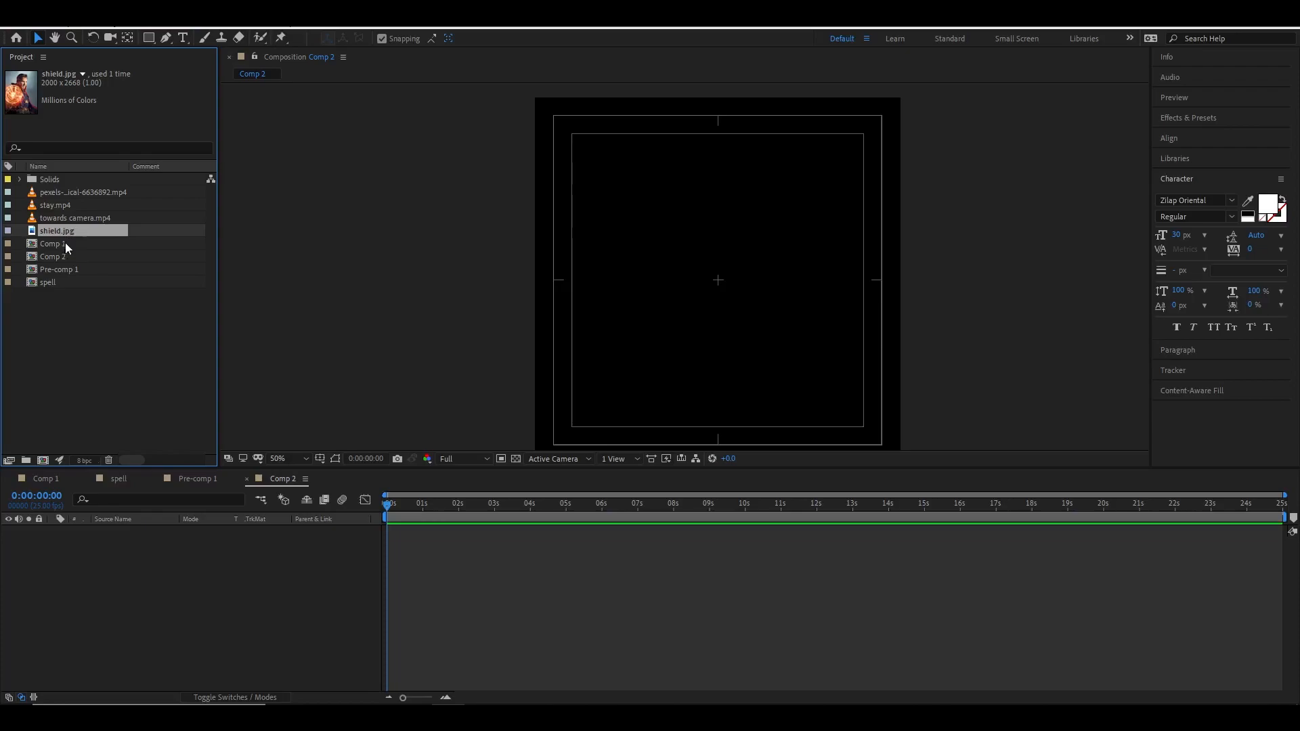
left_click_drag(64, 234, 294, 544)
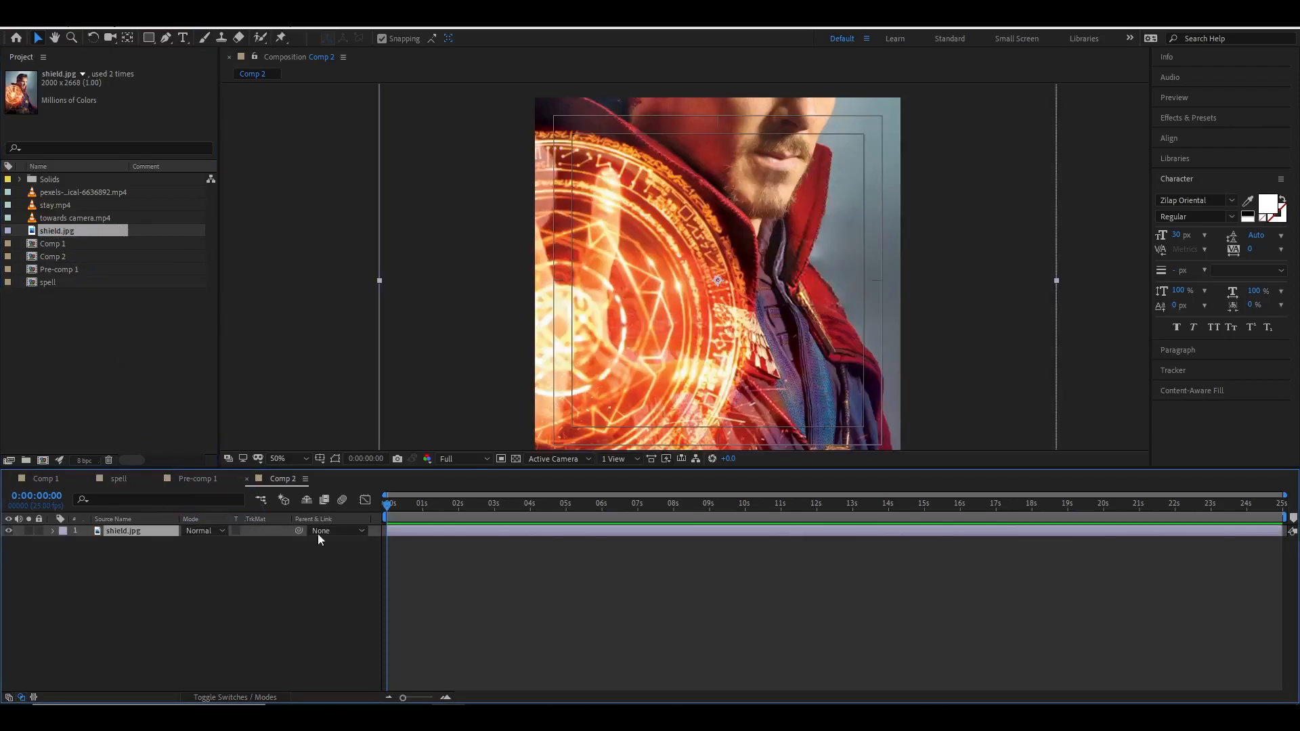
left_click_drag(588, 365, 758, 324)
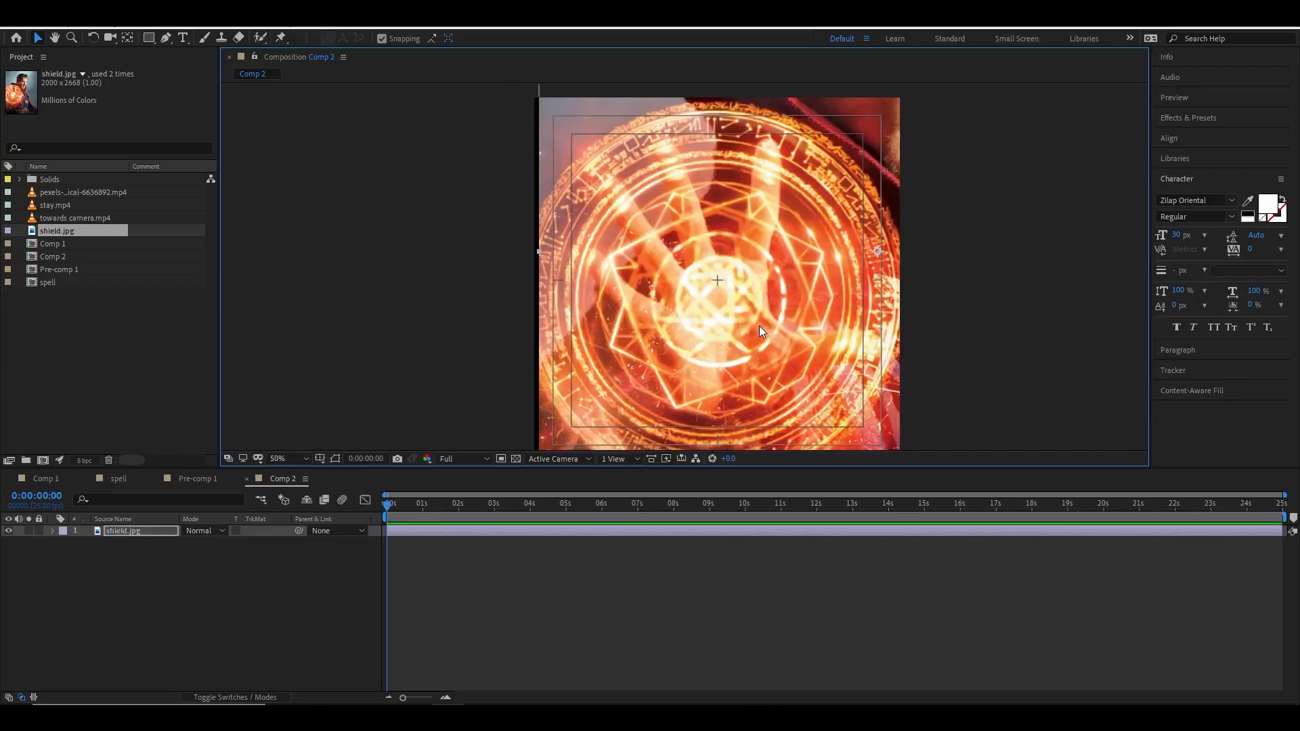
Scale the shield image to 89%, centre the shield in the frame, and lock its layer.
left_click(160, 534)
key("s")
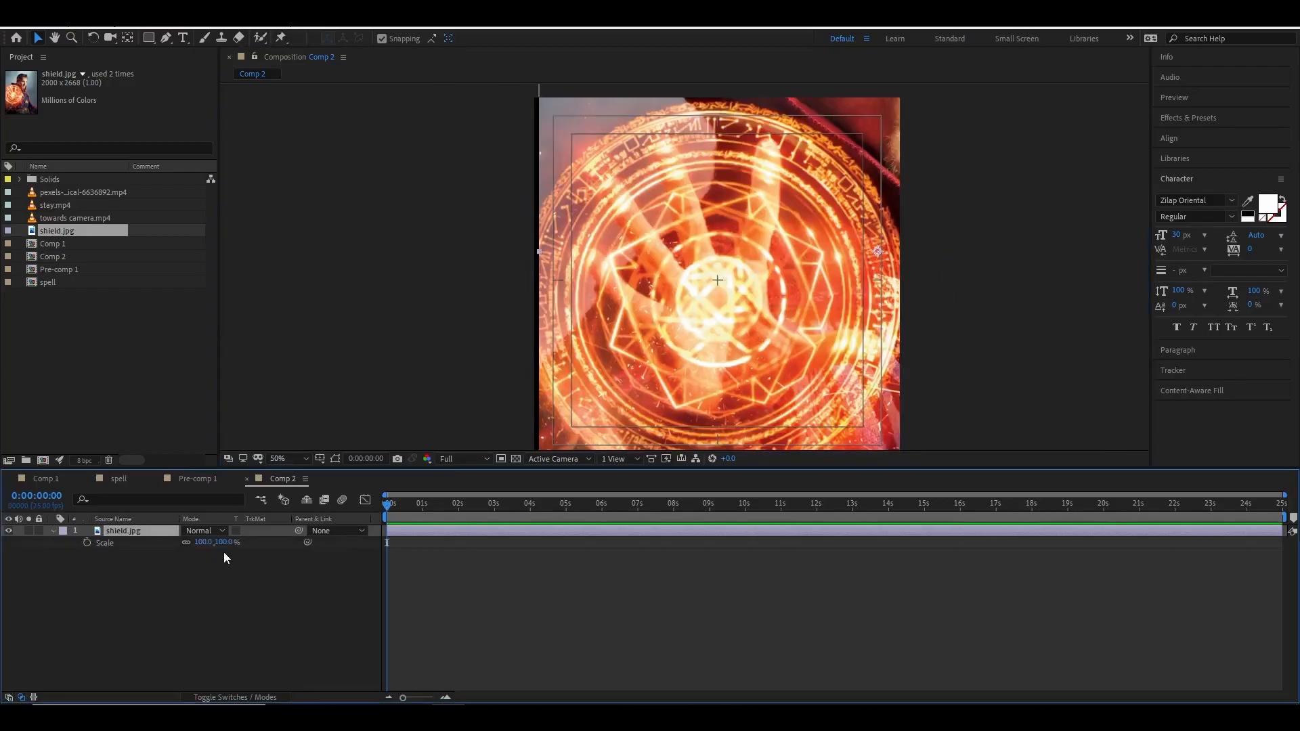
left_click_drag(228, 541, 221, 541)
mouse_move(707, 354)
left_mouse_down()
mouse_move(686, 339)
mouse_move(721, 338)
left_mouse_up()
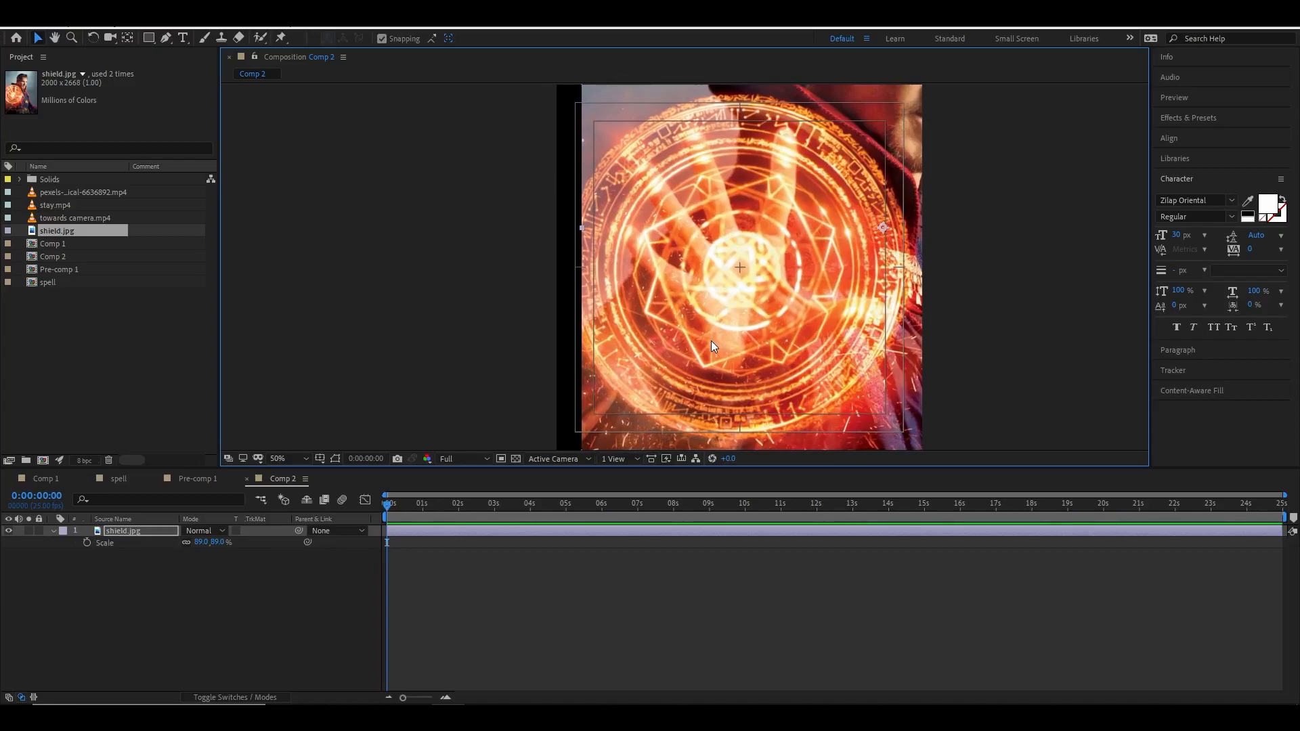
left_click_drag(711, 340, 713, 342)
left_click(39, 531)
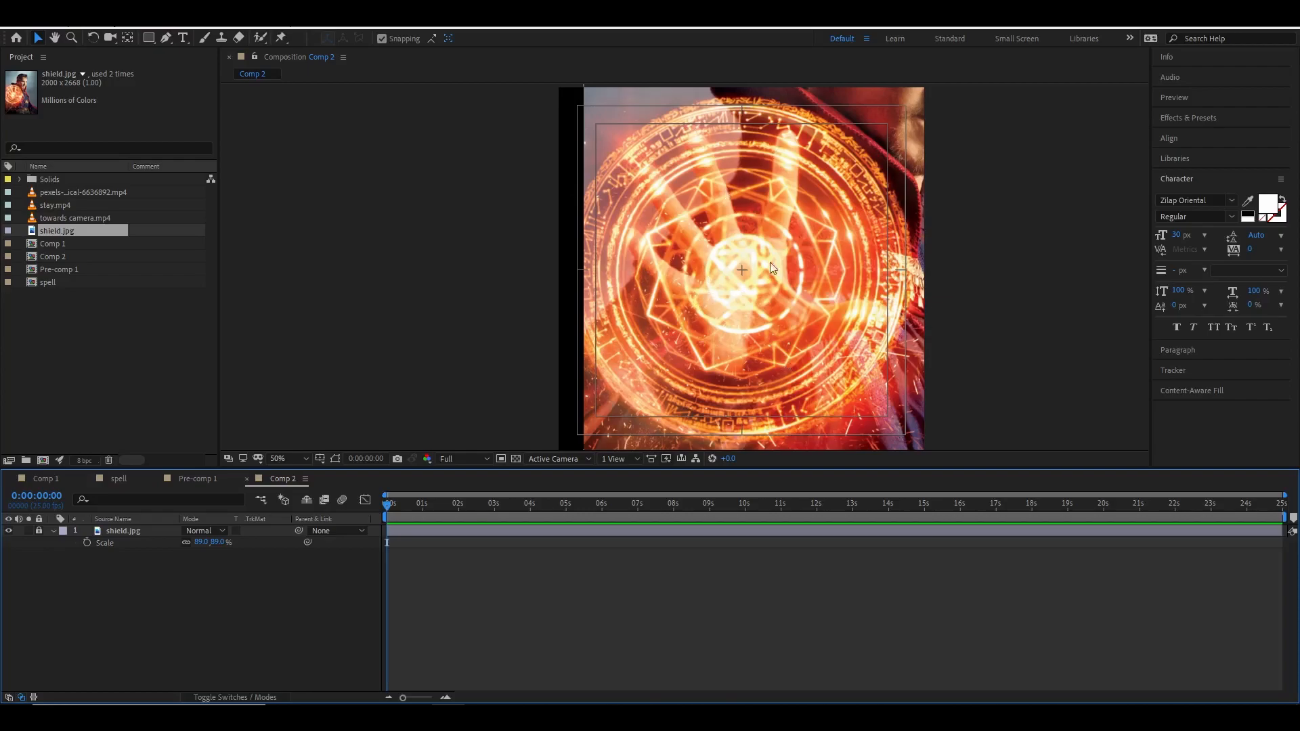
Select the Ellipse tool and set its fill to none and its stroke to a solid colour.
left_click_drag(148, 39, 217, 68)
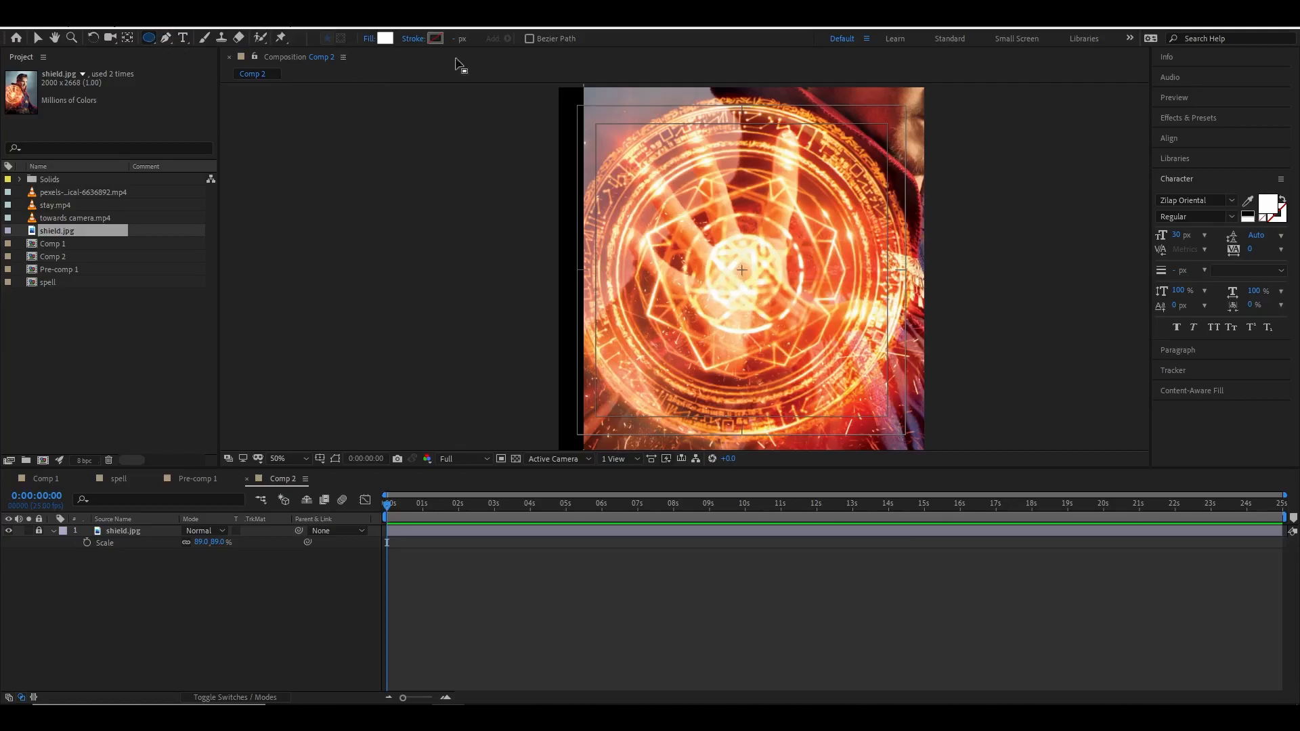
left_click(372, 38)
left_click(581, 321)
left_click(630, 399)
left_click(413, 39)
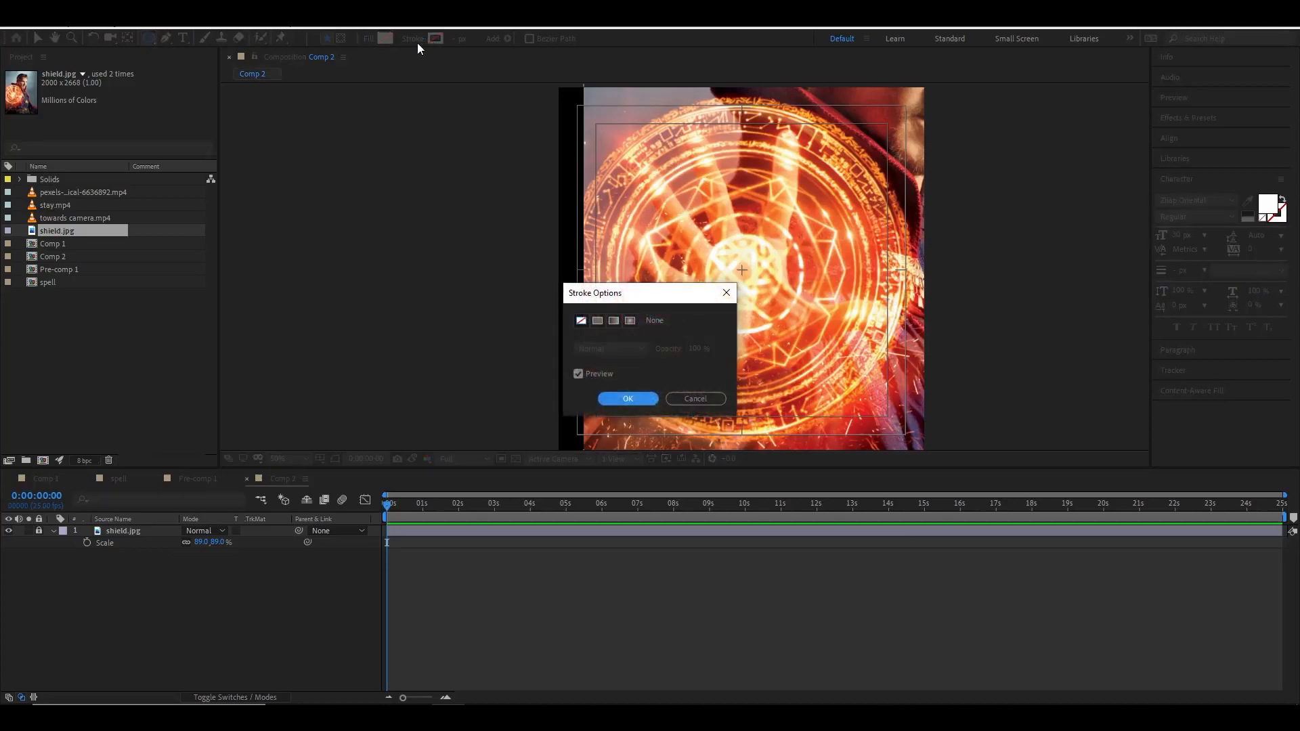
left_click(596, 321)
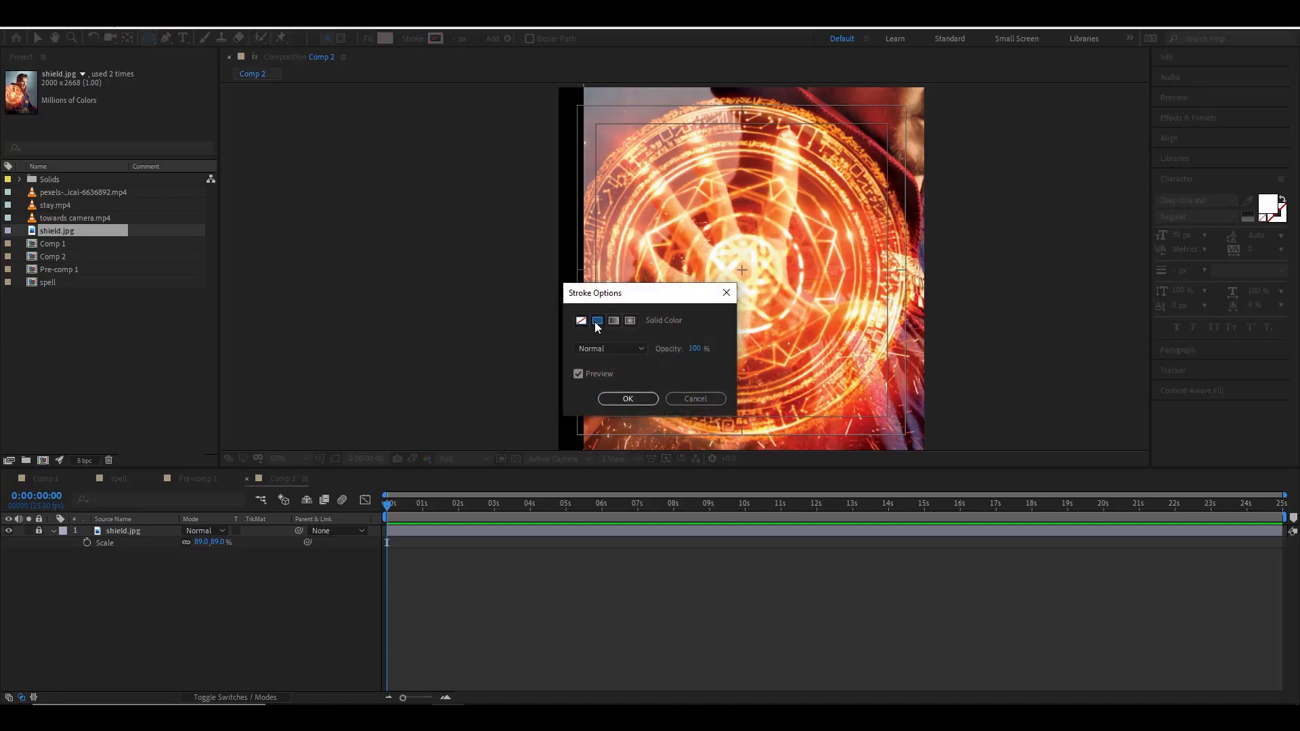
left_click(628, 398)
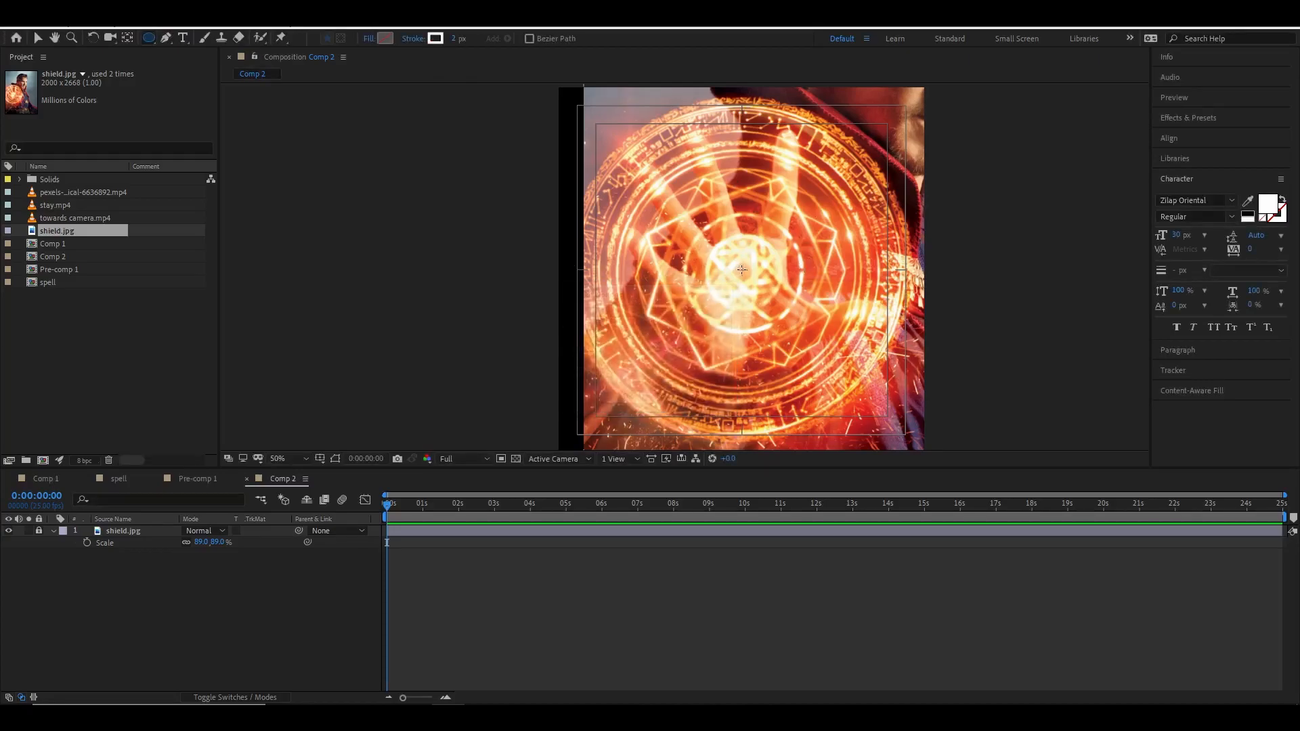
Draw a circle outward from the centre of the shield and select it.
left_click(743, 271)
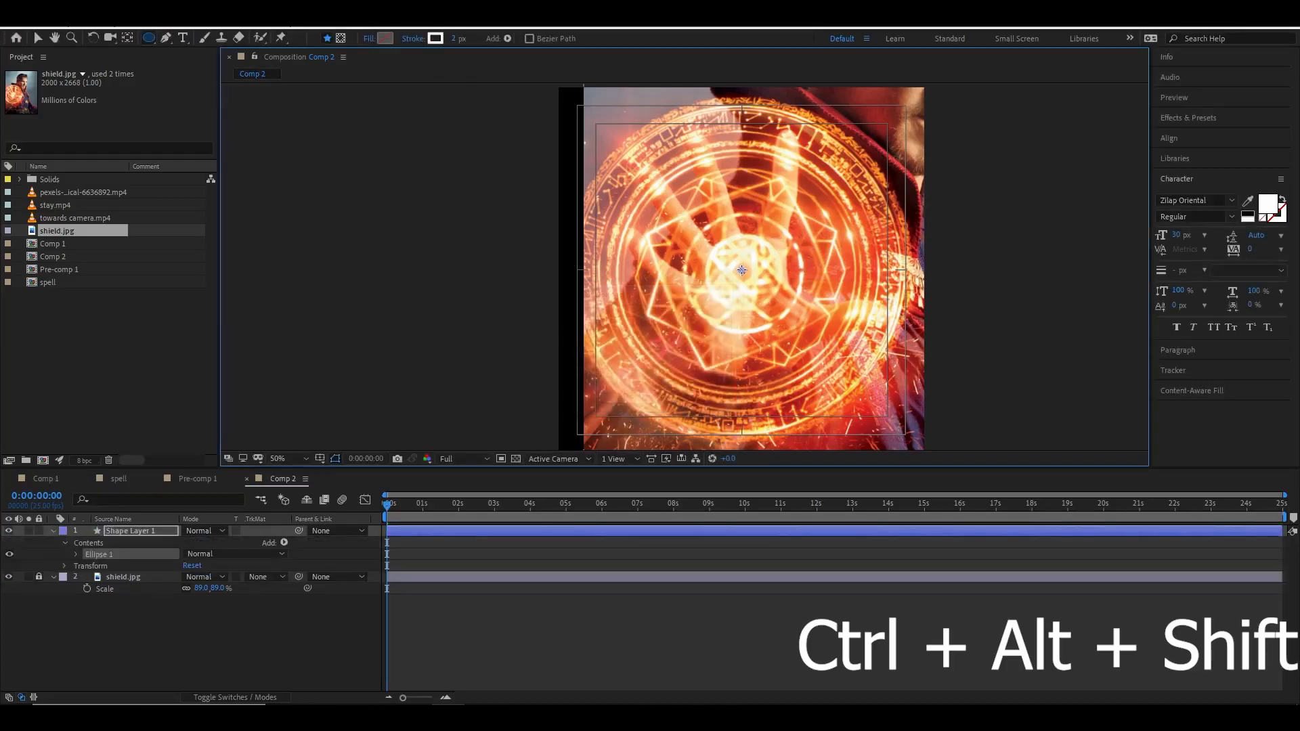
left_click_drag(765, 296, 804, 316)
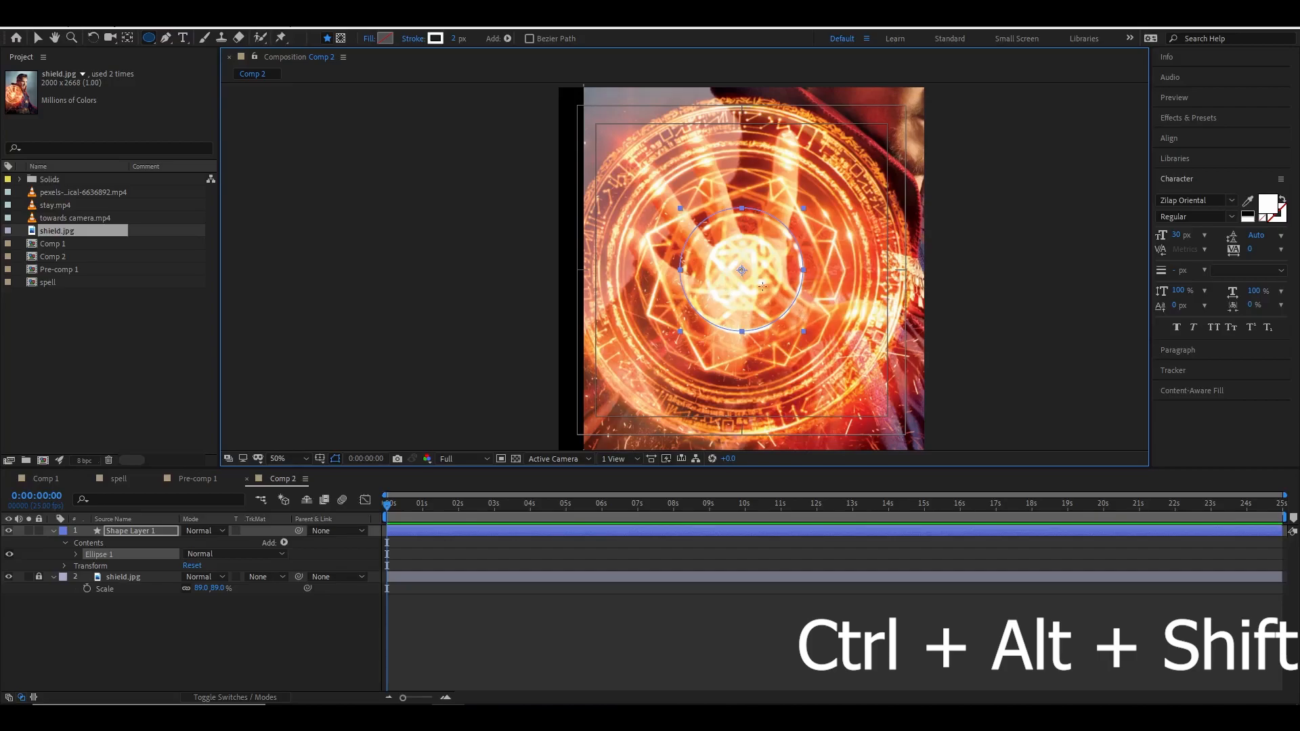
left_click(38, 38)
left_click(745, 270)
left_click(1022, 308)
left_click(734, 270)
left_click_drag(754, 296, 748, 291)
Enable snapping and align the circle's centre exactly with the shield's centre.
left_click(433, 38)
scroll(745, 284, "up", 2)
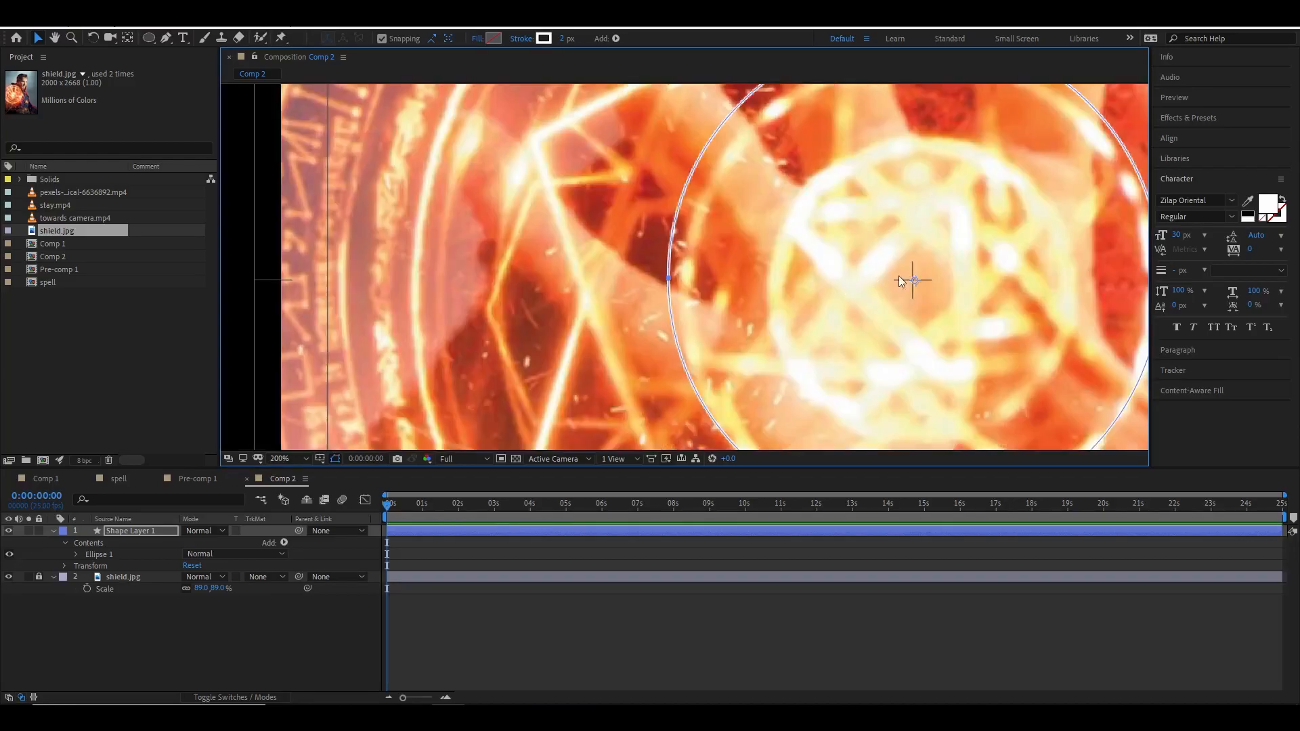
left_click_drag(920, 279, 916, 280)
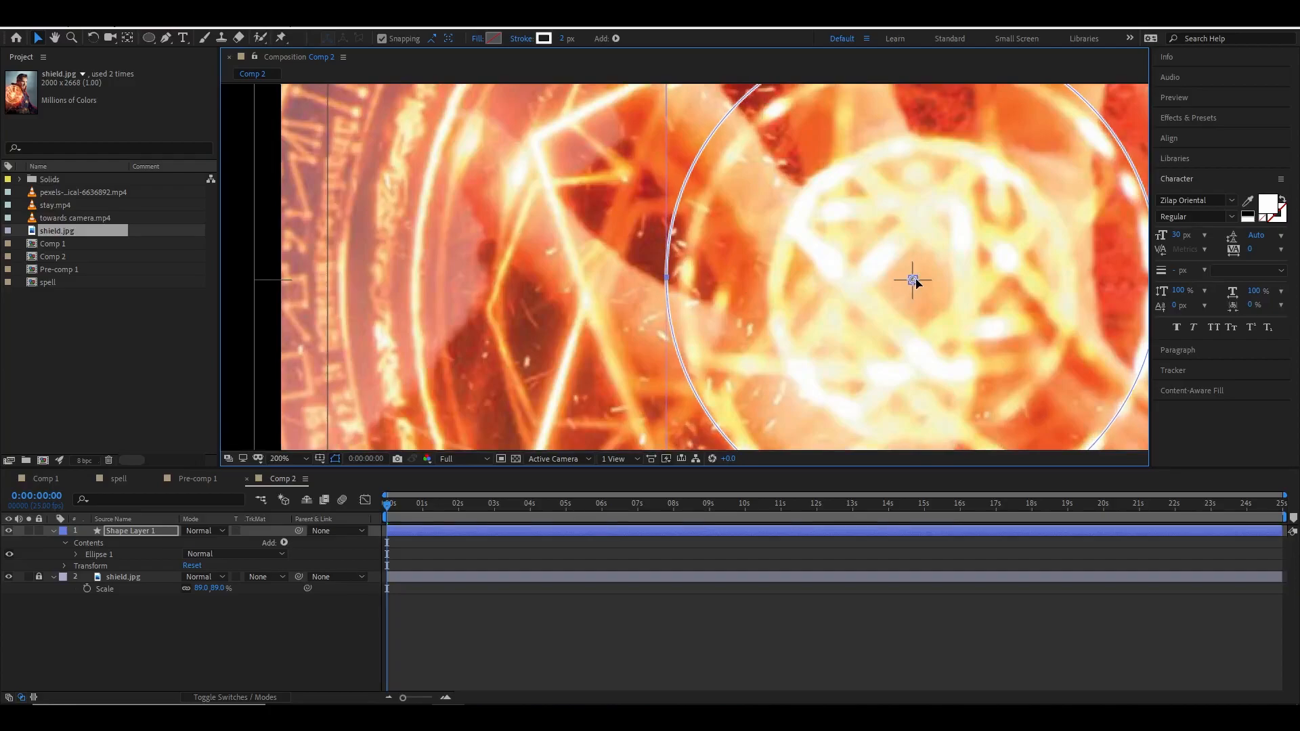
scroll(917, 283, "down", 2)
left_click_drag(741, 267, 698, 288)
scroll(749, 268, "up", 1)
Set the circle's stroke width to 5 px.
key("v")
left_click_drag(566, 40, 571, 44)
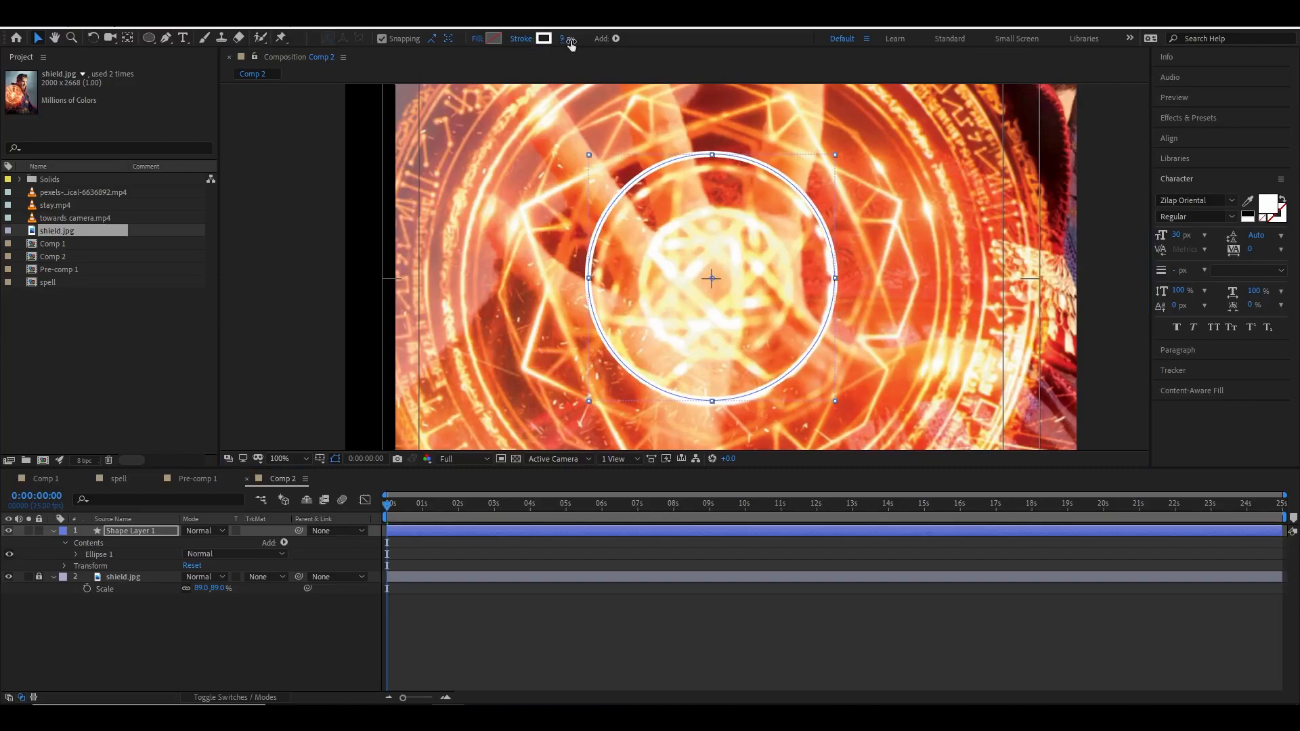
left_click(895, 218)
left_click(828, 238)
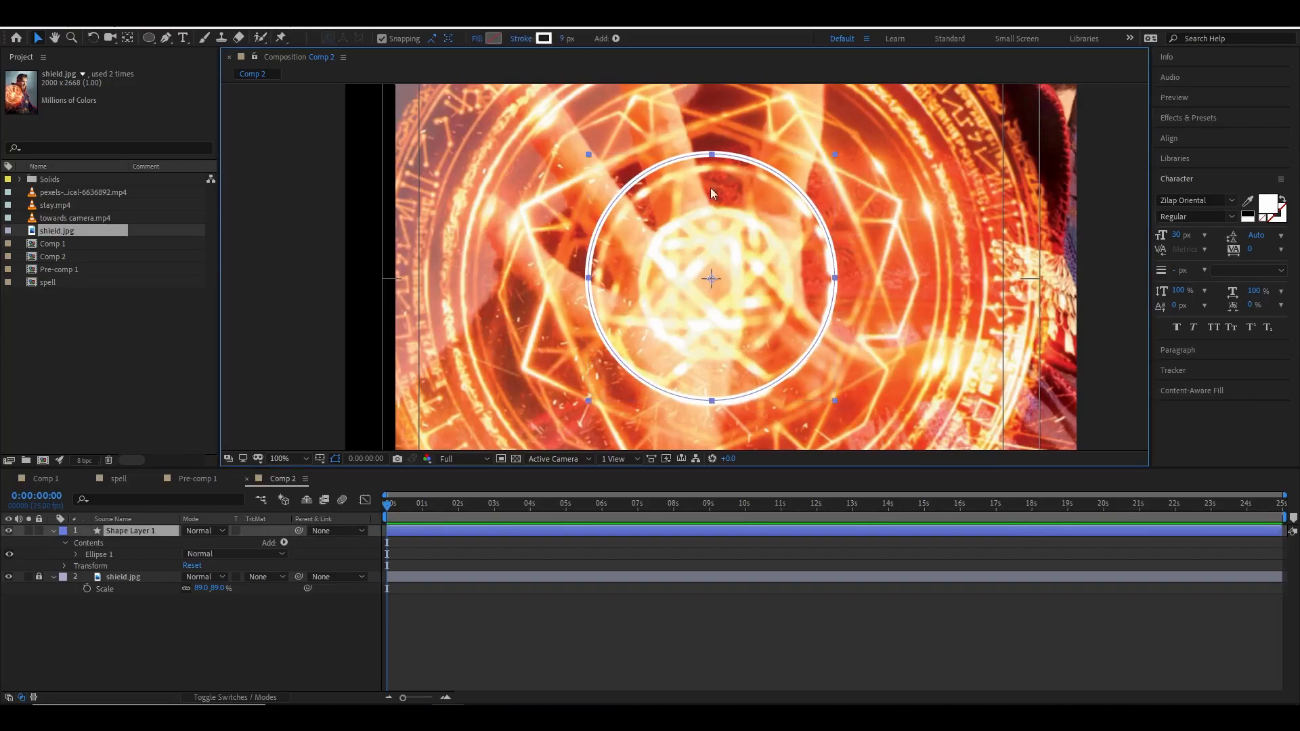
left_click(568, 39)
type("5")
key("Return")
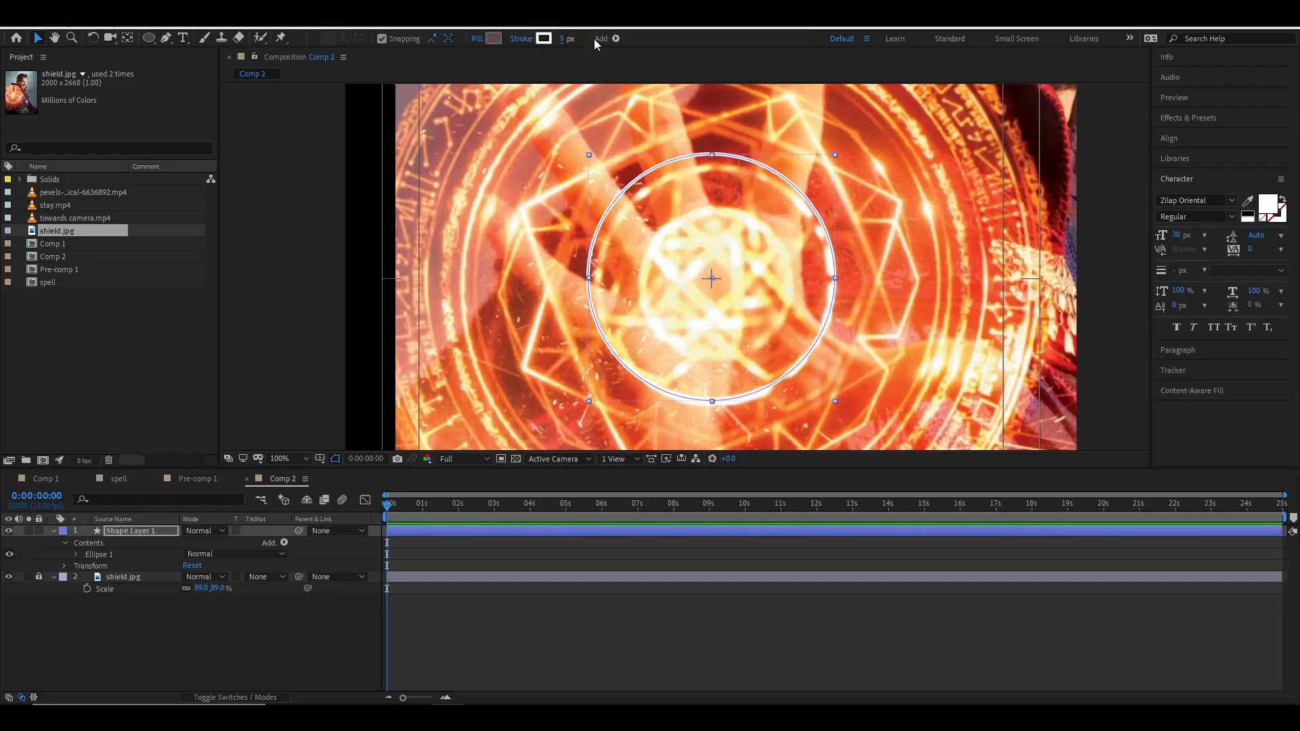
left_click(864, 232)
left_click(824, 247)
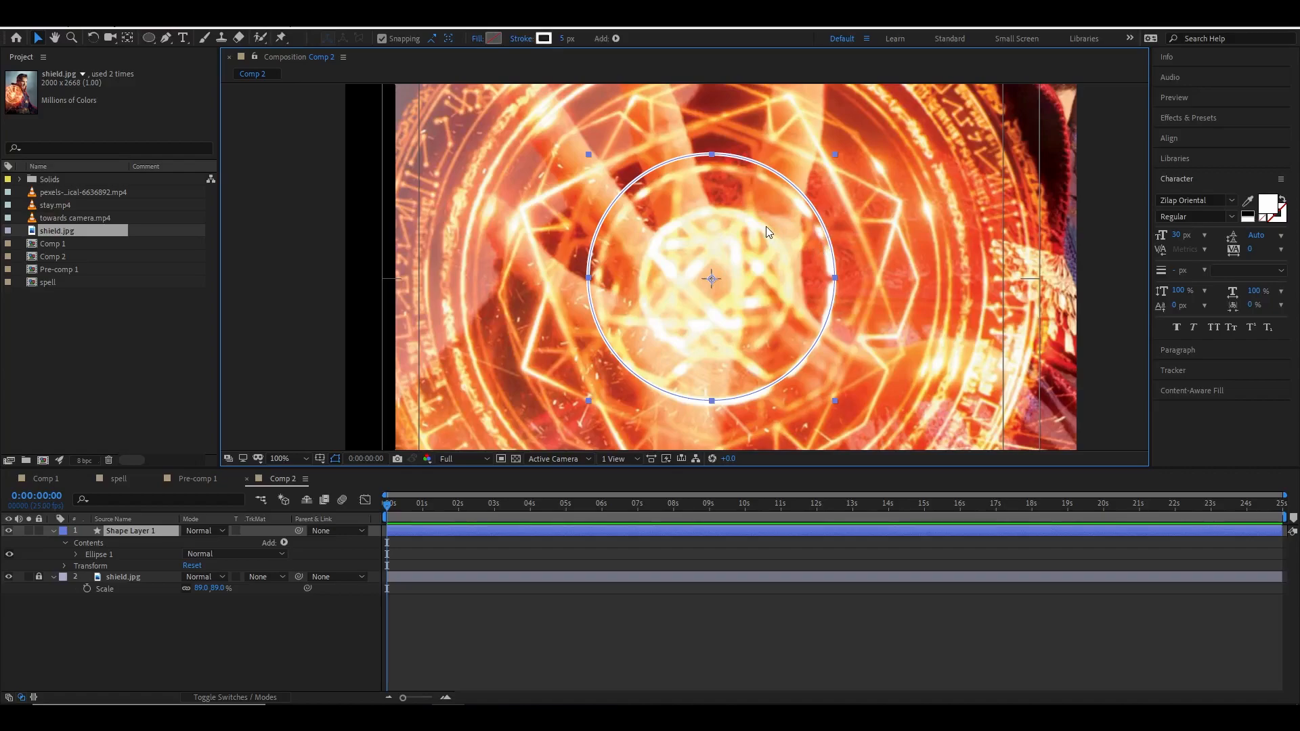
Duplicate the circle layer and try scaling up the copy, undoing the scale change.
key("ctrl+d")
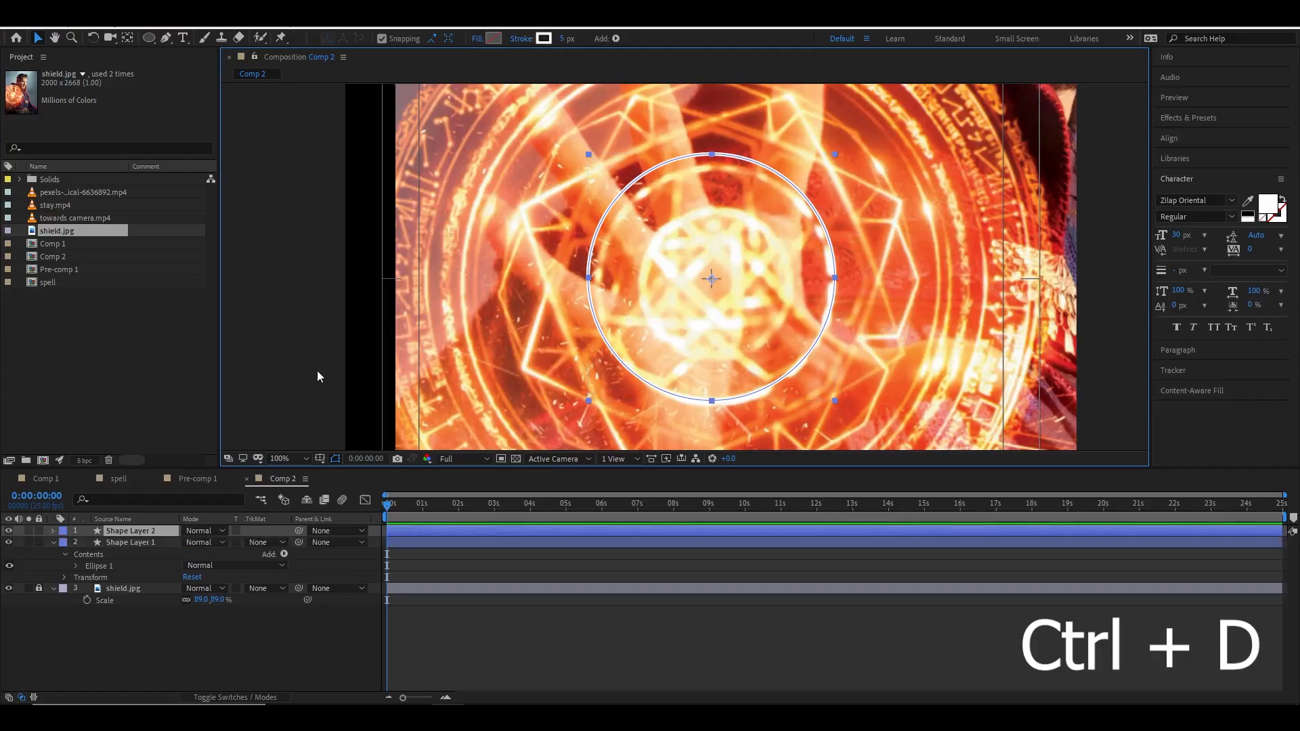
key("s")
left_click_drag(221, 543, 292, 544)
key("ctrl+z")
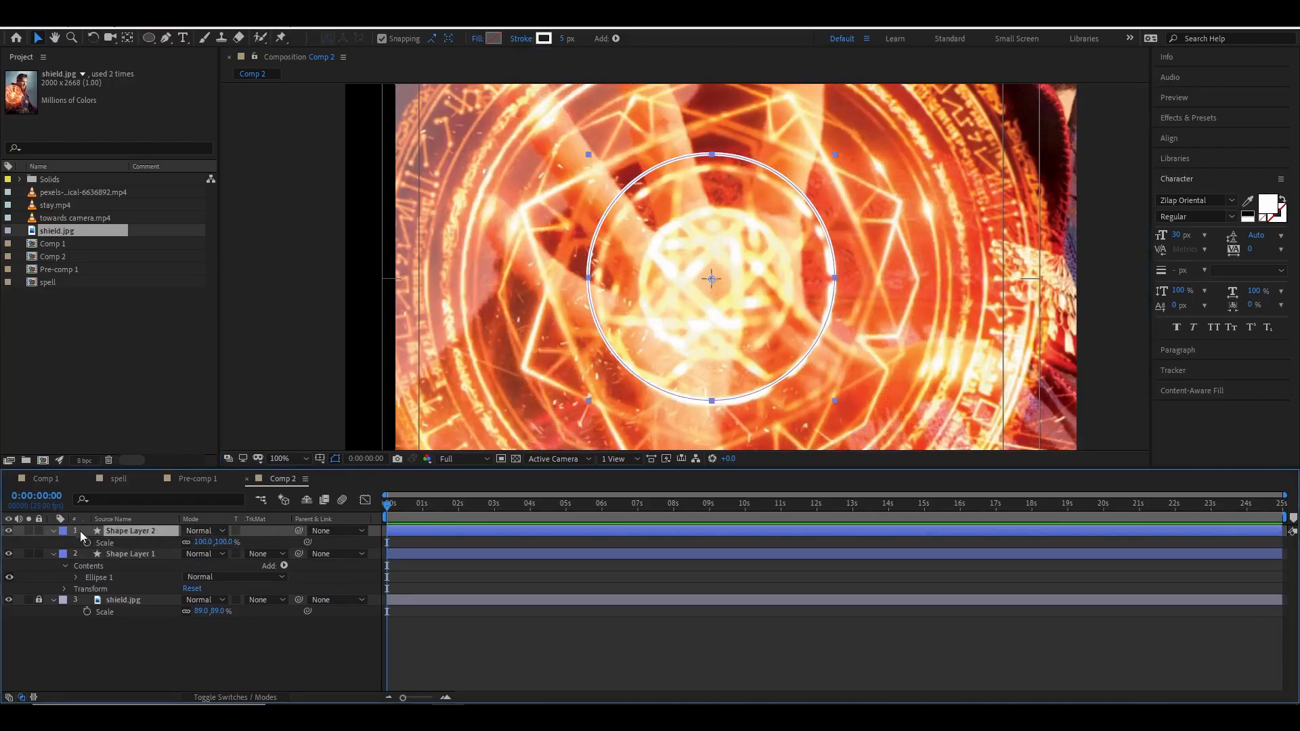
Set the duplicate circle's ellipse path size to 706 × 706 to match the shield's outer ring.
left_click(54, 532)
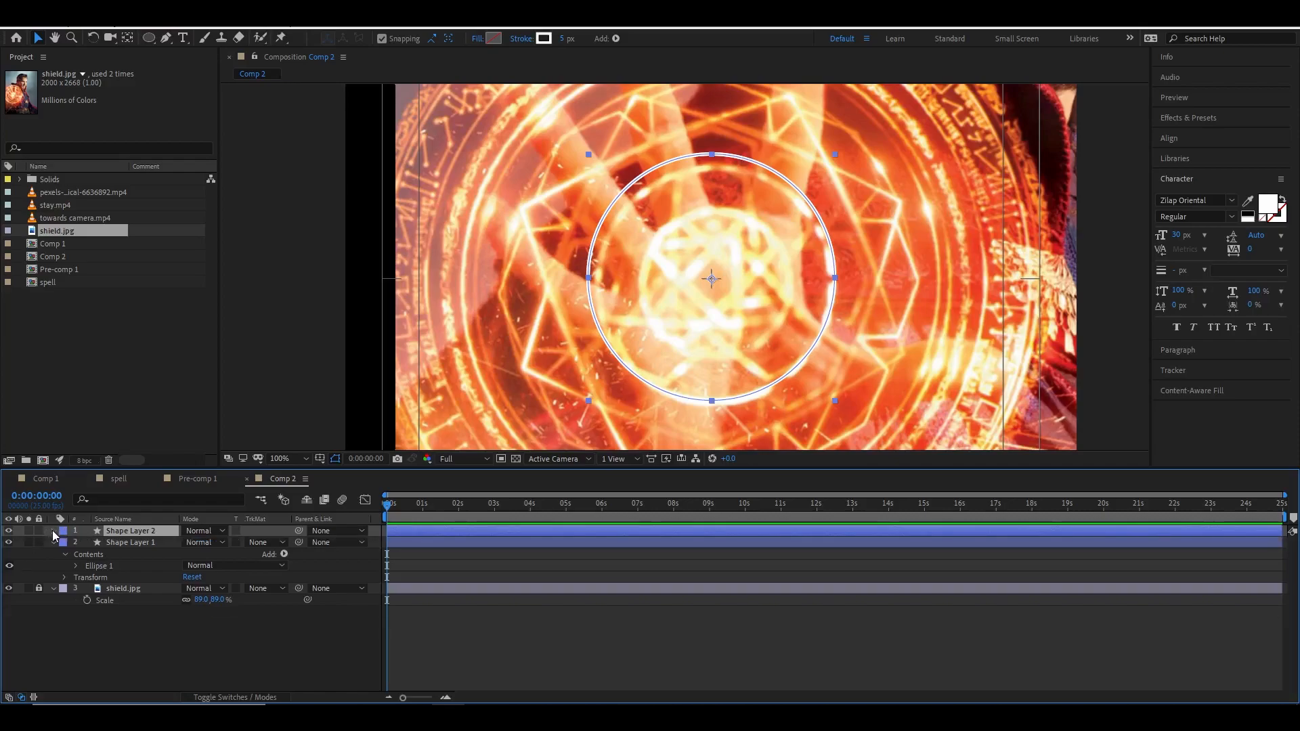
left_click(54, 533)
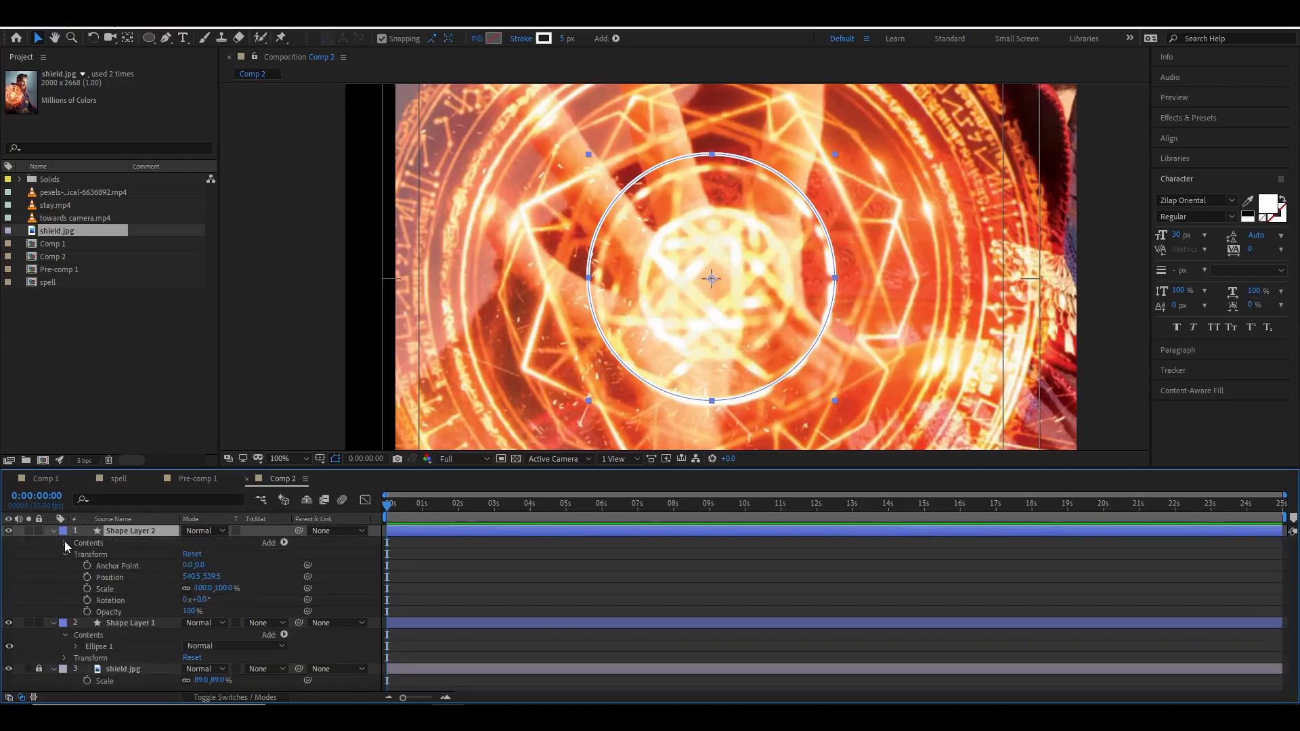
left_click(76, 555)
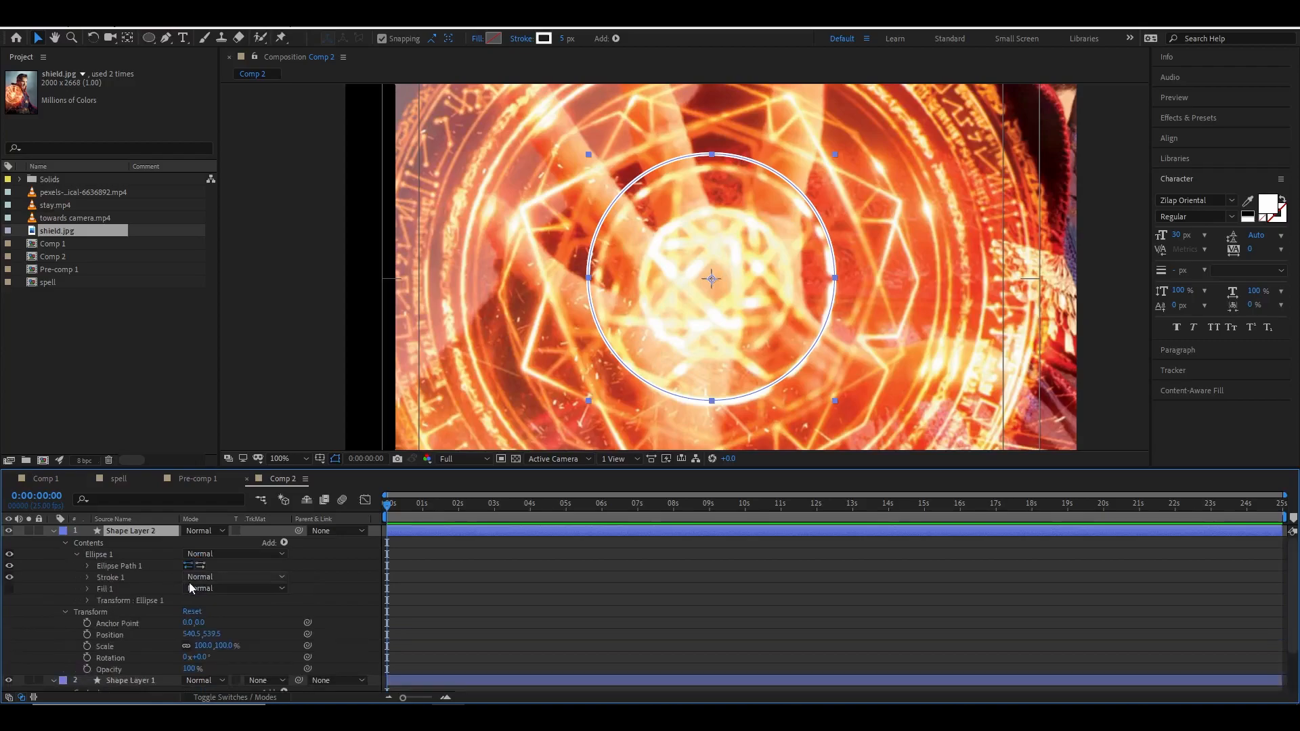
left_click(88, 567)
left_click_drag(224, 577, 460, 582)
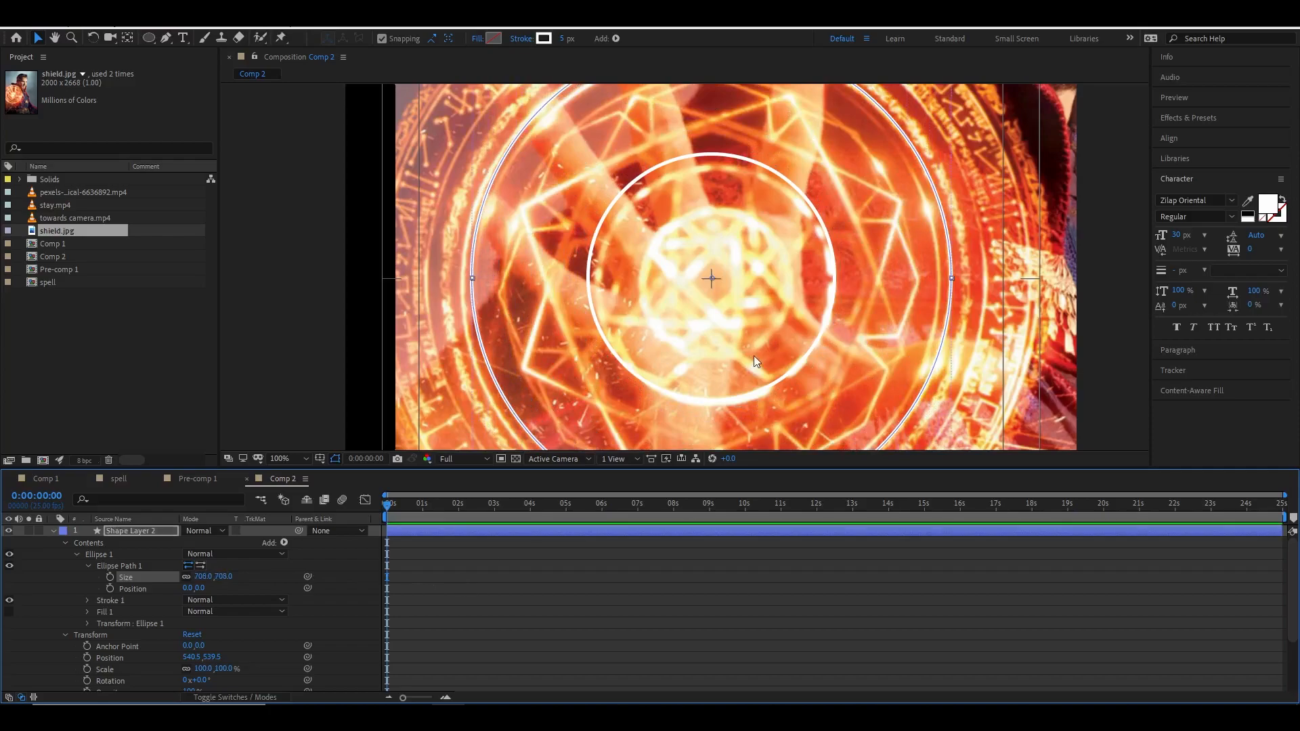
scroll(733, 355, "down", 2)
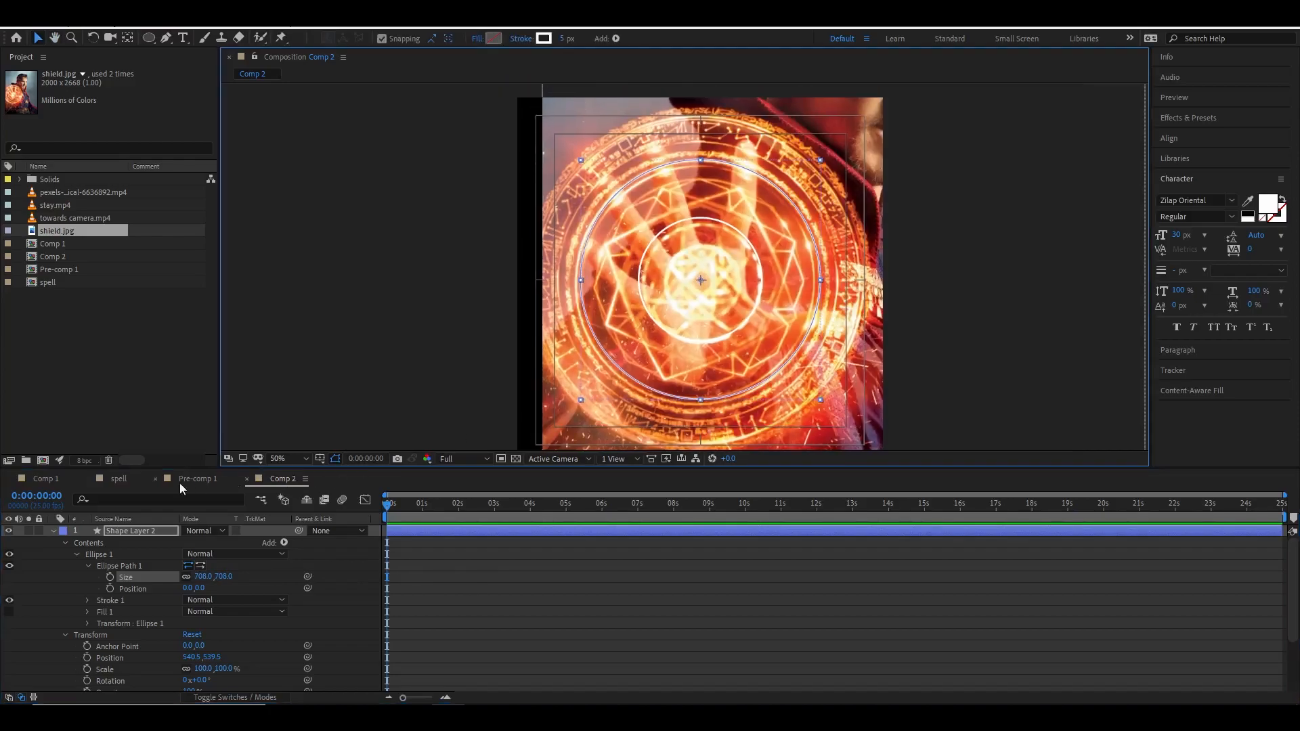
Duplicate the ellipse inside the shape layer, set the copy's size to 834 × 834 and its stroke width to 3 px.
scroll(697, 279, "up", 2)
left_click(99, 556)
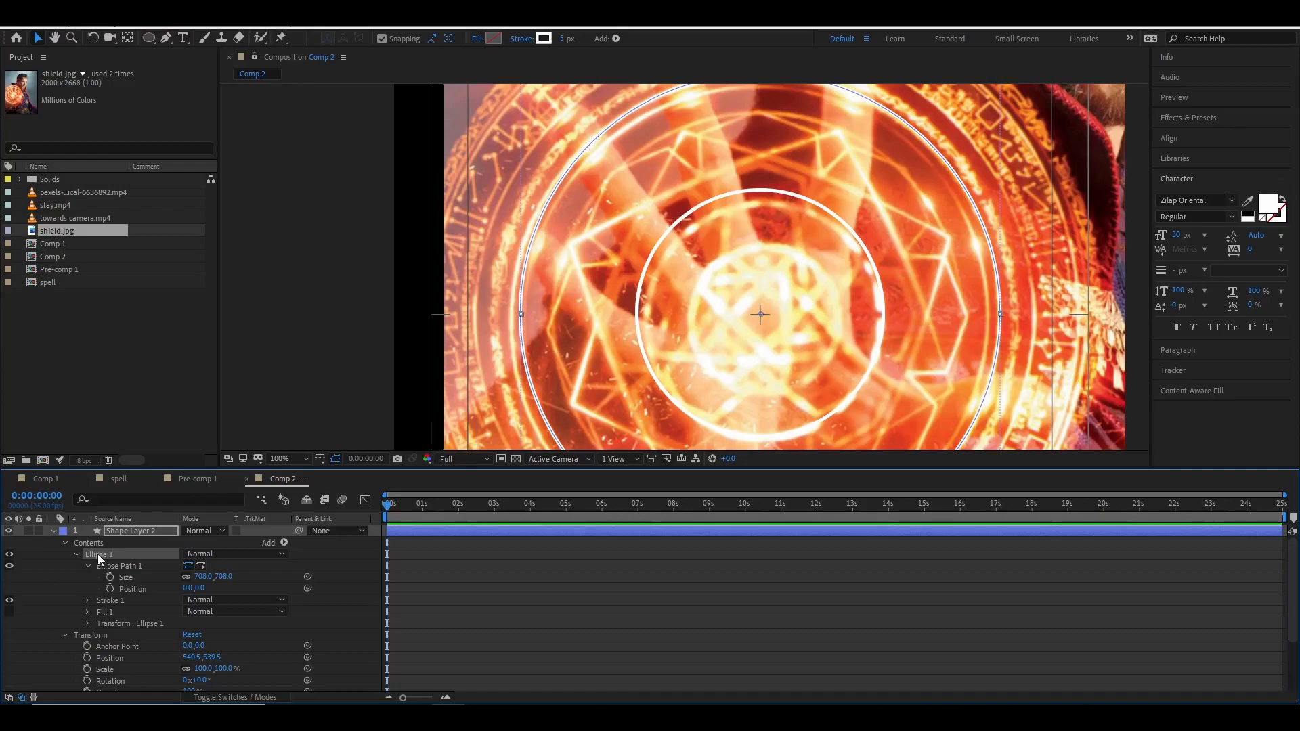
key("ctrl+d")
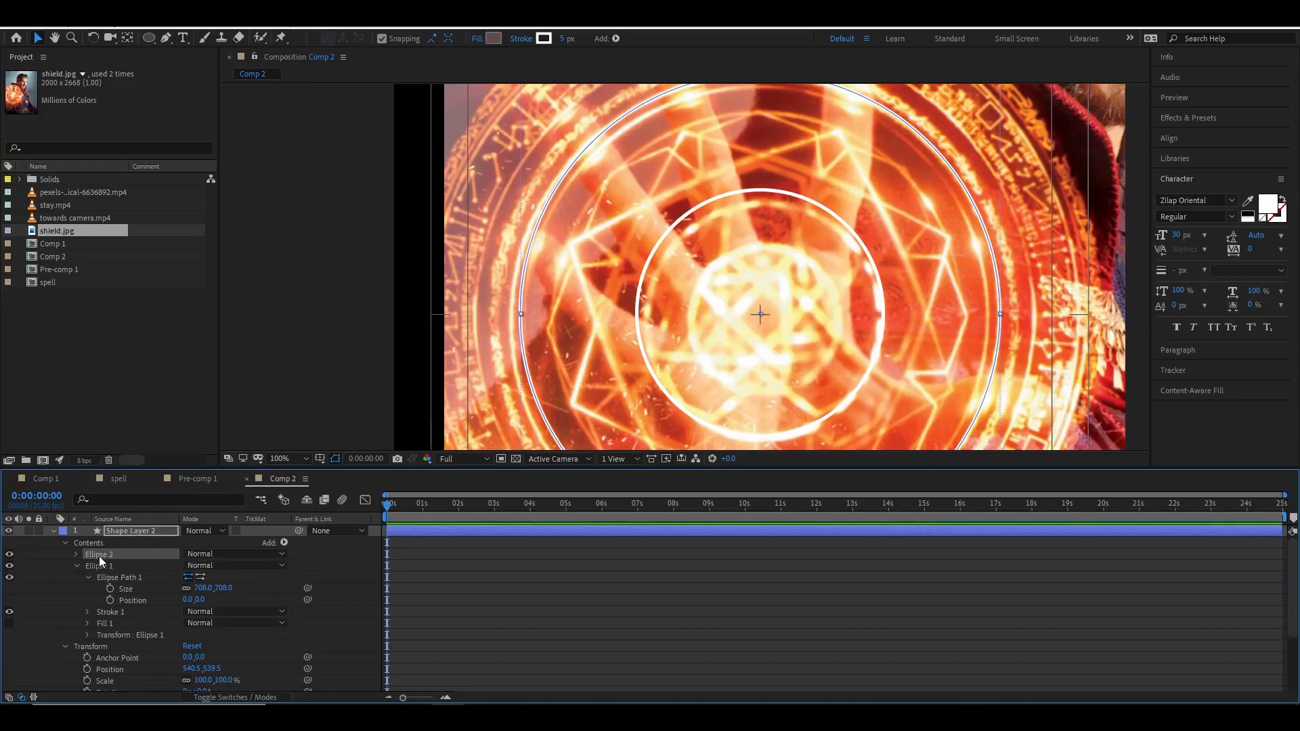
left_click(75, 555)
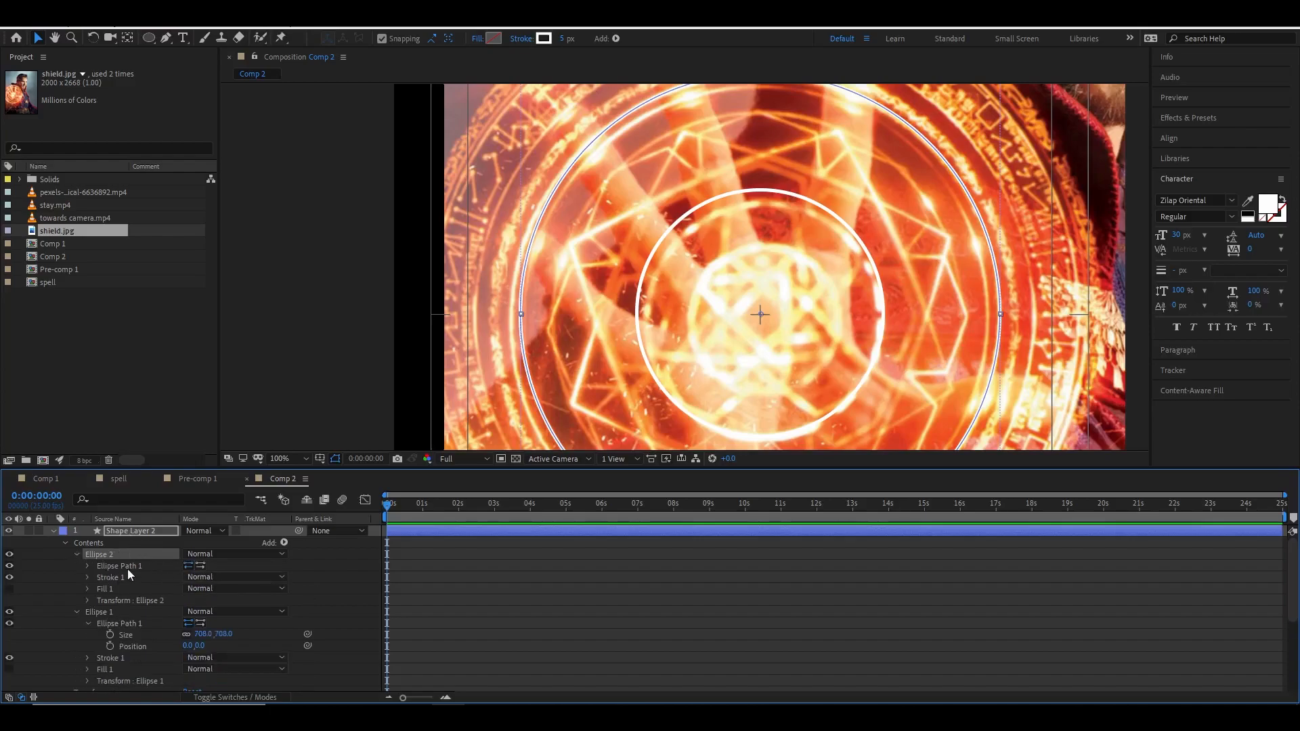
left_click(89, 566)
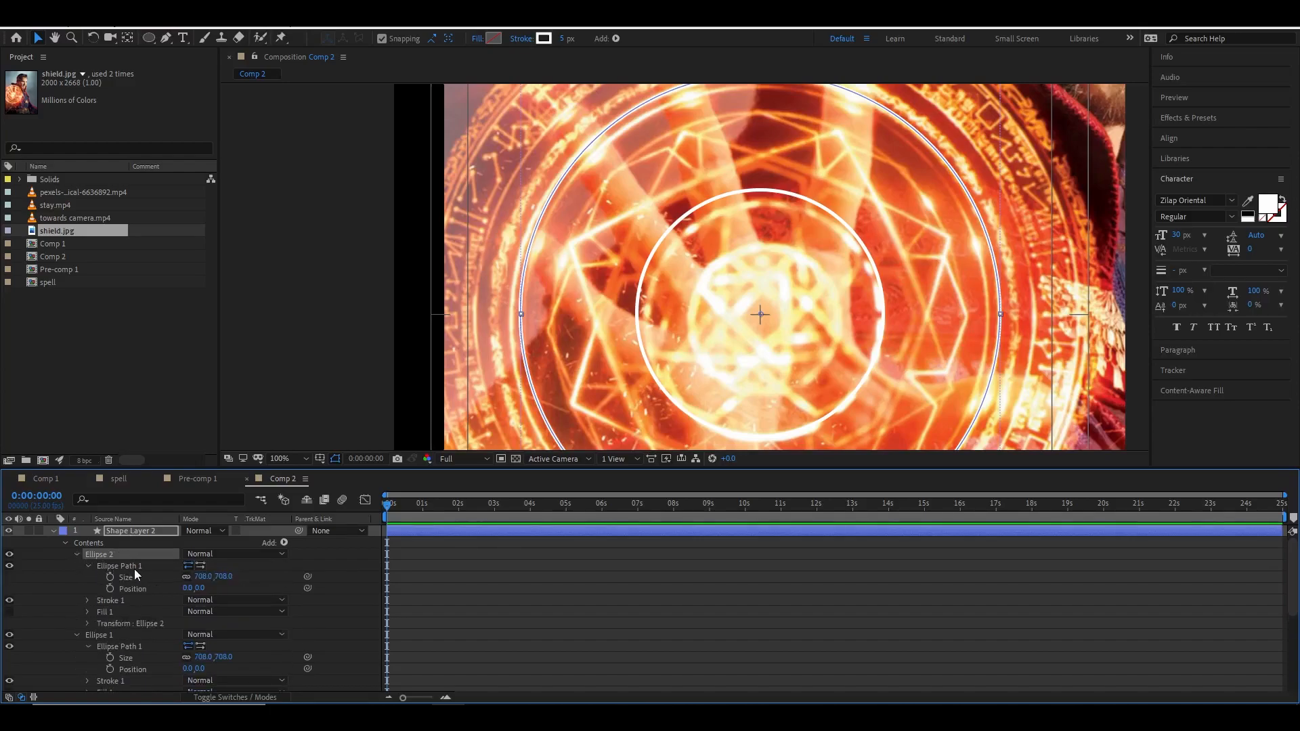
left_click_drag(223, 577, 310, 577)
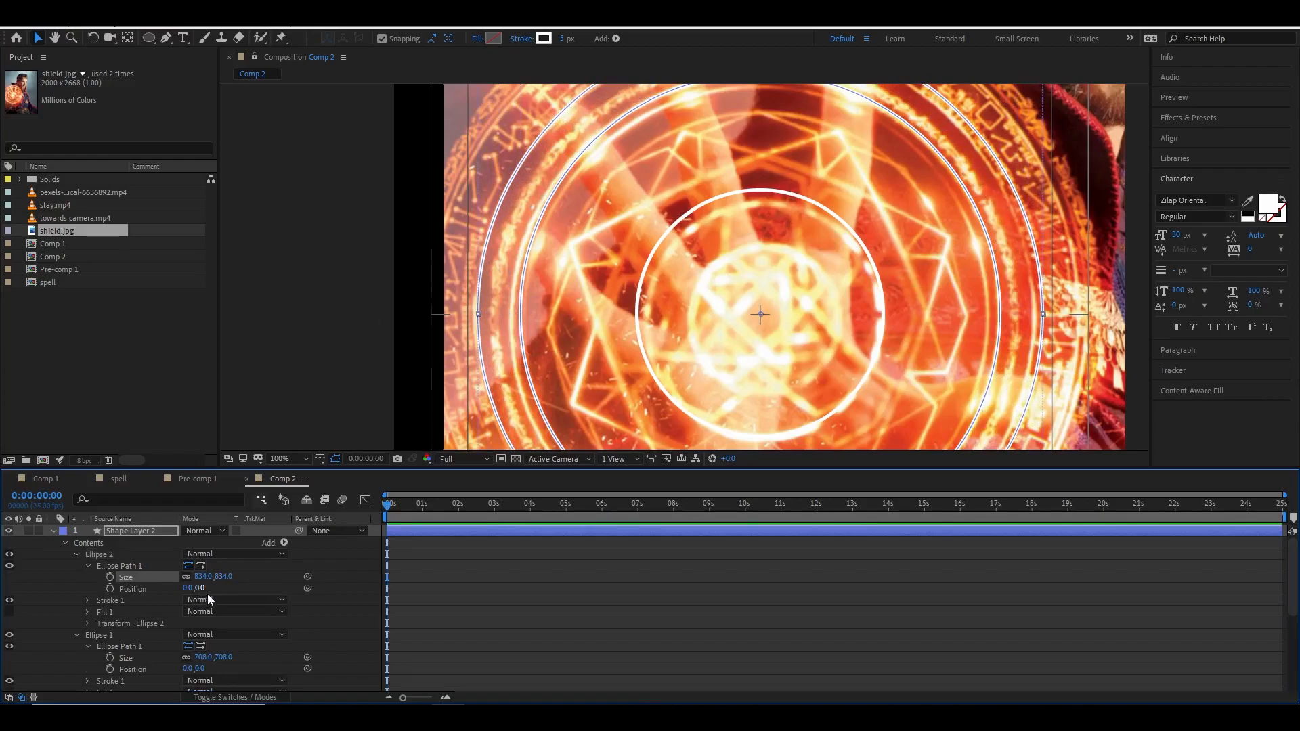
left_click_drag(562, 40, 559, 39)
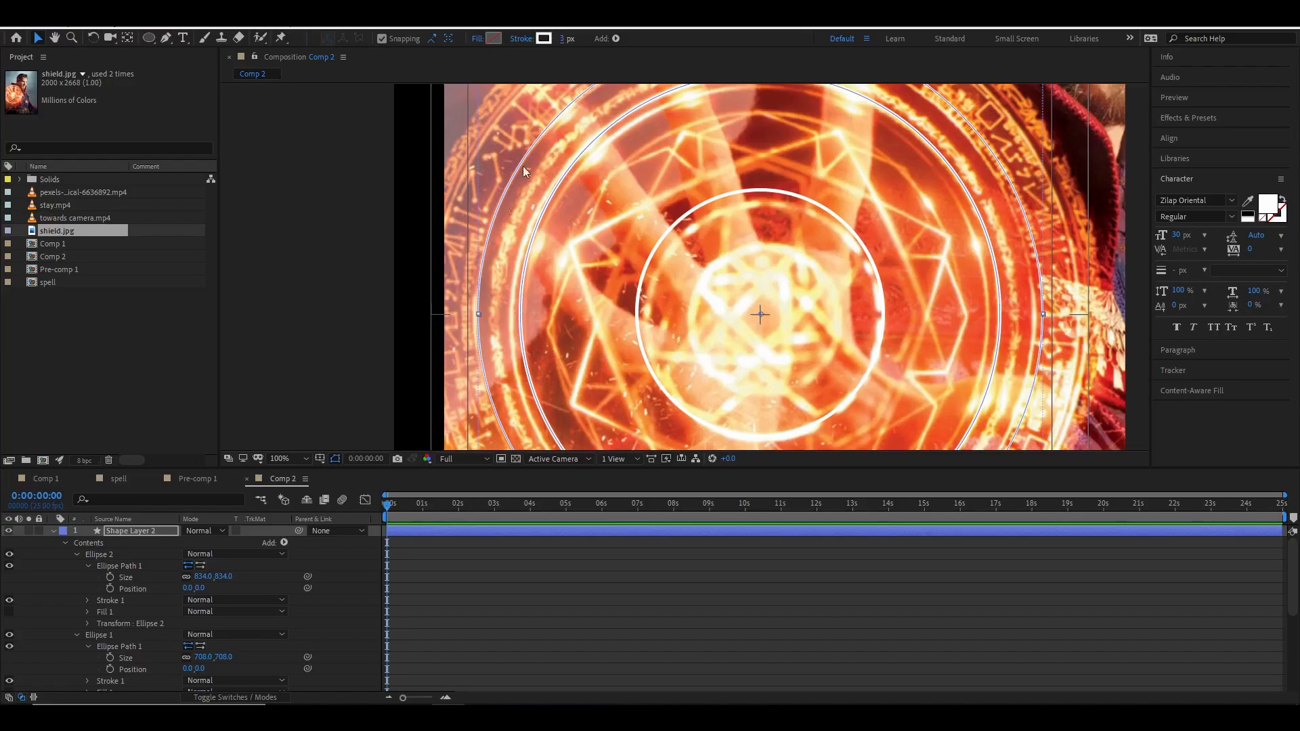
Duplicate the latest ellipse and set the new copy's size to 968 × 968 to match the next outer ring.
left_click(95, 556)
key("ctrl+d")
left_click(76, 555)
left_click(89, 568)
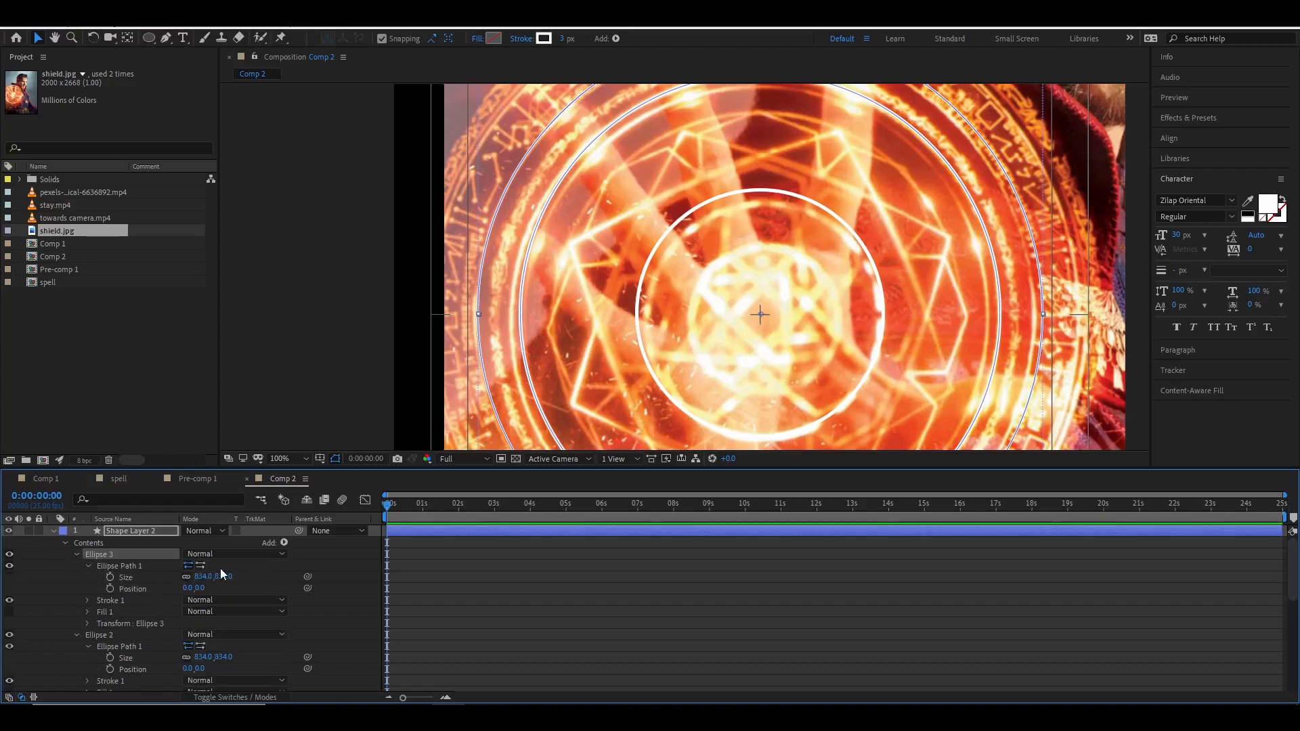
left_click_drag(221, 577, 310, 575)
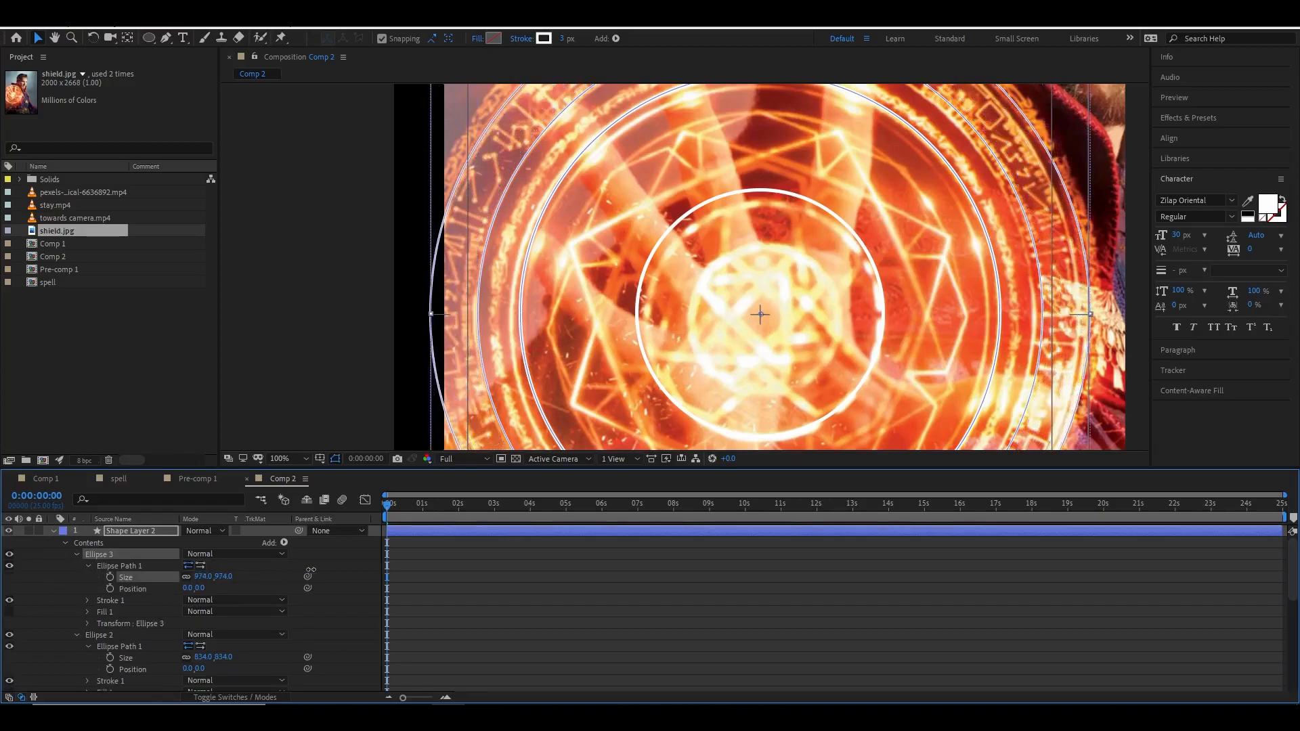
key("comma")
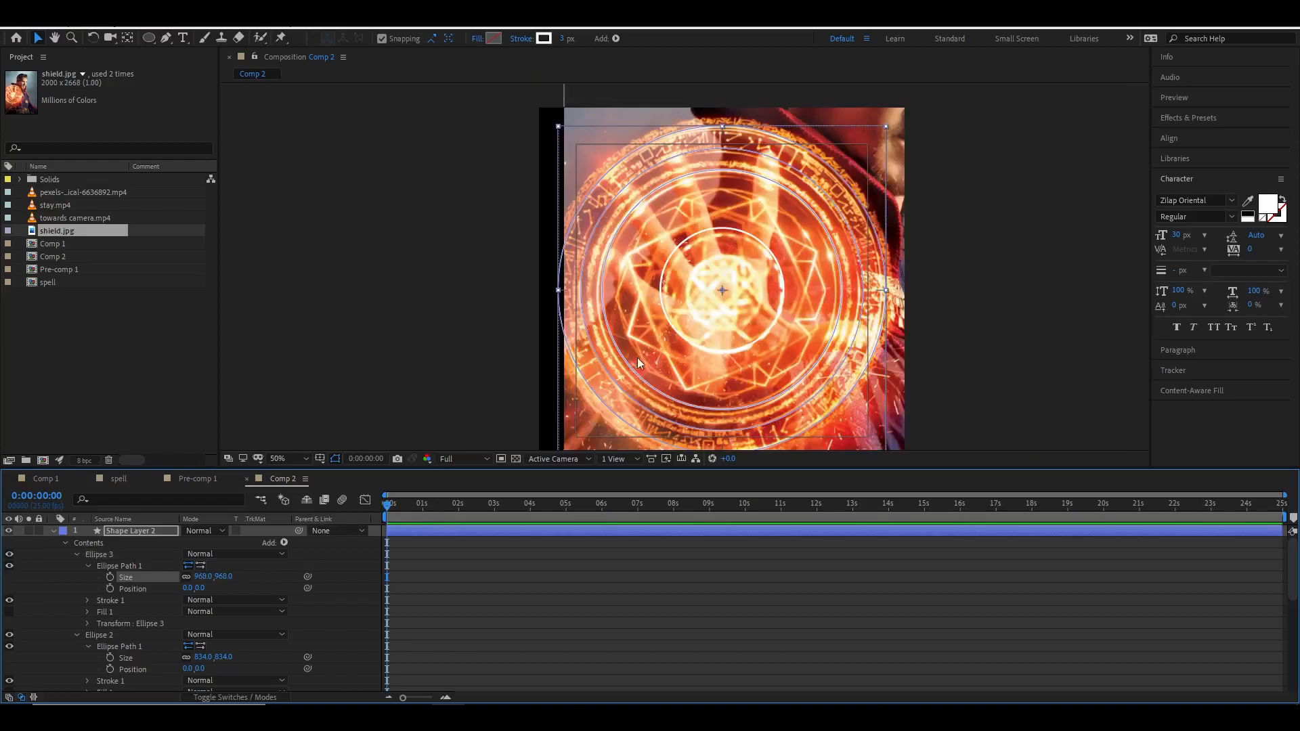
Duplicate the ellipse again and set the new copy's size to 985 × 985.
left_click(101, 555)
key("ctrl+d")
left_click(77, 554)
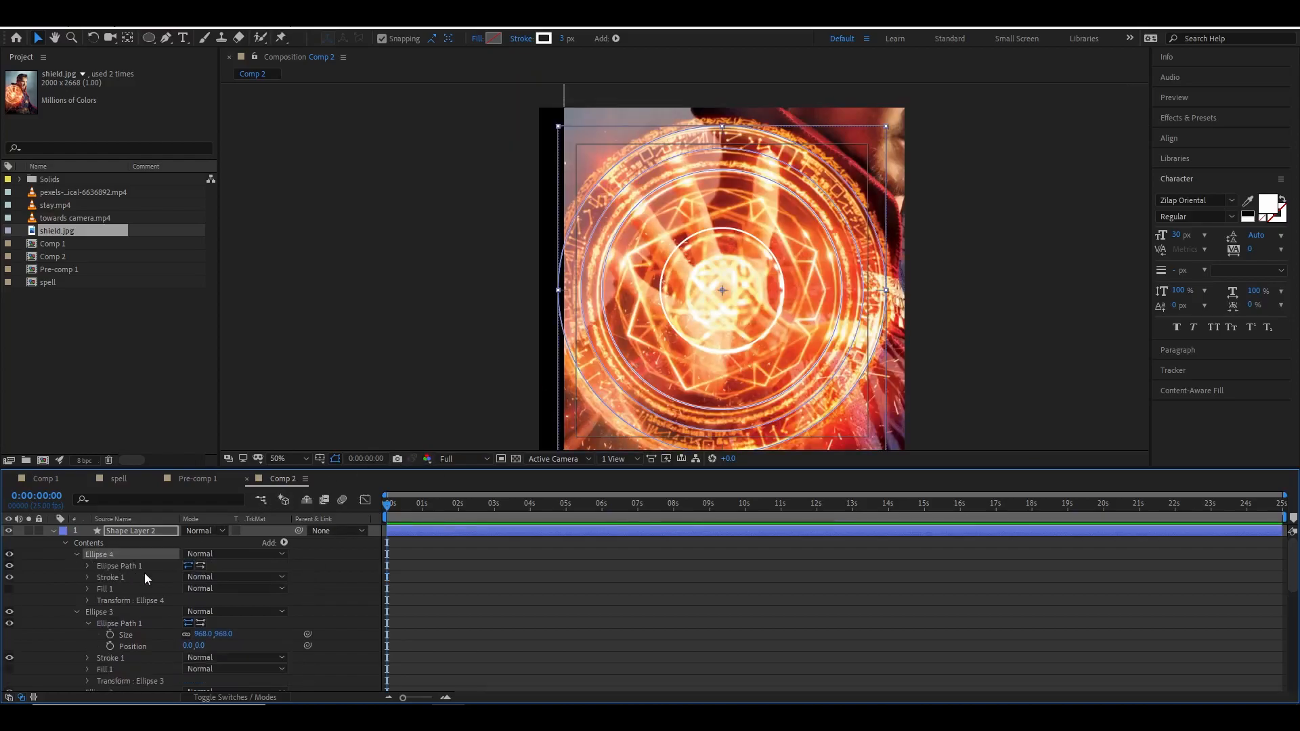
left_click(89, 567)
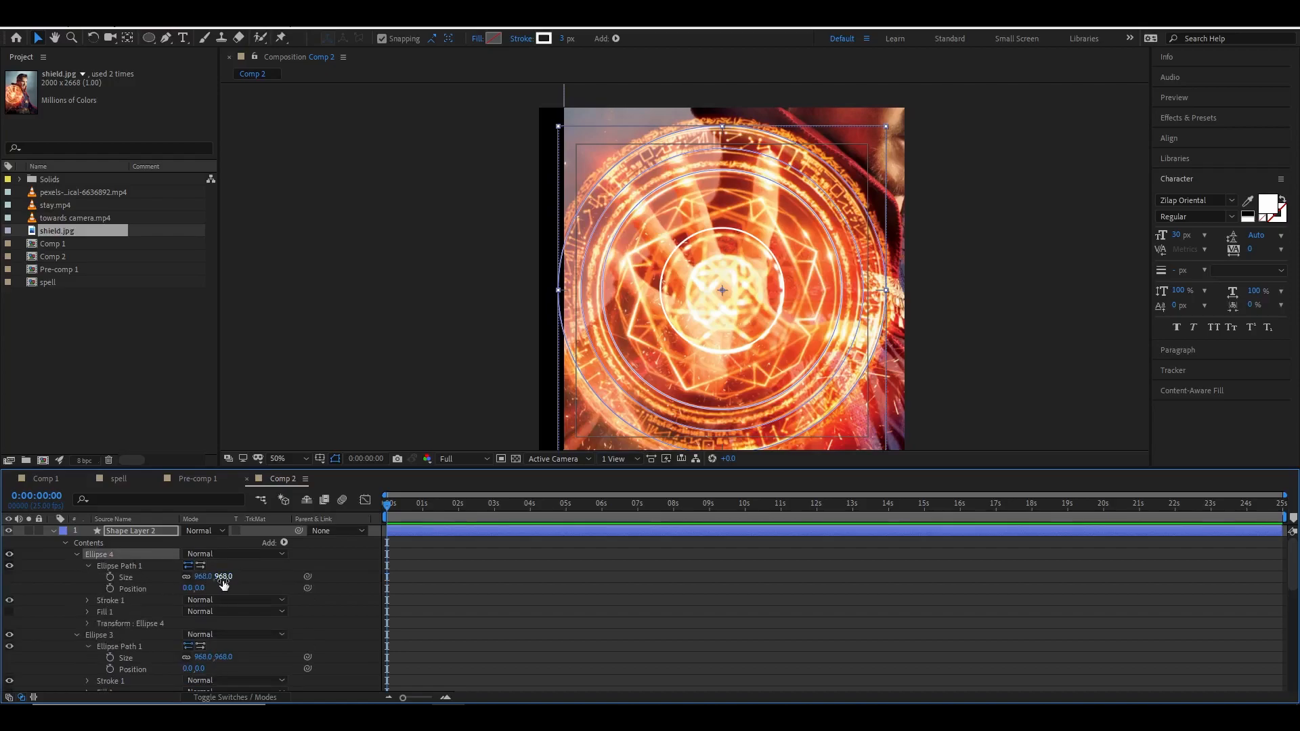
left_click_drag(215, 577, 234, 578)
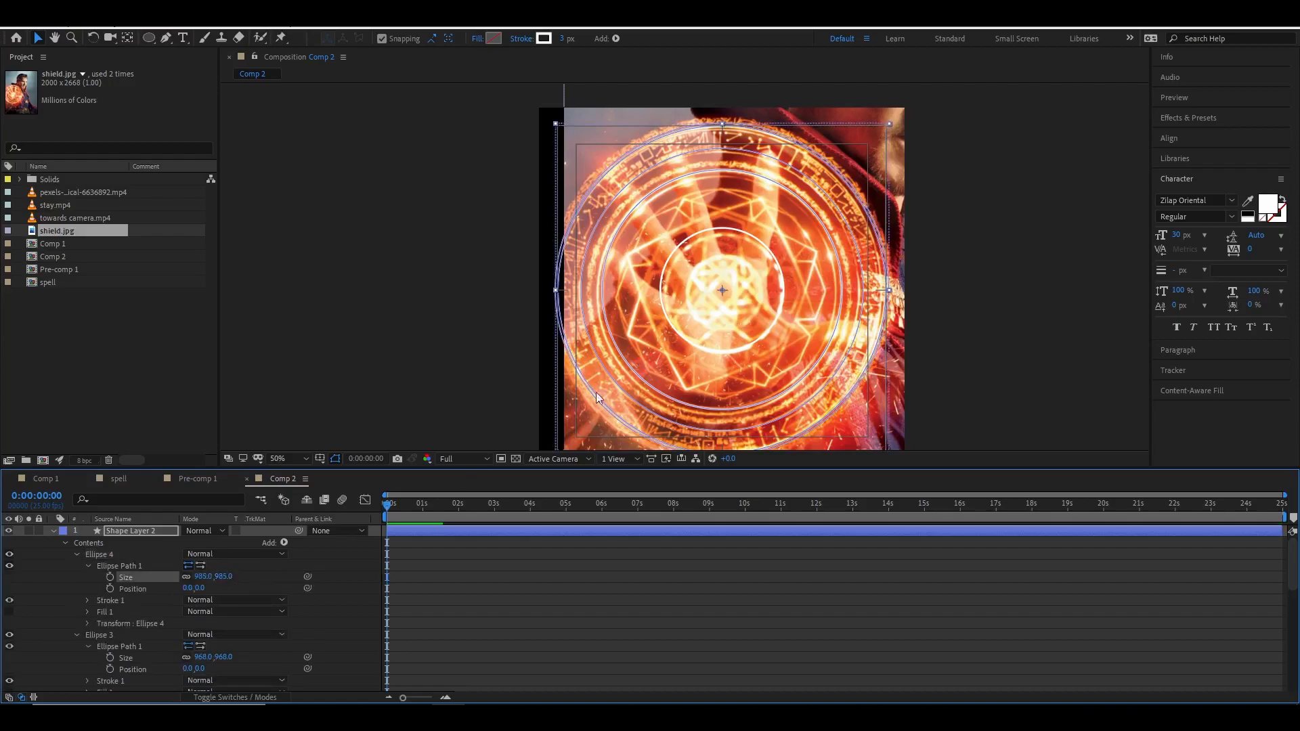
scroll(645, 380, "up", 2)
scroll(542, 349, "down", 2)
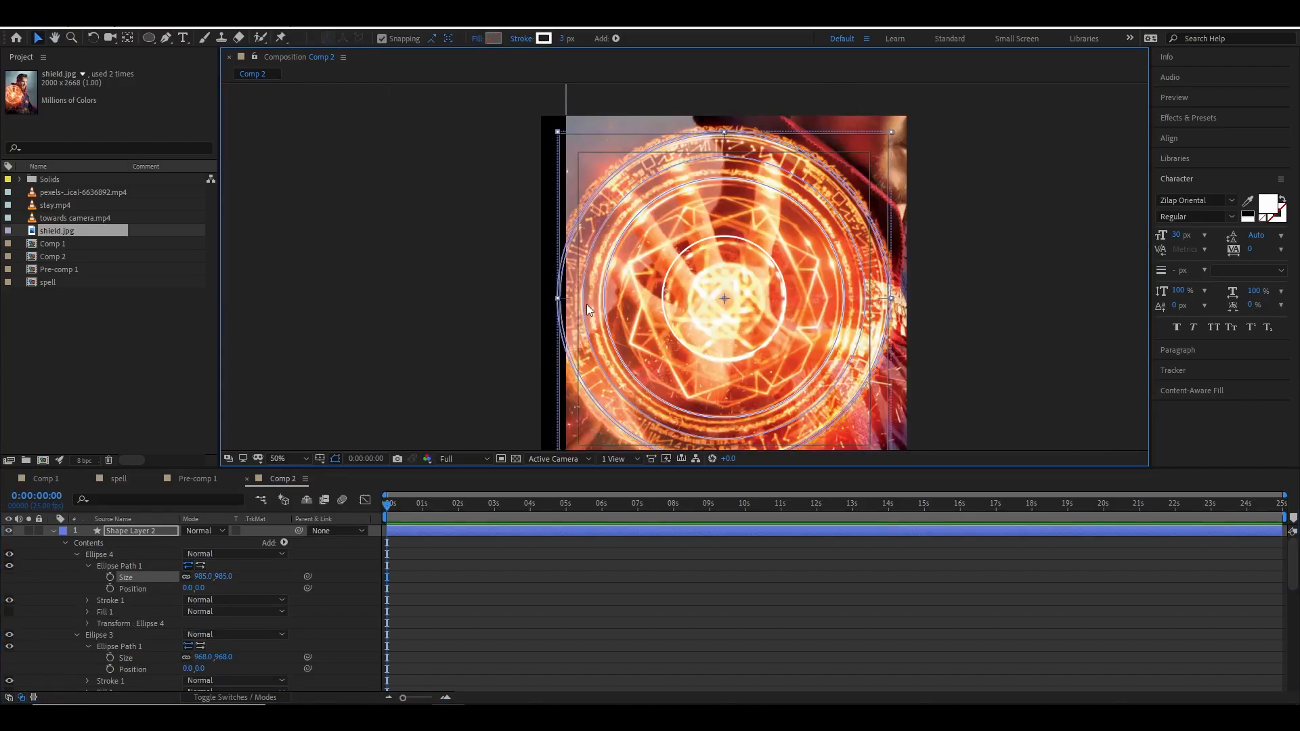
scroll(586, 304, "up", 2)
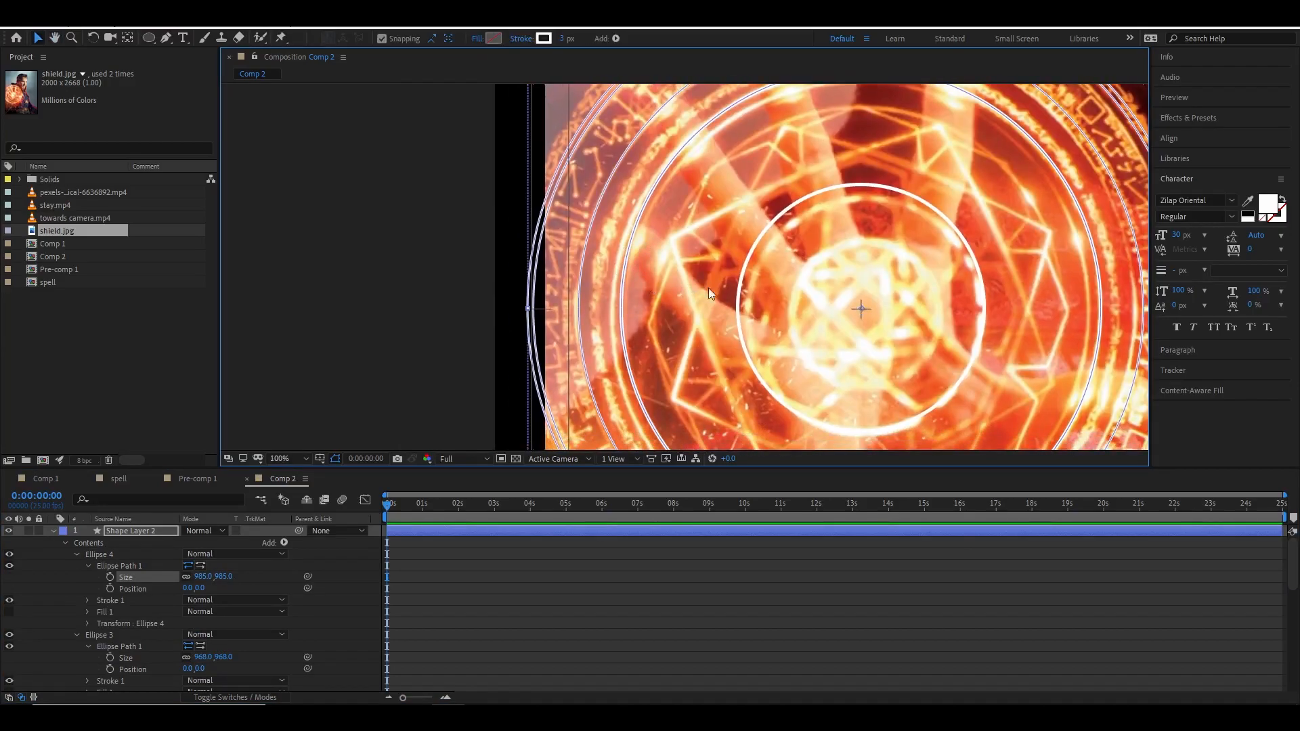
left_click_drag(695, 286, 629, 217)
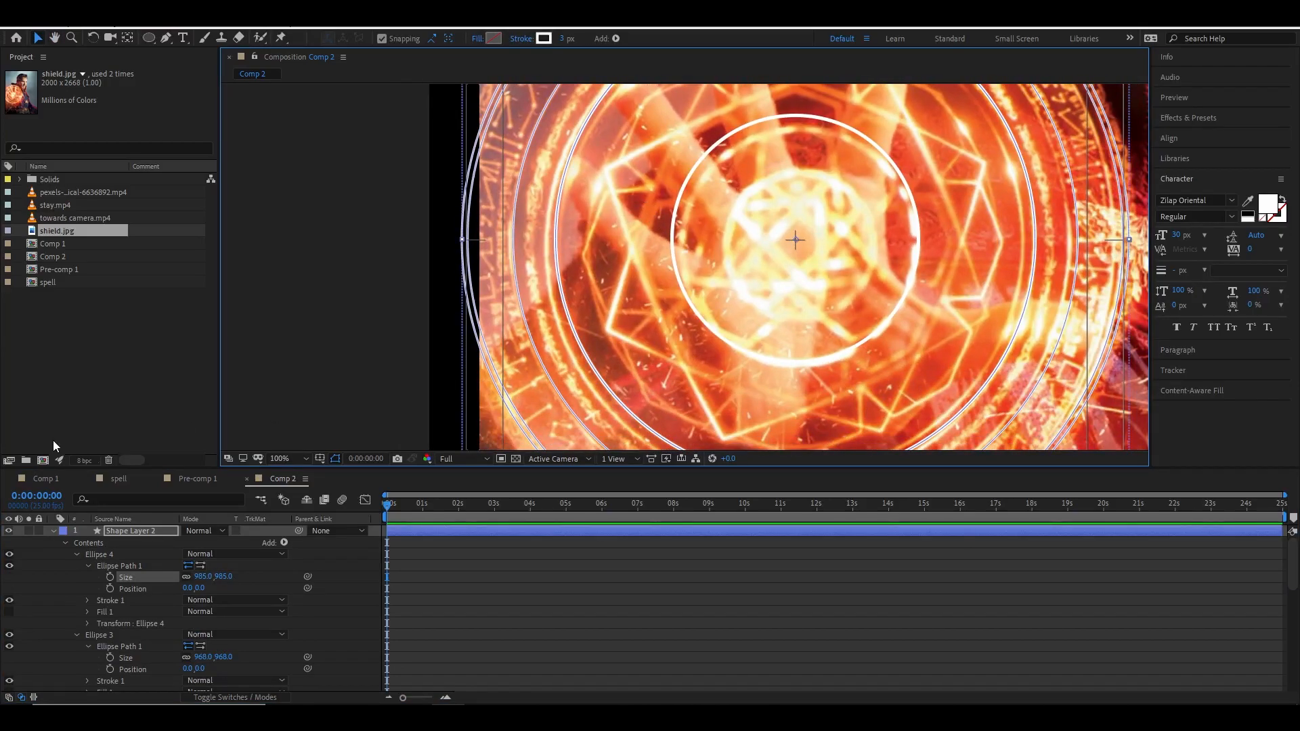
Duplicate the ellipse, shrink the copy's size to 695 × 695 and set its stroke width to 2 px.
left_click(160, 554)
key("ctrl+d")
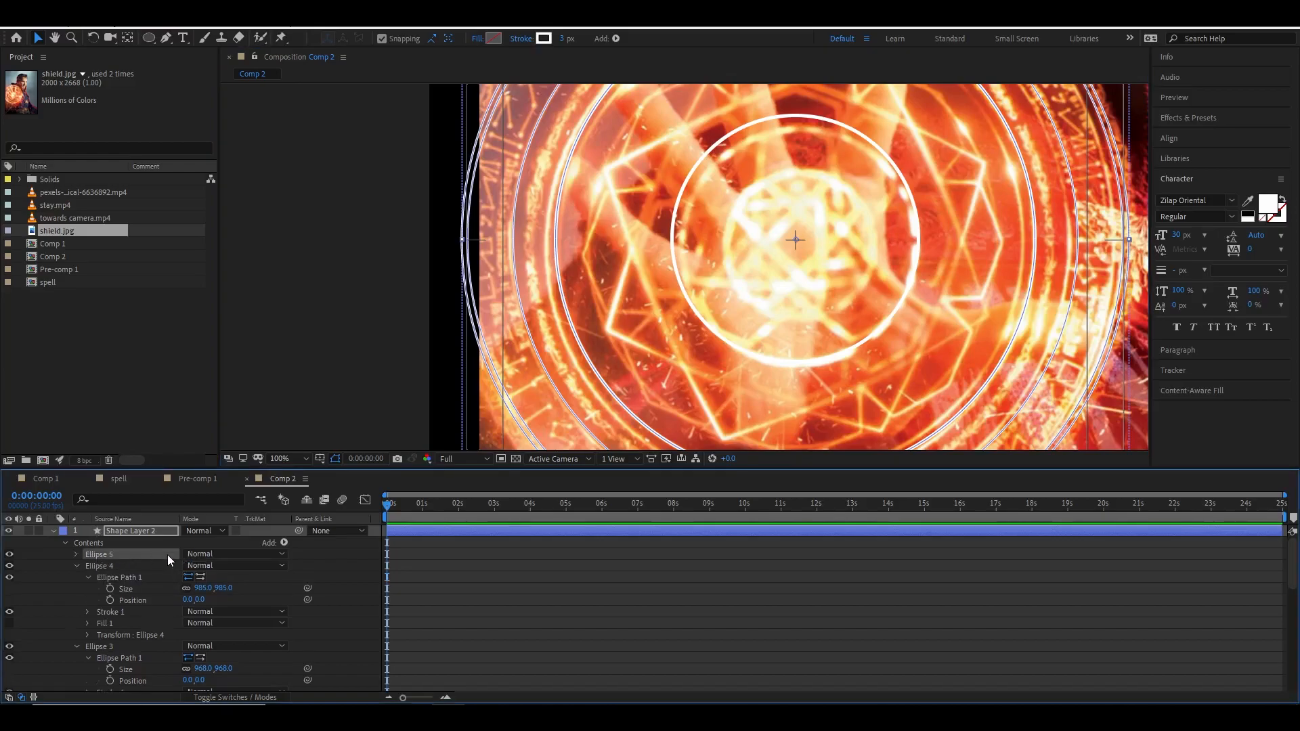
left_click(78, 557)
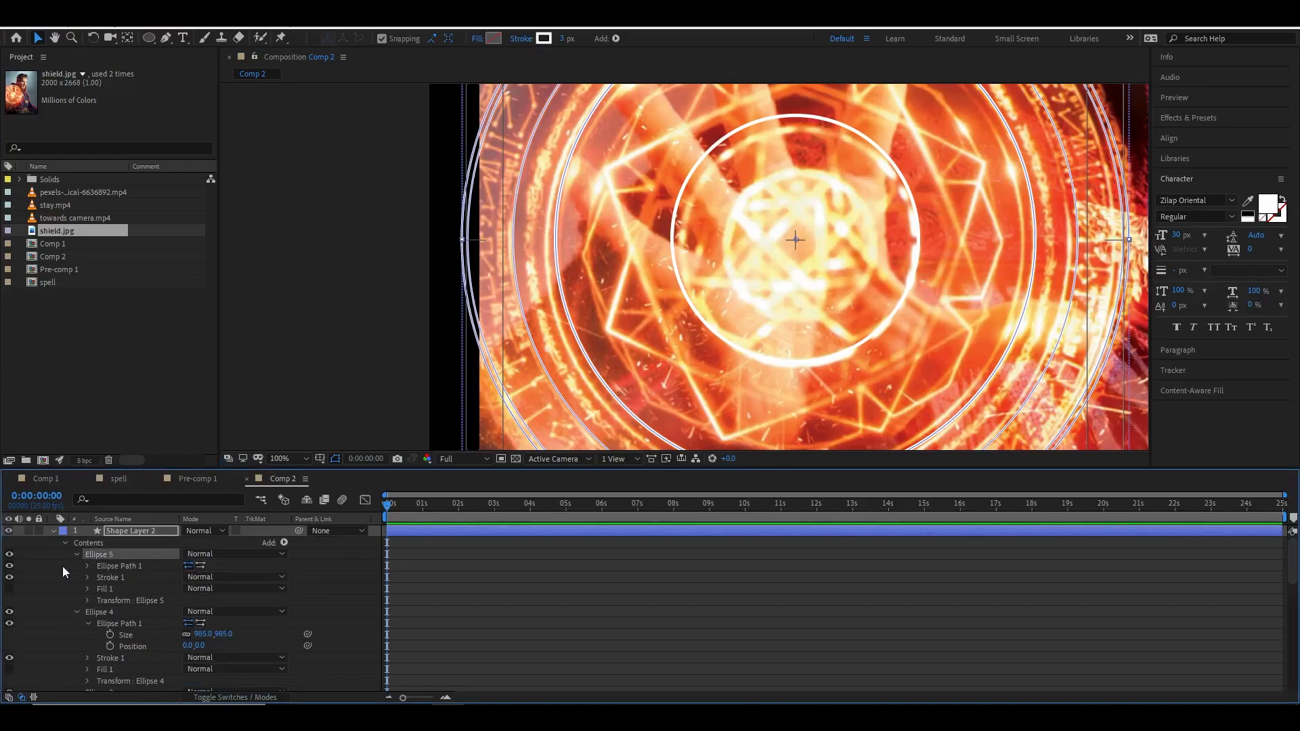
left_click(85, 565)
left_click_drag(226, 577, 4, 545)
left_click(562, 39)
type("2")
key("Return")
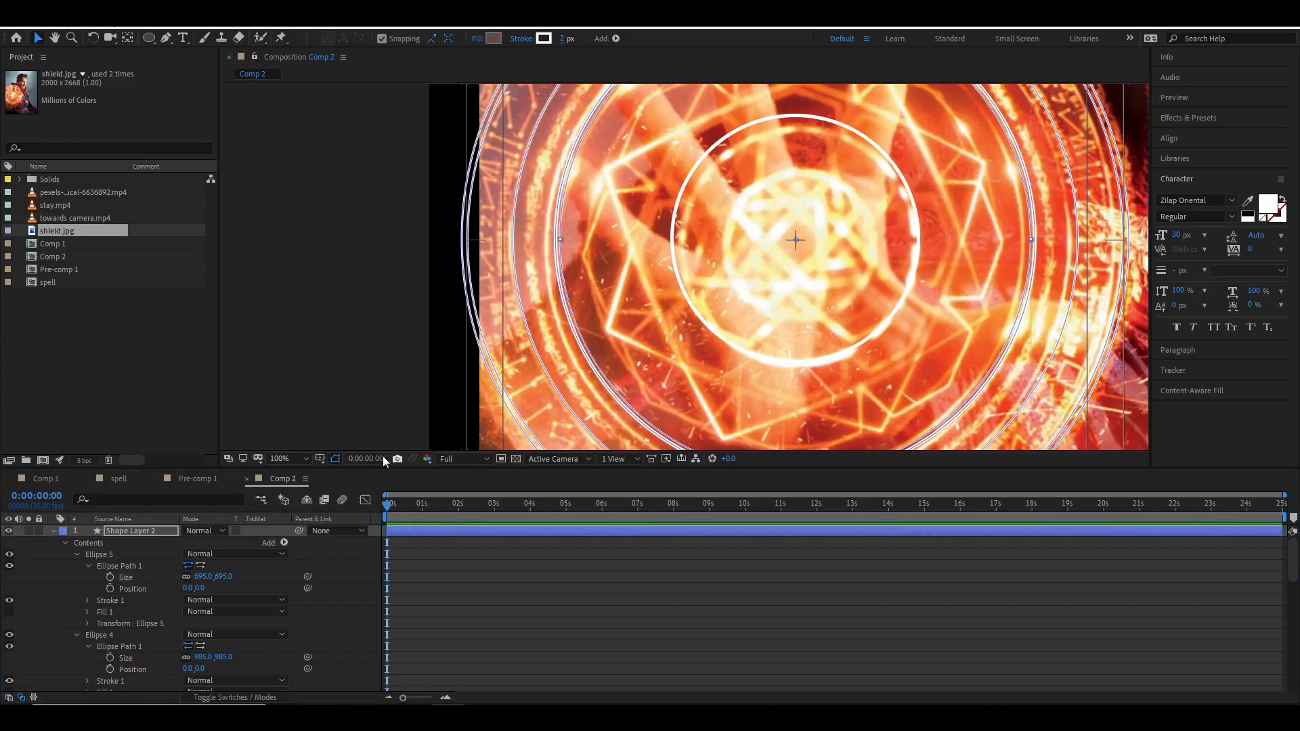
Duplicate the 695 ellipse and reduce the new copy's size to 390 × 390 for the inner ring.
left_click(96, 557)
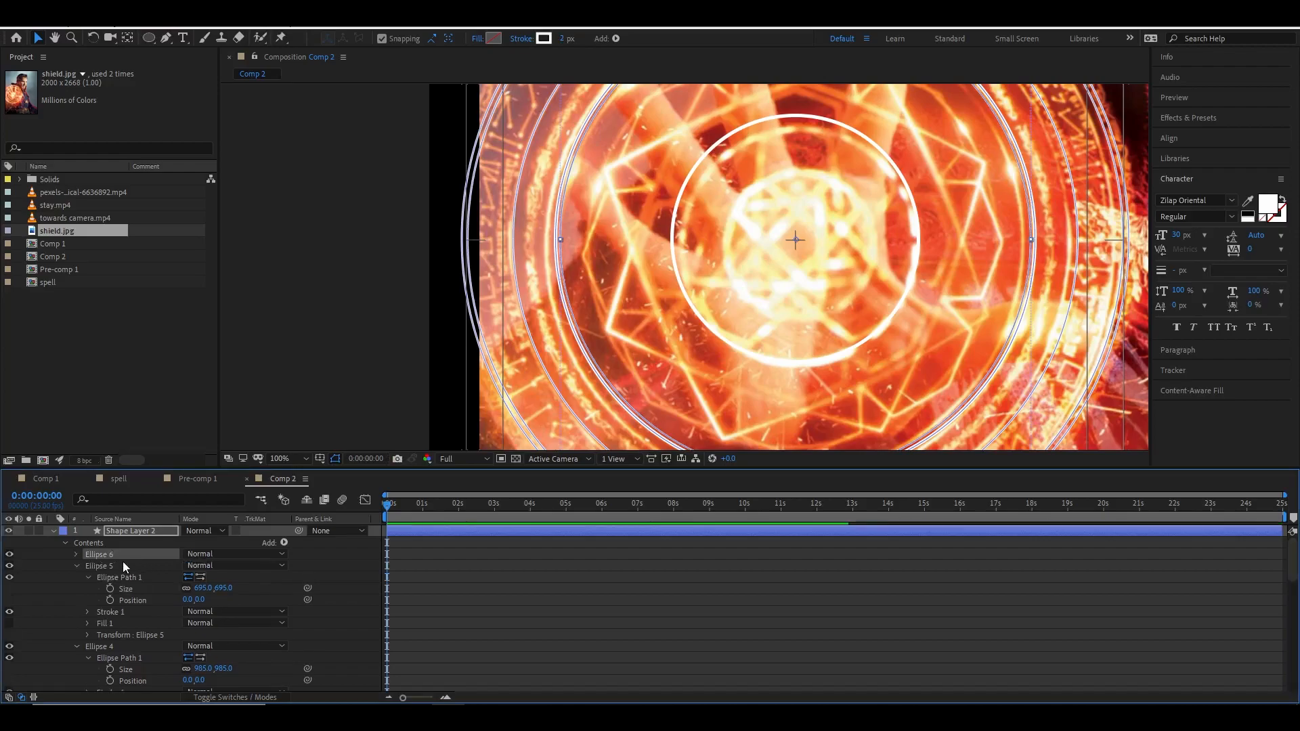
key("ctrl+d")
left_click(87, 566)
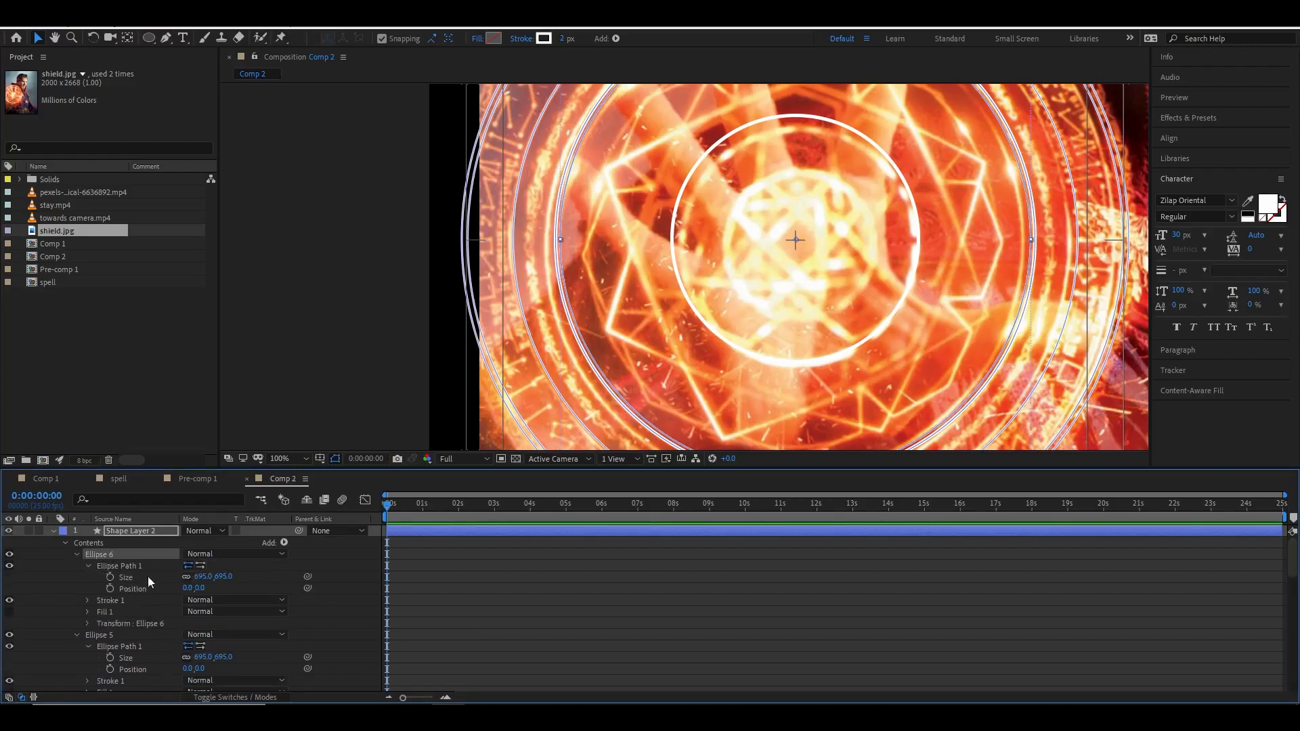
left_click_drag(219, 585, 35, 599)
key("comma")
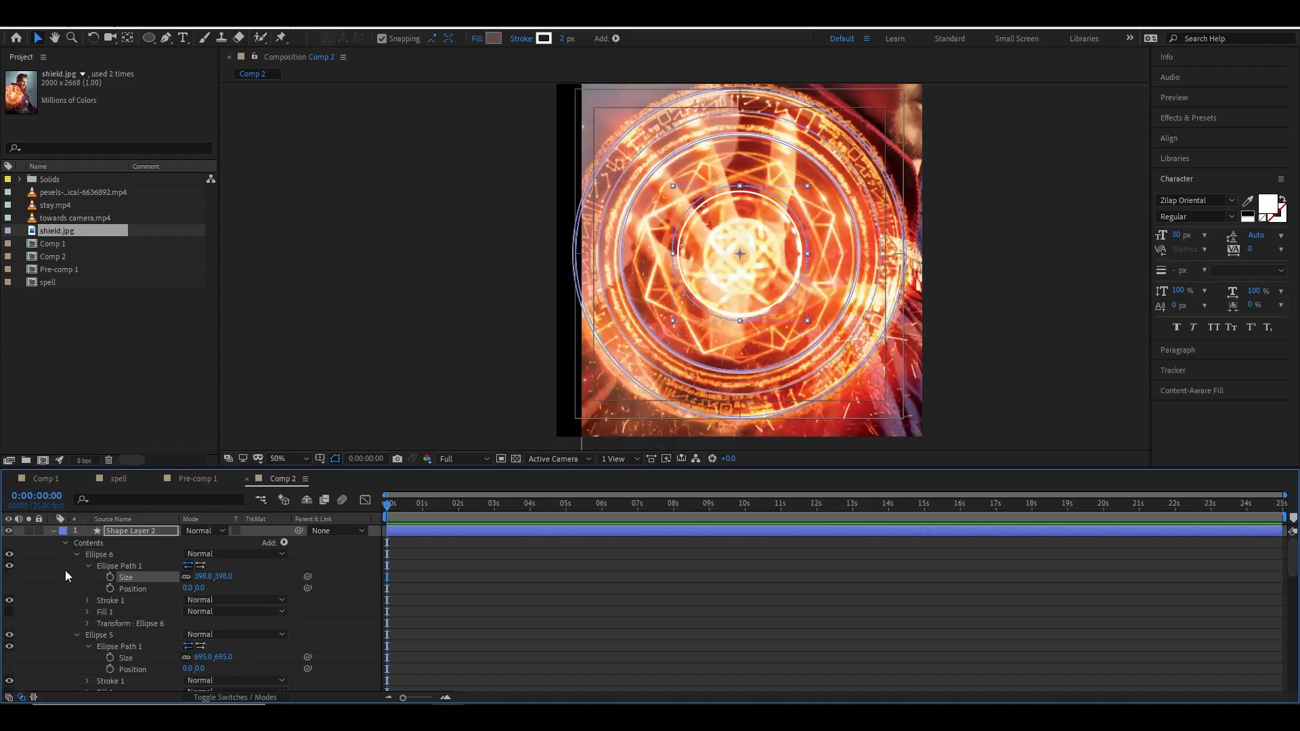
Hide the shield reference image to inspect the traced circles on their own, then show it again.
left_click(54, 532)
left_click(54, 543)
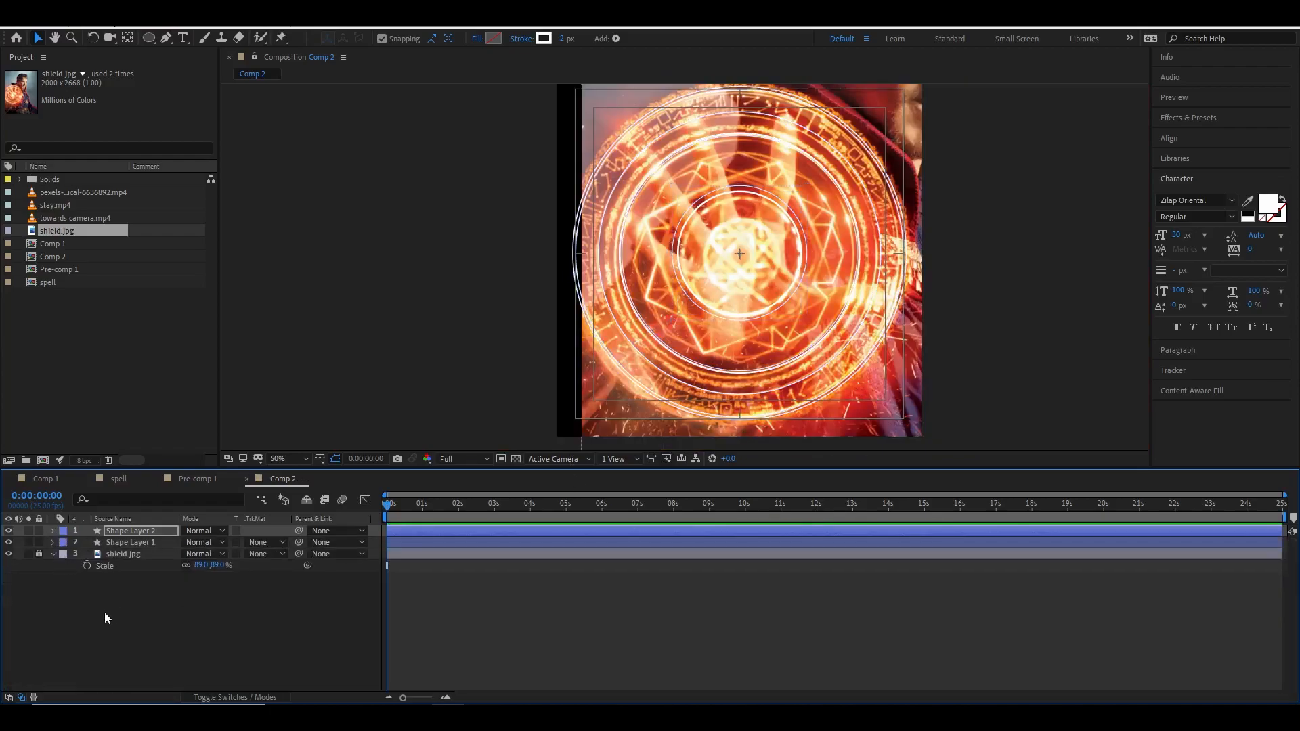
left_click(104, 612)
left_click(9, 555)
left_click(982, 355)
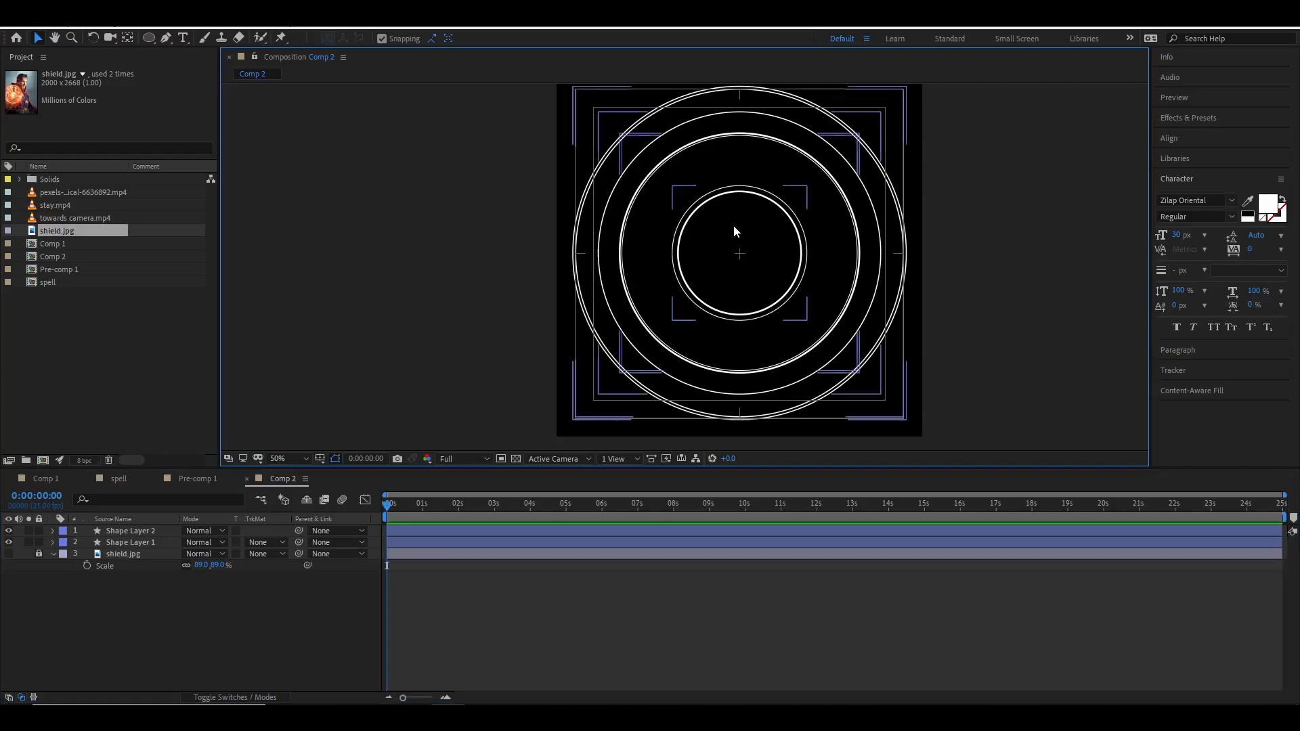
key("period")
left_click_drag(731, 223, 741, 322)
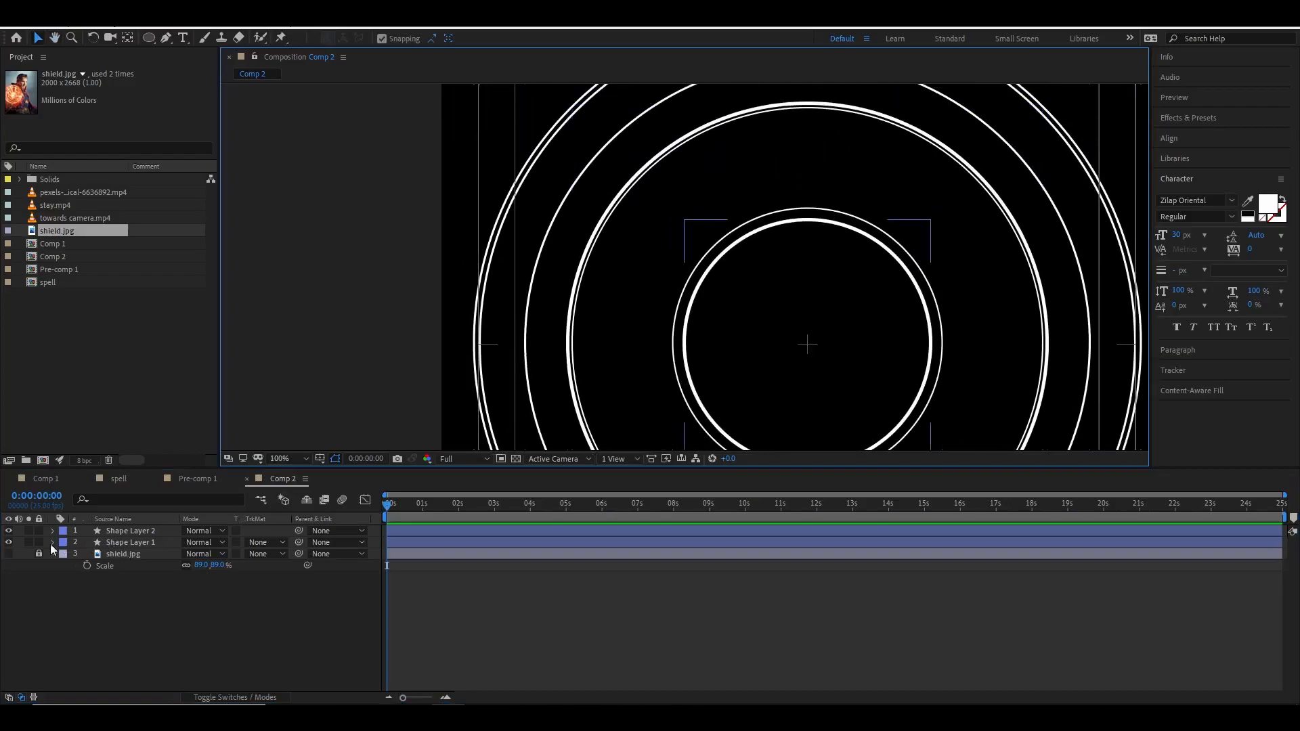
left_click(9, 543)
left_click(9, 543)
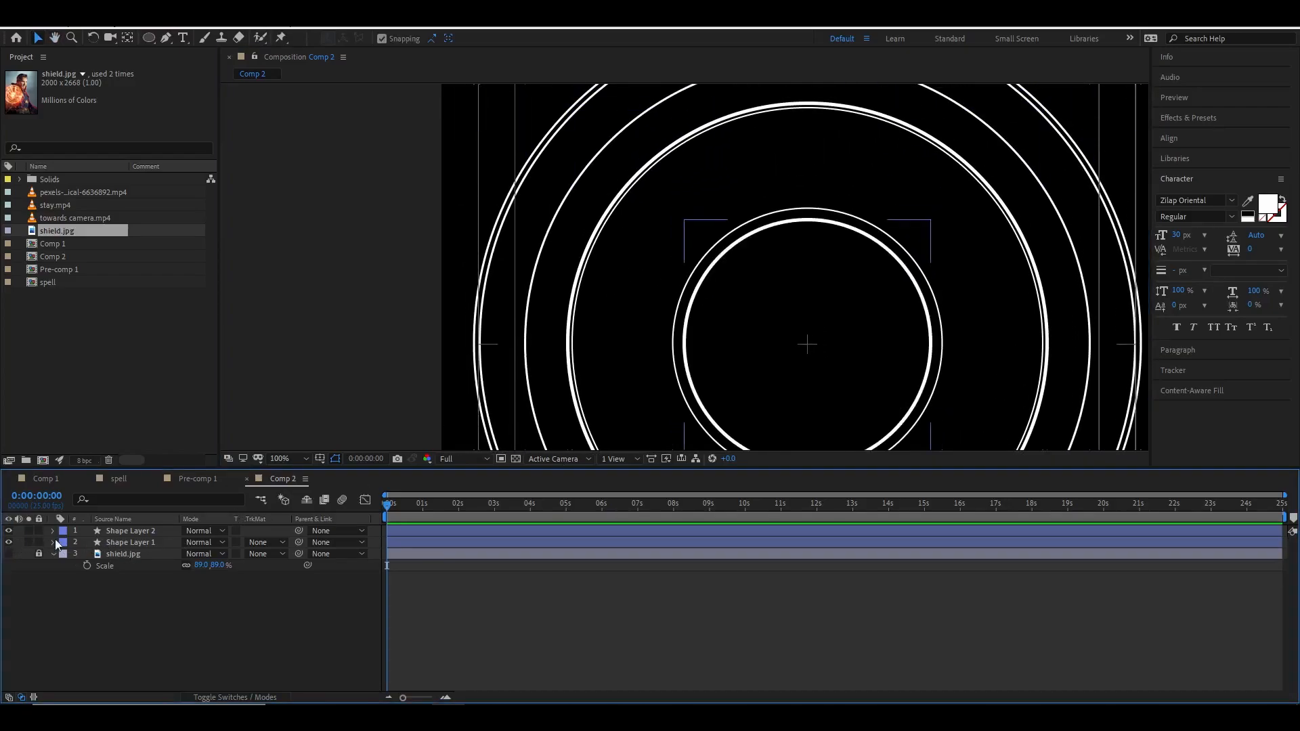
scroll(592, 340, "down", 1)
left_click_drag(711, 300, 676, 319)
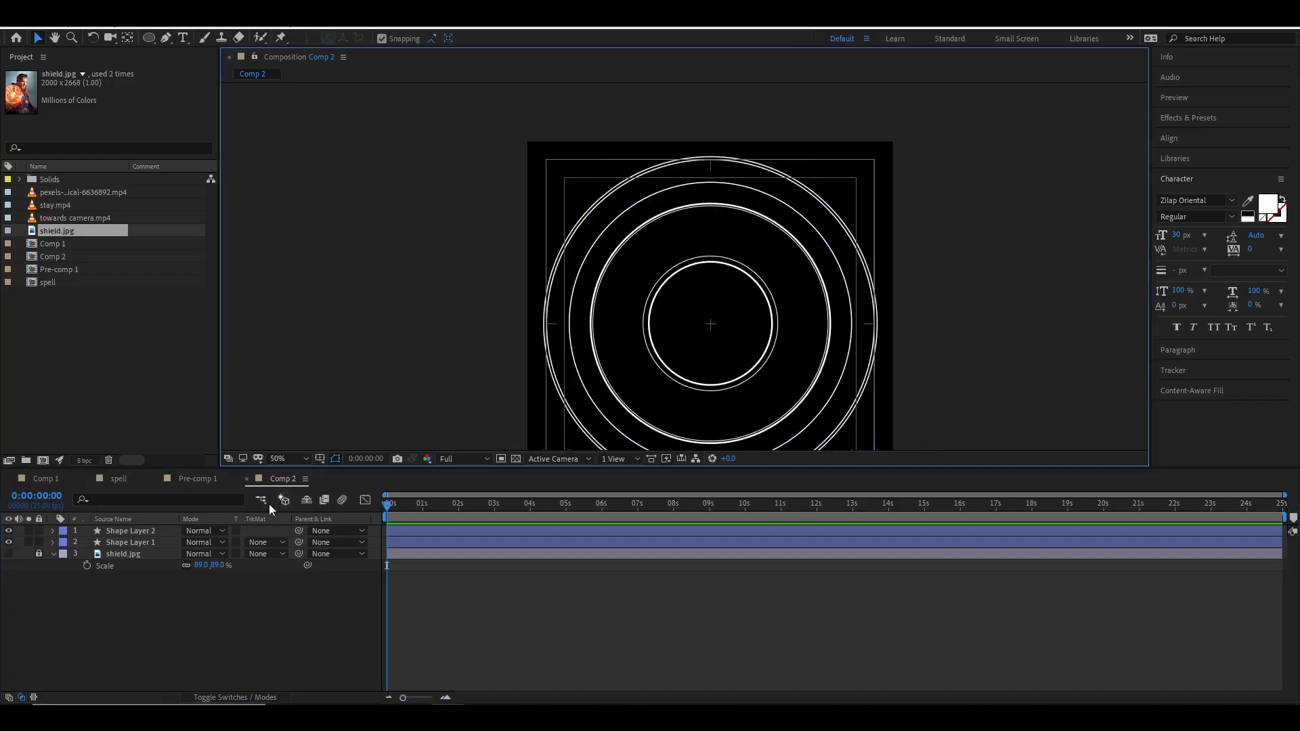
left_click(9, 554)
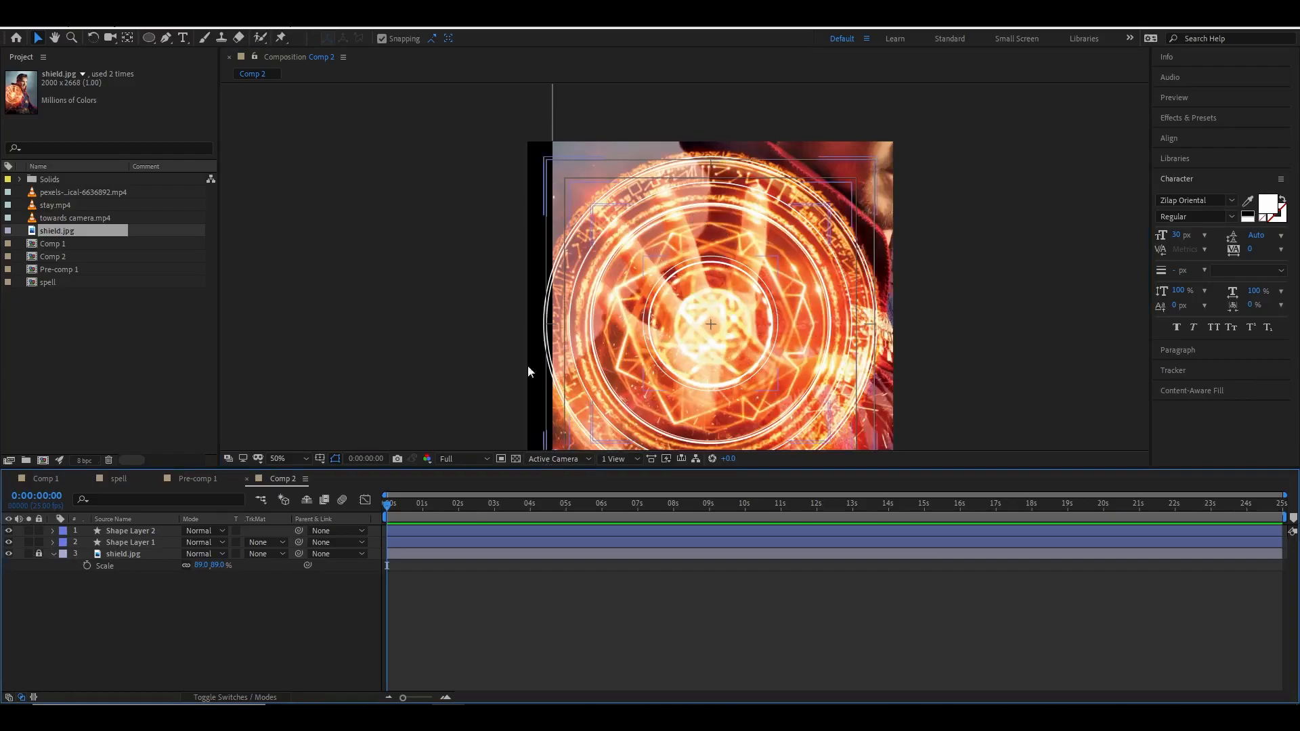
Draw a star shape centred on the shield with the Star tool as a new shape layer.
left_click(144, 542)
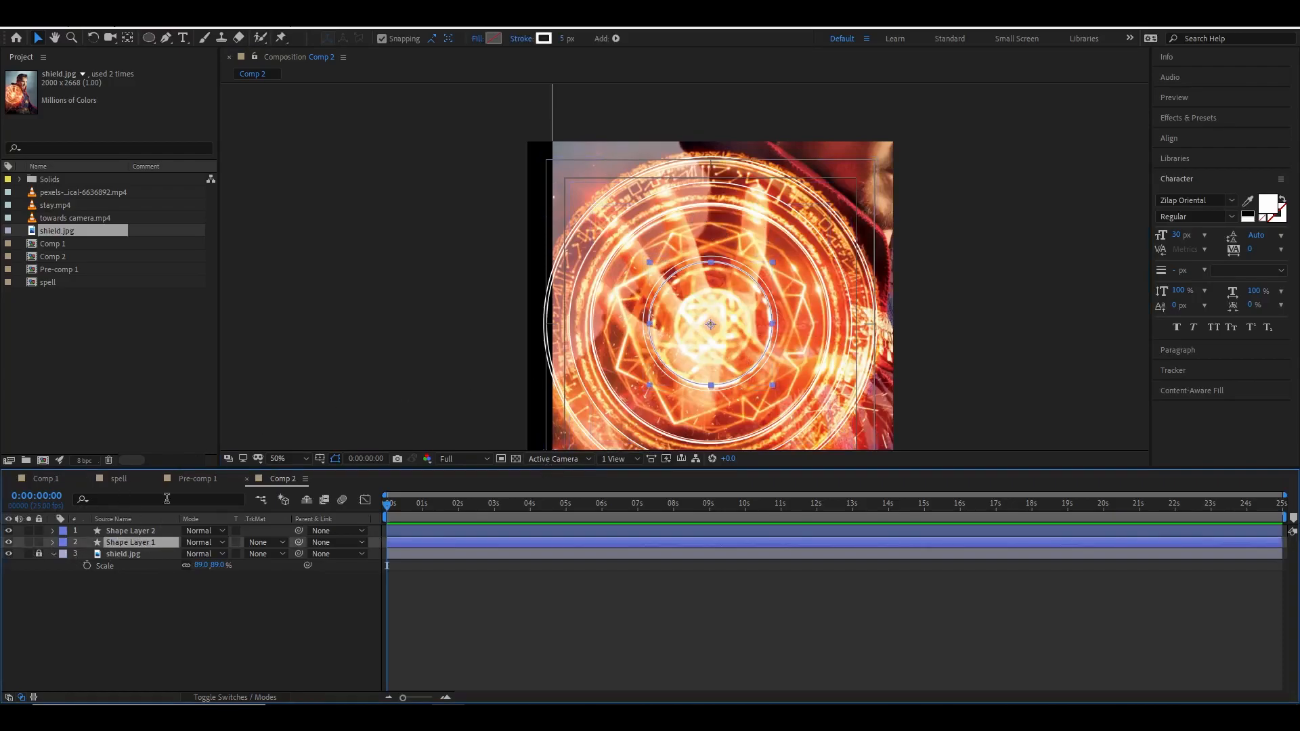
left_click_drag(155, 39, 199, 102)
key("period")
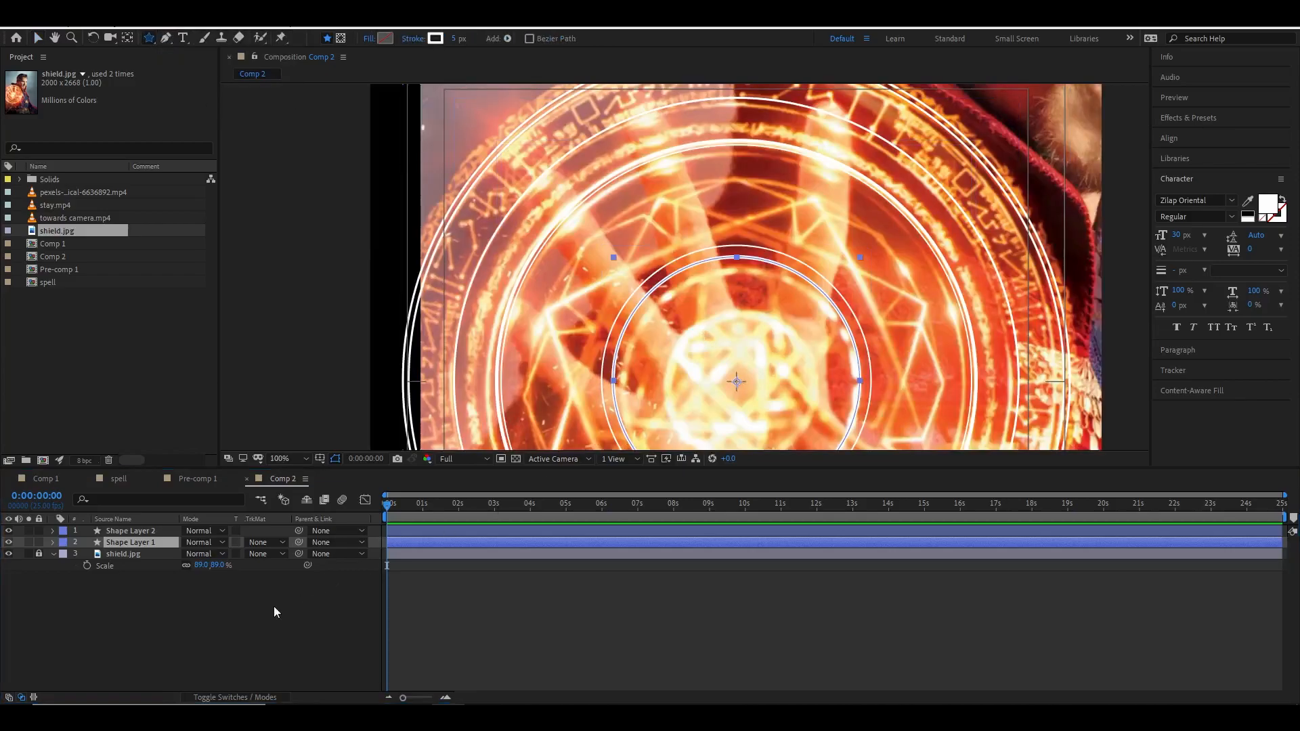
left_click(284, 607)
mouse_move(737, 384)
left_mouse_down()
mouse_move(738, 310)
mouse_move(843, 467)
mouse_move(878, 491)
left_mouse_up()
left_click_drag(806, 339, 835, 323)
scroll(850, 302, "down", 1)
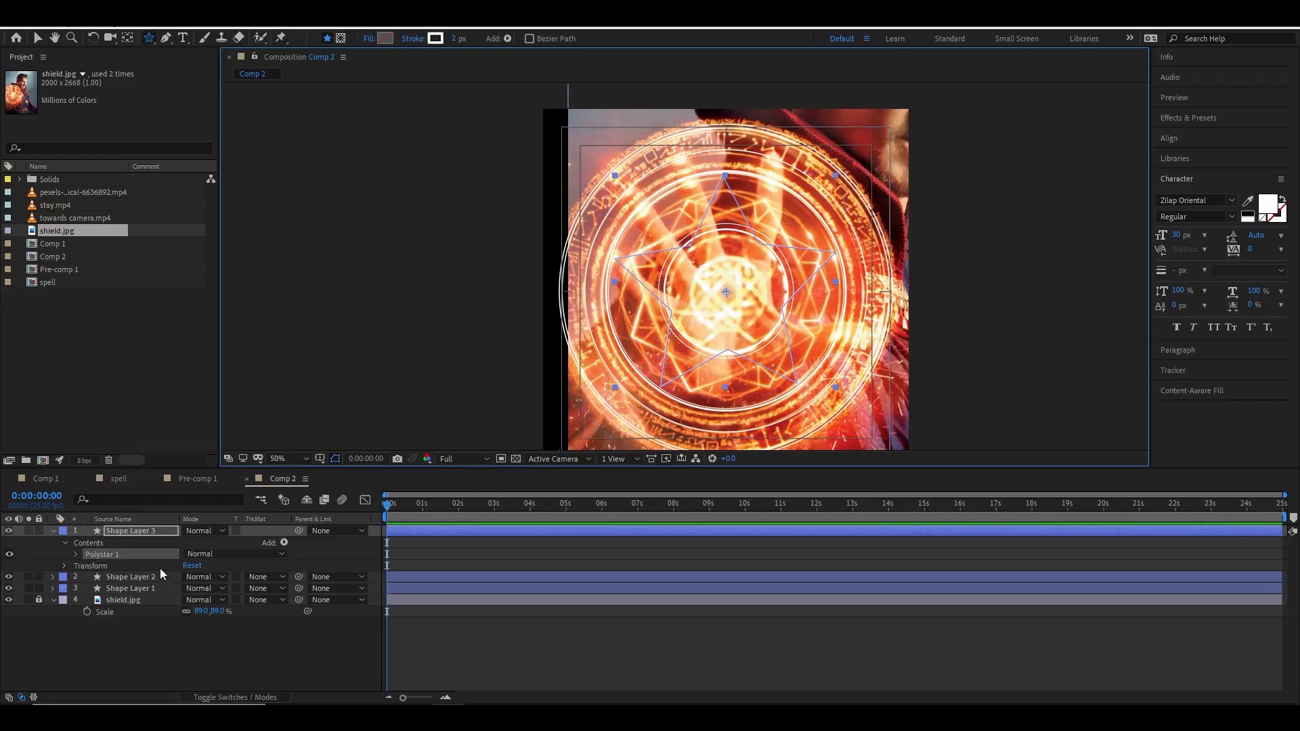
Set the star's number of points to 8.
left_click(53, 532)
left_click(53, 532)
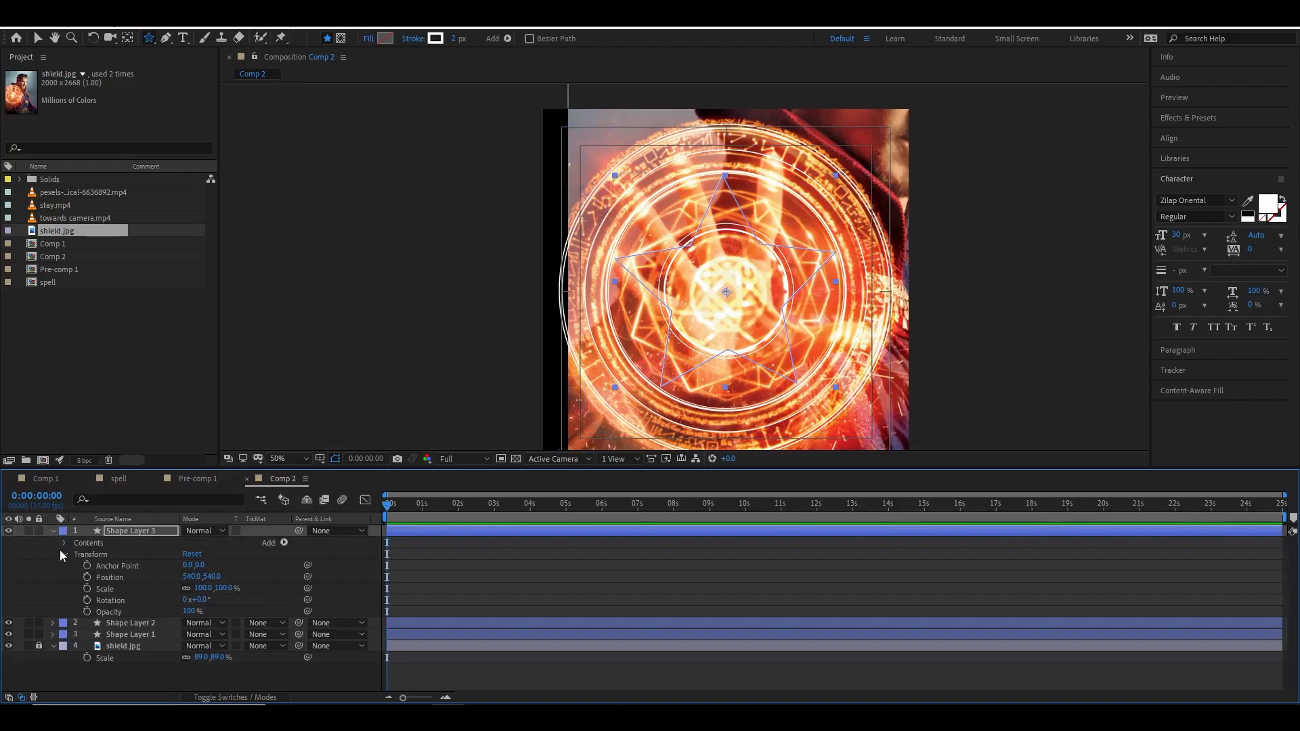
left_click(65, 544)
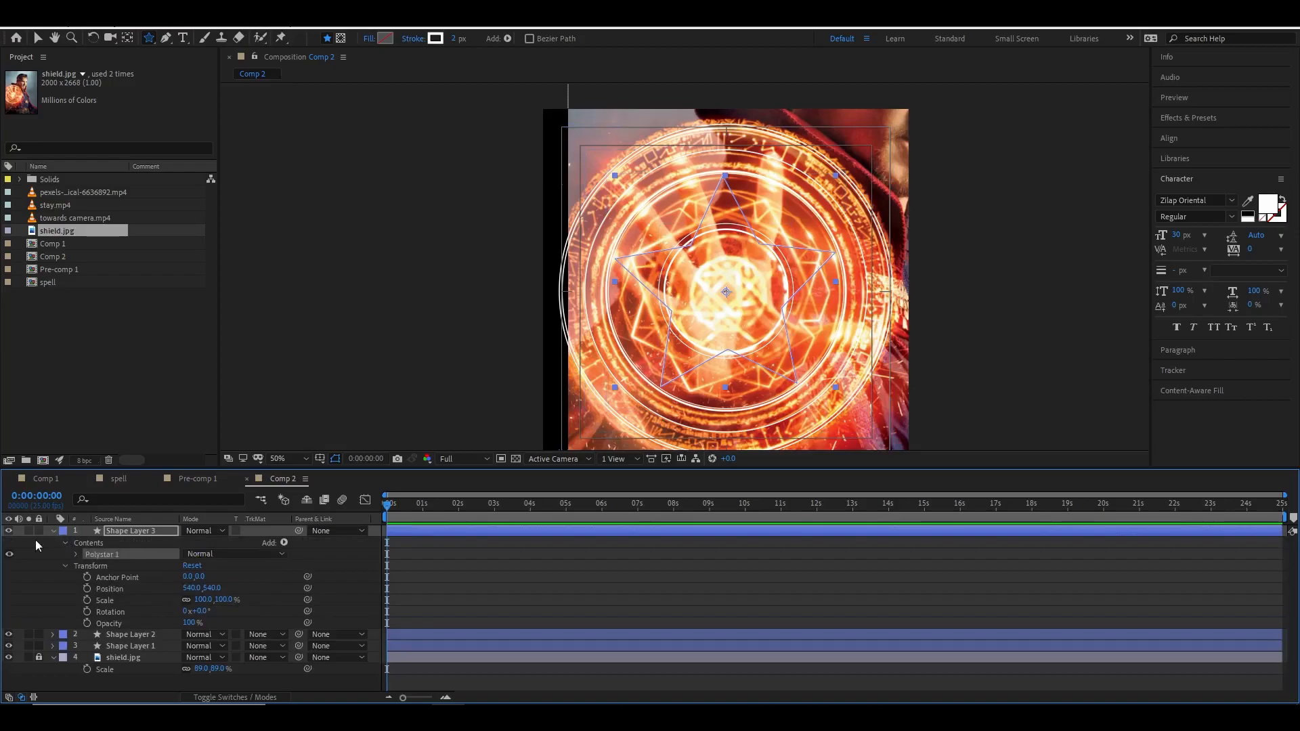
left_click(77, 556)
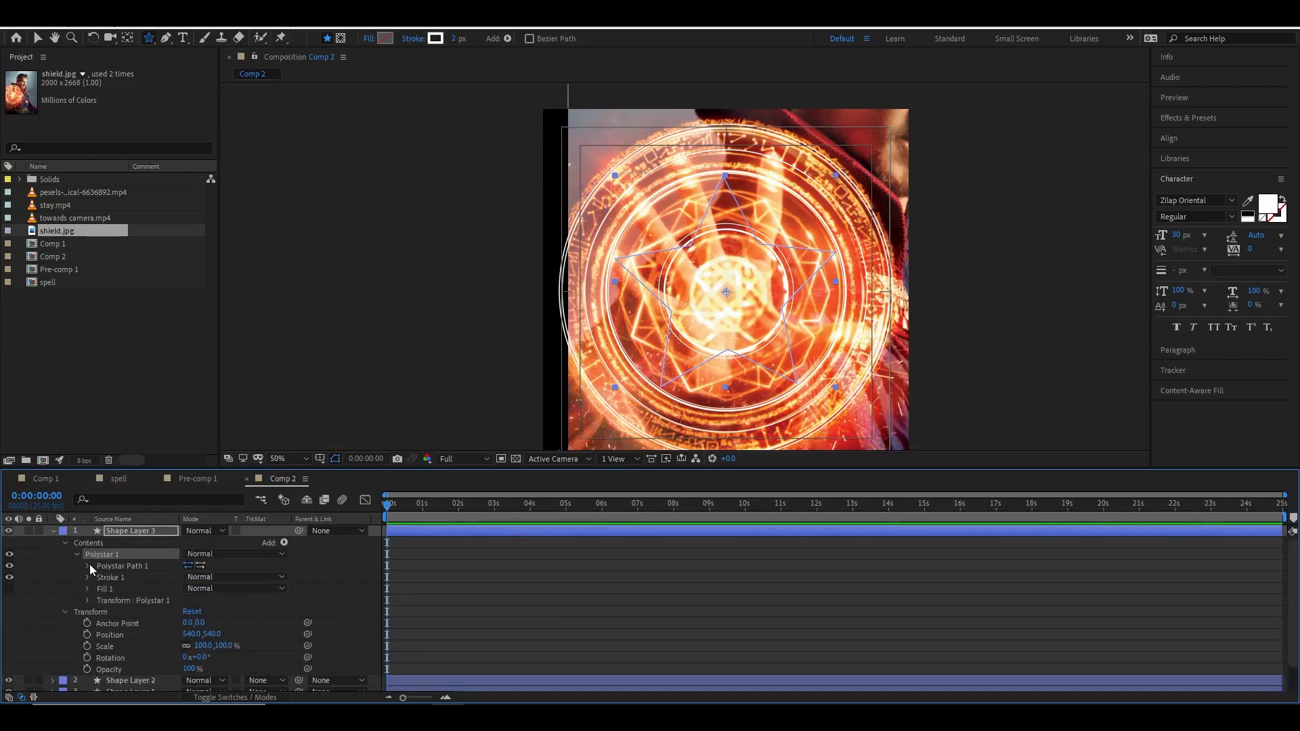
left_click(88, 566)
left_click(189, 589)
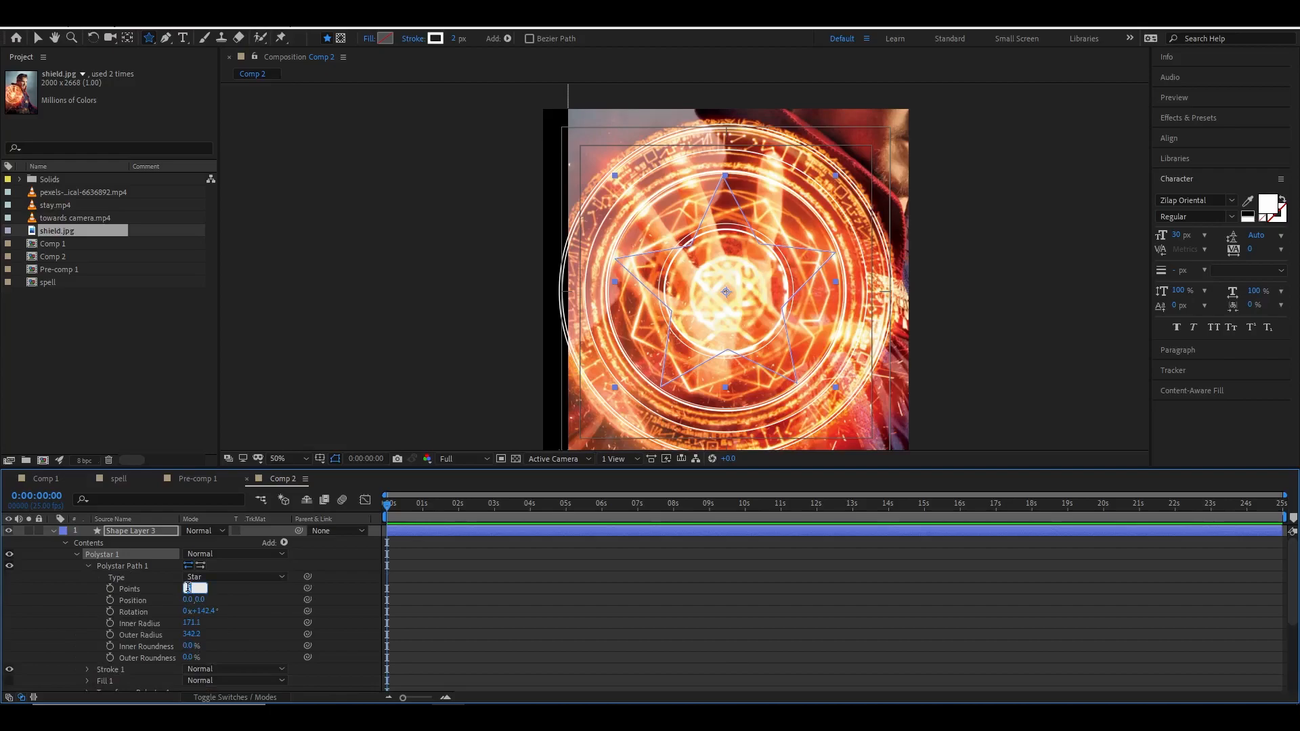
type("8")
key("Return")
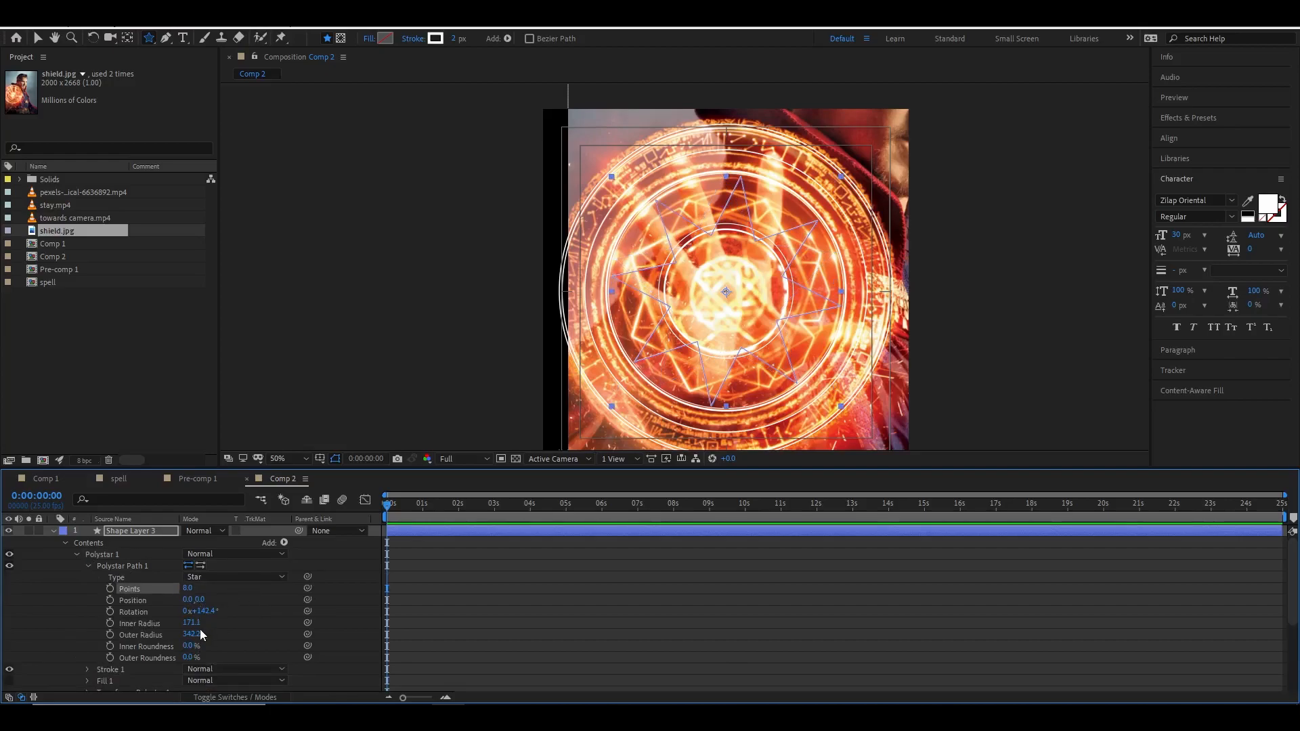
Scrub the star's radii to about 325 inner and 326 outer, and hide the shield reference image.
left_click_drag(196, 635, 301, 634)
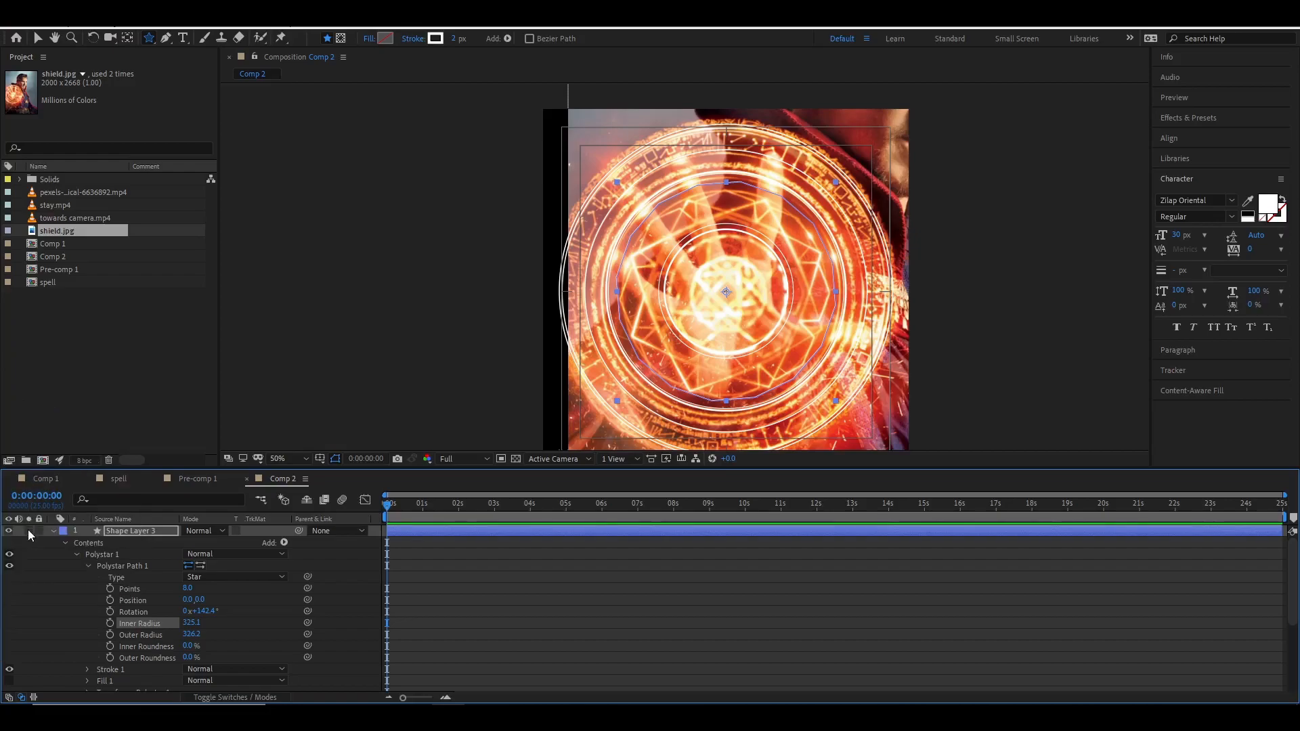
left_click(28, 531)
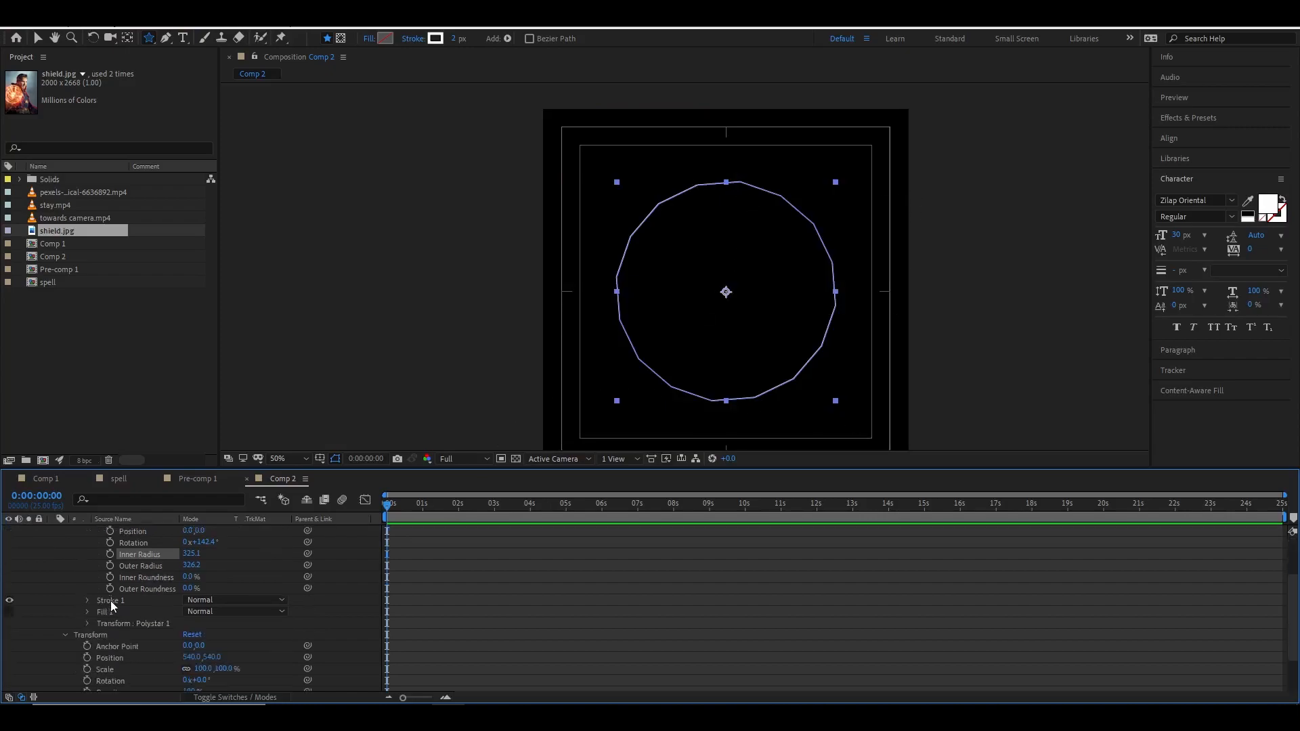
left_click(127, 531)
left_click(97, 557)
left_click(99, 566)
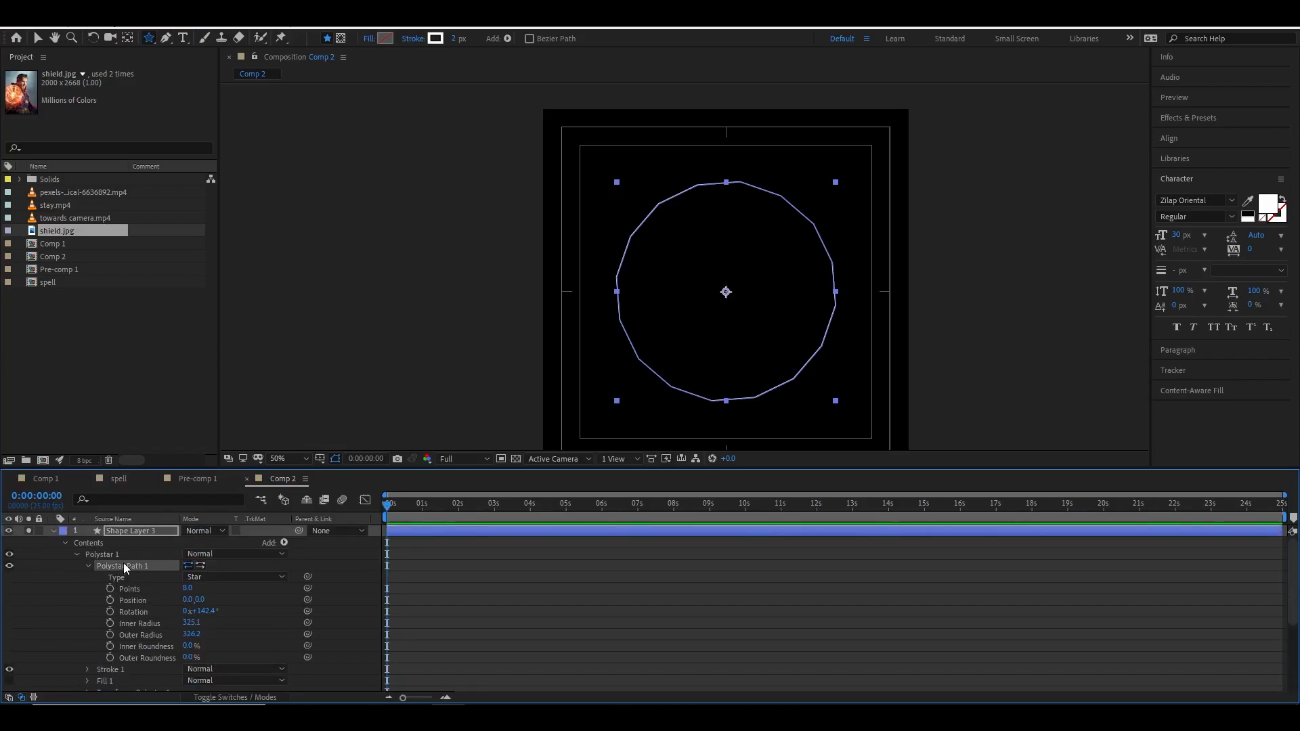
key("ctrl+d")
scroll(144, 635, "down", 1)
scroll(144, 635, "up", 1)
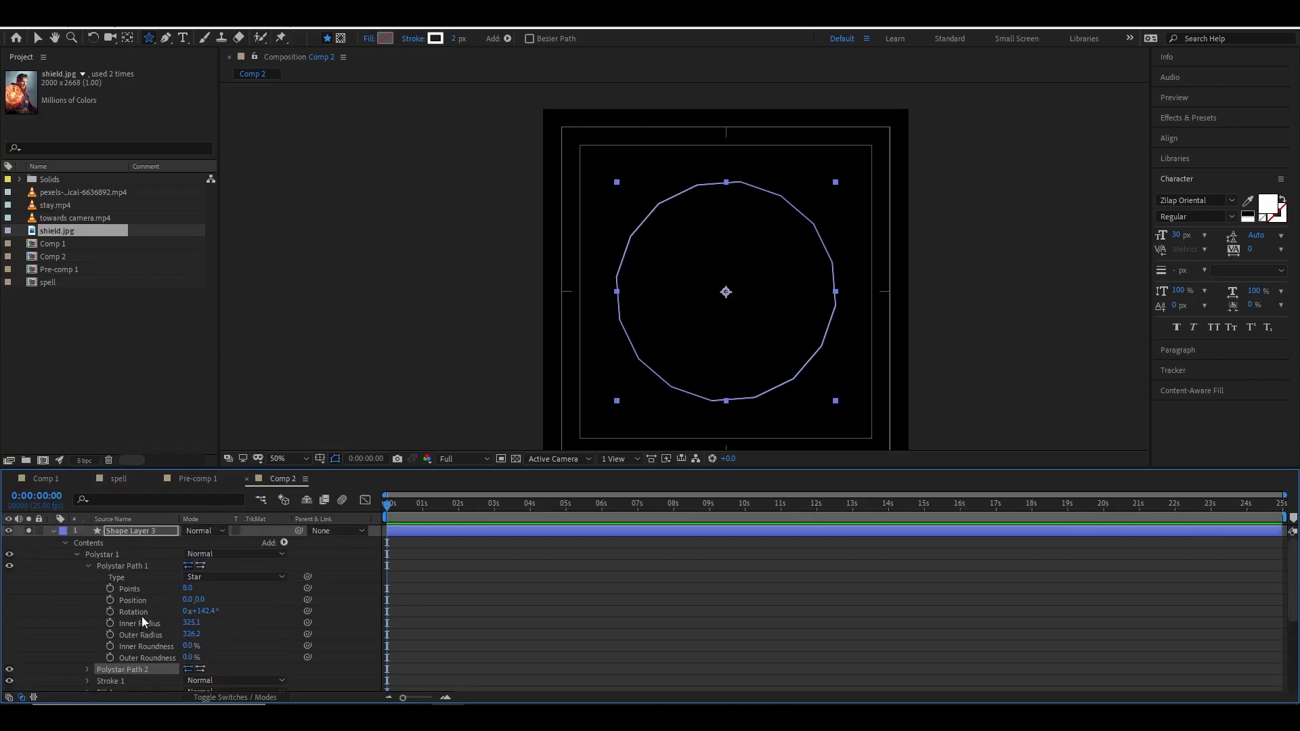
left_click(88, 669)
scroll(128, 618, "up", 1)
scroll(130, 604, "down", 3)
scroll(132, 611, "up", 2)
key("ctrl+z")
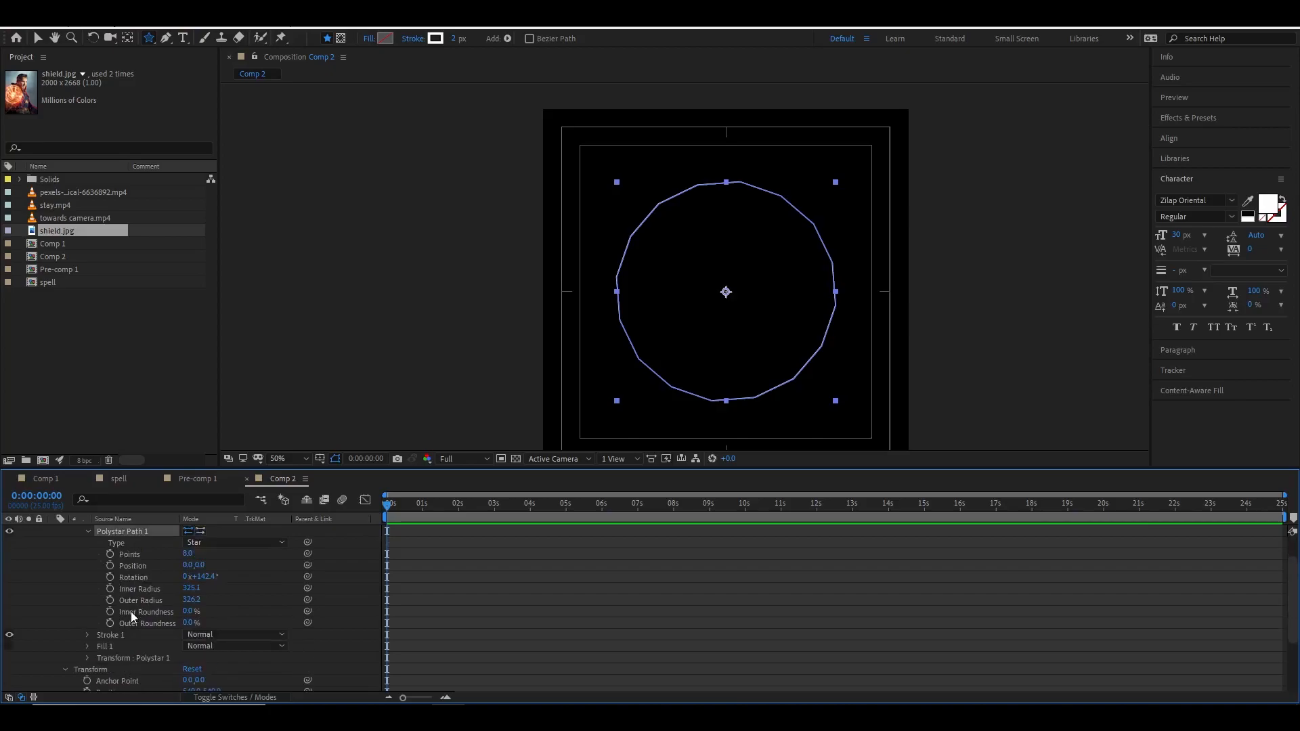
Collapse the Polystar 1 group and duplicate it inside the star shape layer.
scroll(132, 611, "up", 2)
left_click(106, 556)
left_click(77, 554)
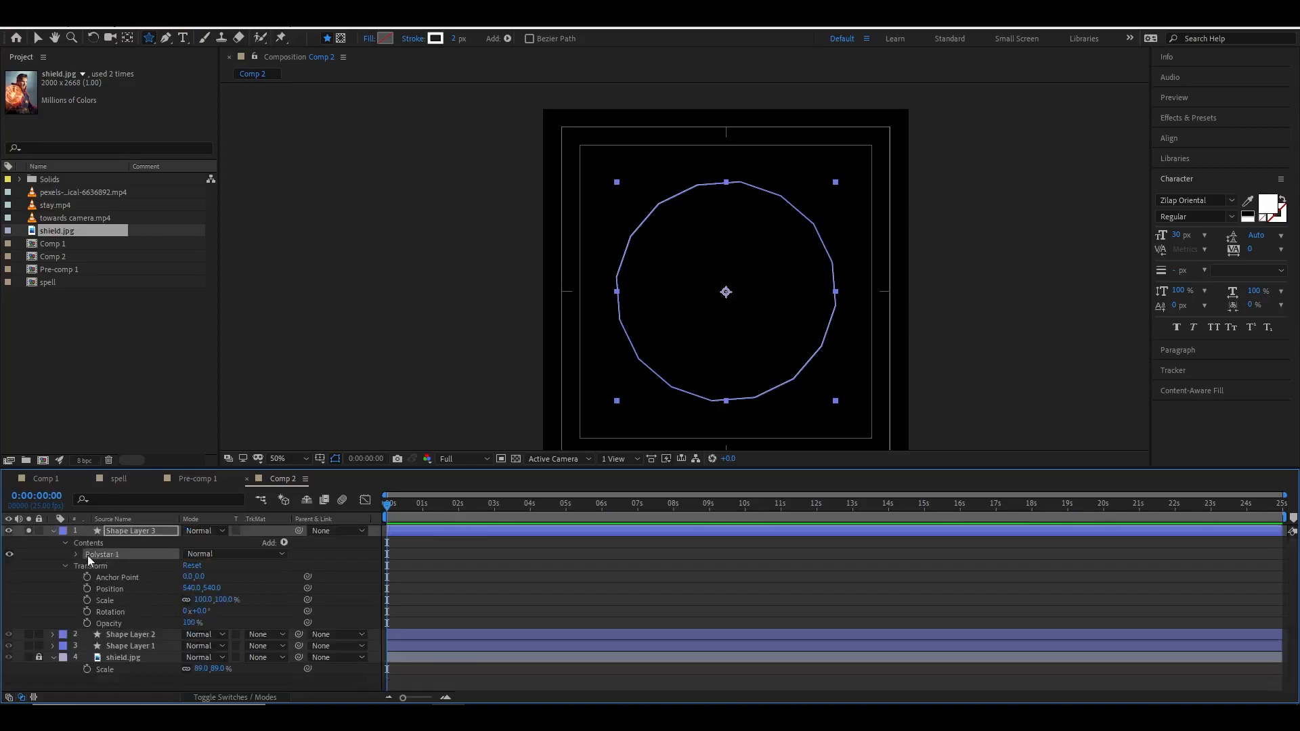
key("ctrl+d")
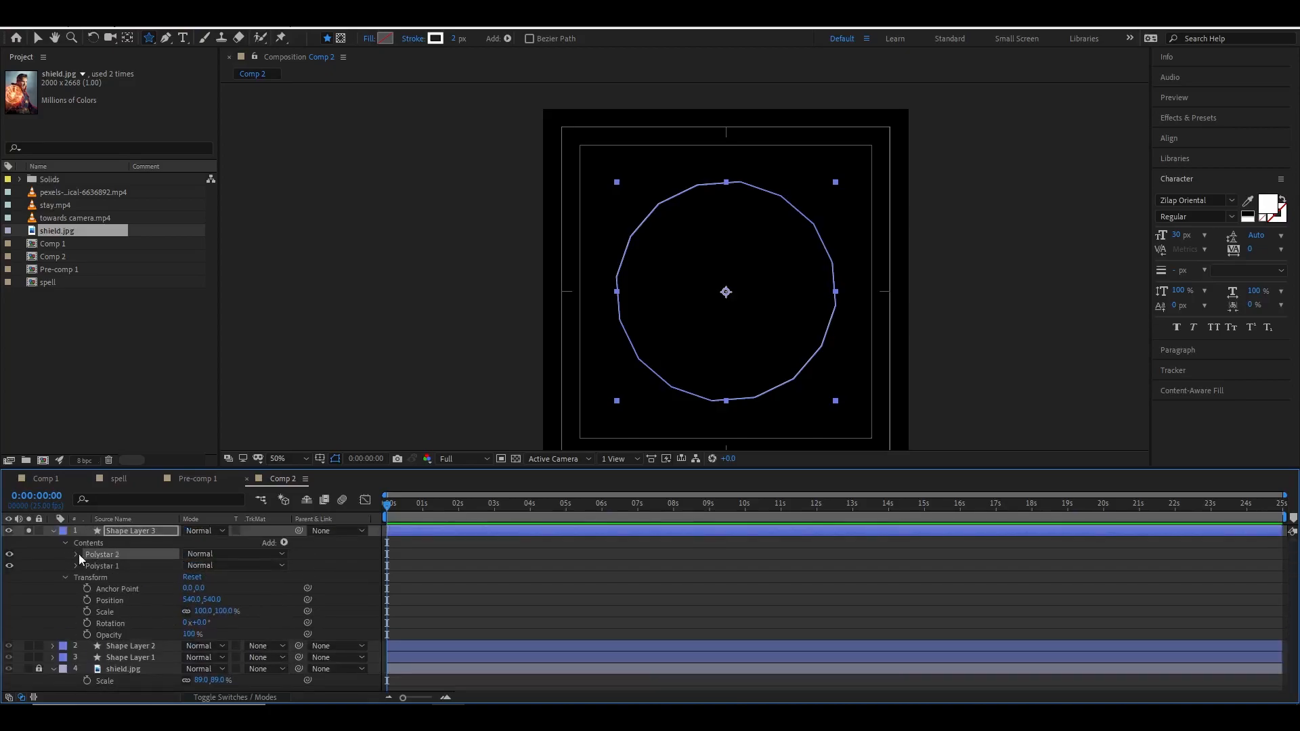
Set the duplicated star's inner radius to about 456 and outer radius to about 164.
left_click(78, 554)
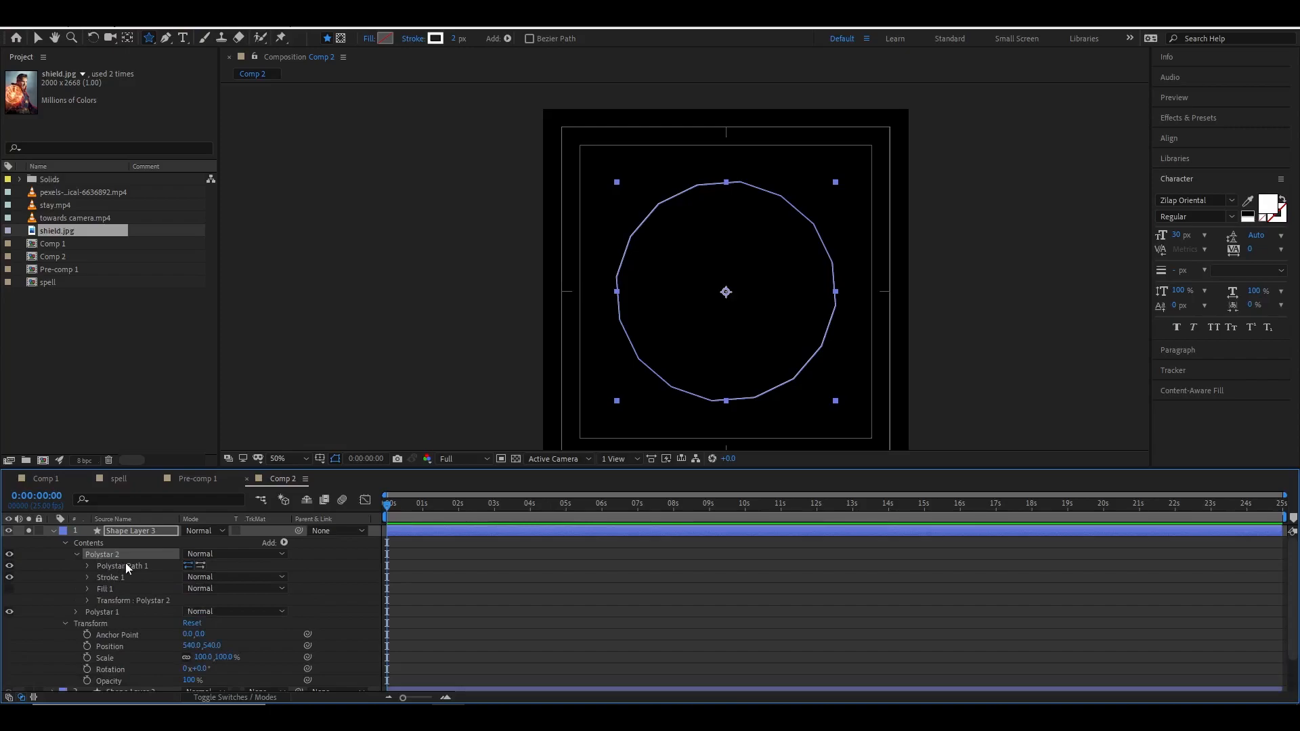
left_click(88, 566)
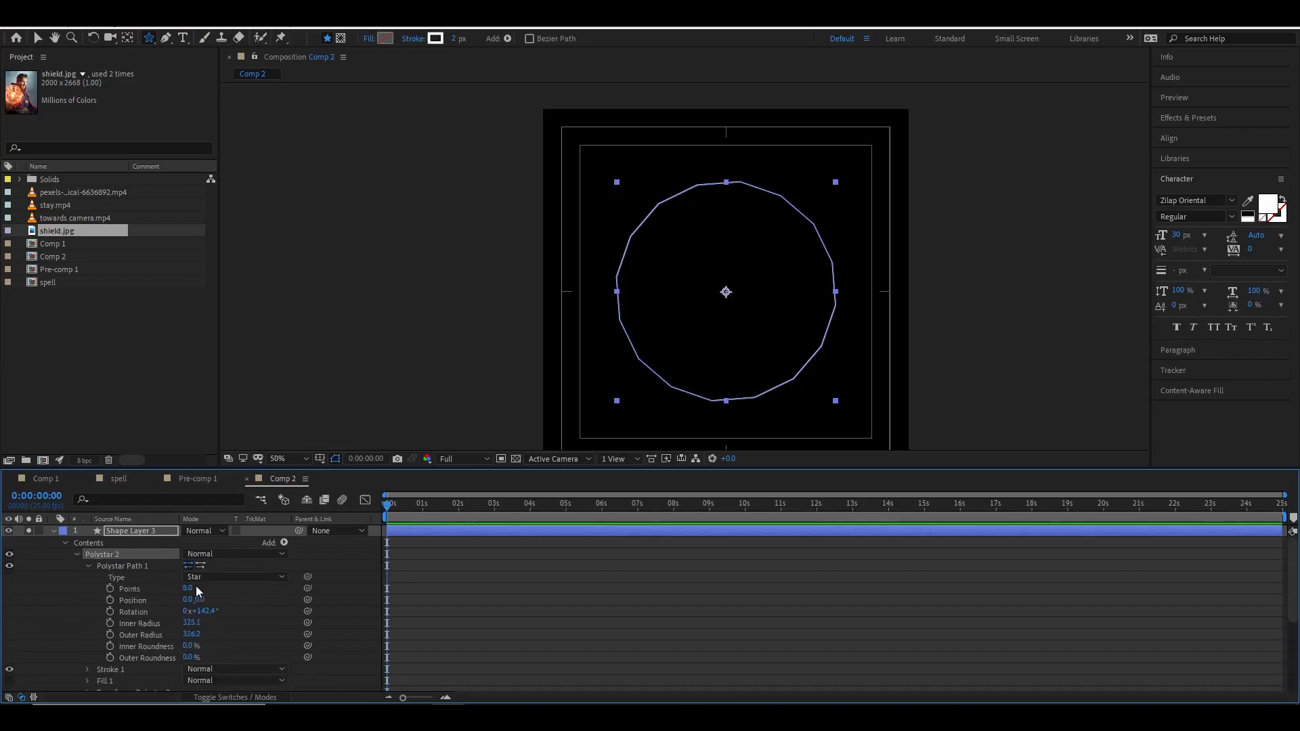
left_click_drag(195, 623, 284, 624)
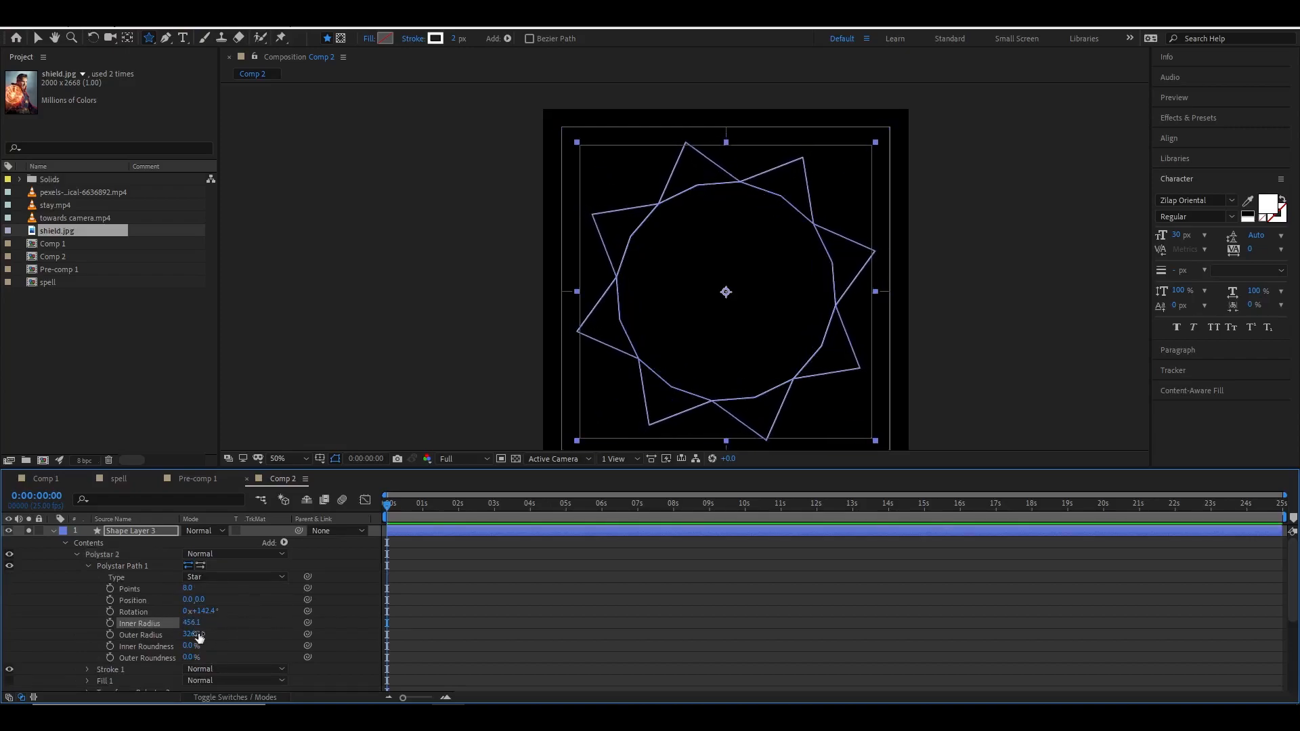
left_click_drag(193, 635, 87, 637)
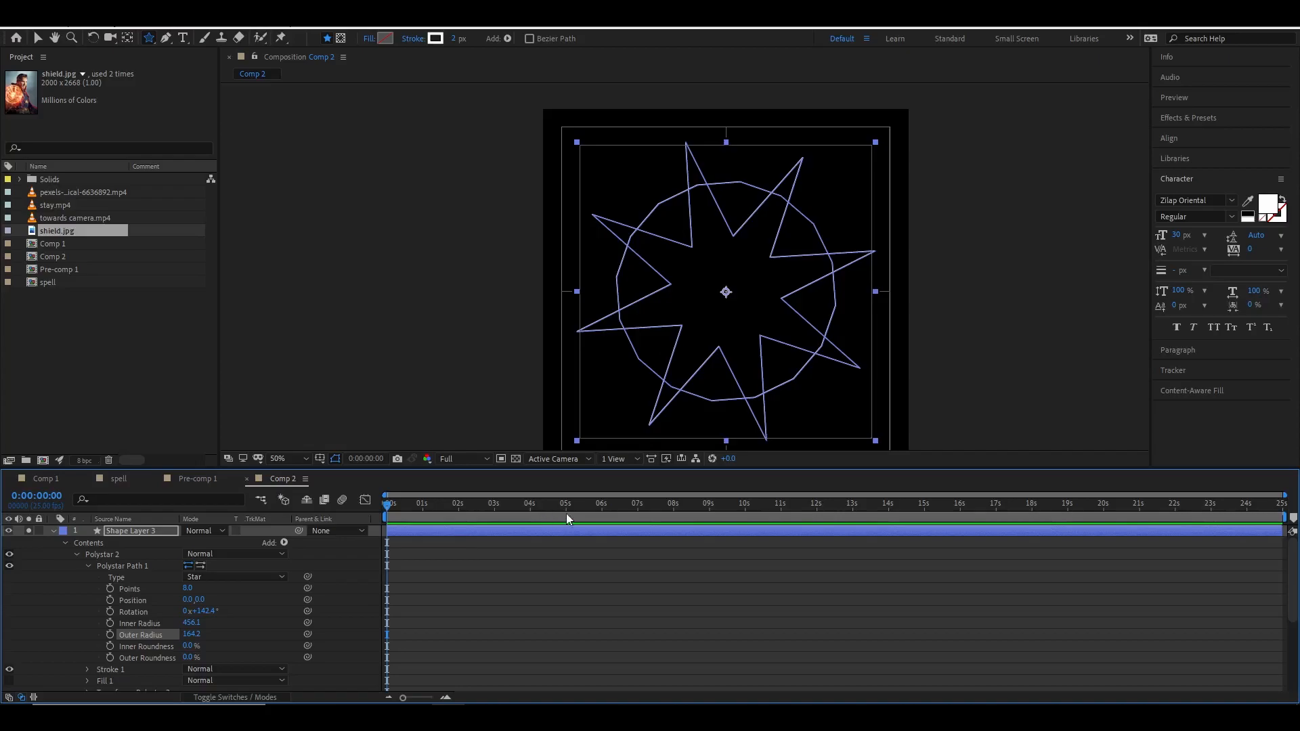
Add a Merge Paths operation to the star shape layer's contents.
left_click(79, 555)
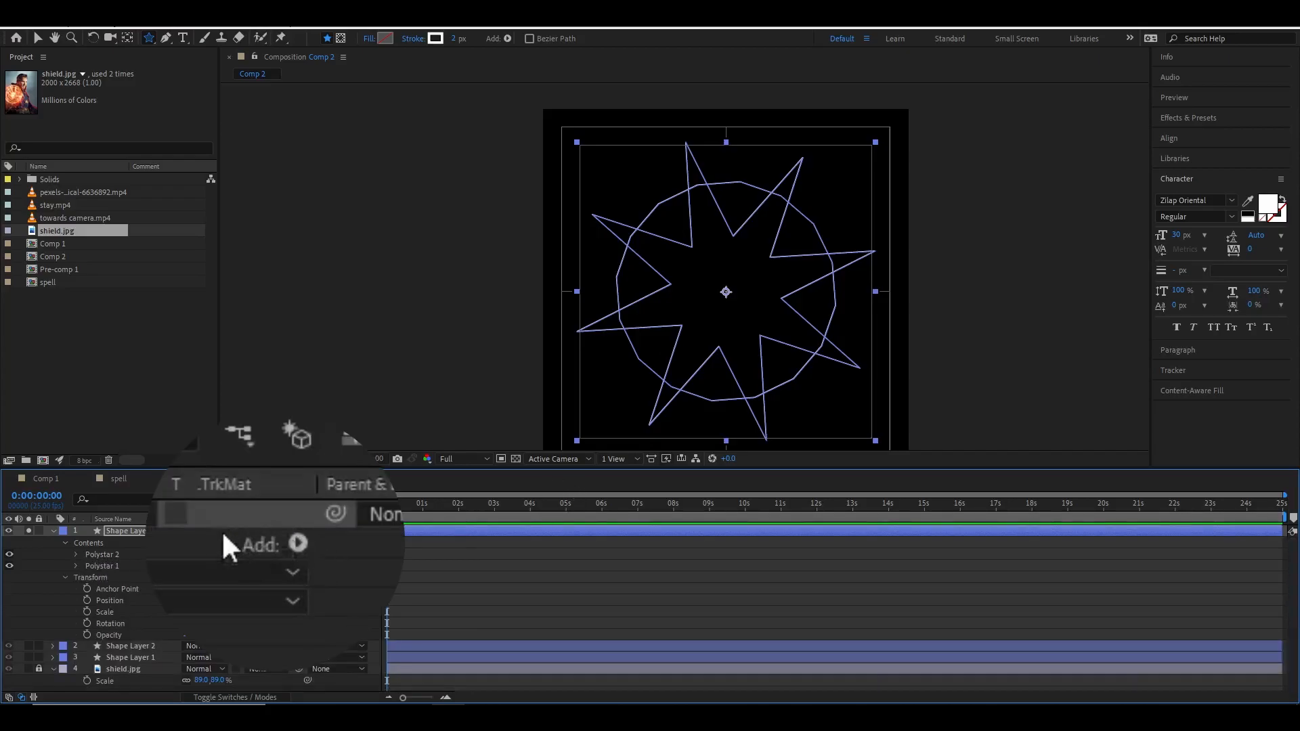
left_click(285, 541)
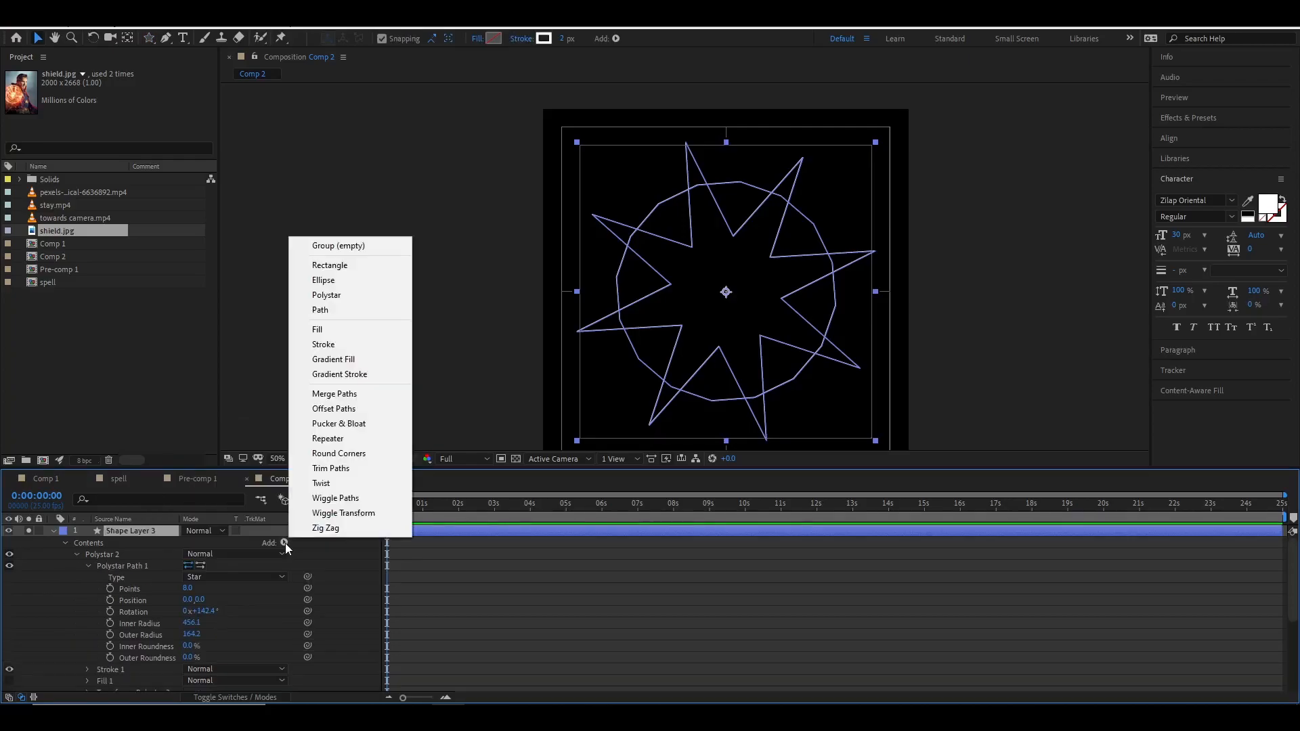
left_click(353, 389)
left_click(941, 300)
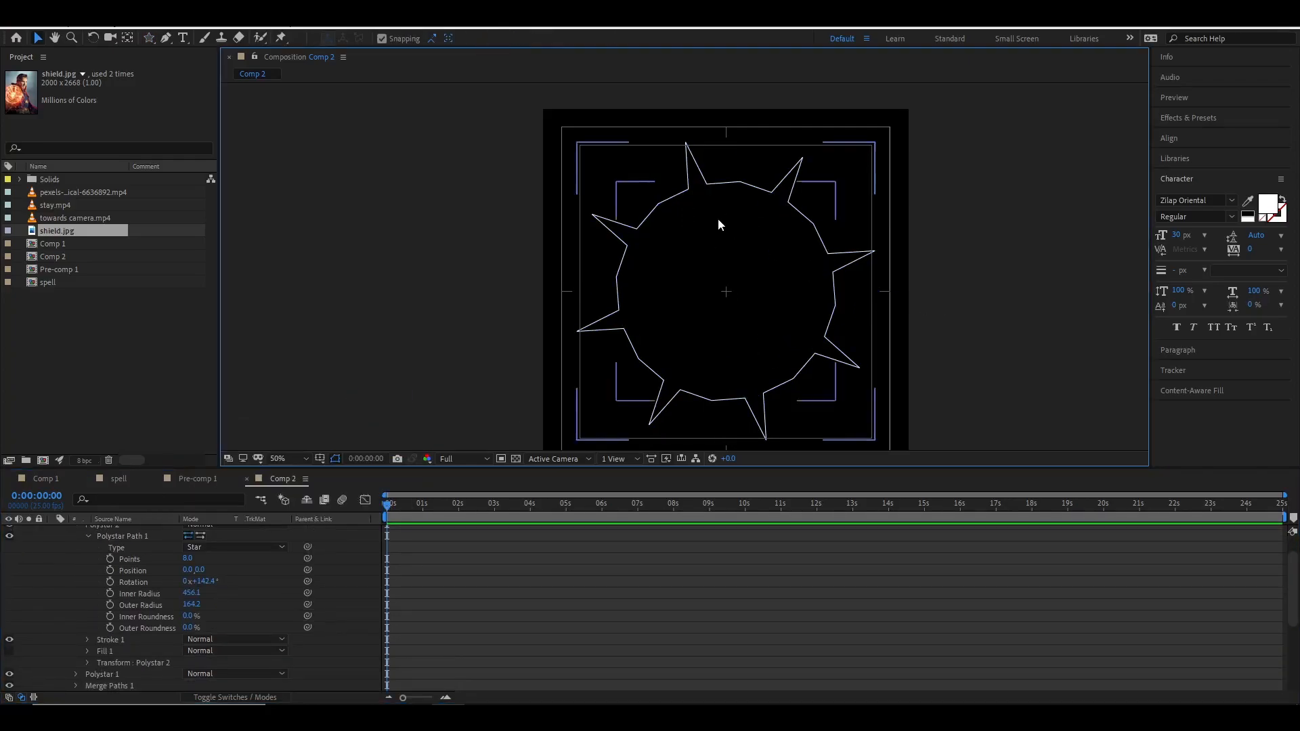
Set the Merge Paths mode to Intersect.
scroll(158, 604, "up", 2)
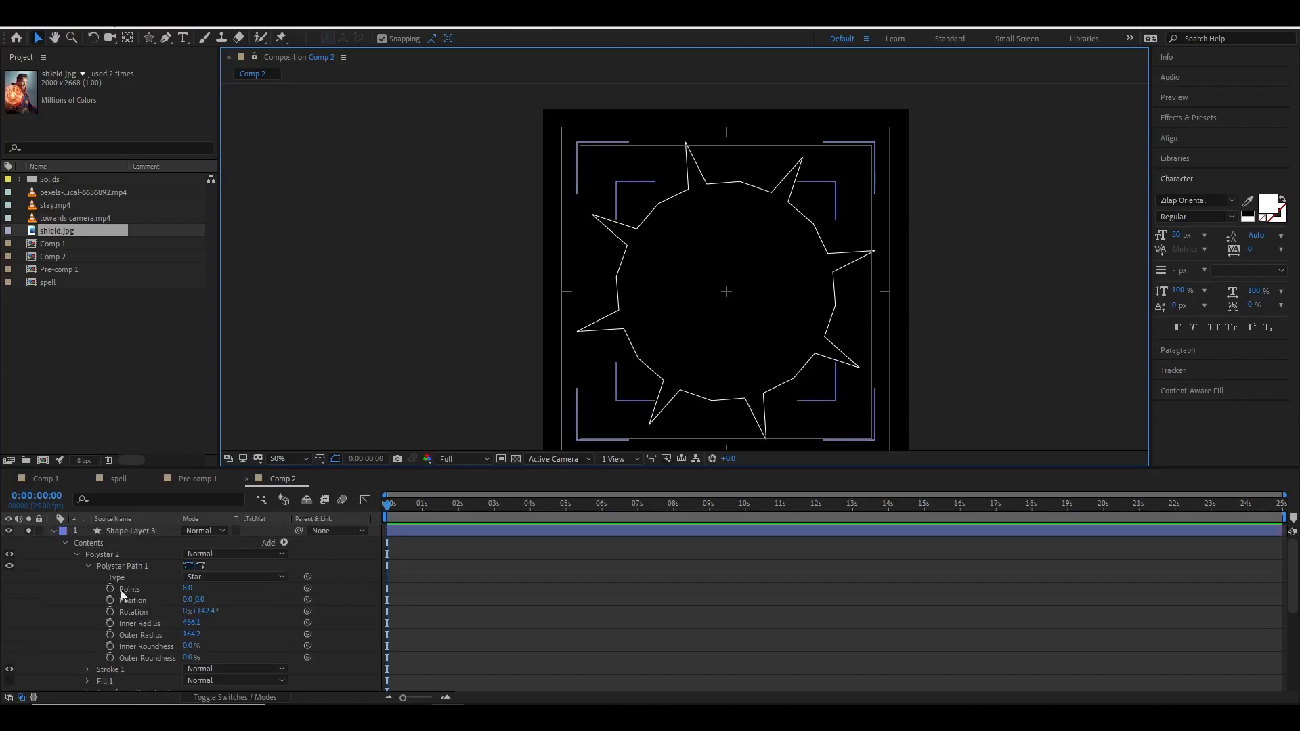
scroll(117, 596, "down", 2)
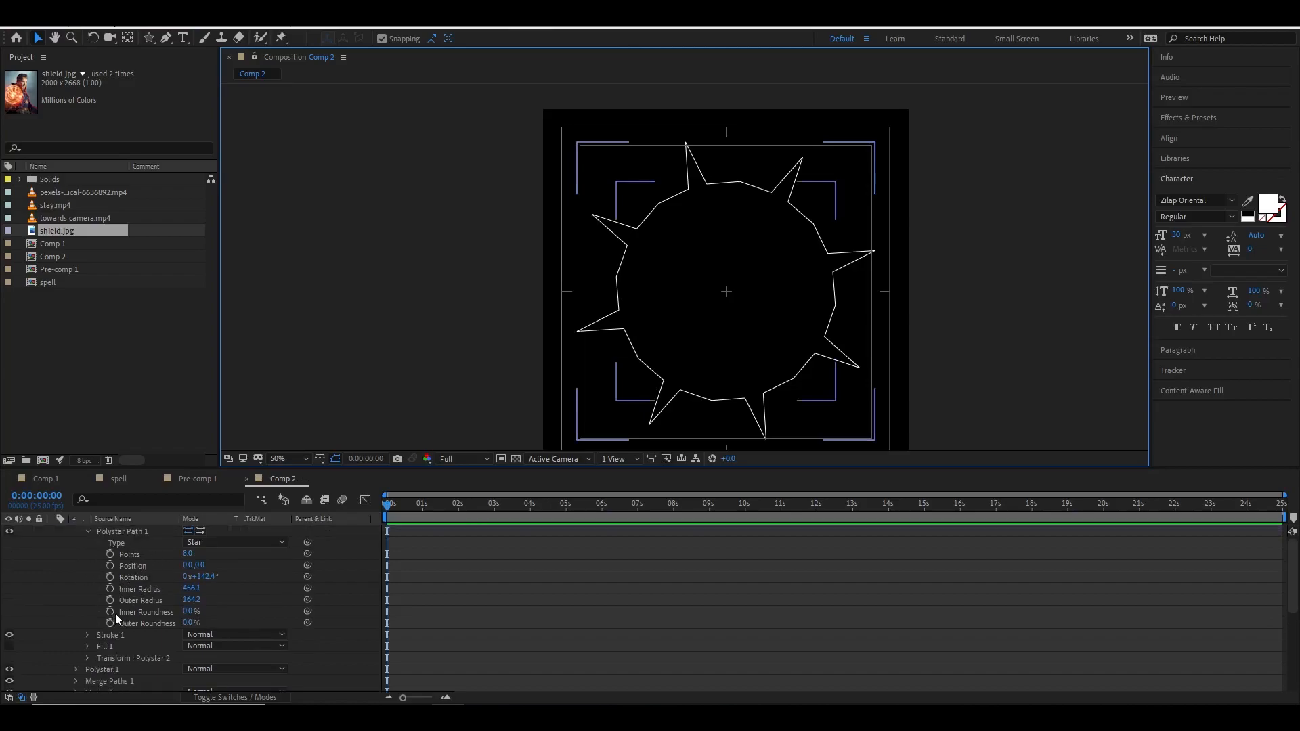
left_click(76, 682)
scroll(157, 631, "down", 3)
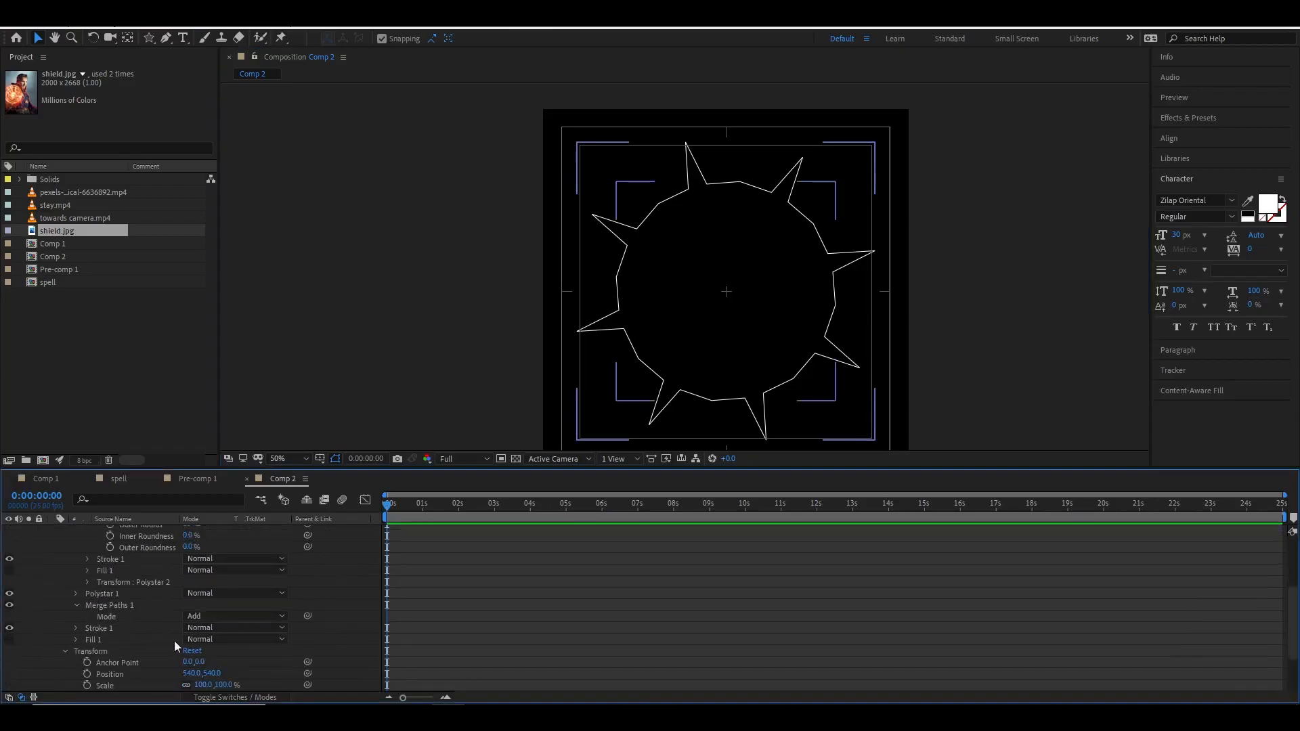
left_click(238, 619)
left_click(247, 671)
left_click(1010, 290)
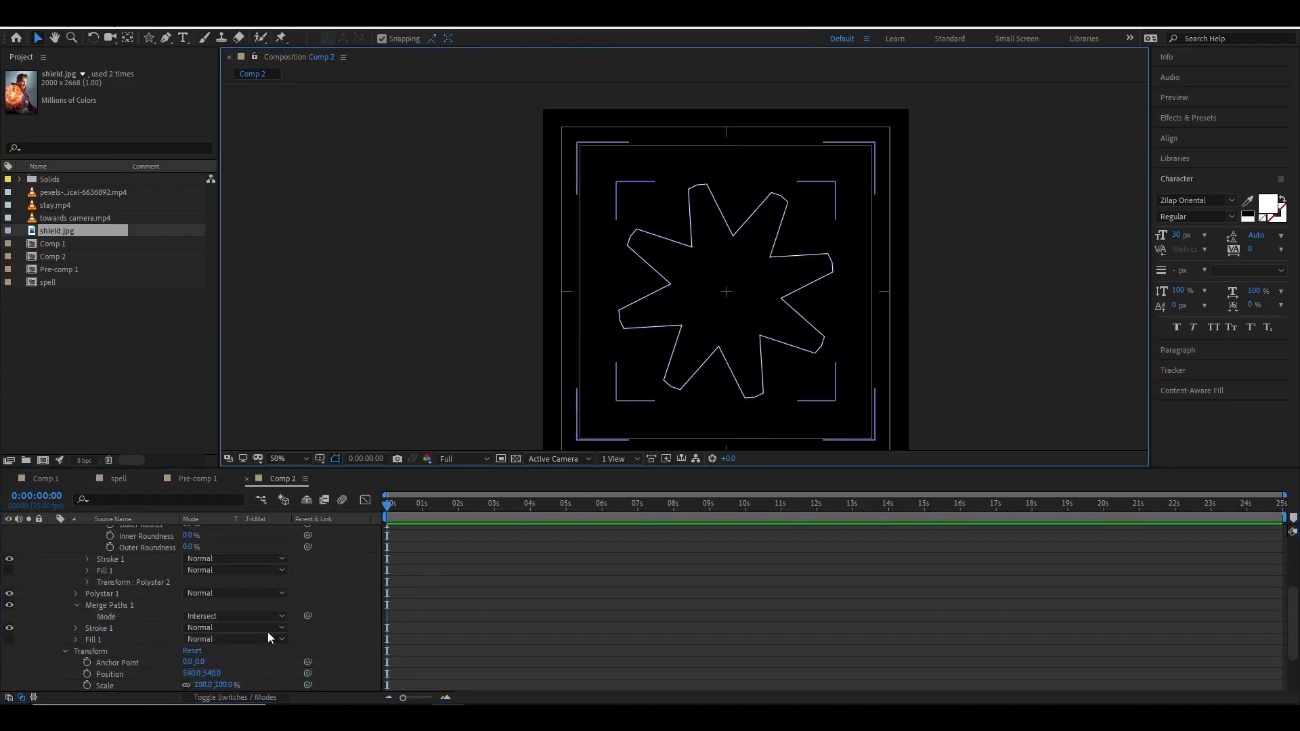
Try the Subtract and Merge modes for the Merge Paths.
left_click(234, 617)
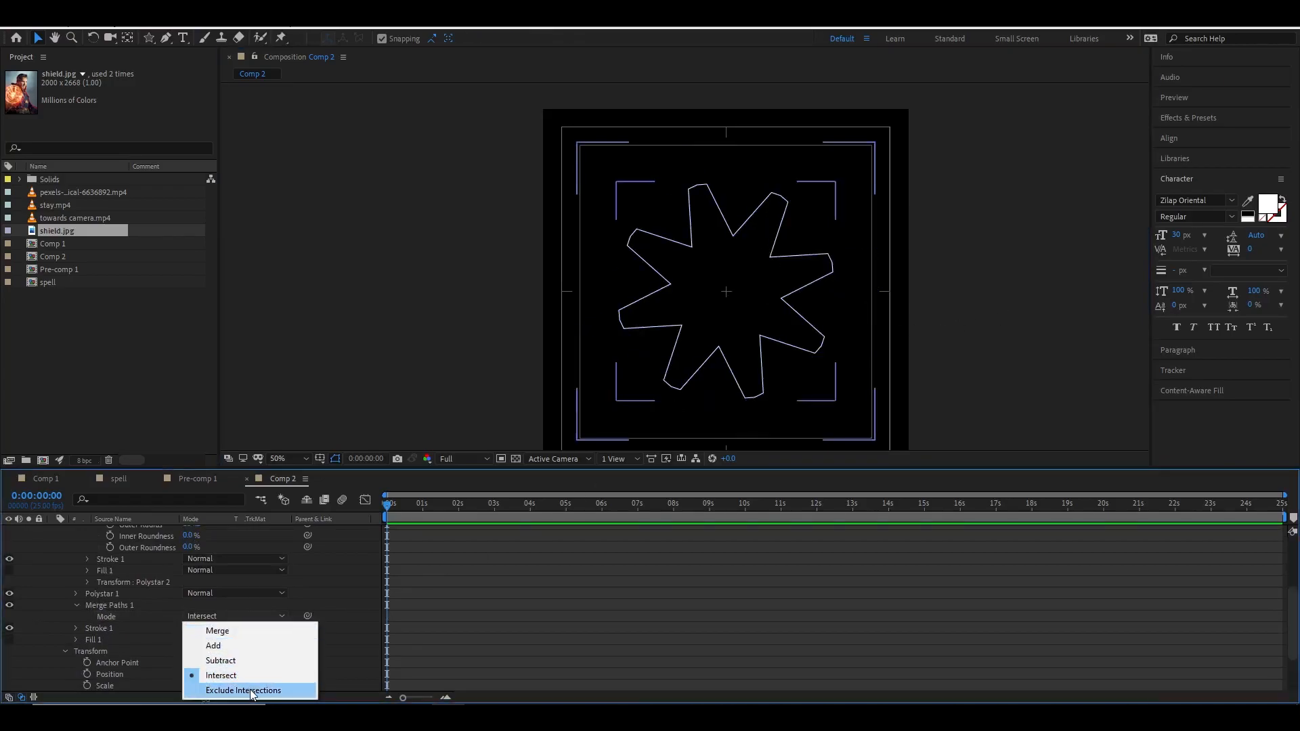
left_click(242, 661)
left_click(240, 616)
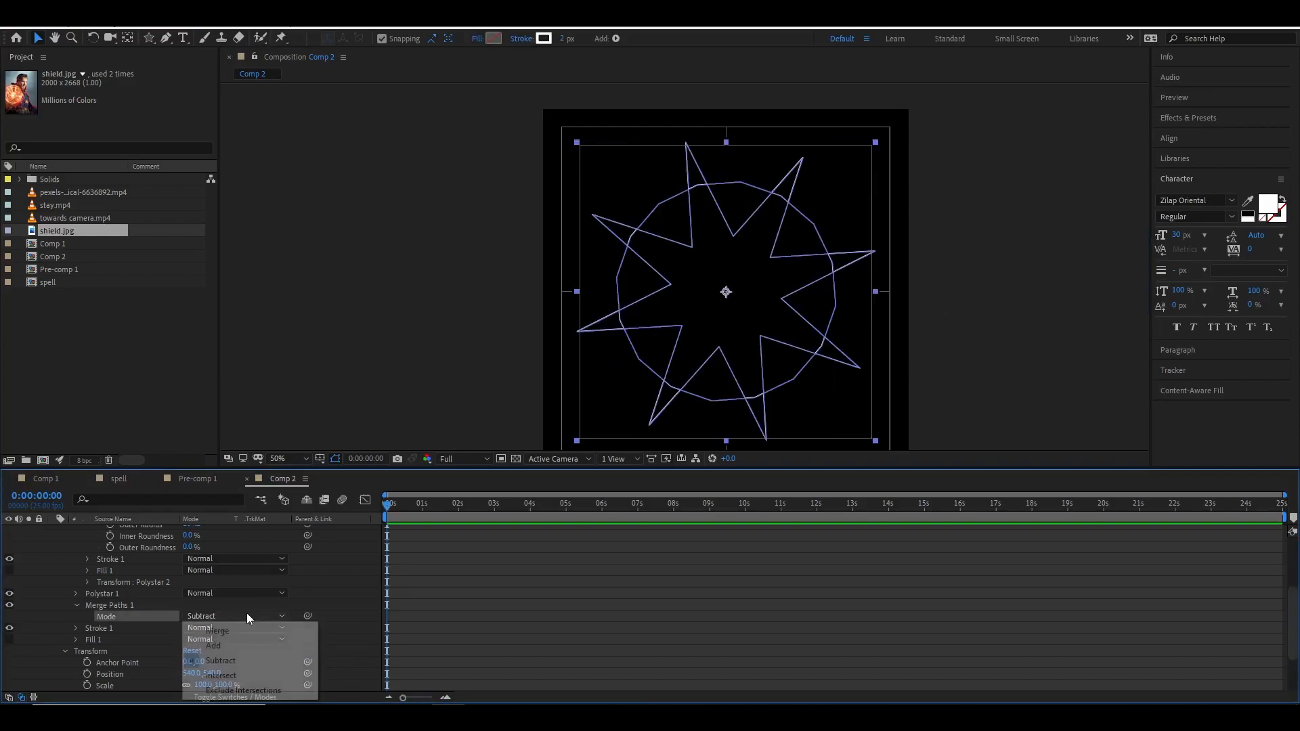
left_click(231, 634)
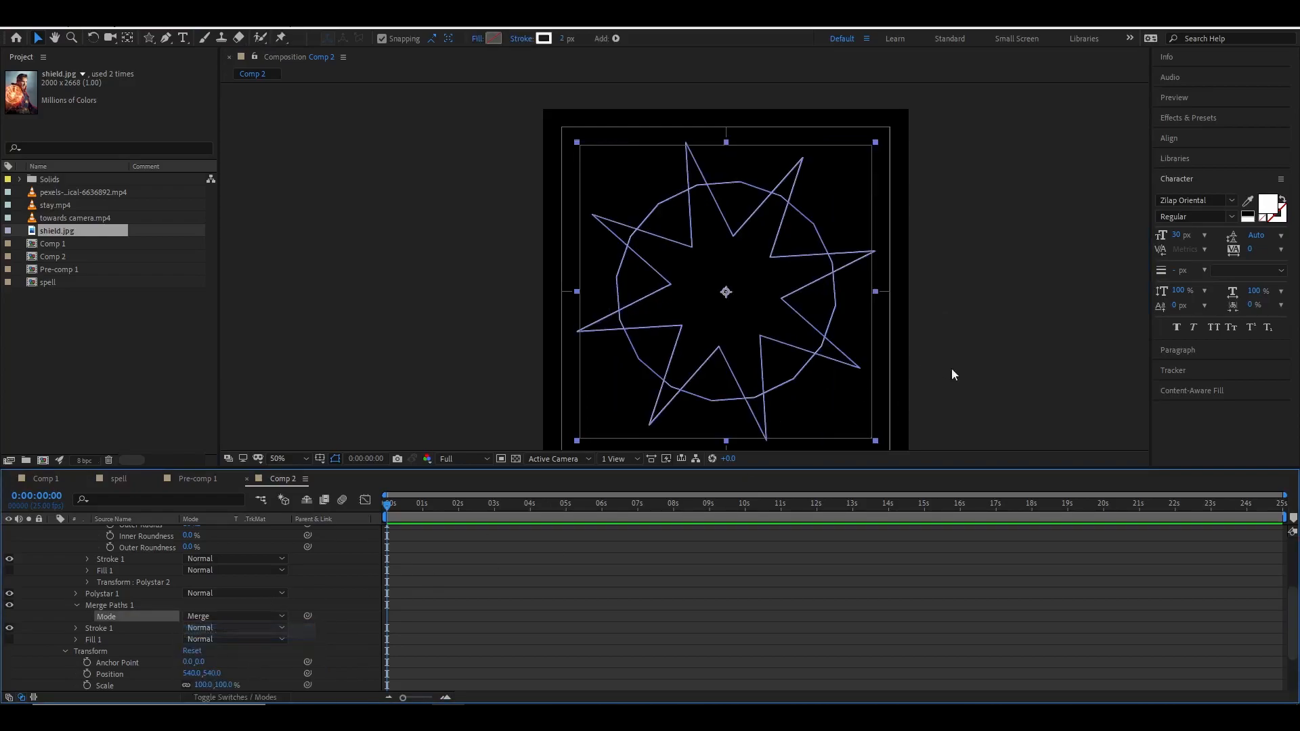
left_click(937, 375)
Set the Merge Paths mode back to Intersect.
left_click(207, 617)
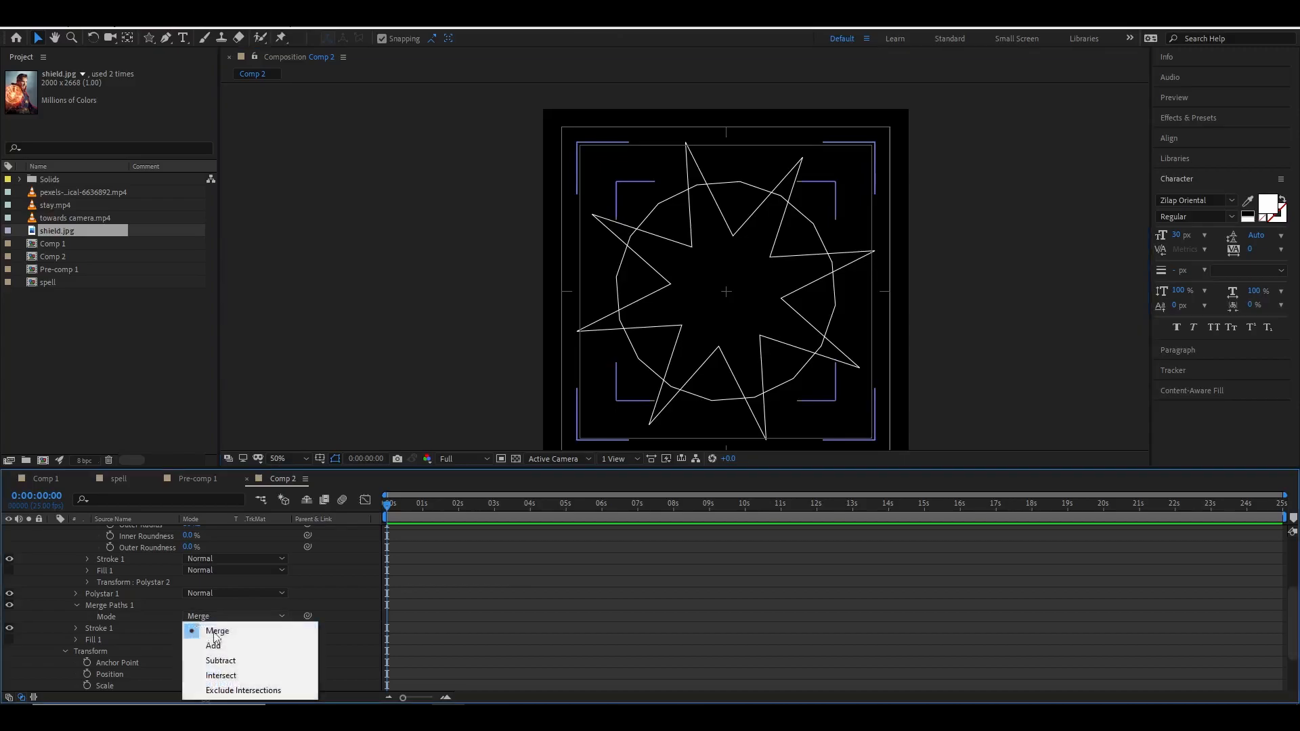
left_click(223, 675)
left_click(972, 339)
Adjust the second star's inner radius to about 478 and outer radius to about 240.
scroll(145, 600, "up", 3)
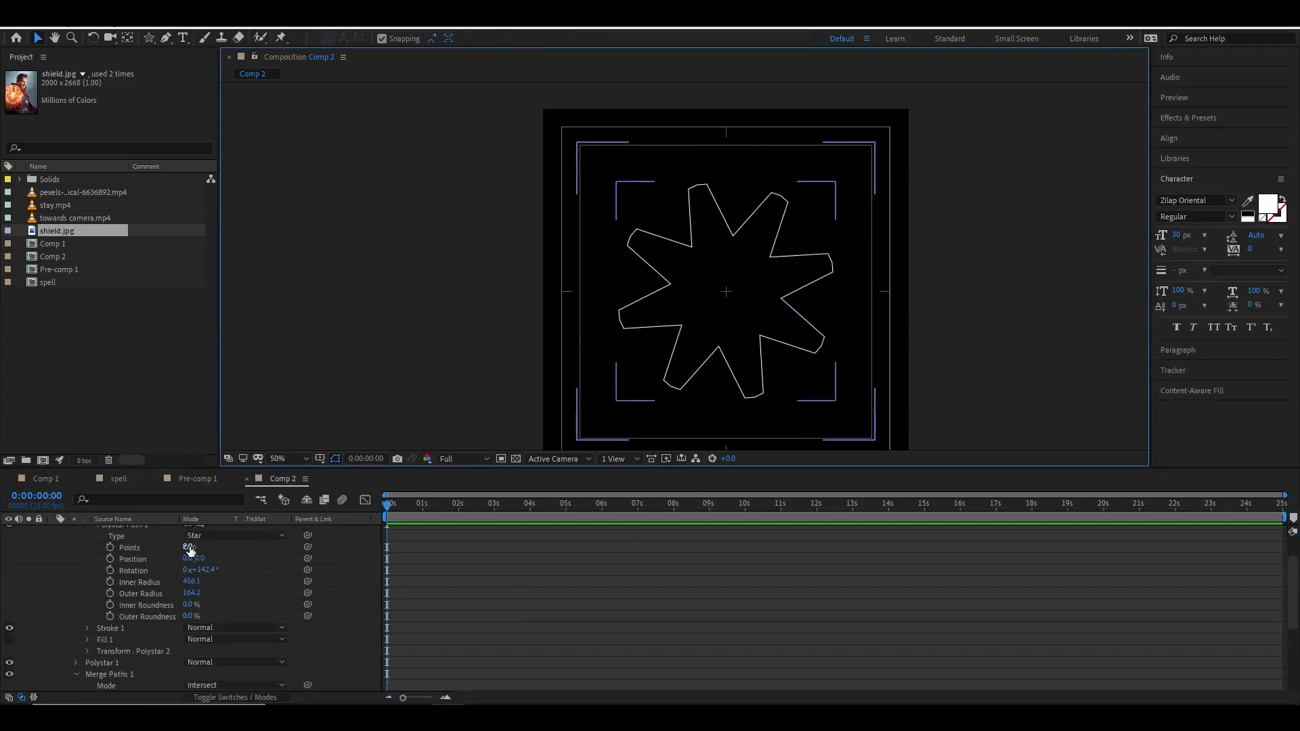
scroll(137, 615, "up", 1)
mouse_move(192, 628)
left_mouse_down()
mouse_move(160, 628)
mouse_move(210, 628)
mouse_move(197, 630)
left_mouse_up()
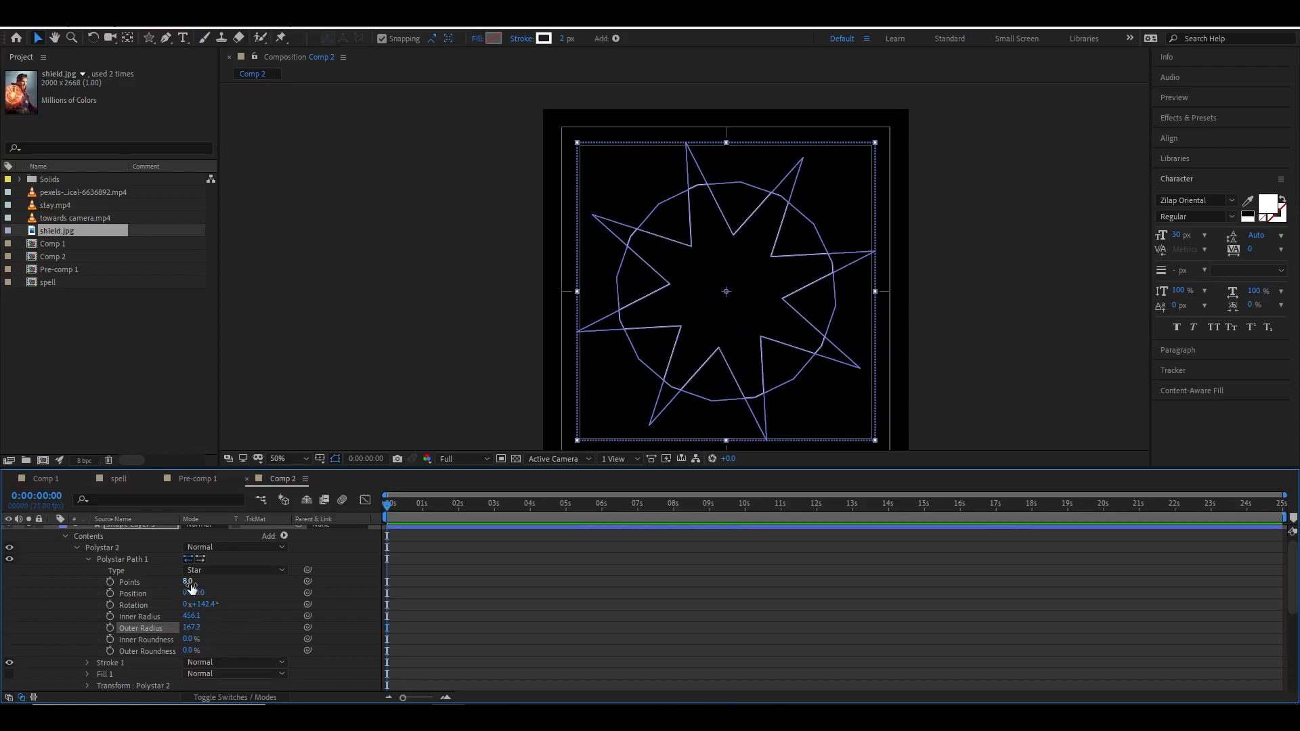
left_click_drag(190, 583, 186, 616)
key("ctrl+z")
left_click(1000, 373)
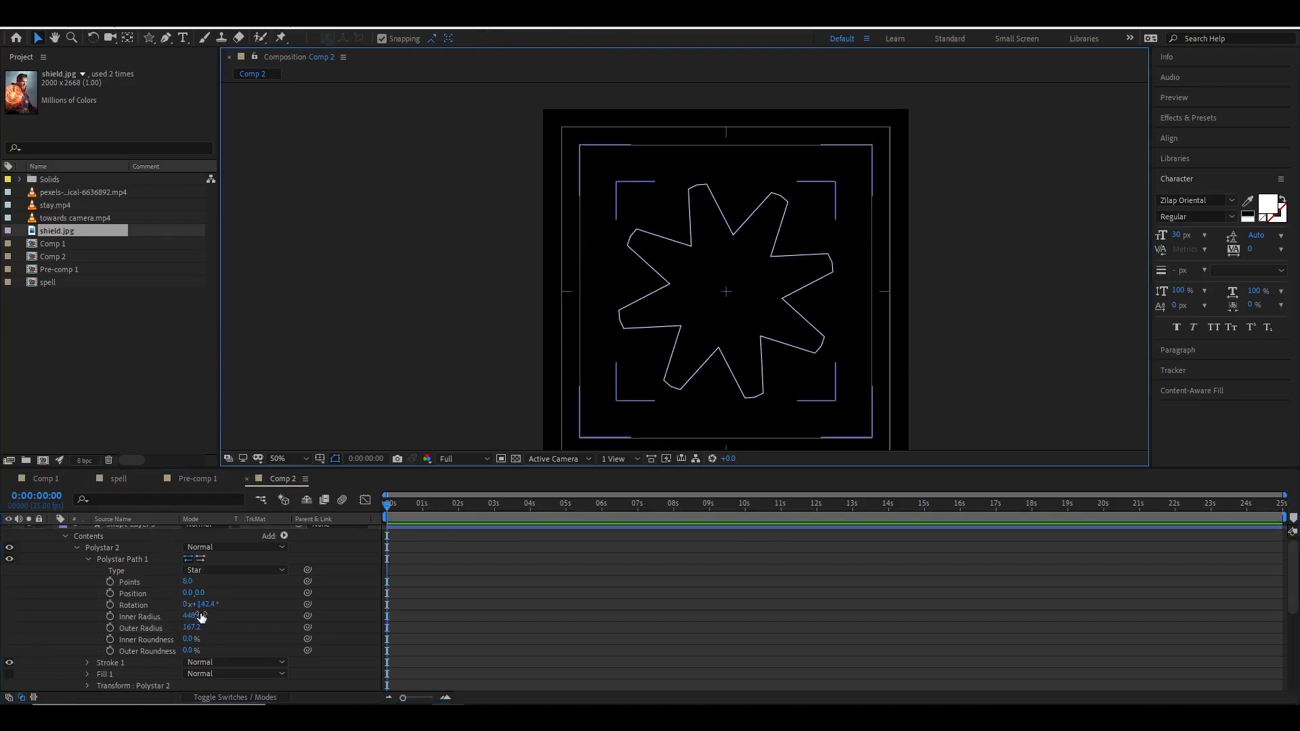
left_click_drag(193, 617, 955, 304)
left_click(953, 298)
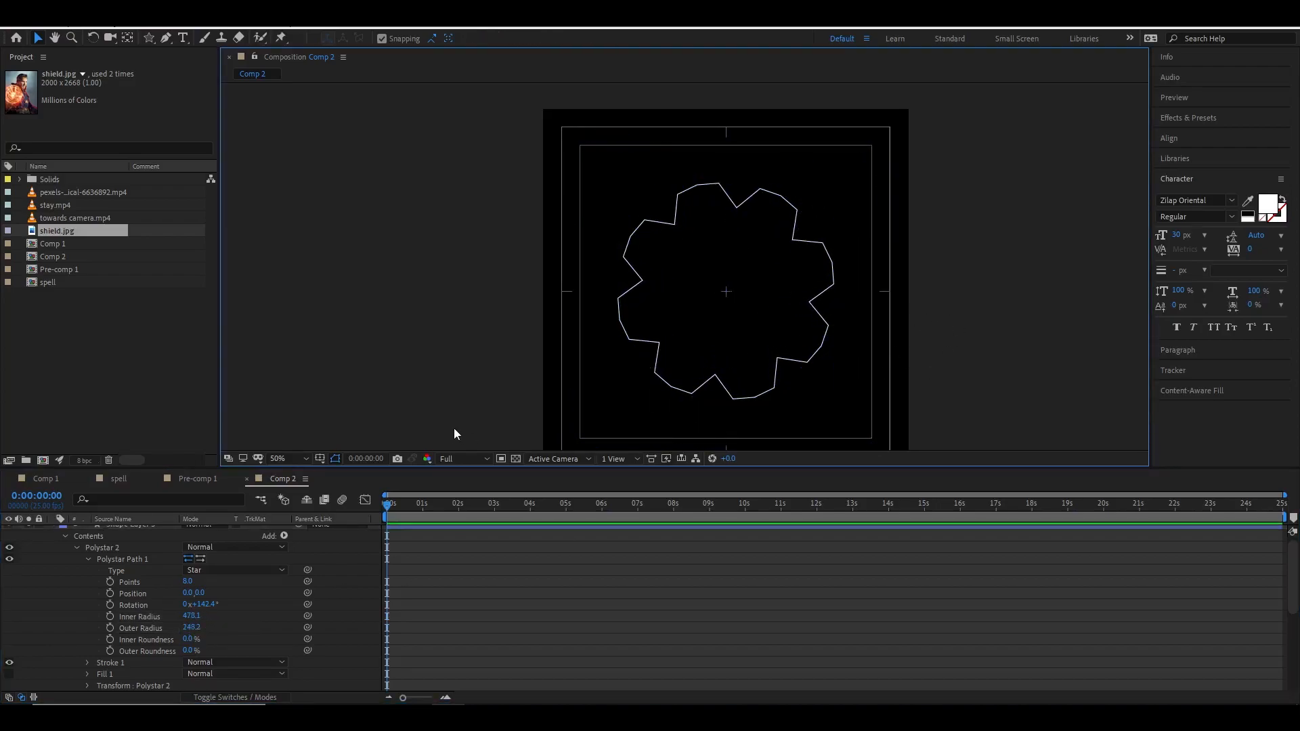
Collapse the star layer and show the shield reference image again.
scroll(95, 562, "up", 1)
left_click(53, 532)
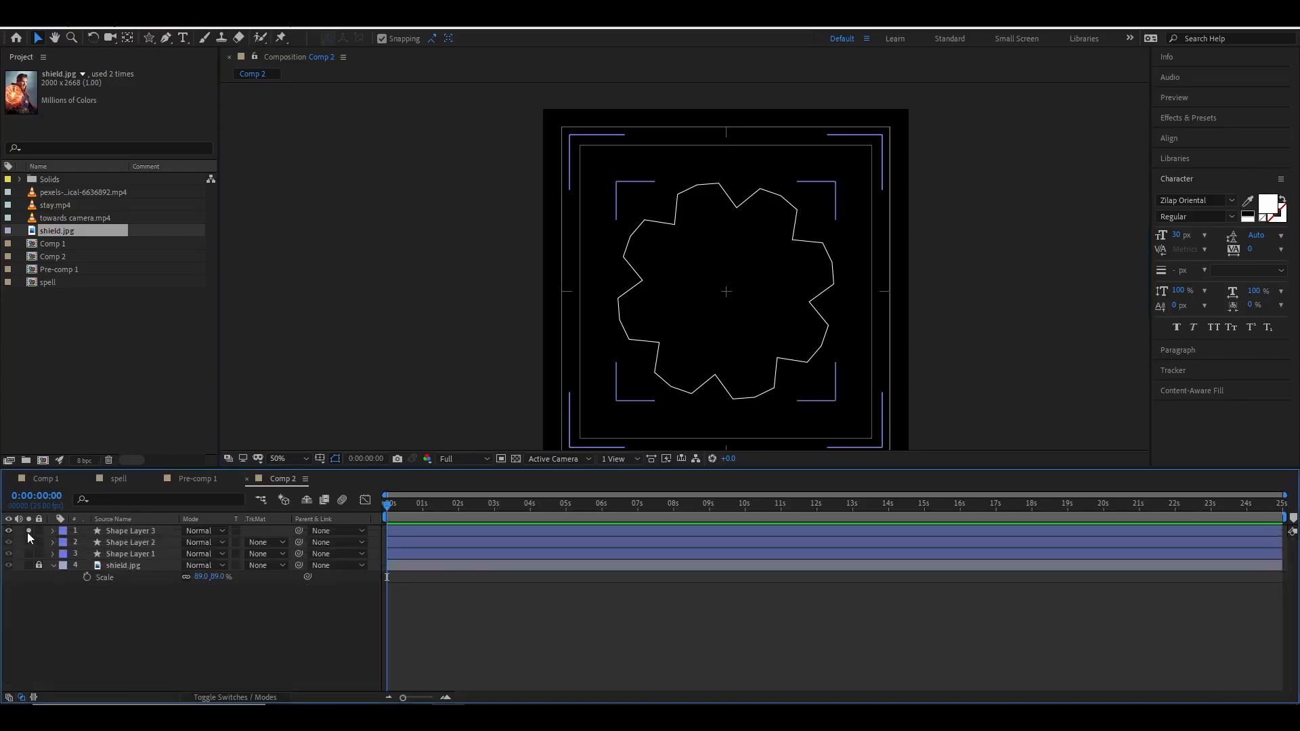
left_click(28, 531)
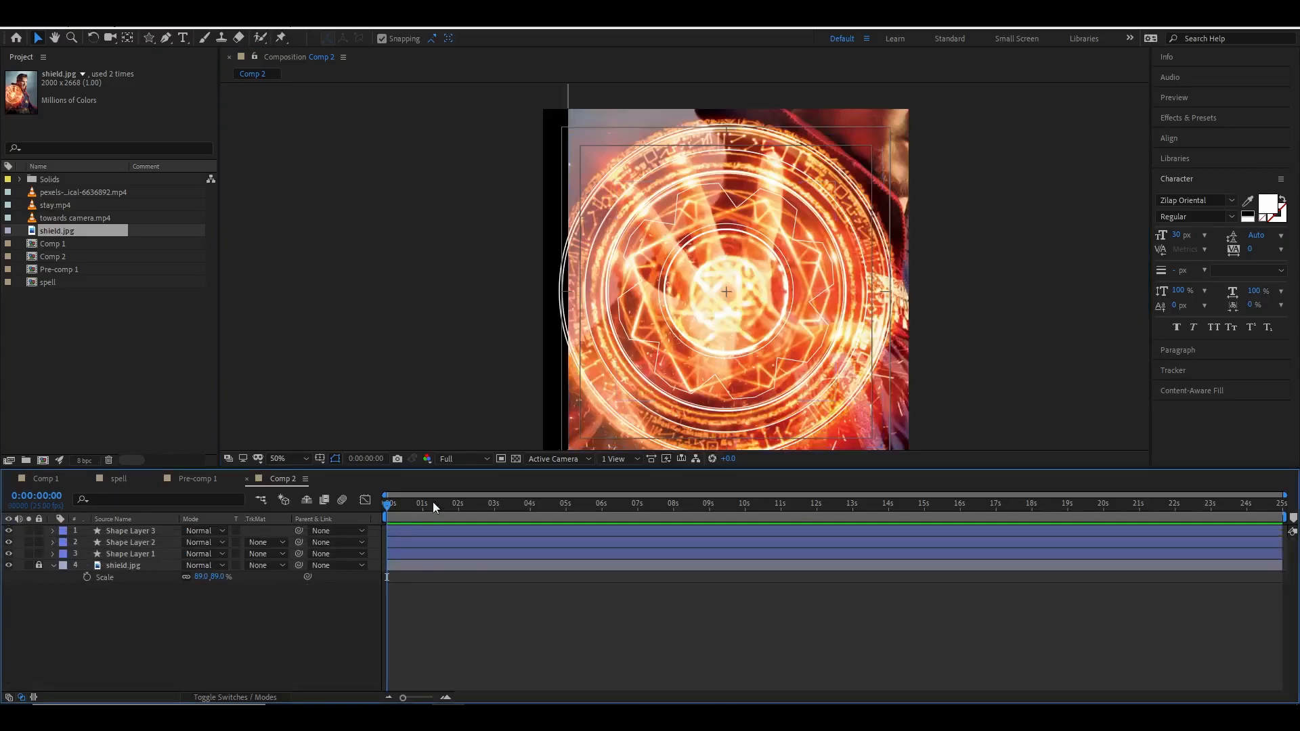
Set the star shape layer's stroke width to 5 px.
left_click(137, 531)
left_click(575, 38)
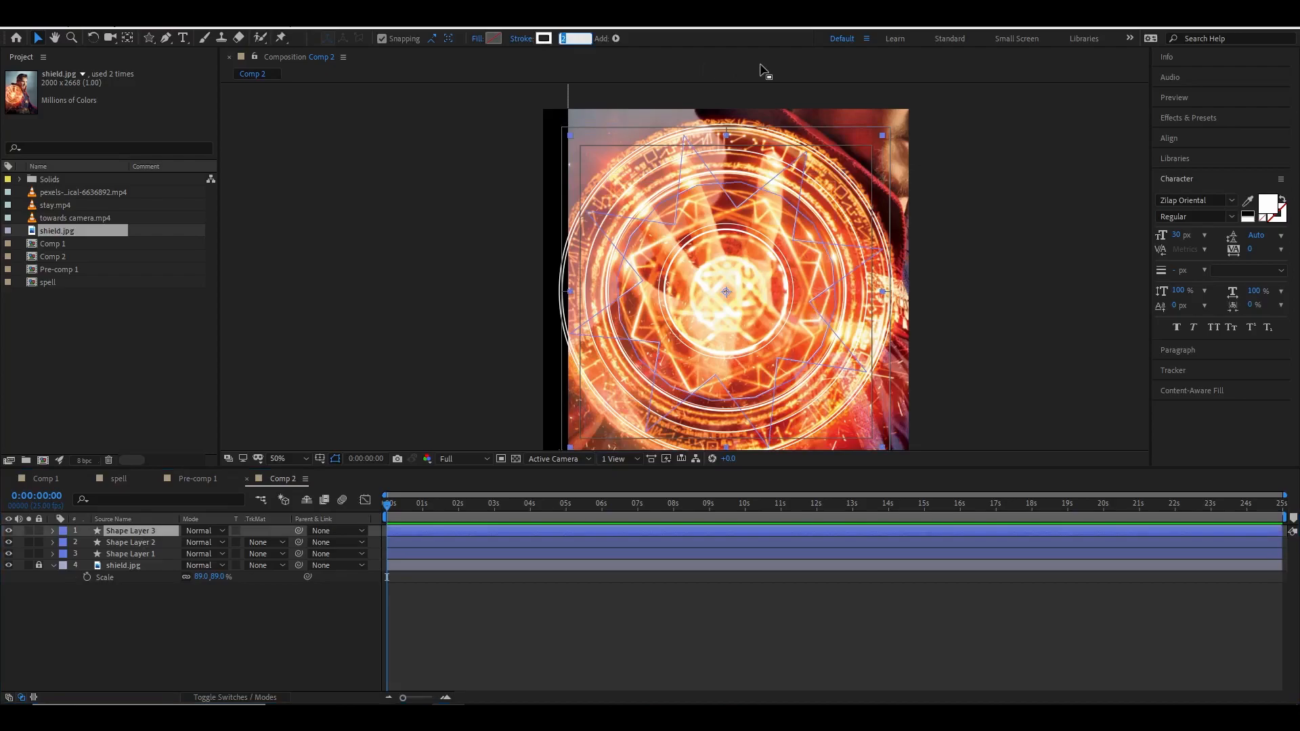
left_click(1071, 263)
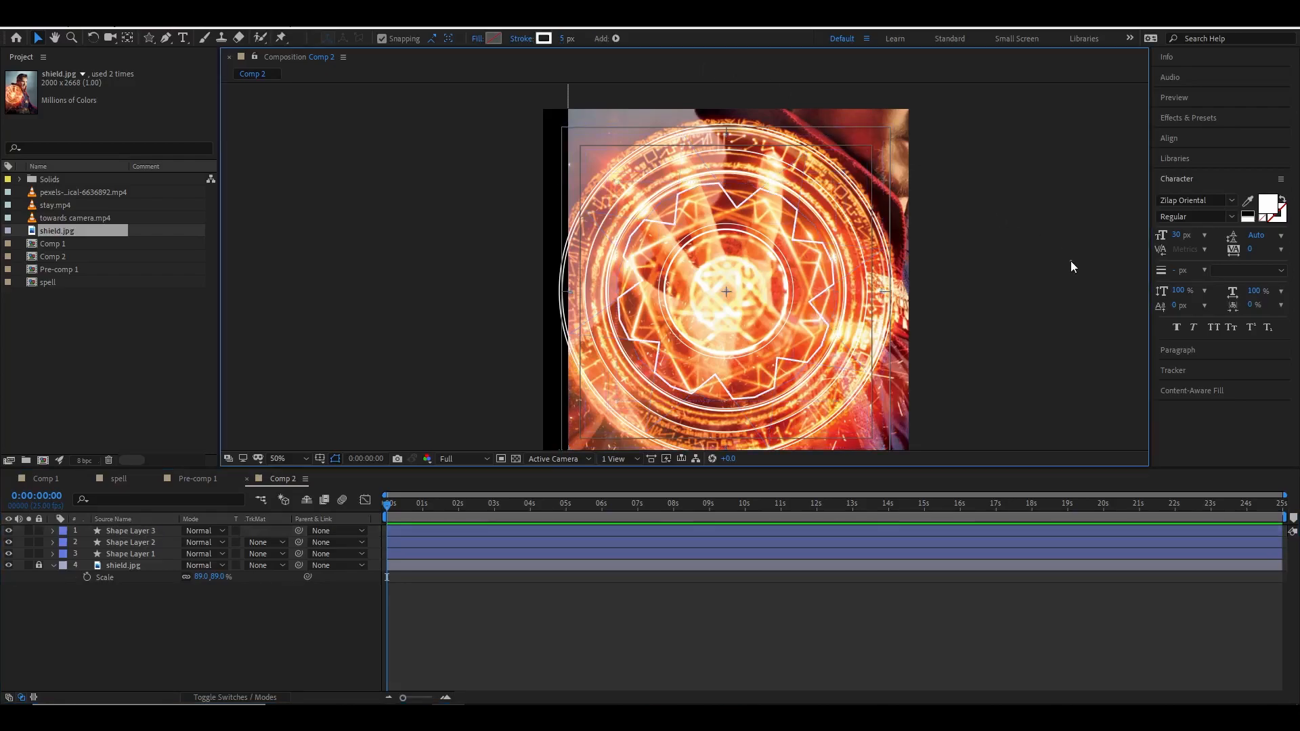
Duplicate the ellipse group inside Shape Layer 1.
key("period")
left_click(136, 530)
left_click(149, 554)
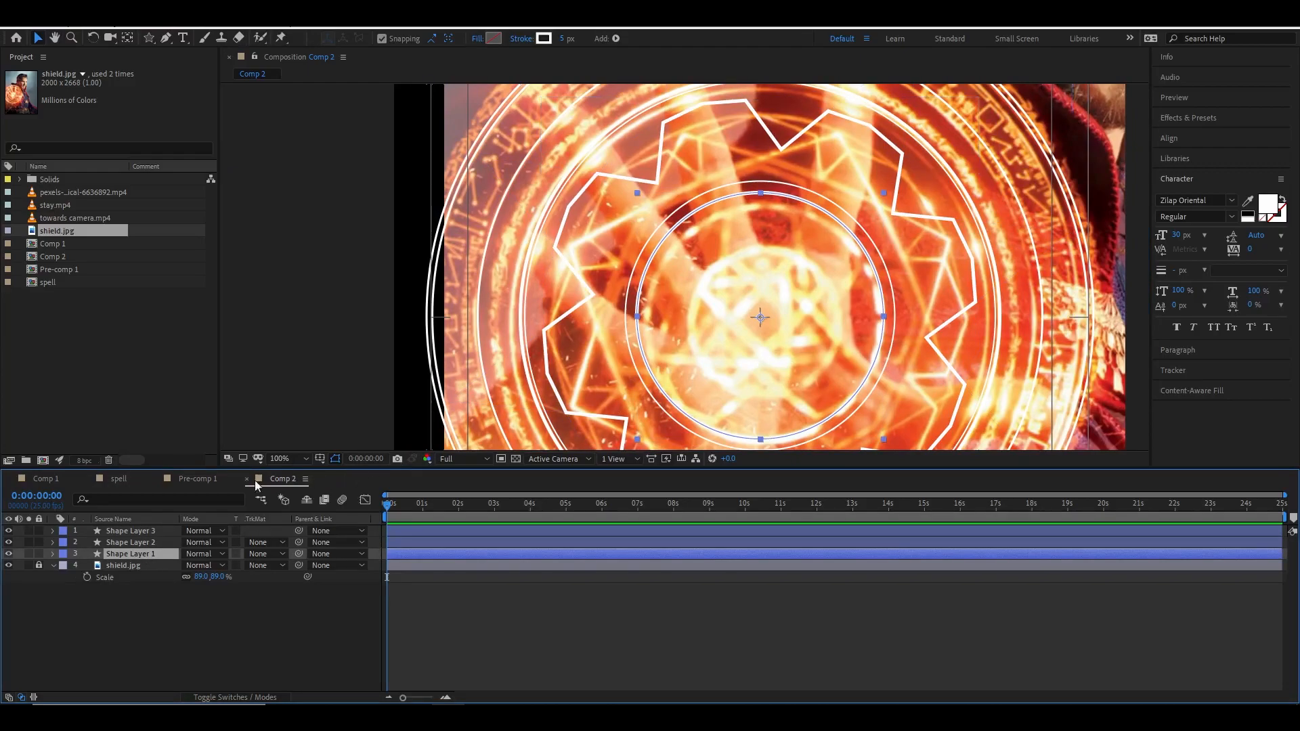
left_click(53, 554)
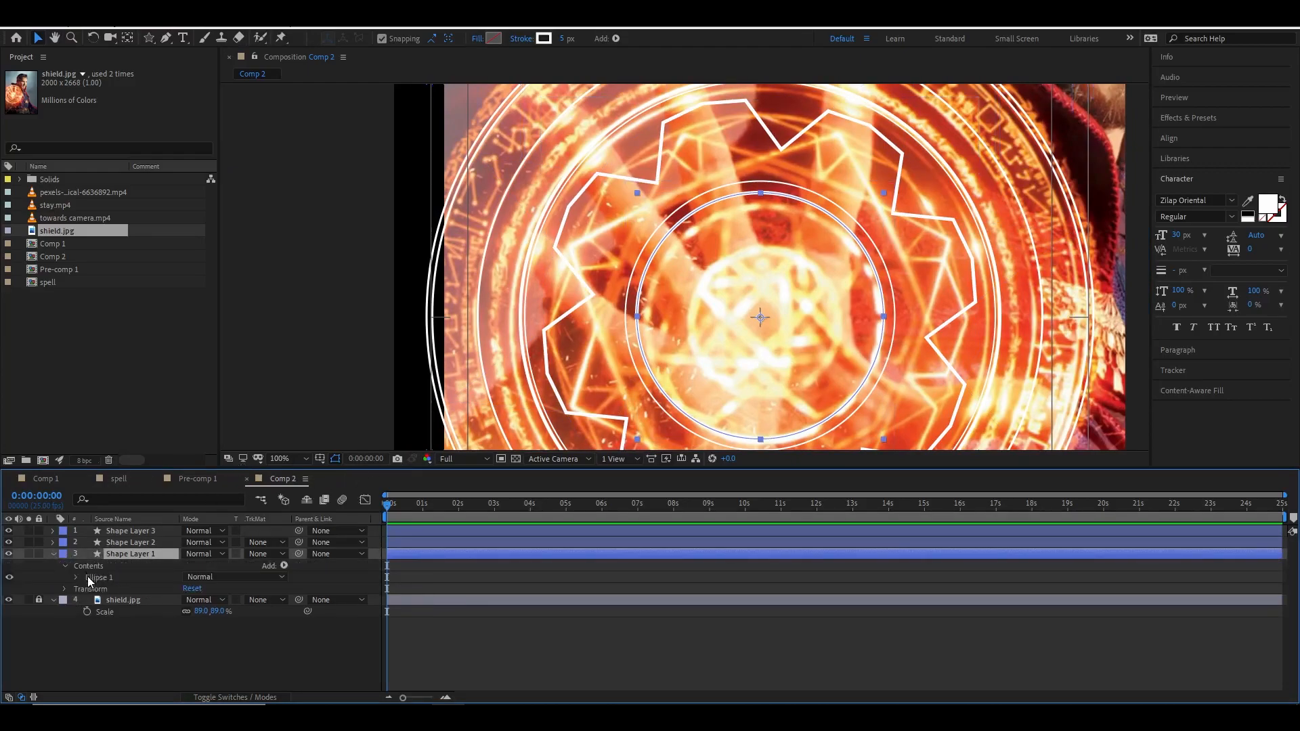
left_click(88, 579)
key("ctrl+d")
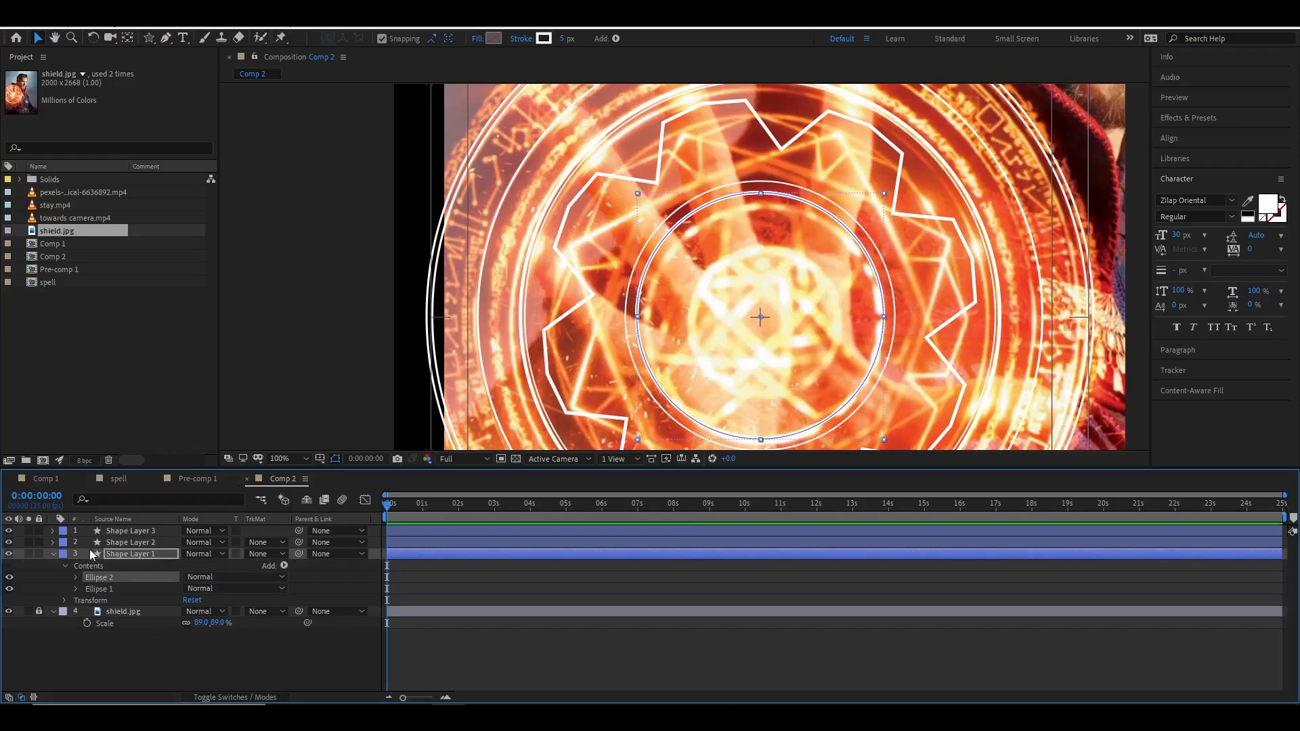
Set the new ellipse's size to 582 × 582.
left_click(76, 578)
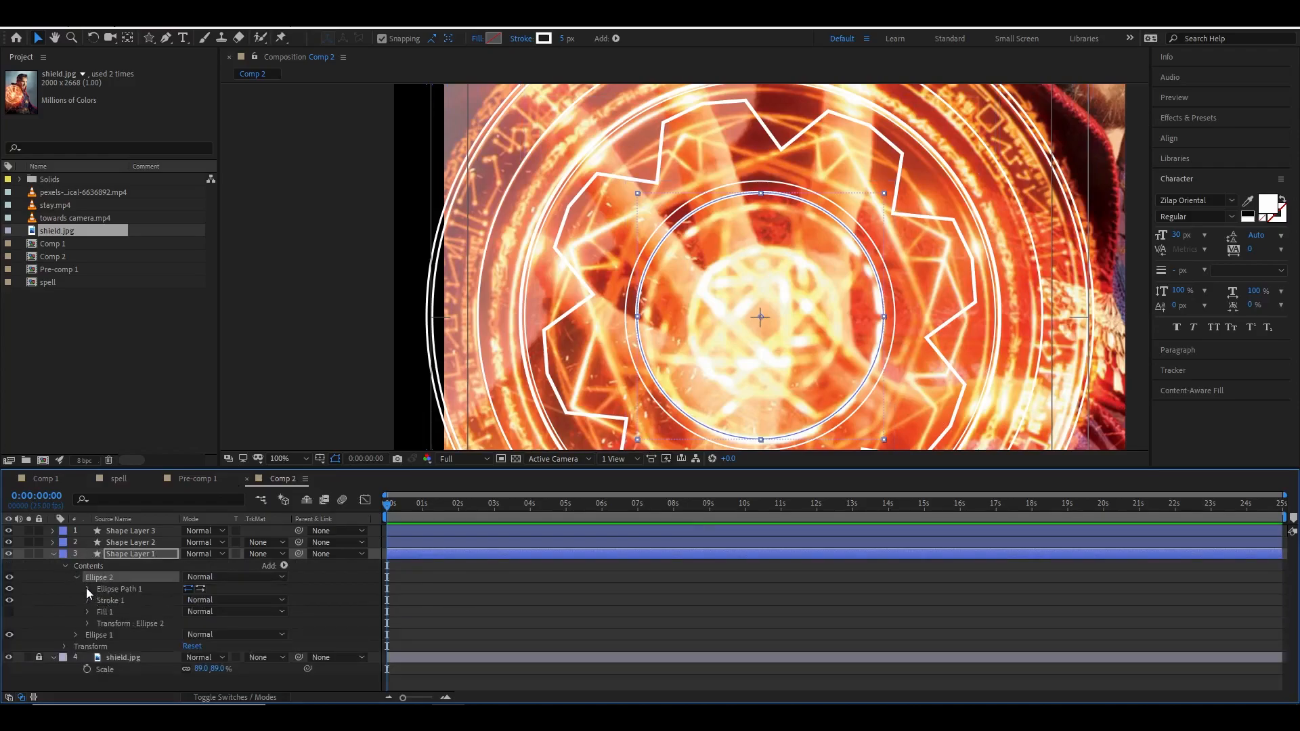
left_click(88, 589)
left_click_drag(218, 599, 358, 597)
scroll(670, 271, "down", 2)
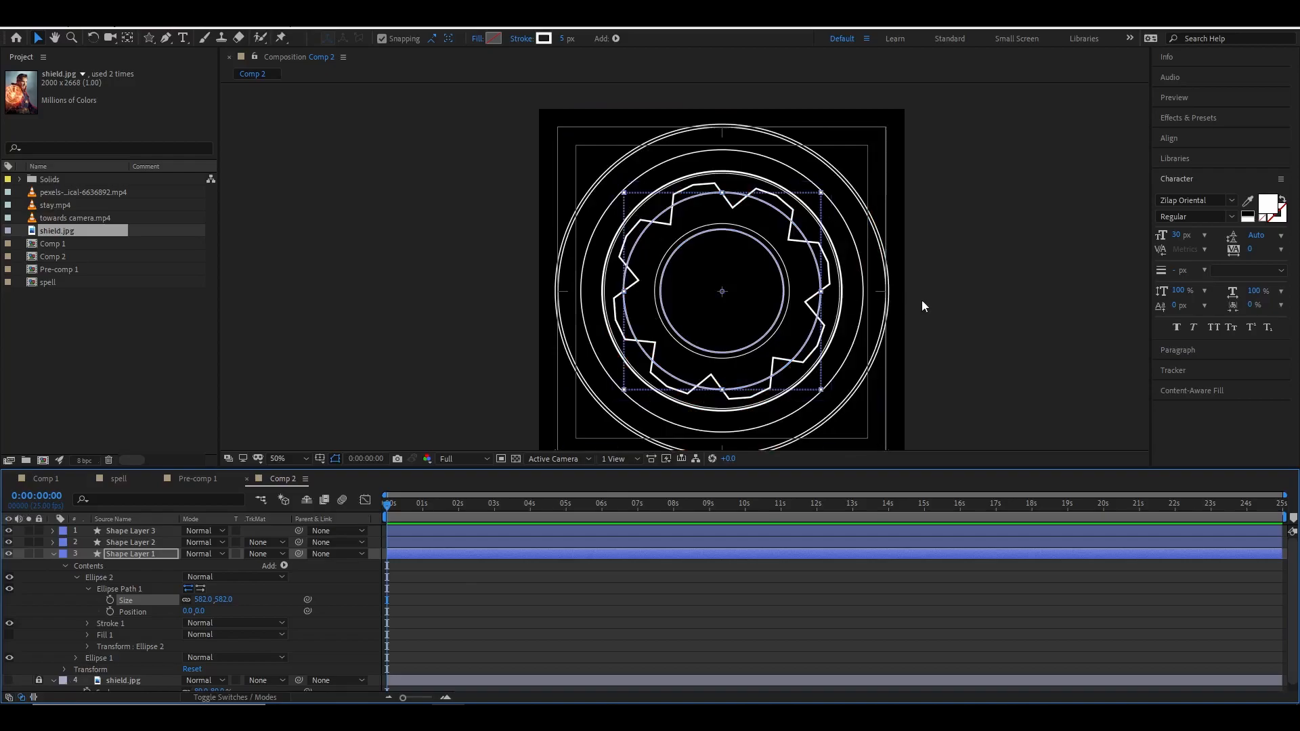
Draw a square rectangle shape layer centred on the shield.
left_click(981, 302)
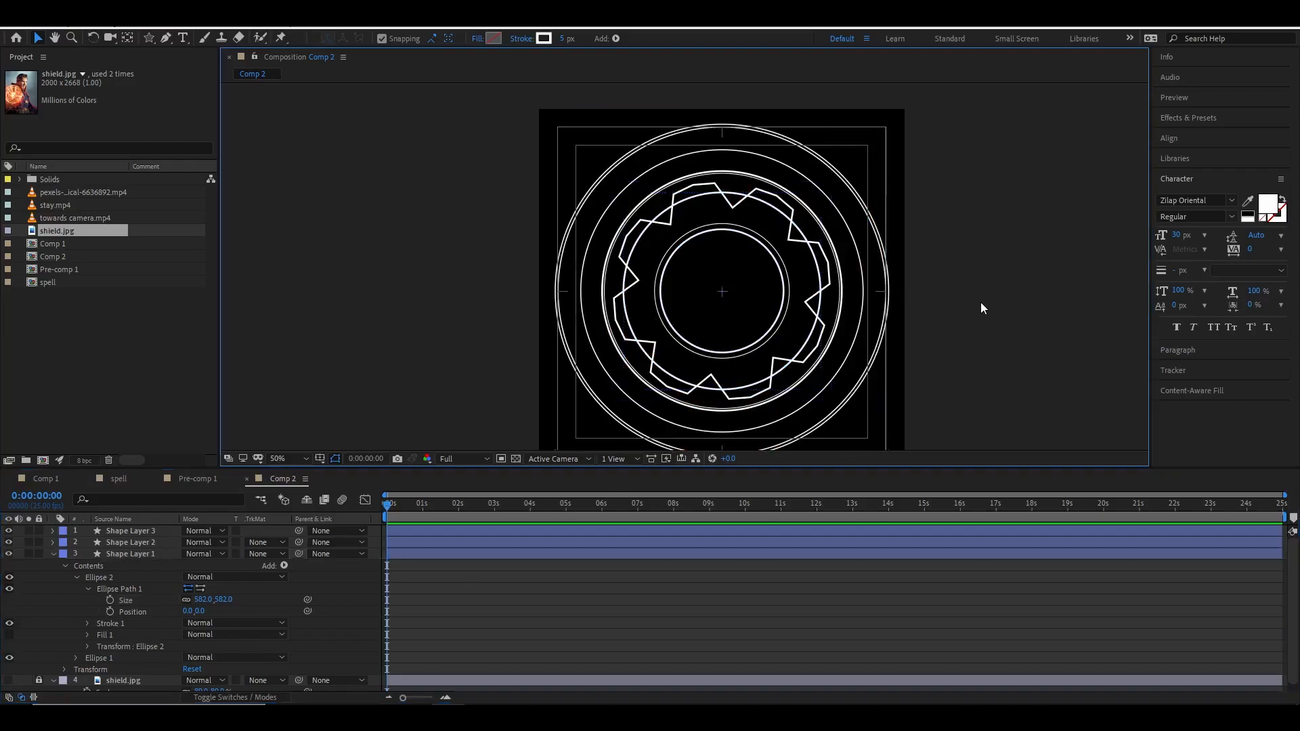
left_click(52, 553)
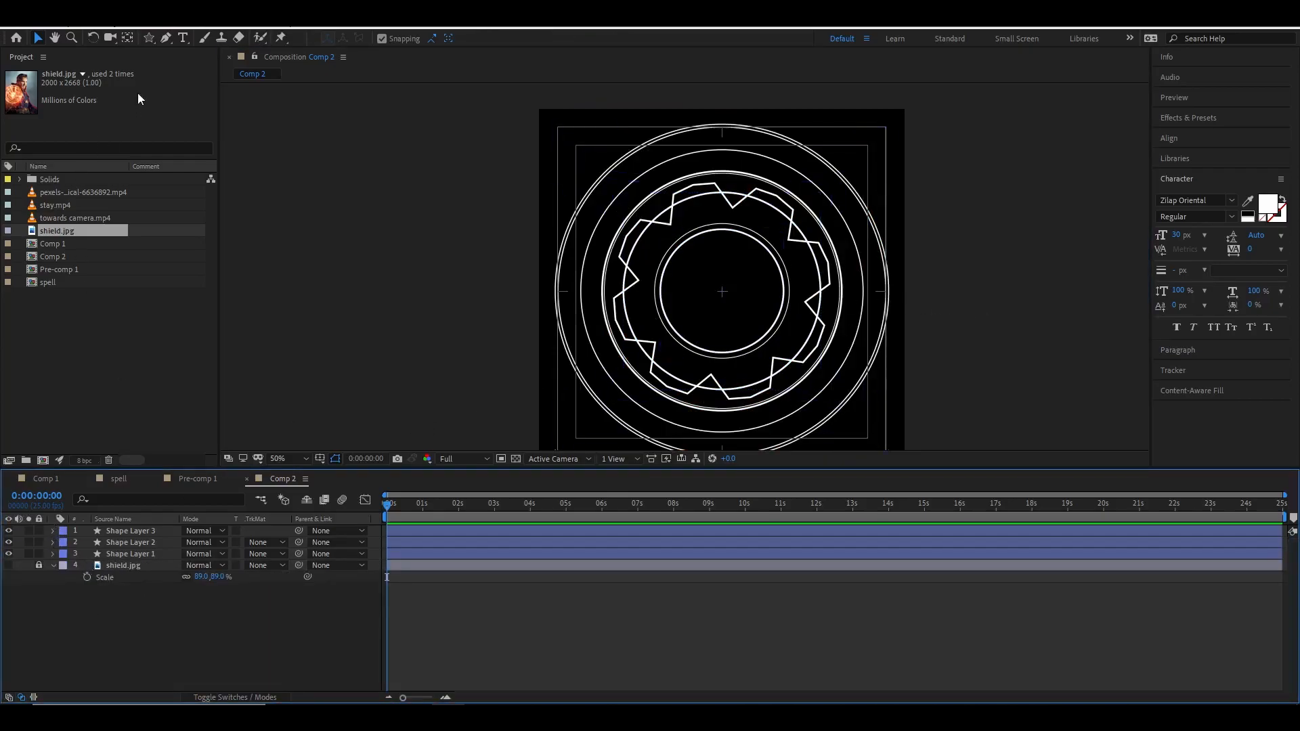
mouse_move(151, 39)
left_mouse_down()
mouse_move(206, 82)
mouse_move(206, 42)
left_mouse_up()
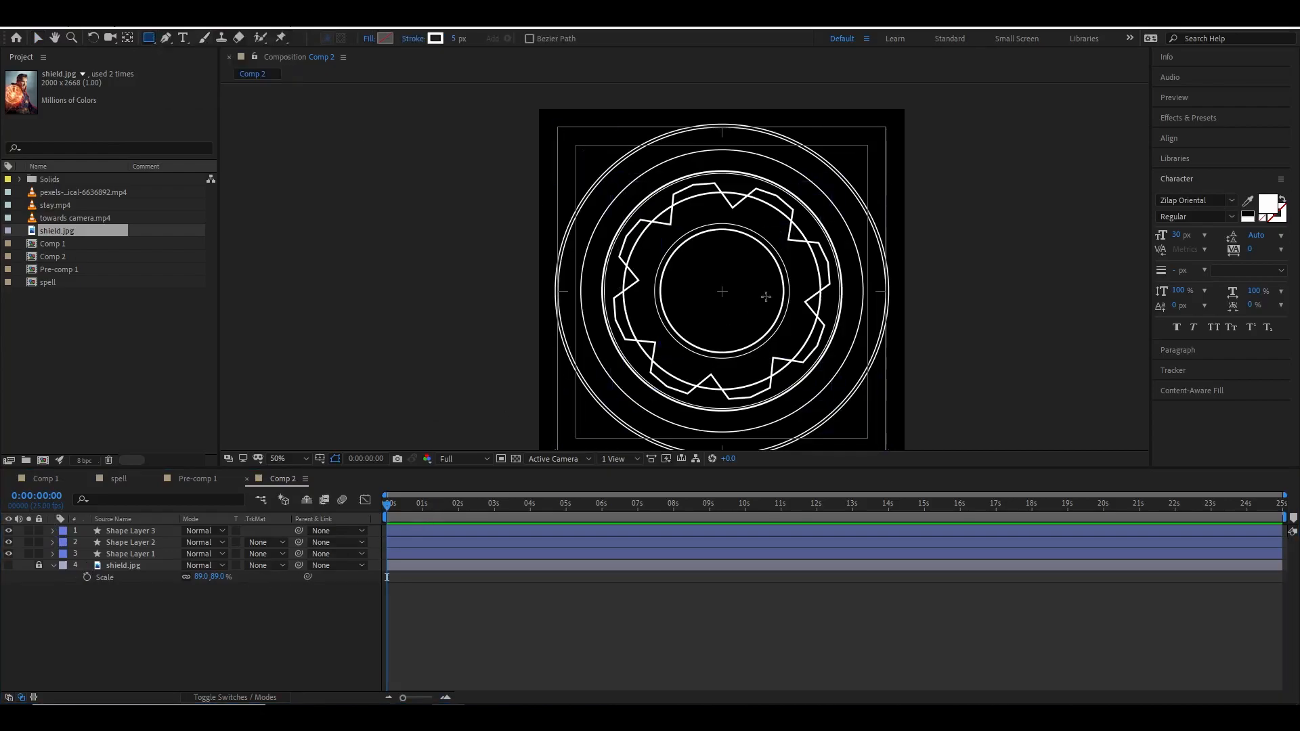
left_click(722, 292)
left_click_drag(722, 291, 788, 362)
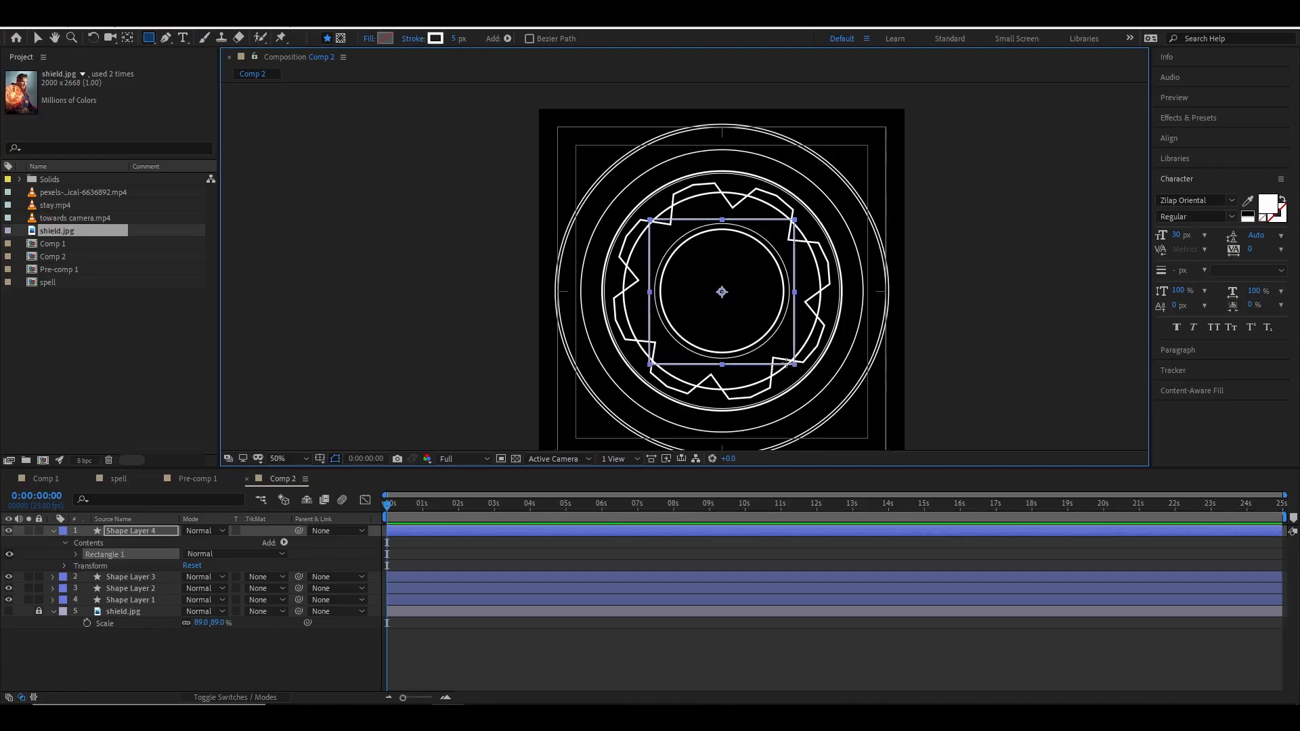
left_click(124, 535)
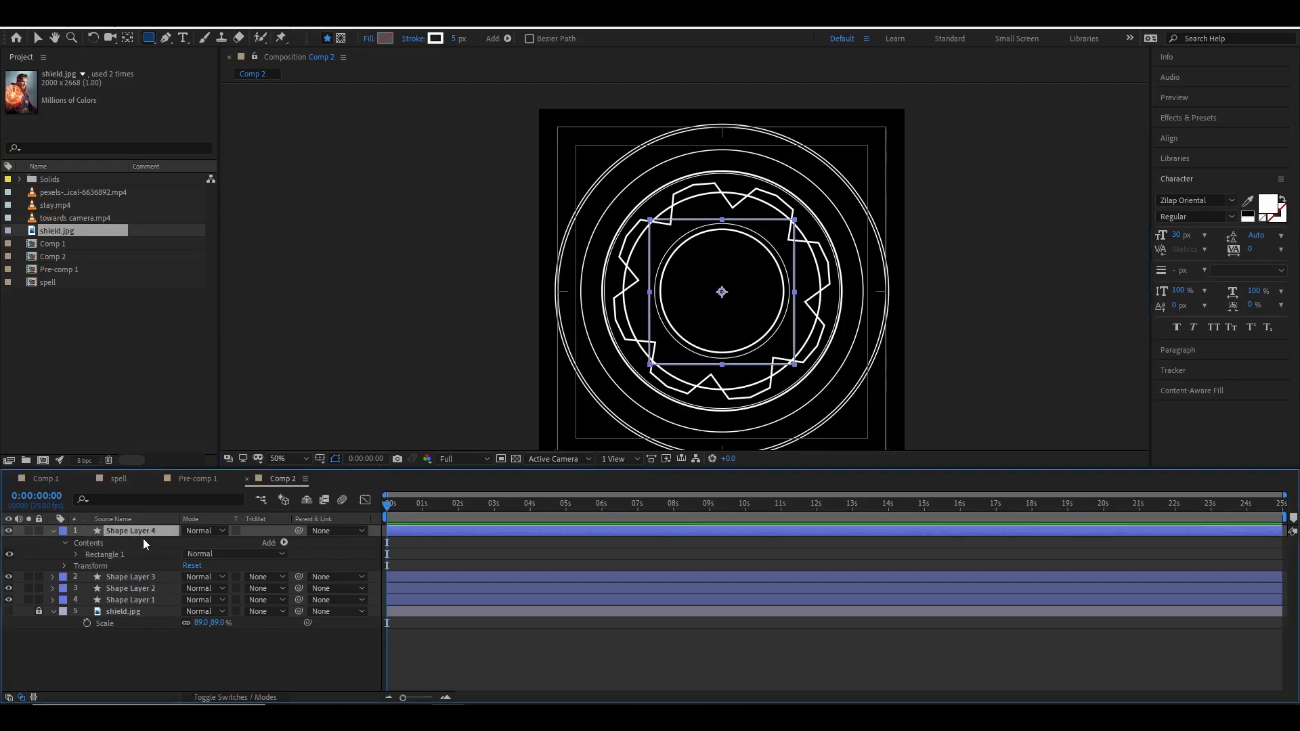
Duplicate the square layer and rotate the copy 45°.
key("ctrl+d")
key("r")
left_click_drag(198, 542, 226, 542)
left_click(210, 542)
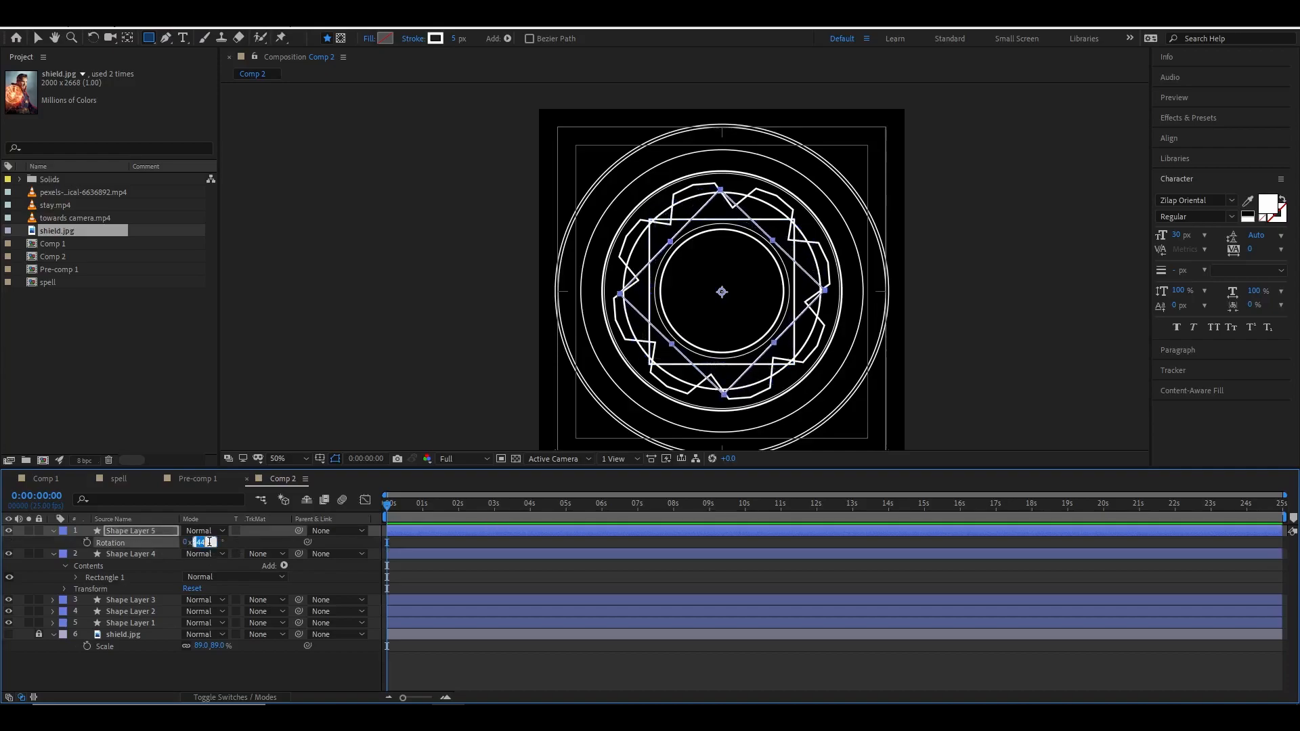
key("Return")
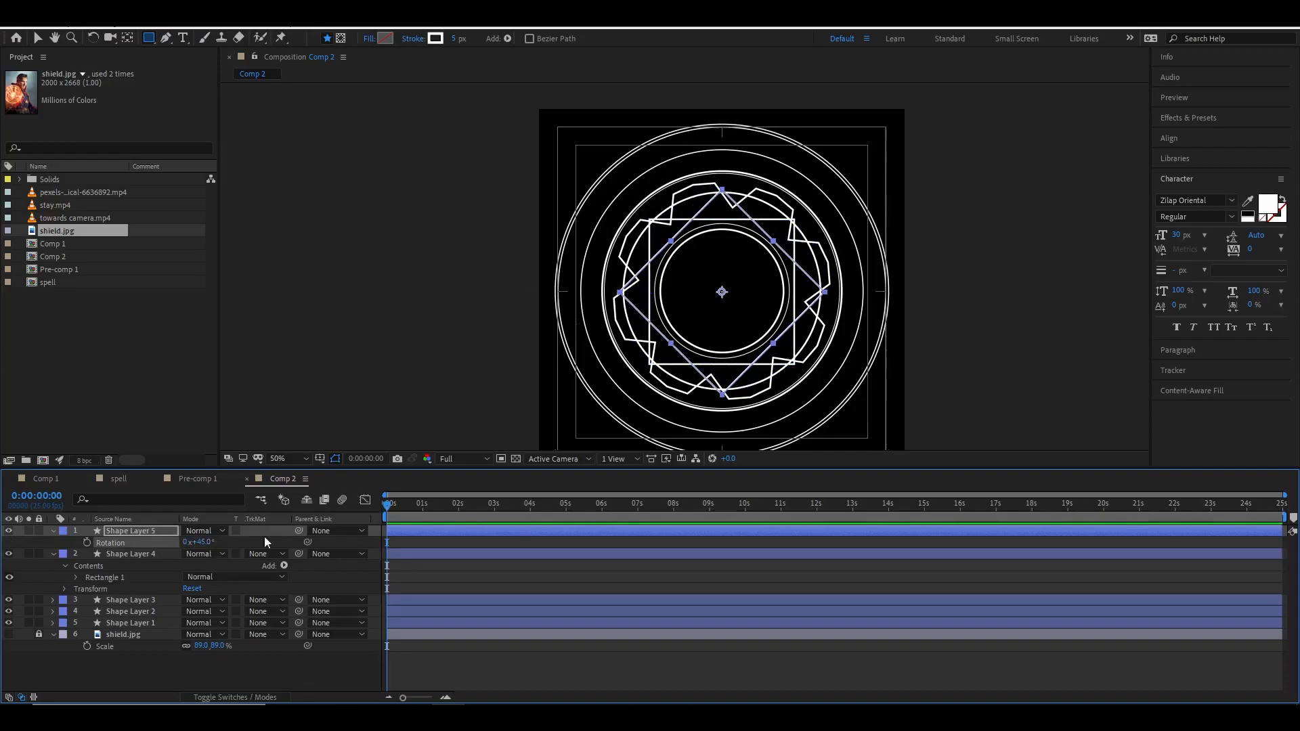
Scale both square layers to 107%.
left_click(155, 533)
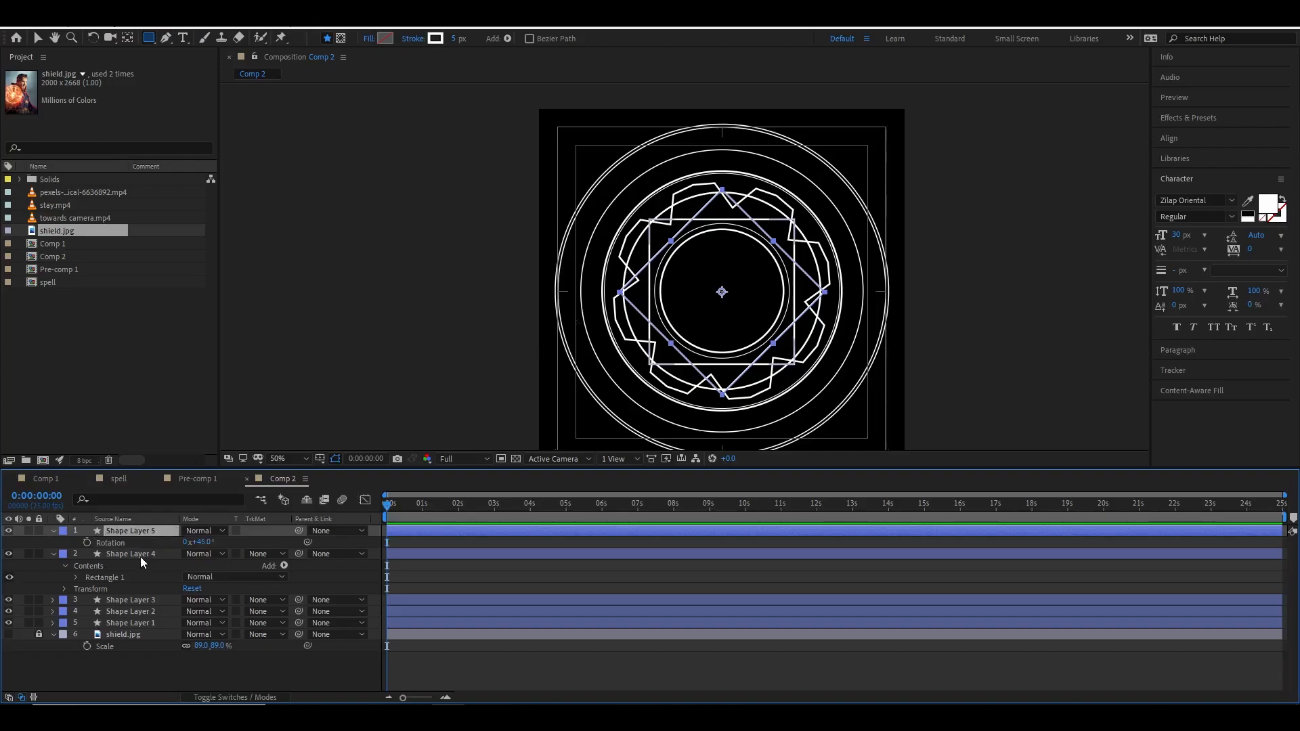
left_click(141, 557, "shift")
key("s")
left_click_drag(227, 546, 212, 560)
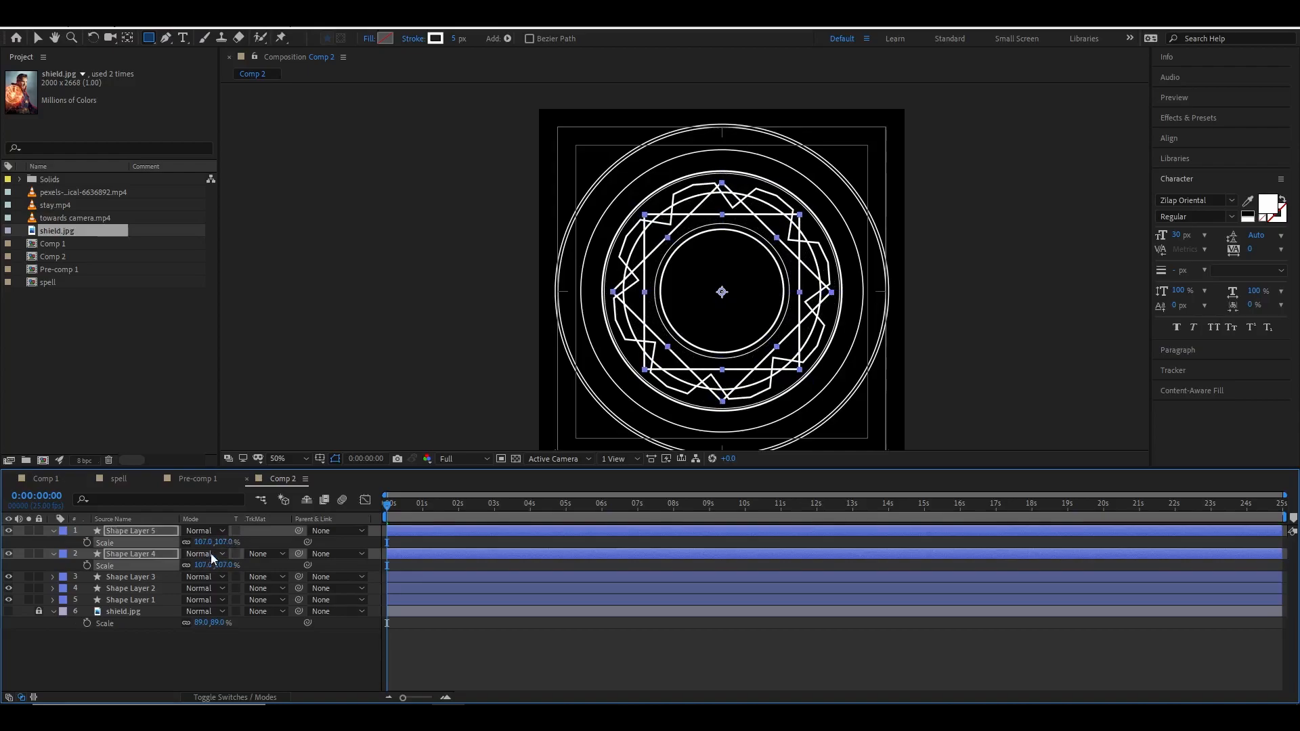
Set Shape Layer 3's stroke width to 3 px.
left_click(152, 580)
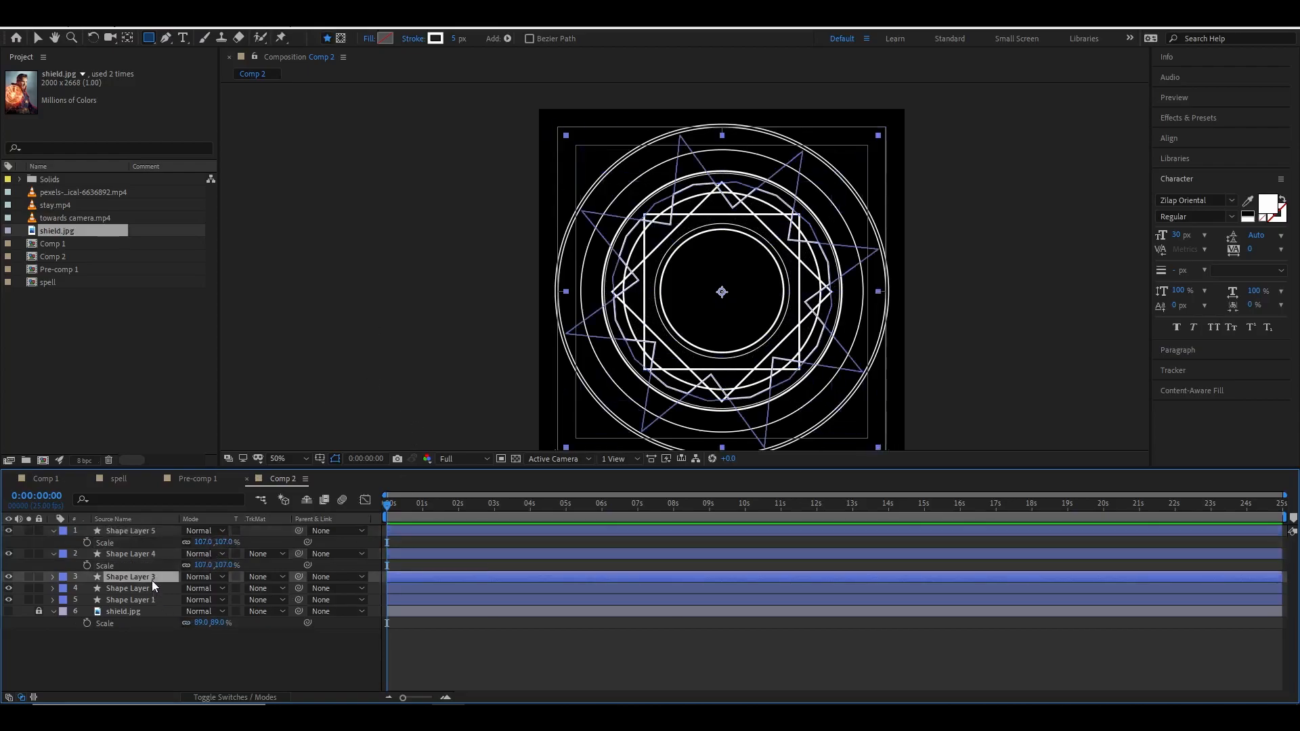
left_click(455, 39)
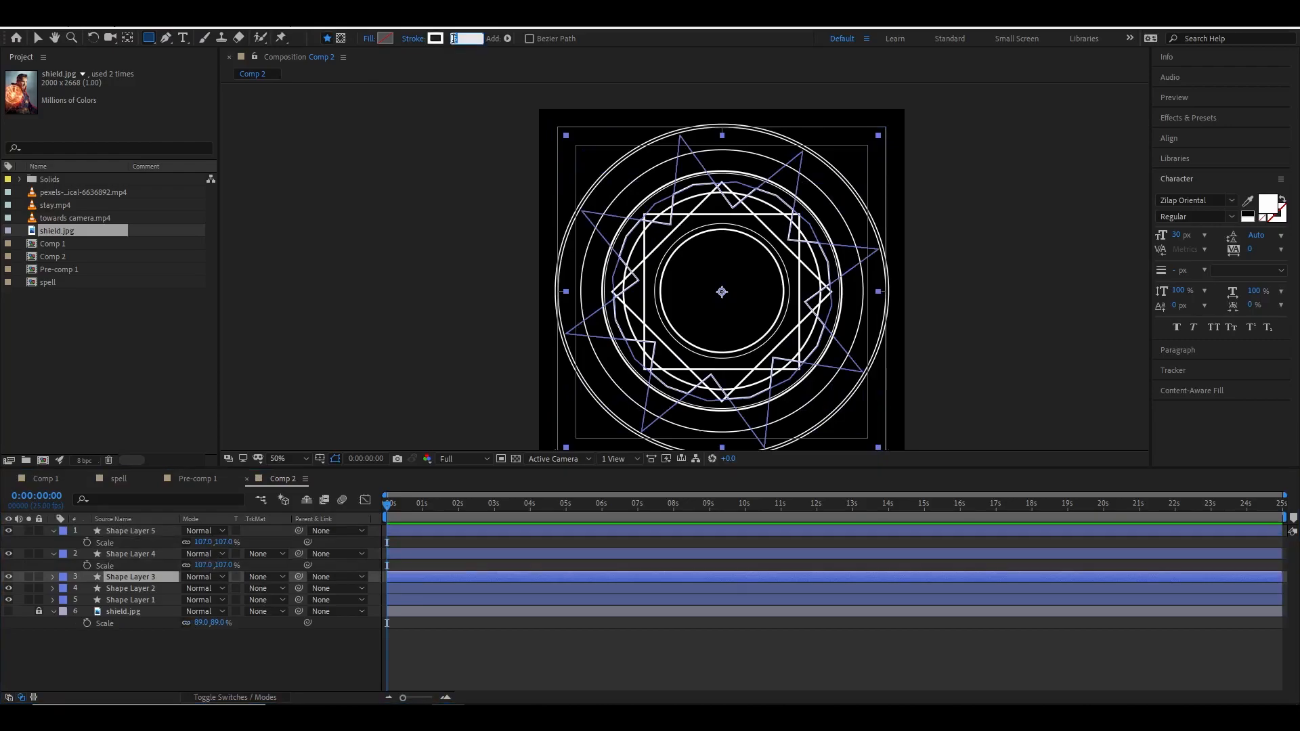
type("3")
key("Return")
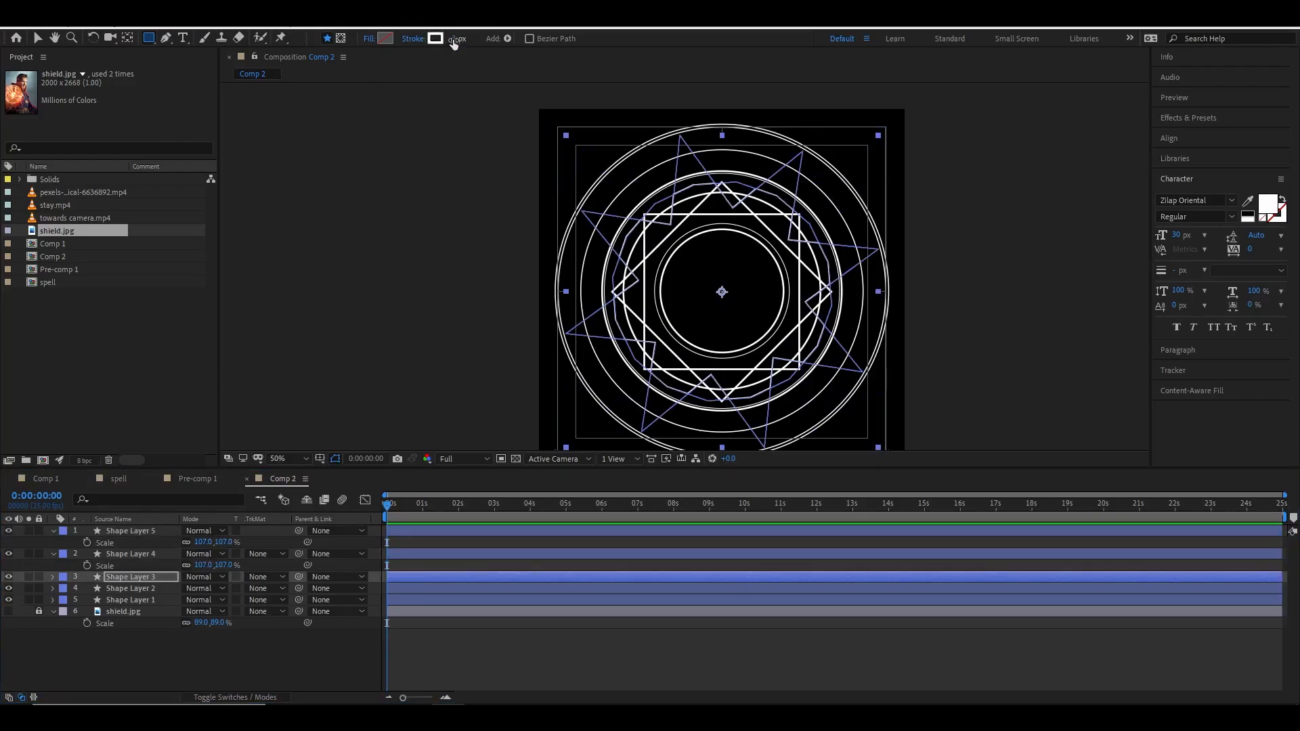
Duplicate a square layer and scale the copy down to 56%.
key("v")
left_click(285, 205)
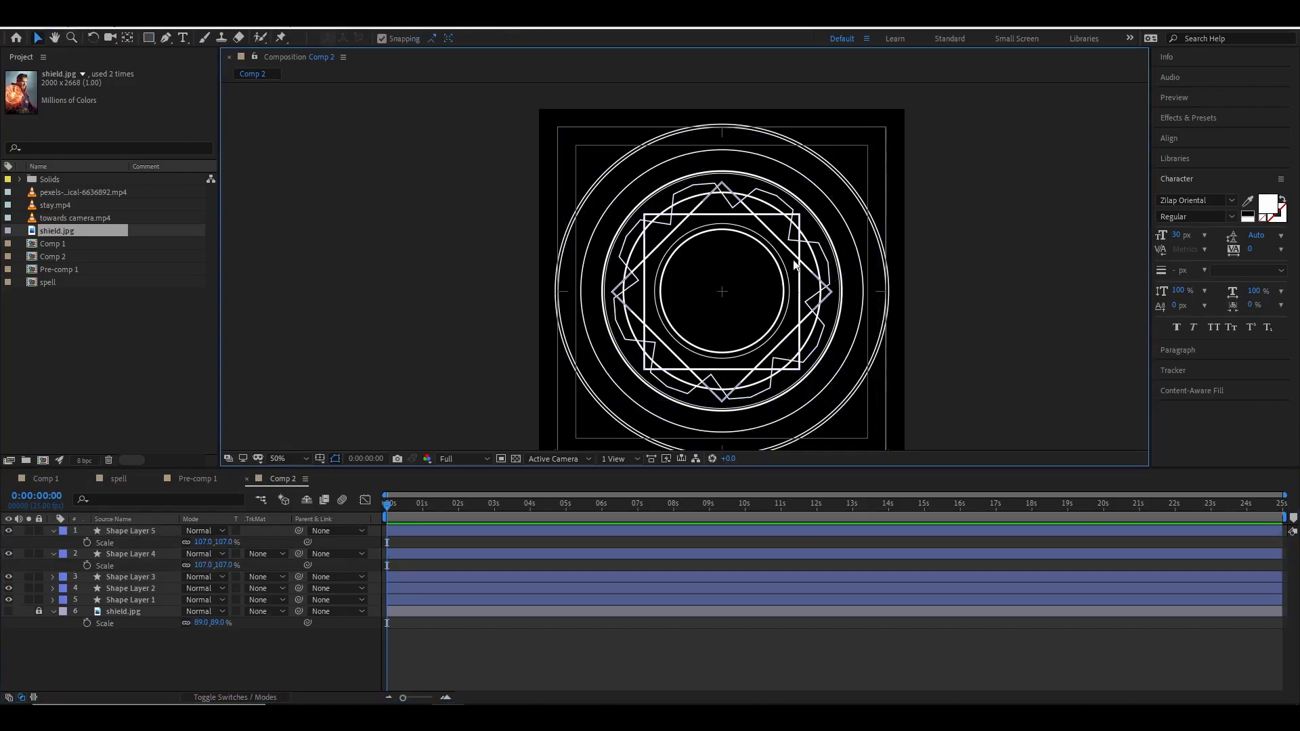
left_click(143, 558)
key("ctrl+d")
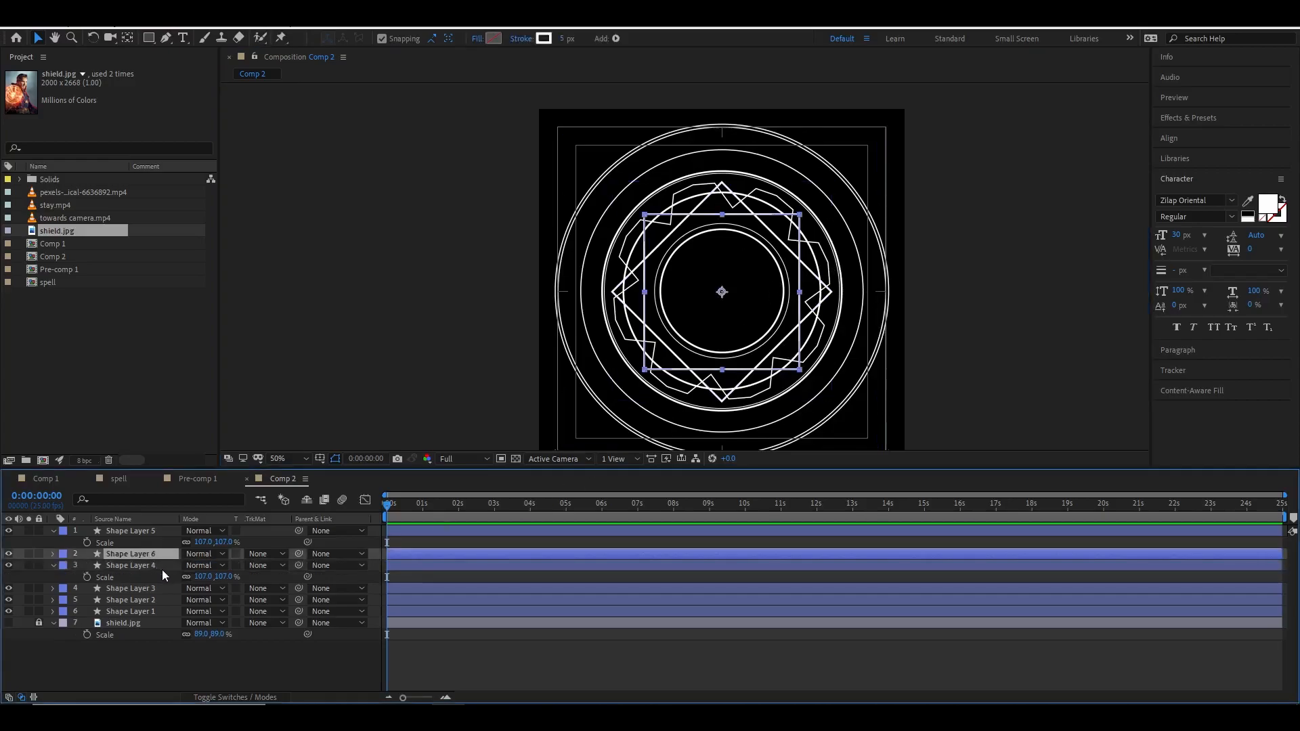
key("s")
mouse_move(202, 565)
left_mouse_down()
mouse_move(218, 569)
mouse_move(195, 567)
left_mouse_up()
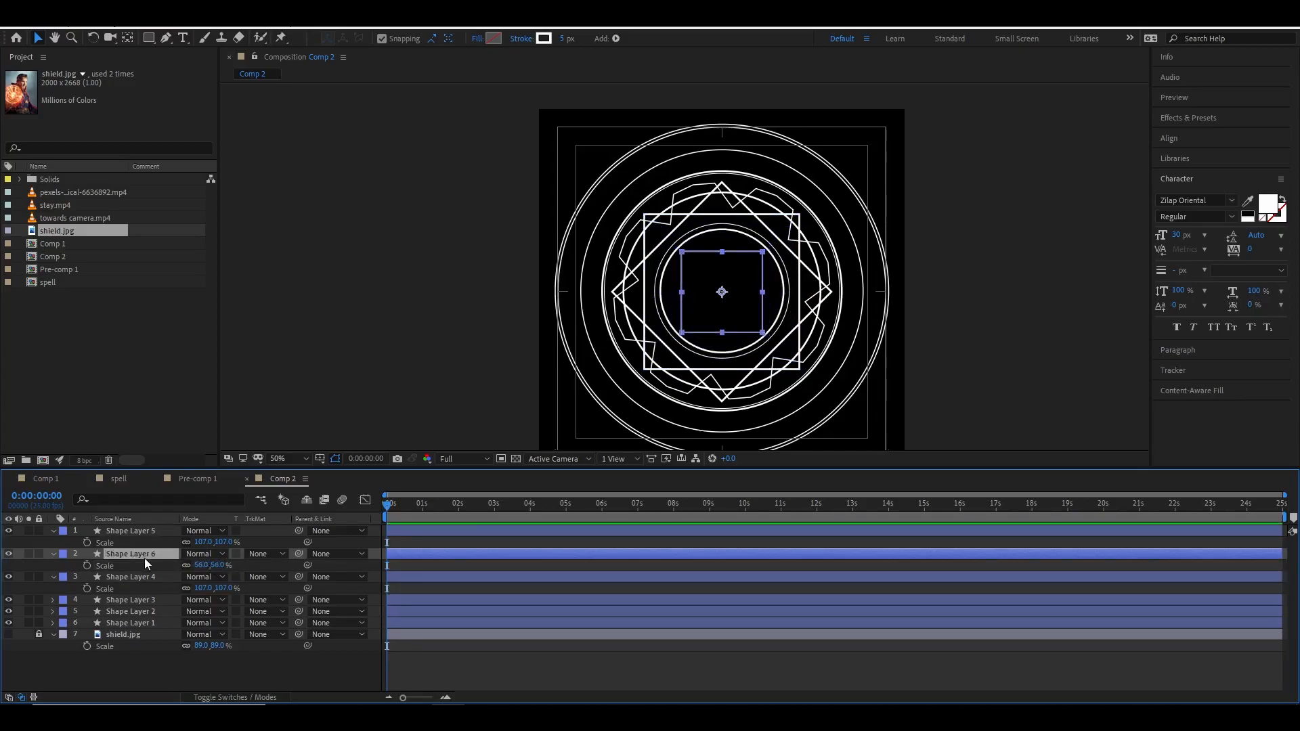
Duplicate the small square and rotate the copy 44°.
key("ctrl+d")
key("r")
left_click_drag(203, 565, 277, 565)
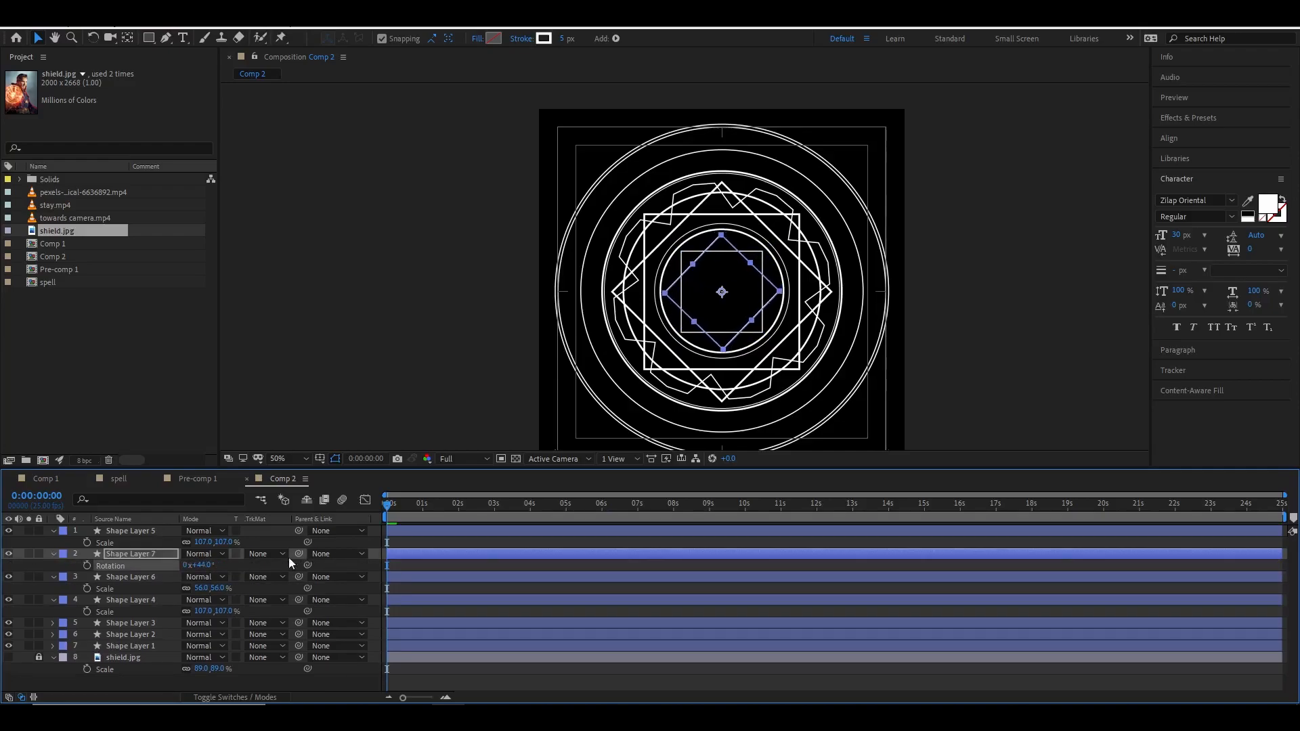
Duplicate the Shape Layer 3 star and scale the copy down to 33%.
left_click(132, 621)
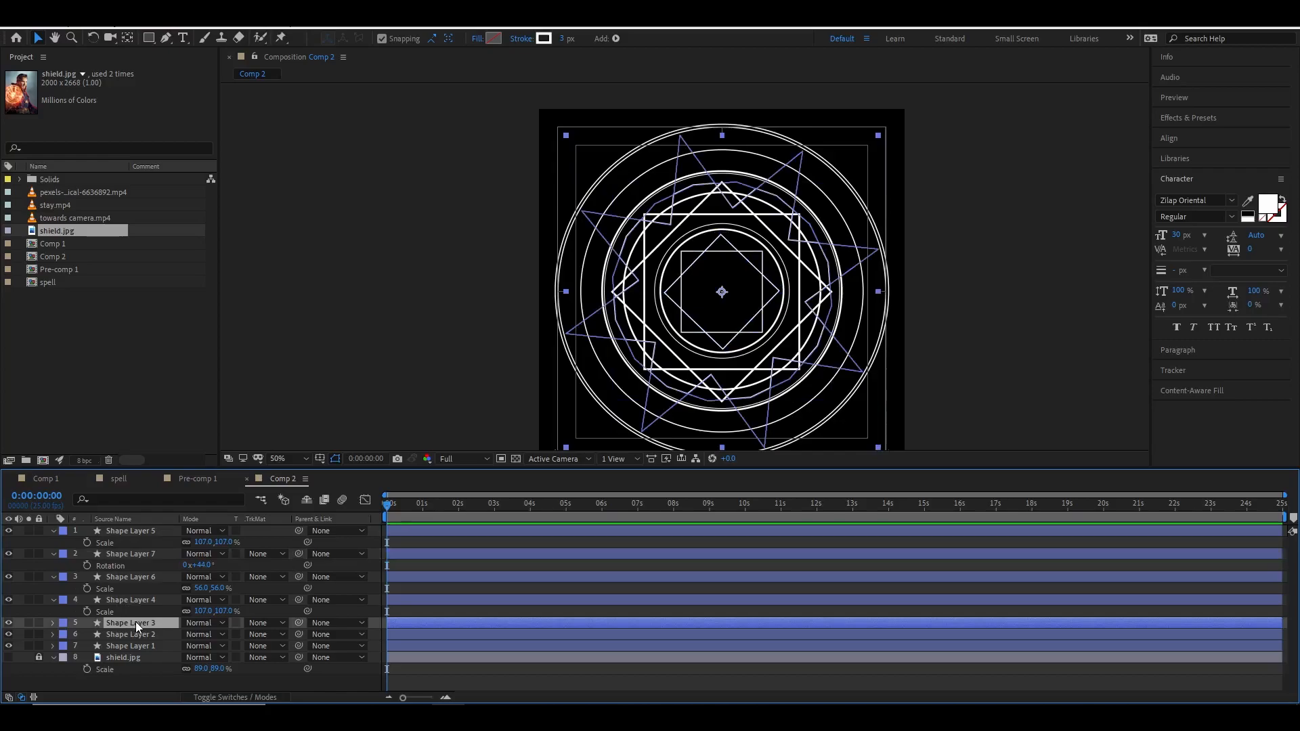
key("ctrl+d")
key("s")
left_click_drag(212, 635, 167, 635)
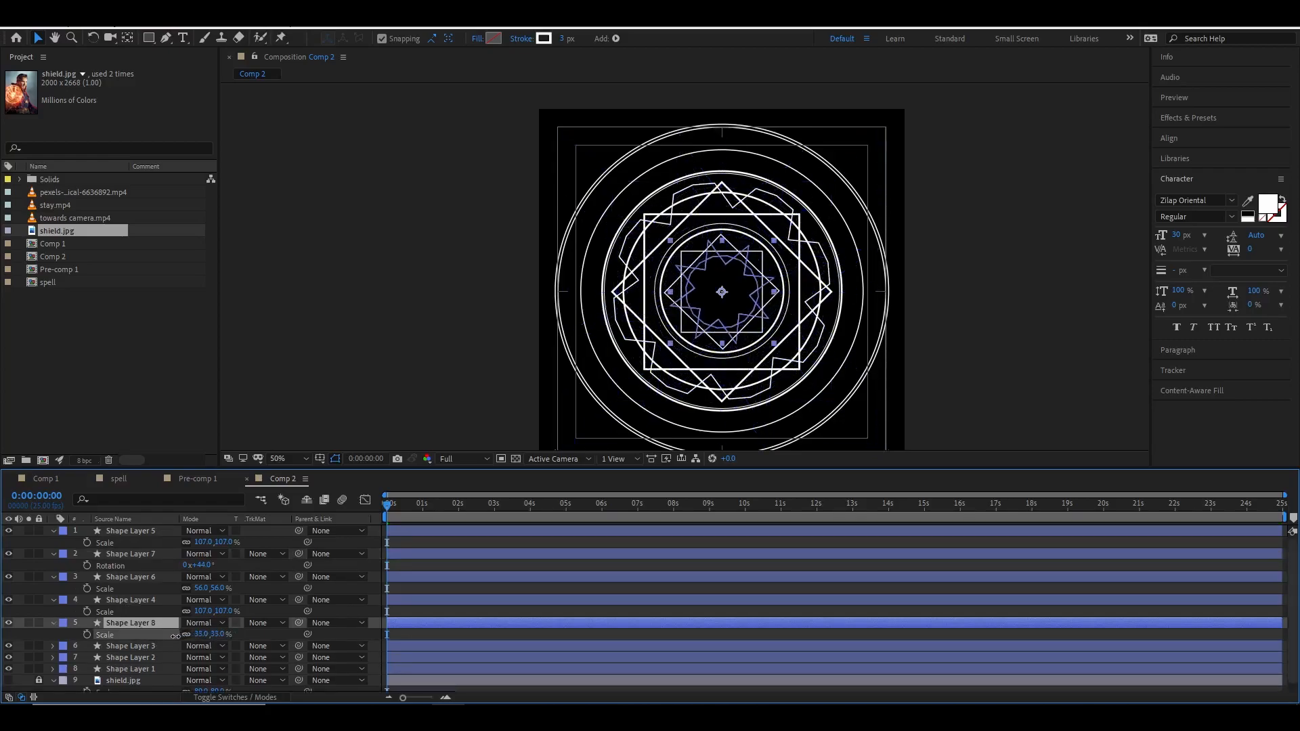
Deselect and collapse all expanded layers in the timeline.
left_click(972, 348)
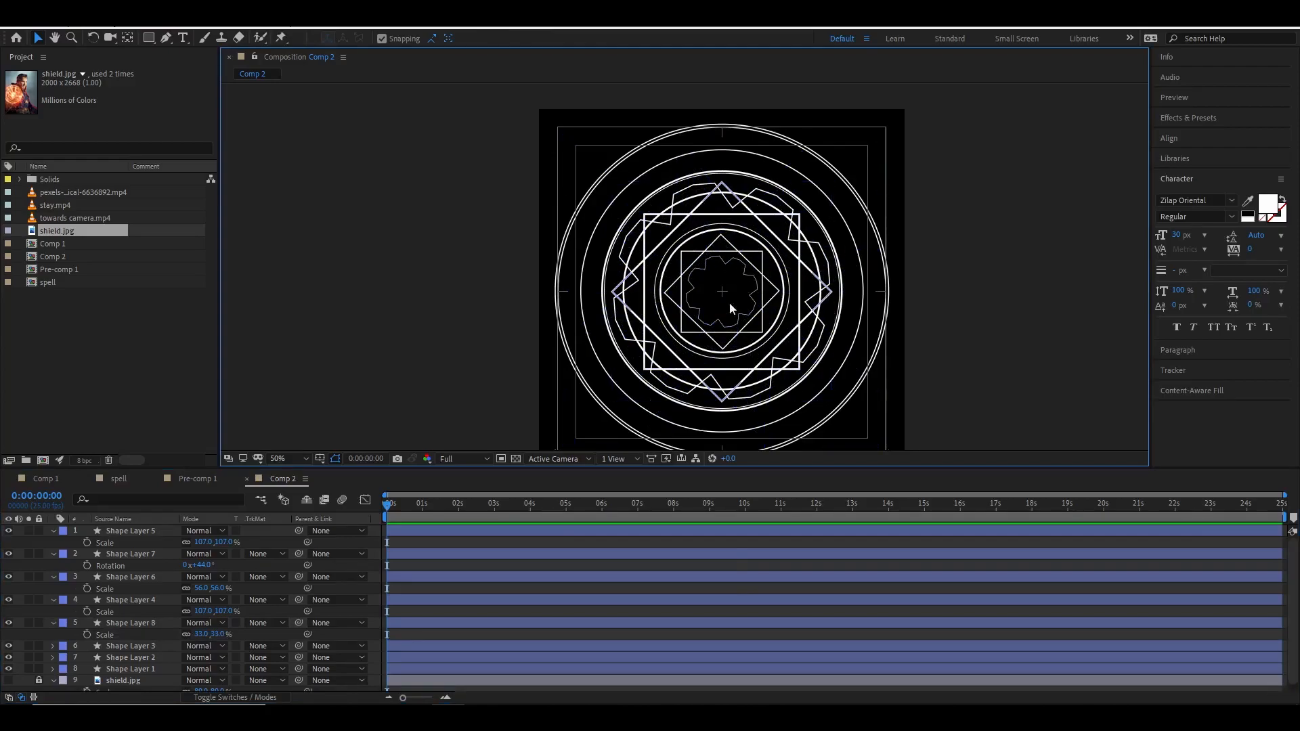
scroll(792, 258, "down", 2)
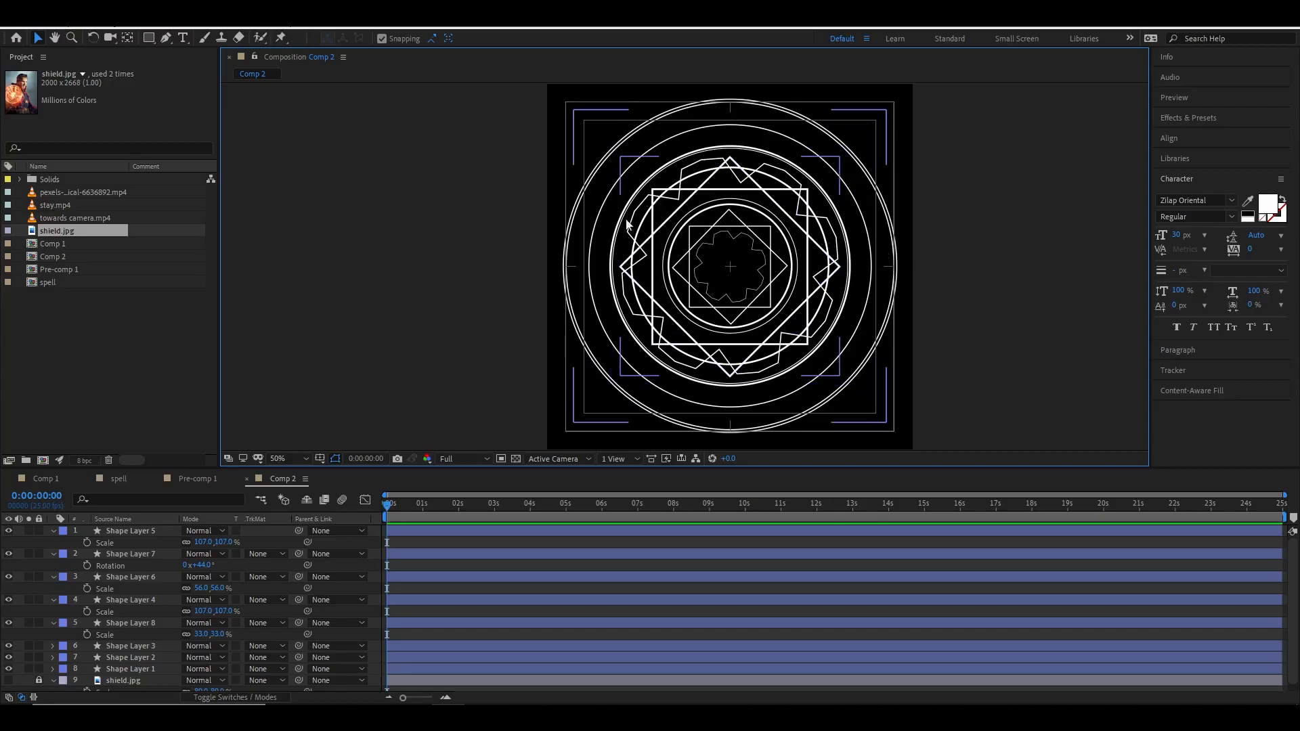
left_click(53, 531)
left_click(53, 544)
left_click(53, 555)
left_click(54, 567)
left_click(55, 578)
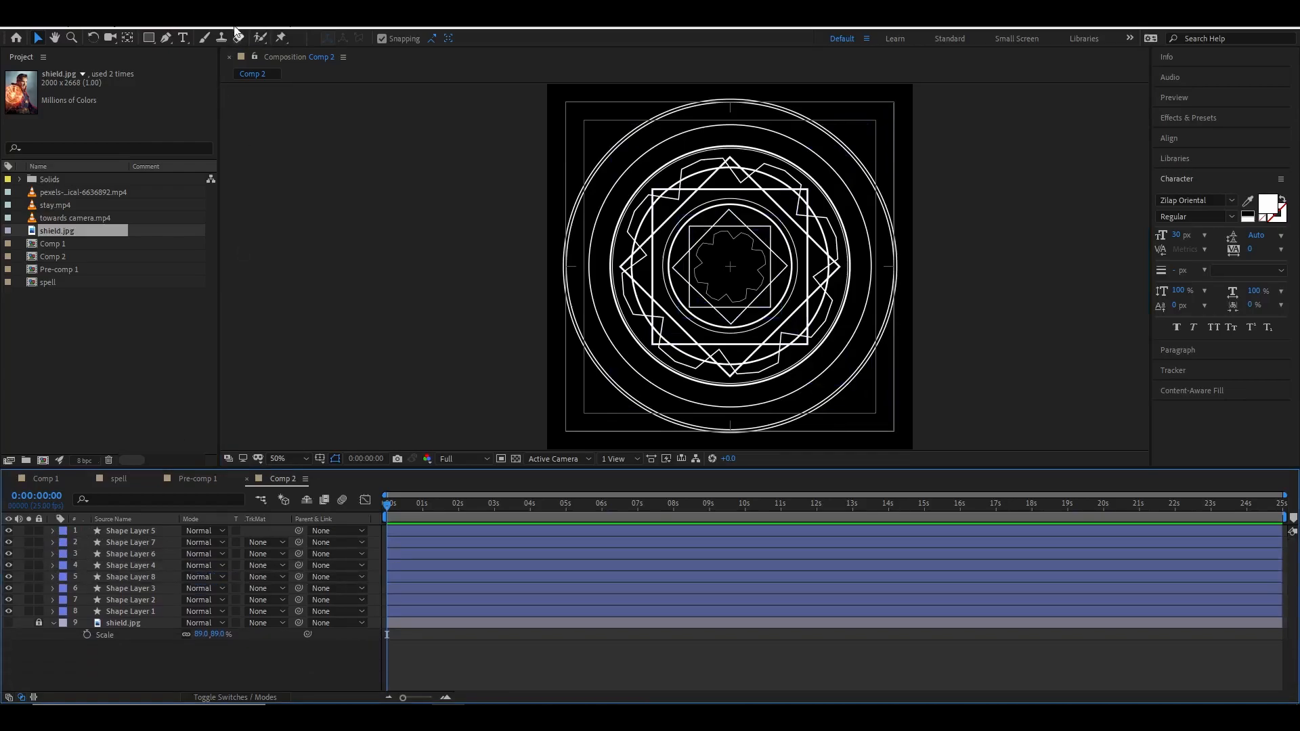
Add a text layer near the top of the composition reading "akjshdkjashkjshakjshdkjshaksjdhkjahsdkjh".
left_click(182, 37)
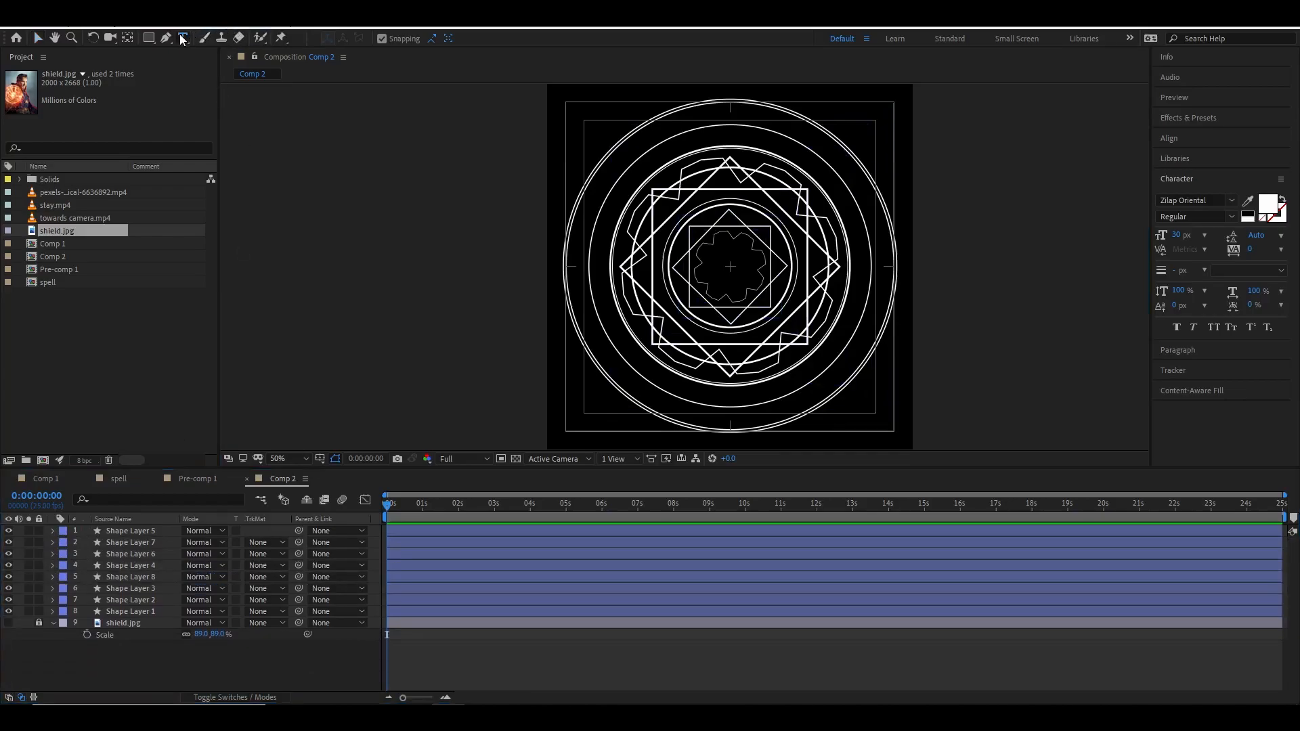
left_click(589, 126)
type("akjshdkjashkjshakjshdkjshaksjdhkjahsdkjh")
key("ctrl+a")
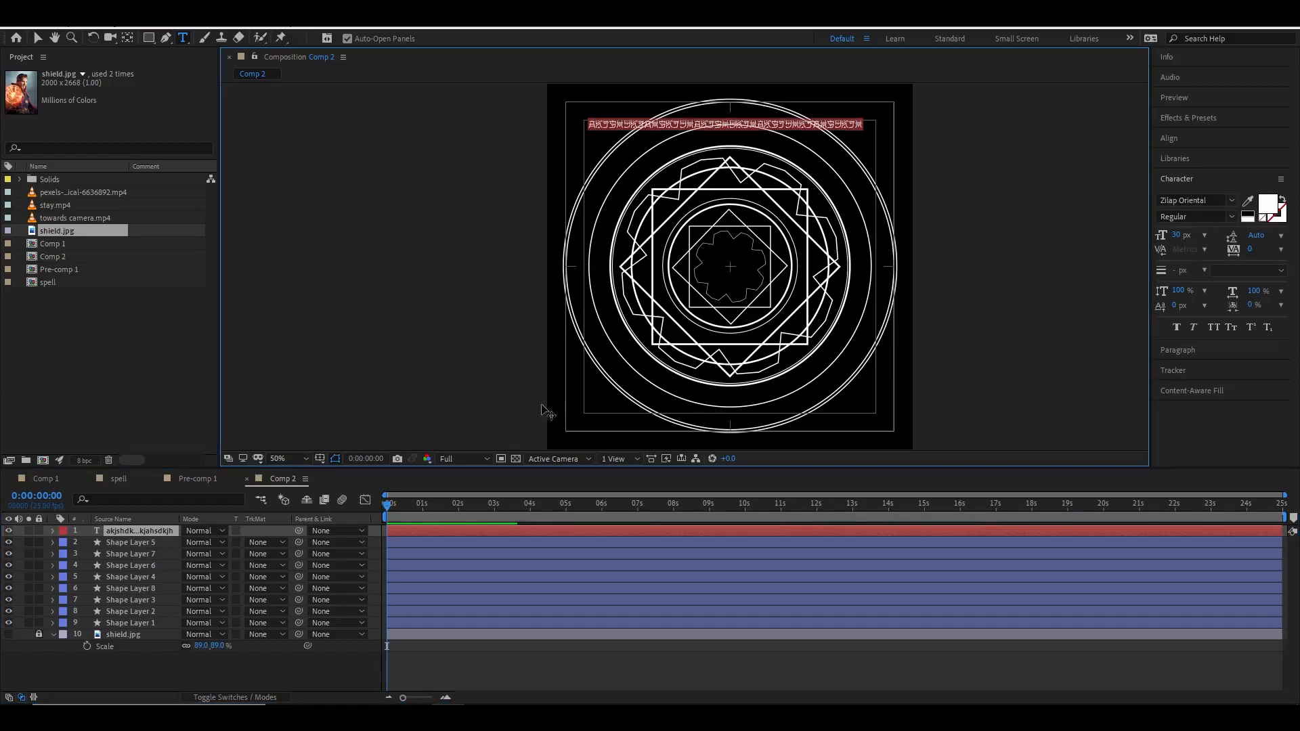
left_click(170, 532)
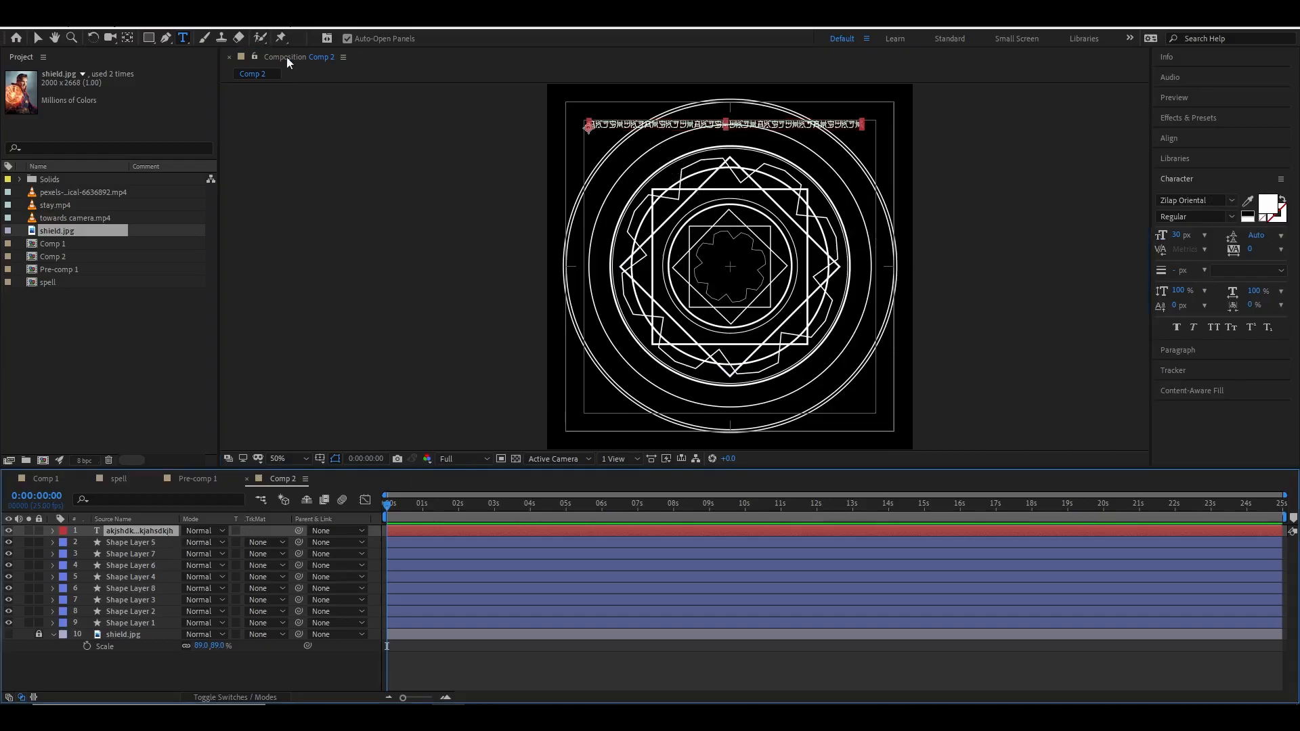
Draw a circular mask on the text layer around the shield and set the mask mode to None.
left_click_drag(149, 38, 195, 67)
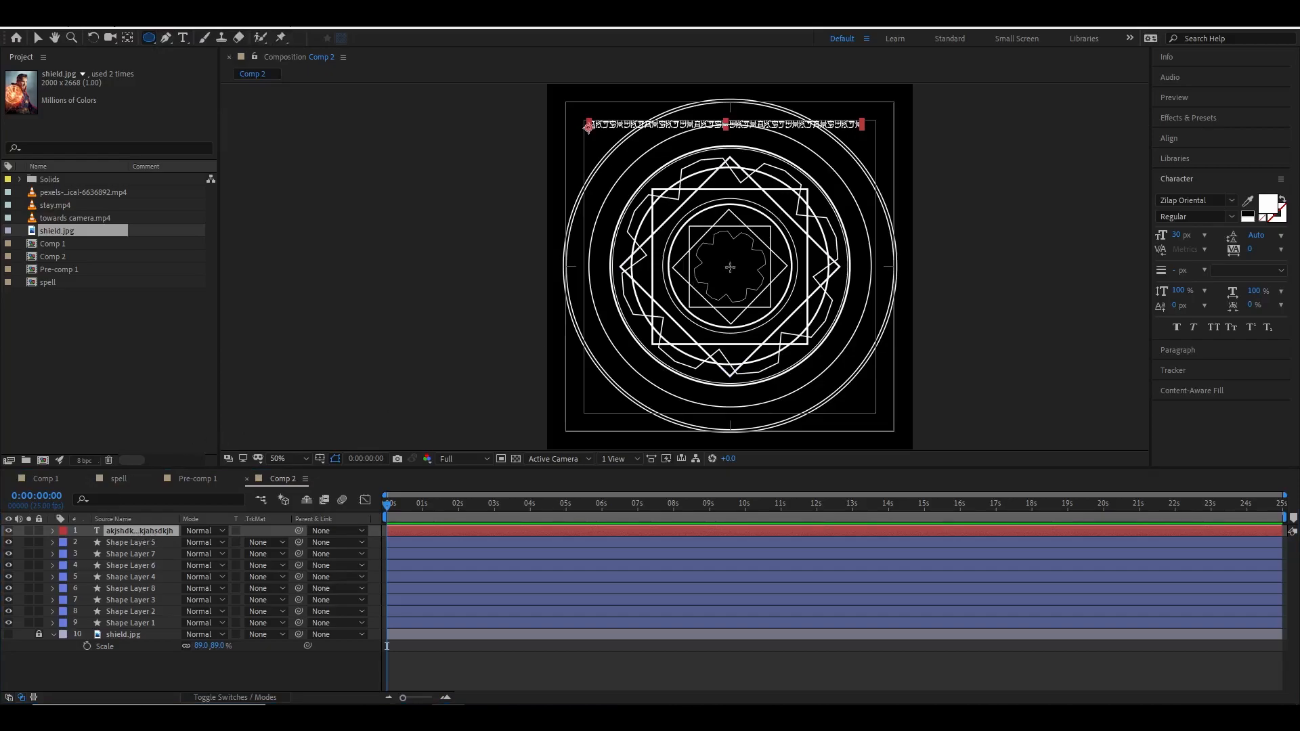
left_click_drag(730, 267, 854, 338)
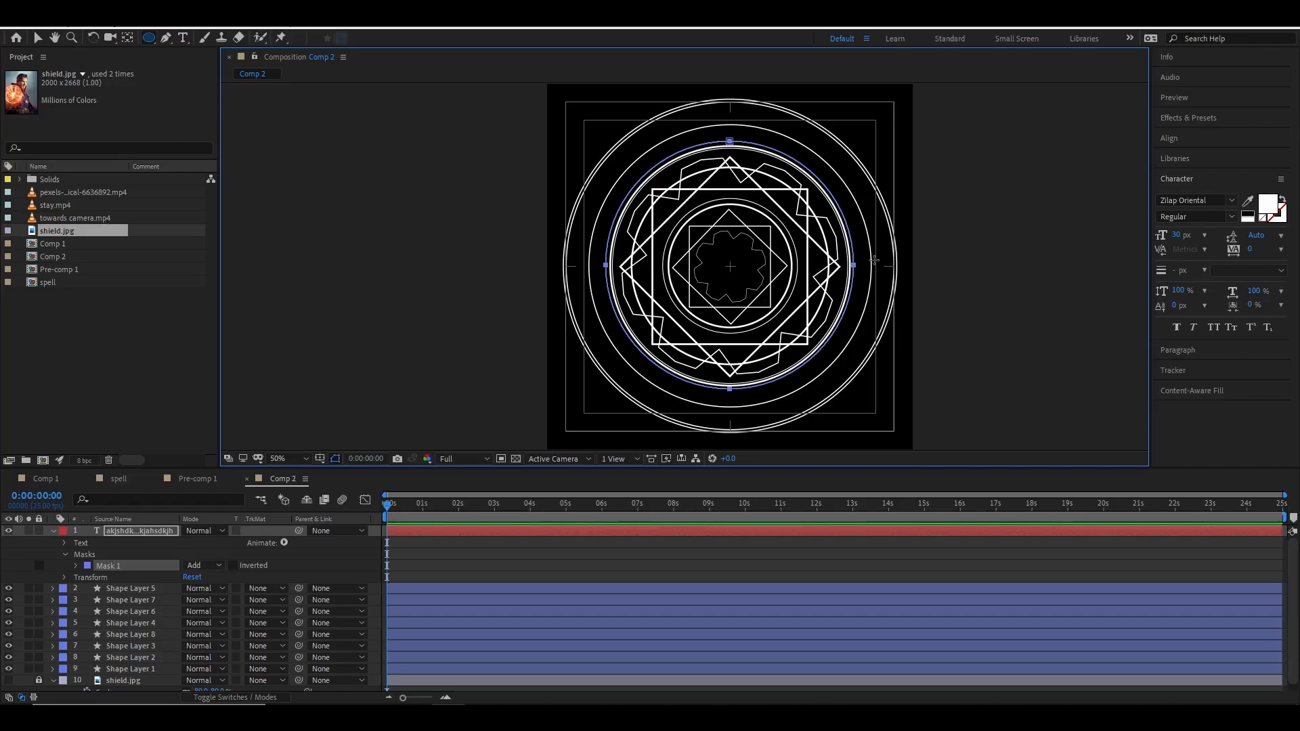
left_click(221, 565)
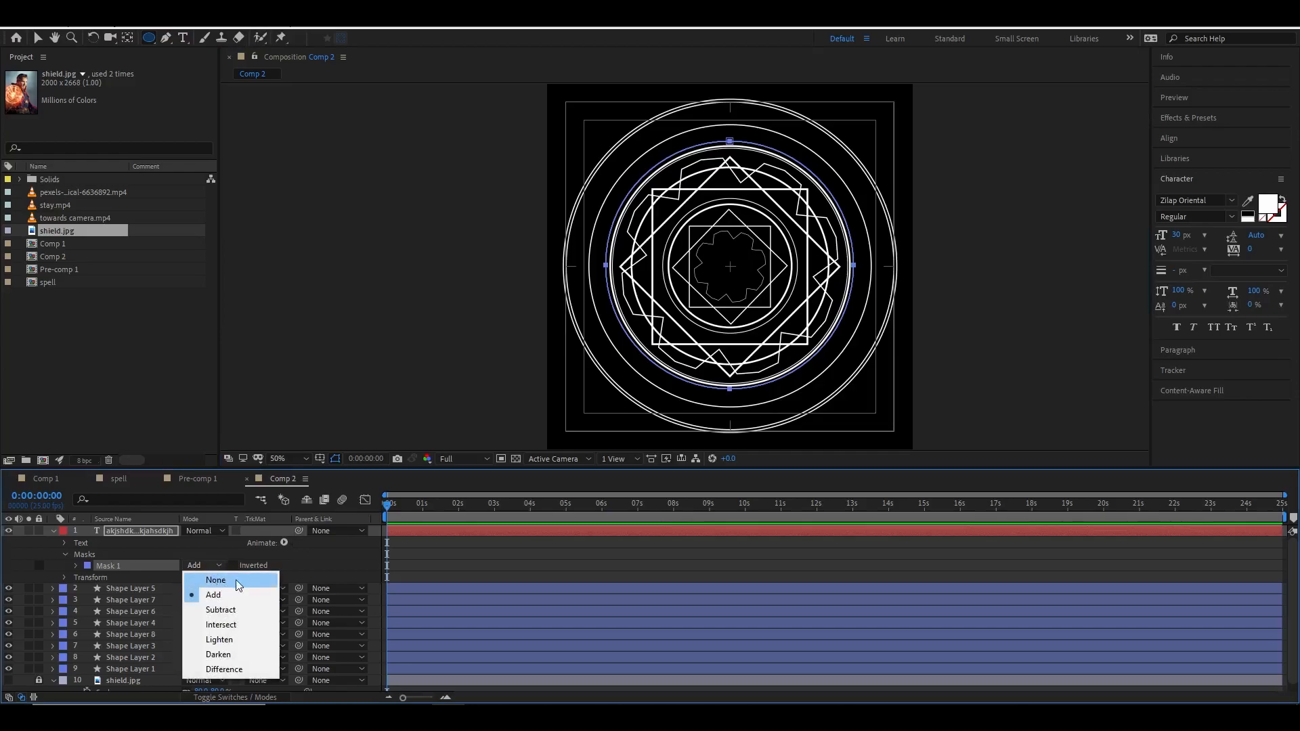
left_click(197, 586)
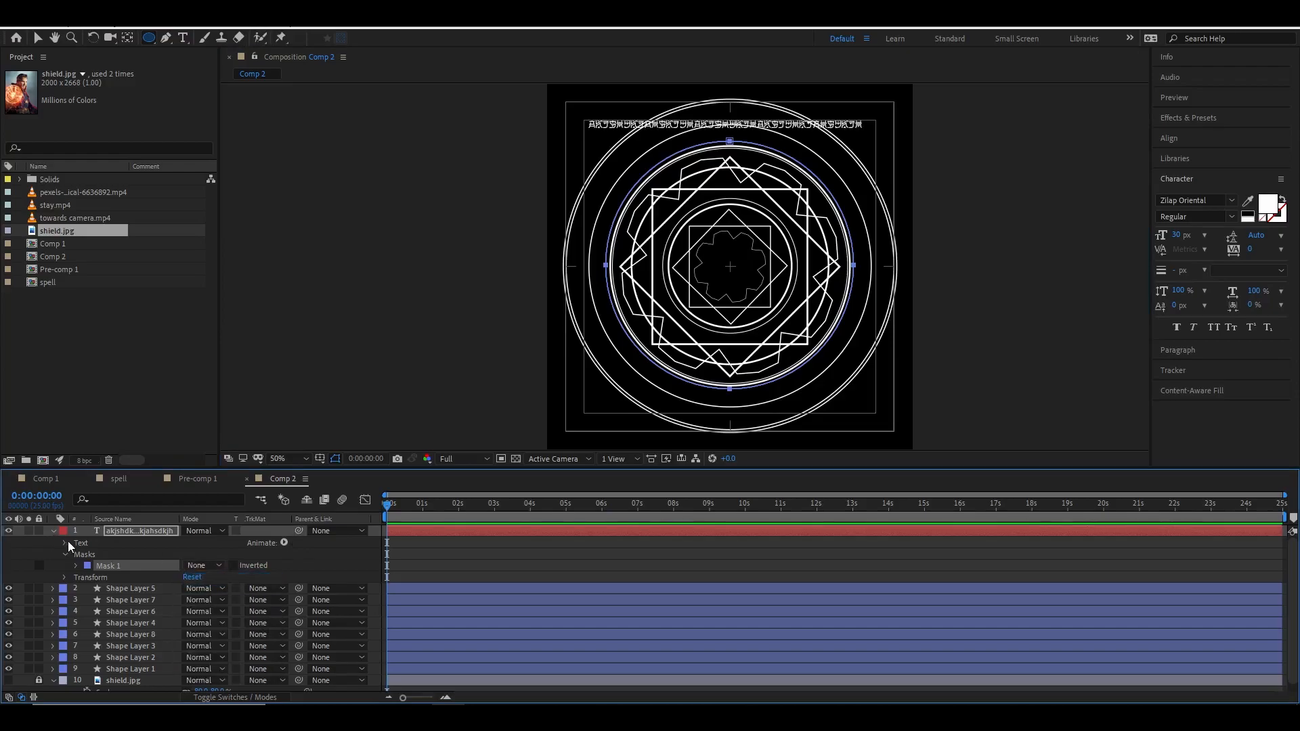
Set the text's path option to follow Mask 1.
left_click(66, 543)
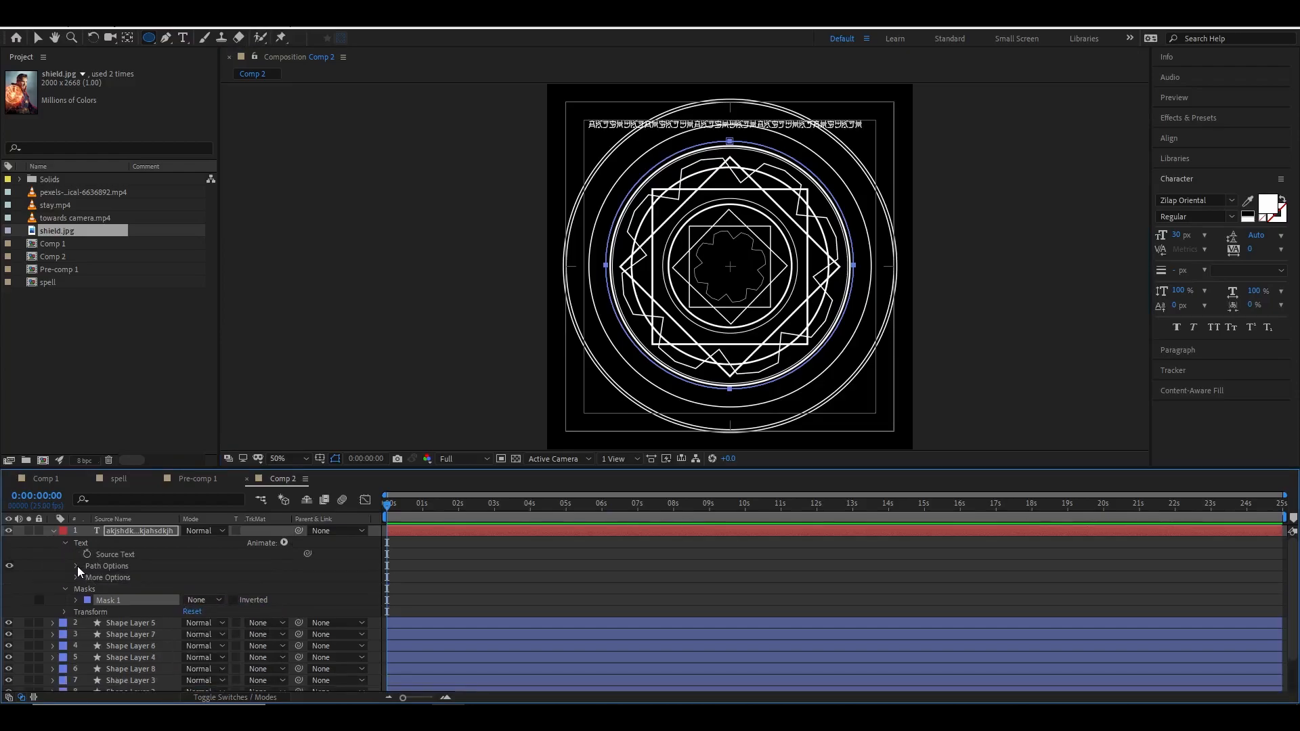
left_click(77, 567)
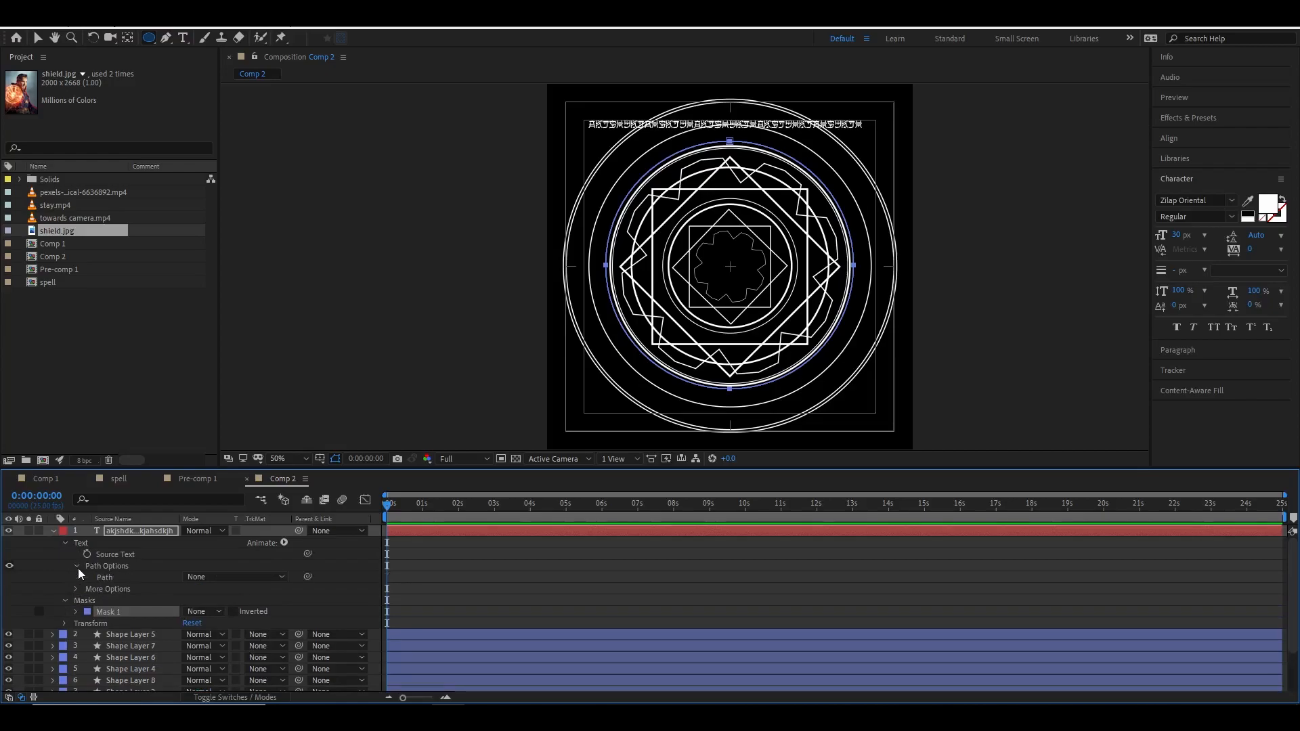
left_click(231, 577)
left_click(235, 611)
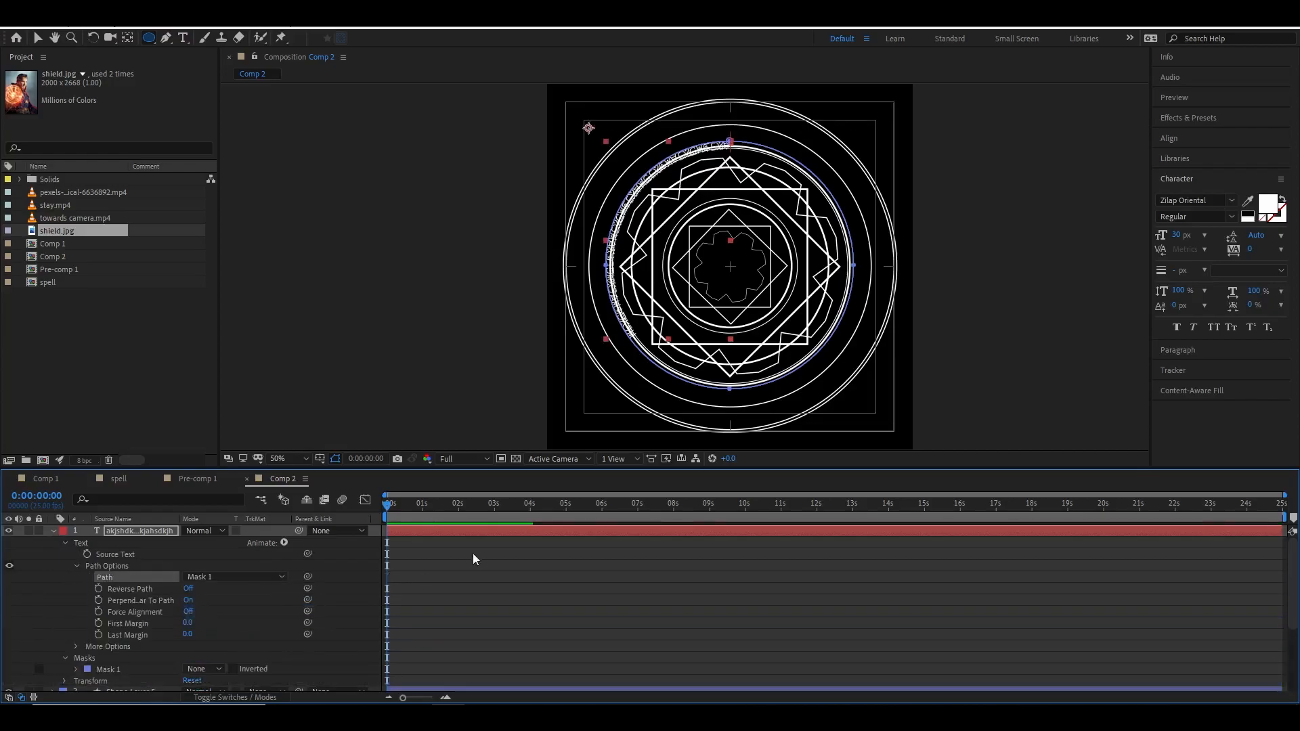
Move the text layer's anchor point to the shield's centre and turn on Reverse Path.
scroll(640, 202, "up", 1)
left_click_drag(611, 199, 609, 284)
key("comma")
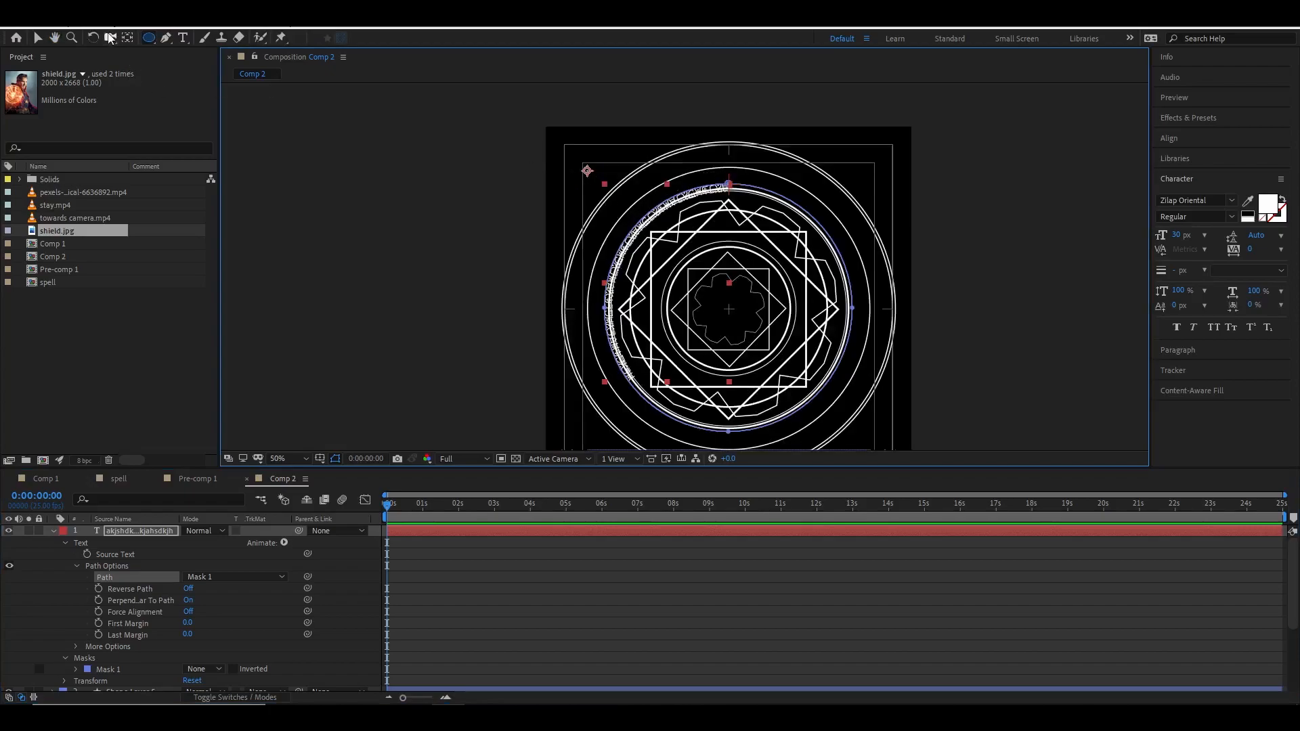
left_click(39, 38)
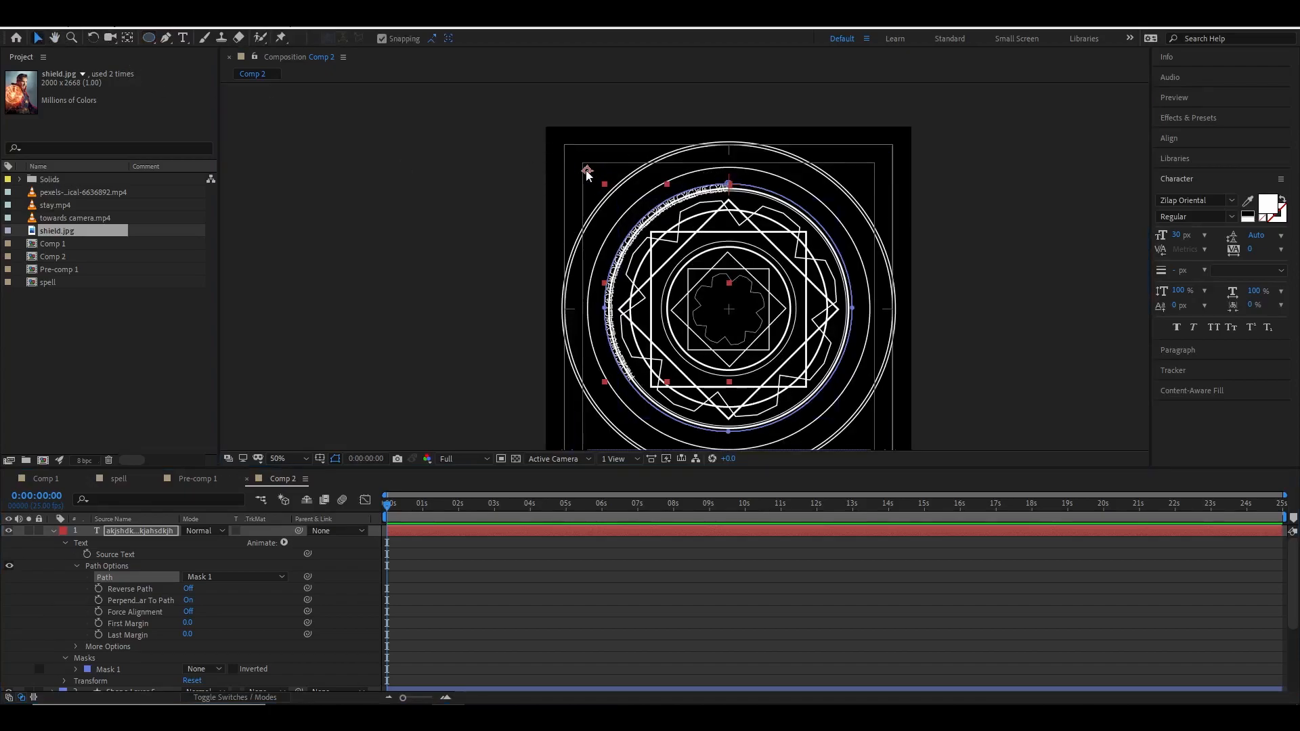
left_click(128, 37)
left_click_drag(587, 171, 729, 310)
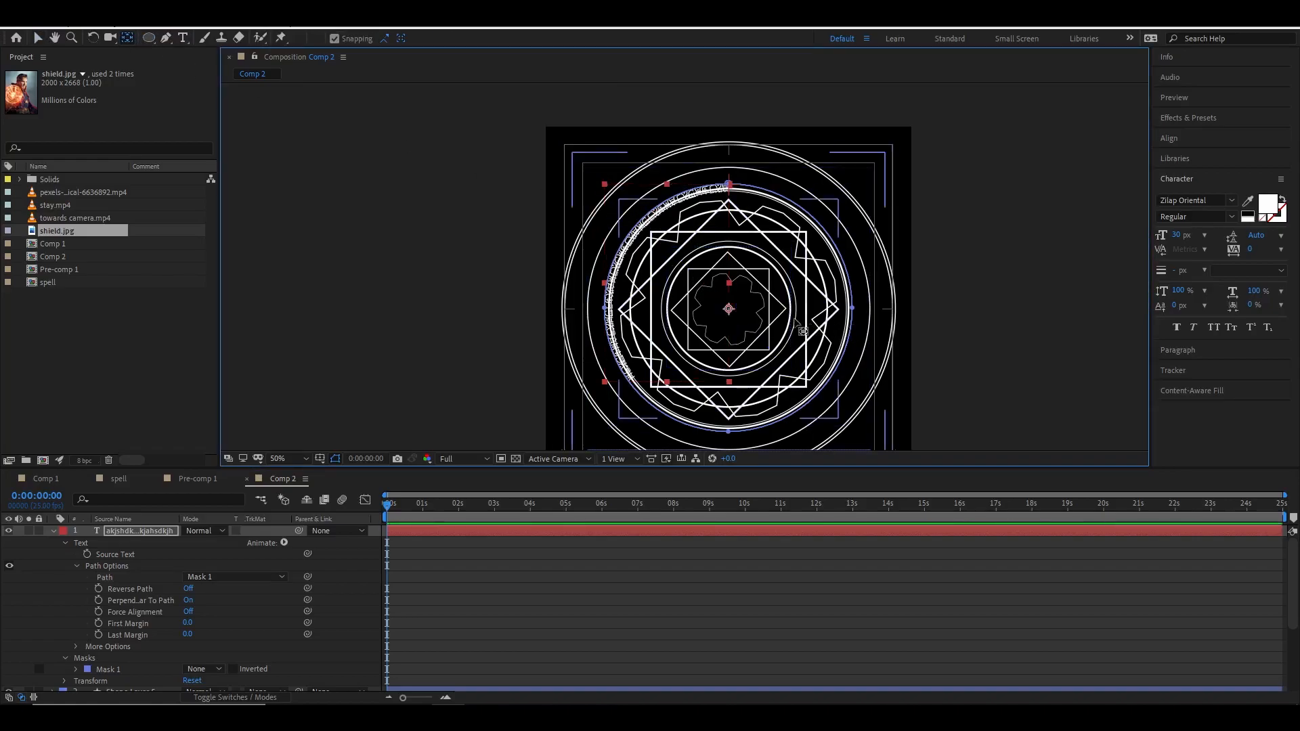
left_click(189, 588)
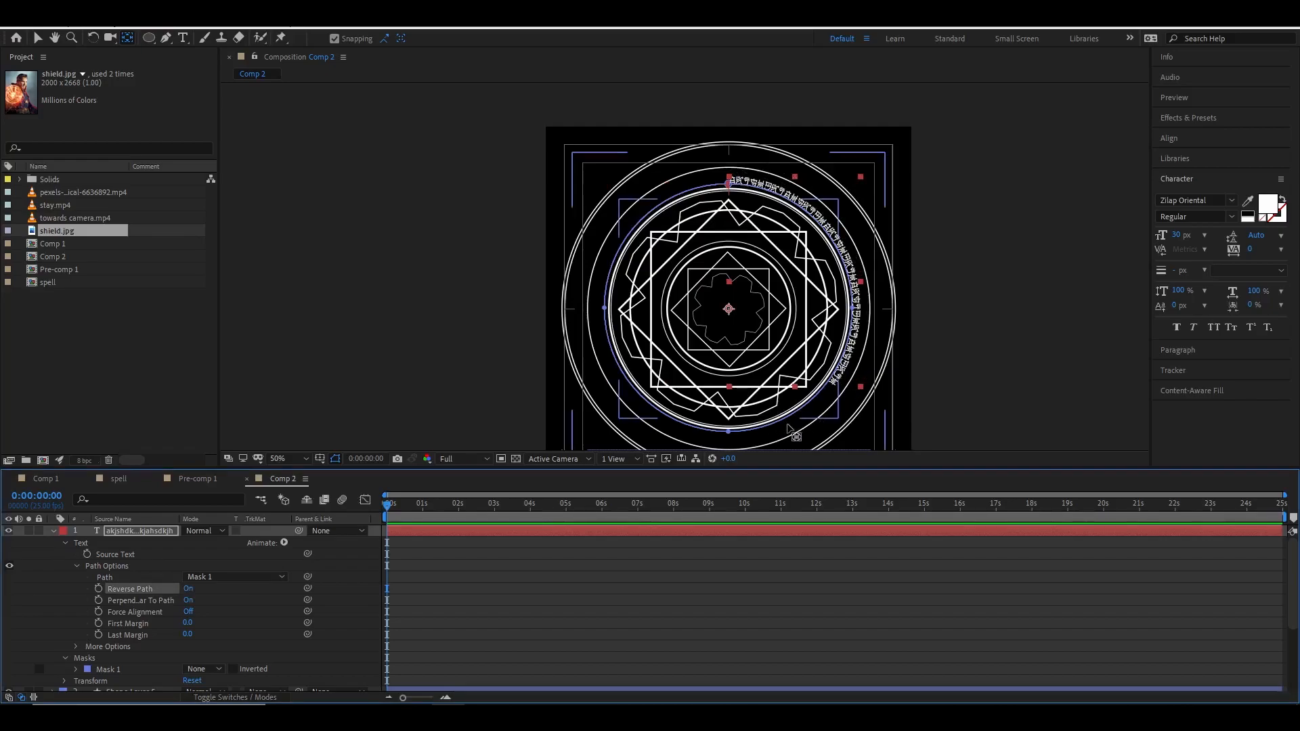
Extend the circular text by adding more random characters until it wraps around the ring.
left_click(183, 38)
left_click(842, 384)
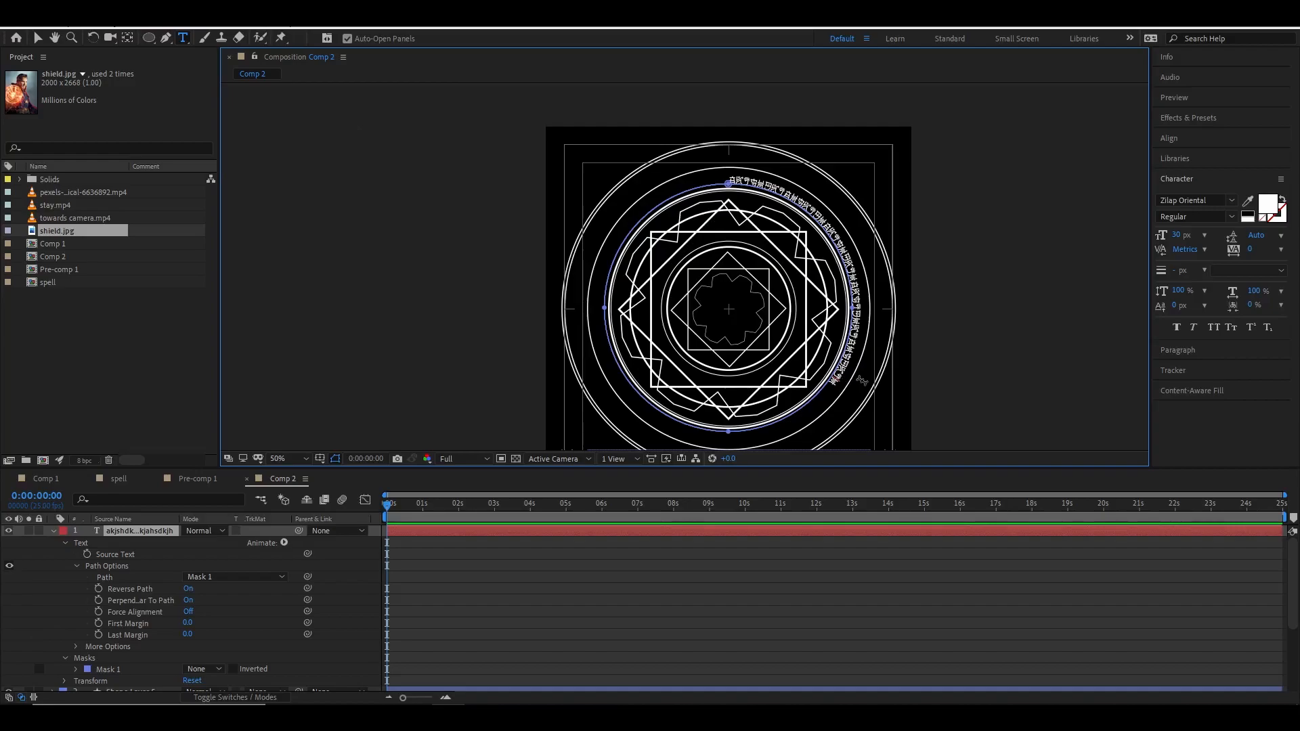
type("askjdhakjshdkljahsdkljasihsdh")
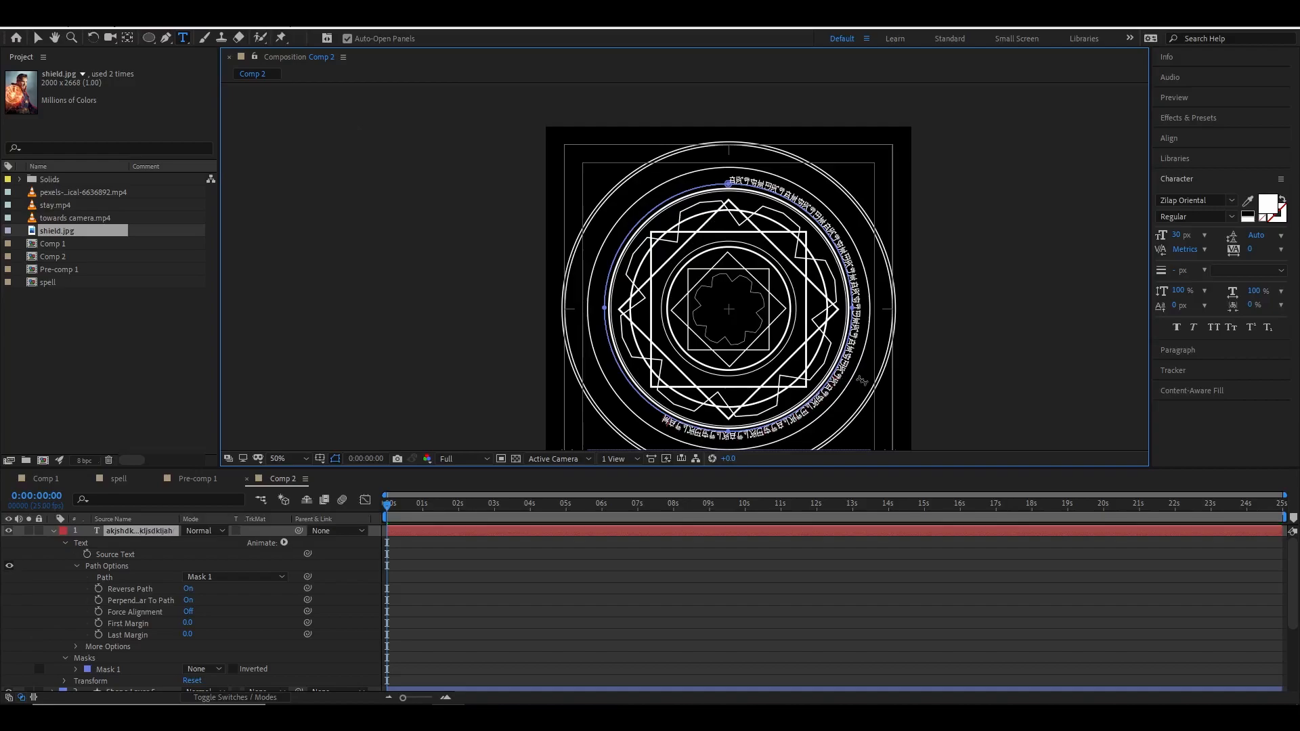
type("dkjashdkajshdkjfl sd fkjsh")
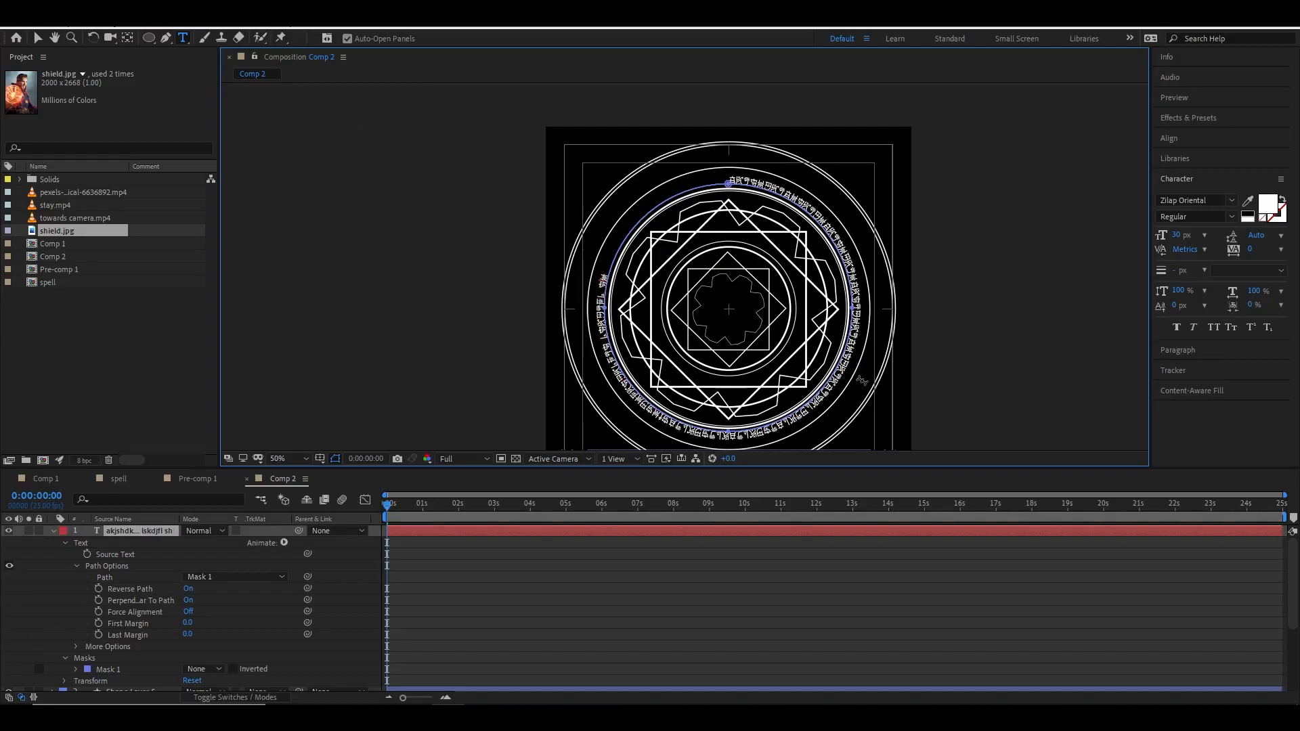
type("aksjdh kajshd aksjdhksdjf sdlh")
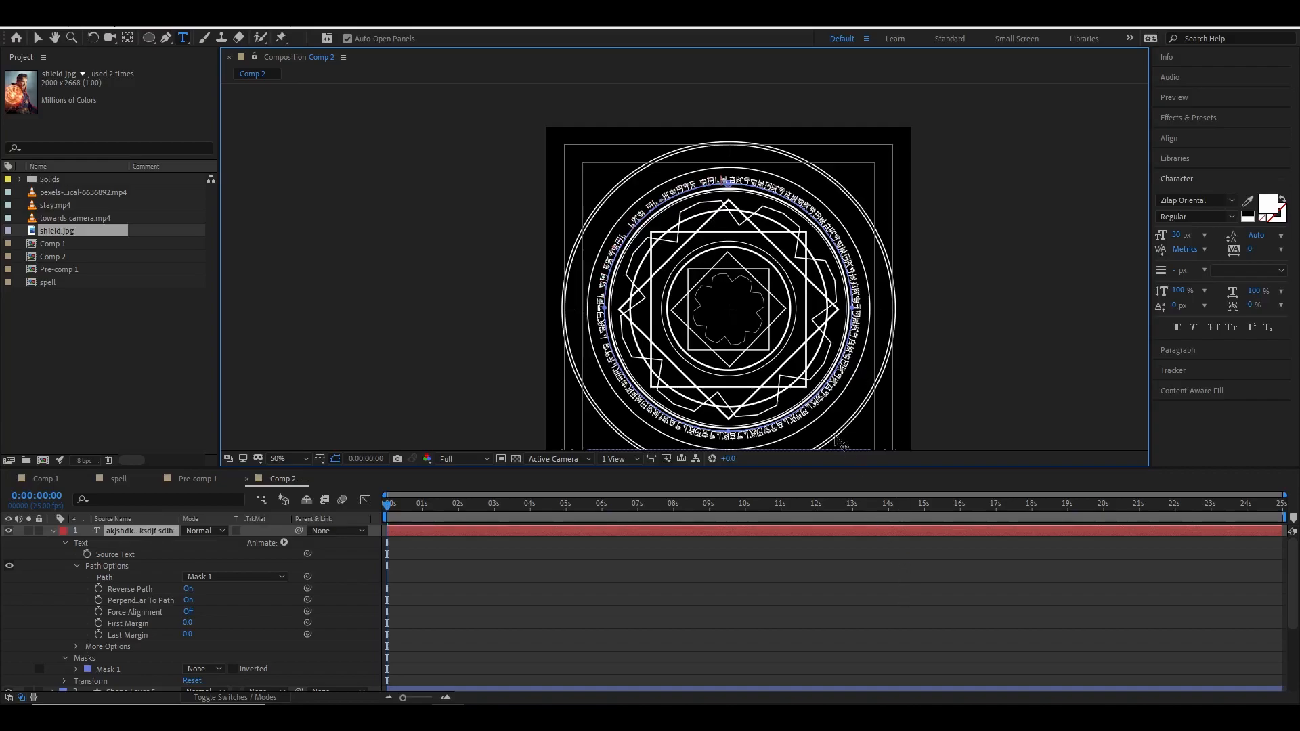
left_click(815, 408)
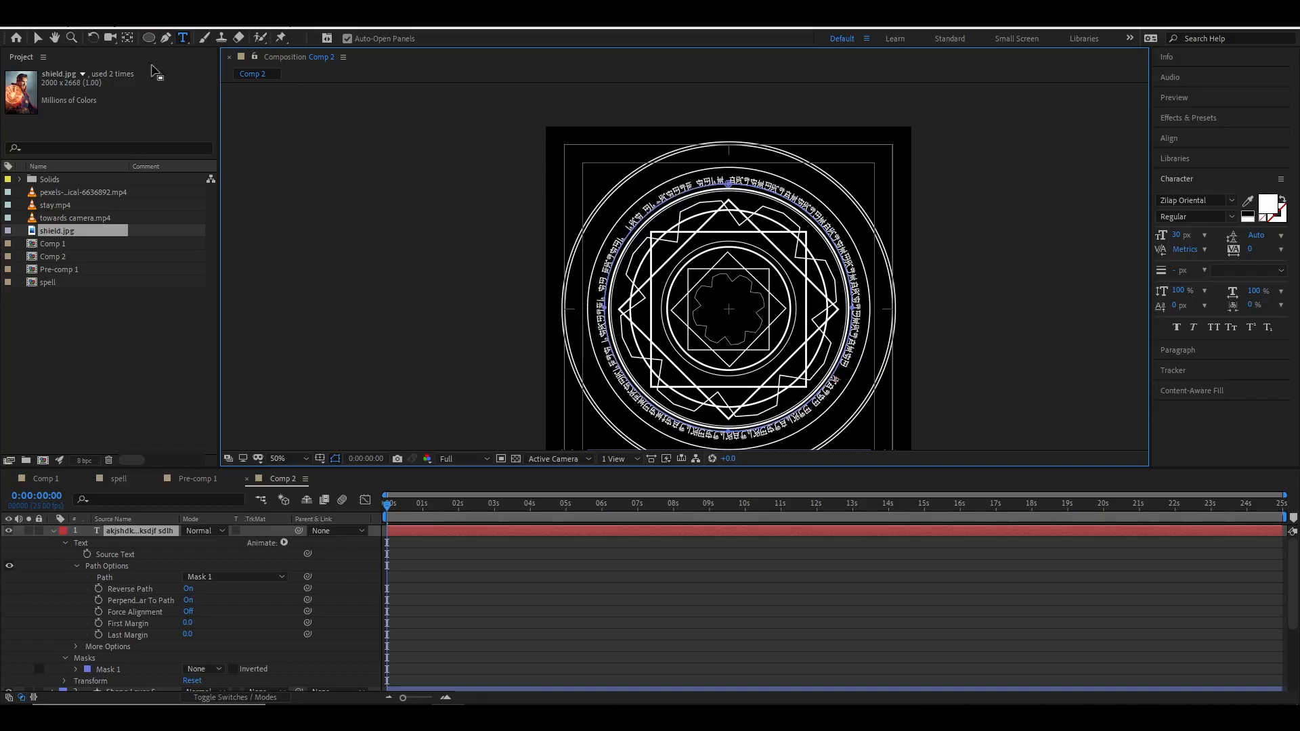
left_click(38, 39)
left_click(1011, 262)
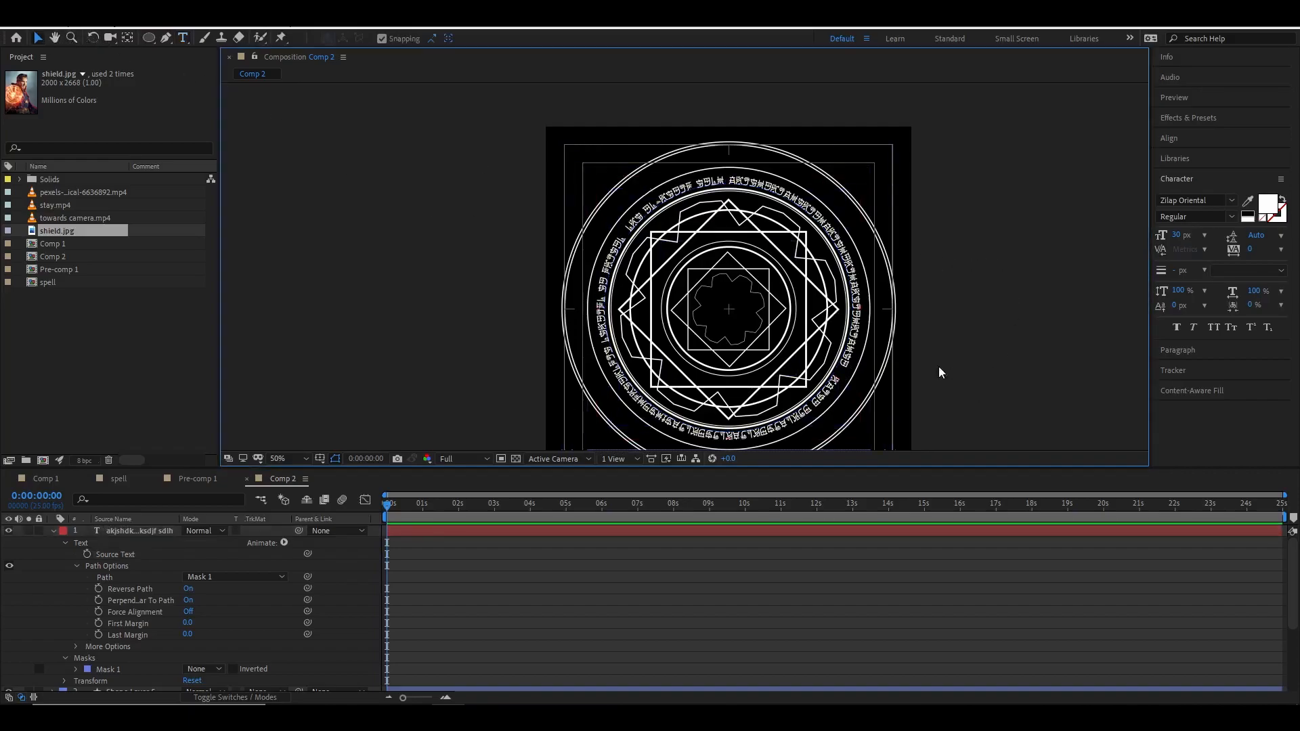
Set the circular text's font size to 39 px and delete the surplus characters at its end so it fits the ring once.
left_click(157, 533)
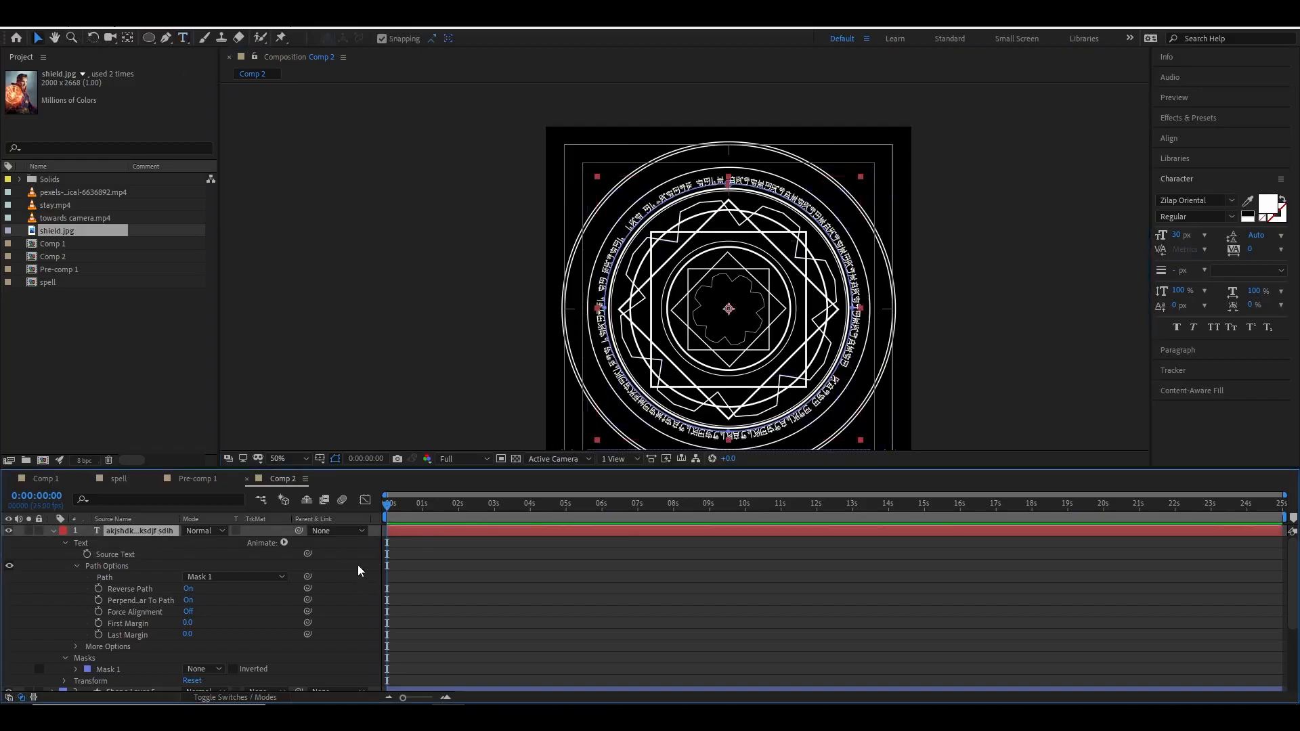
left_click_drag(1178, 235, 1187, 239)
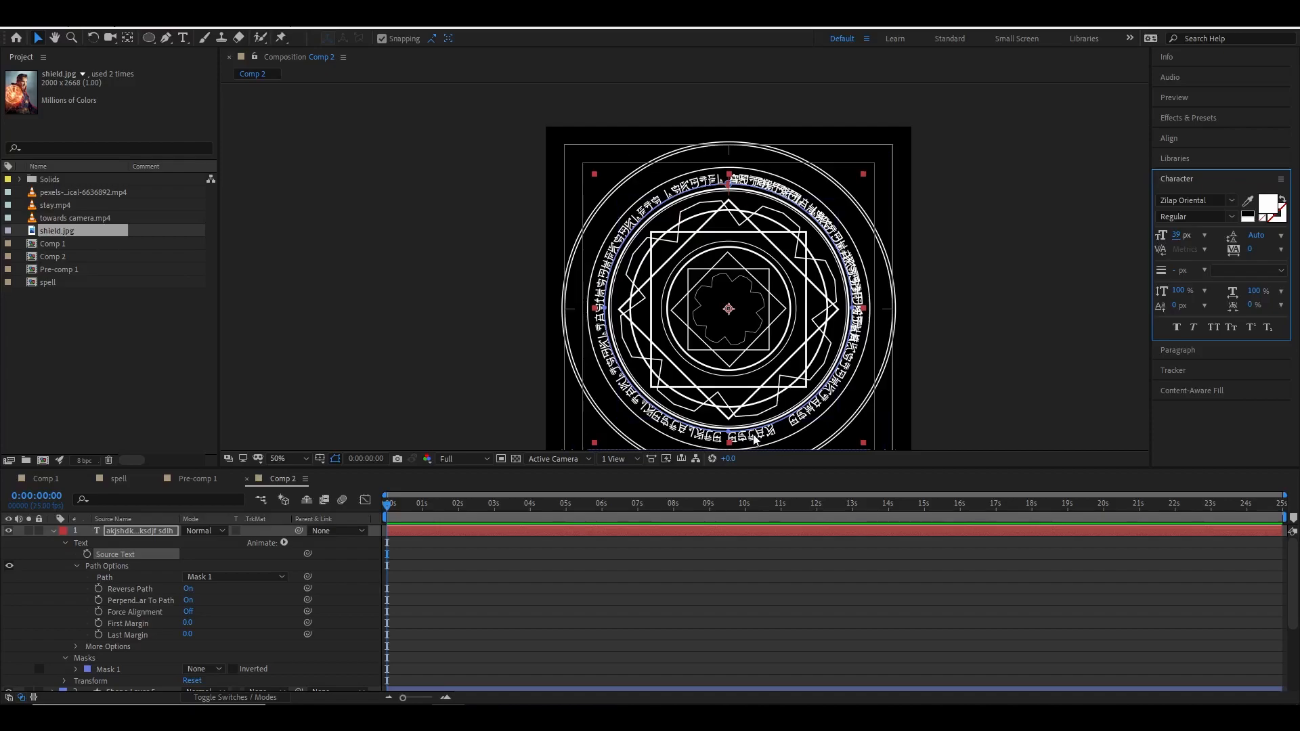
left_click(183, 37)
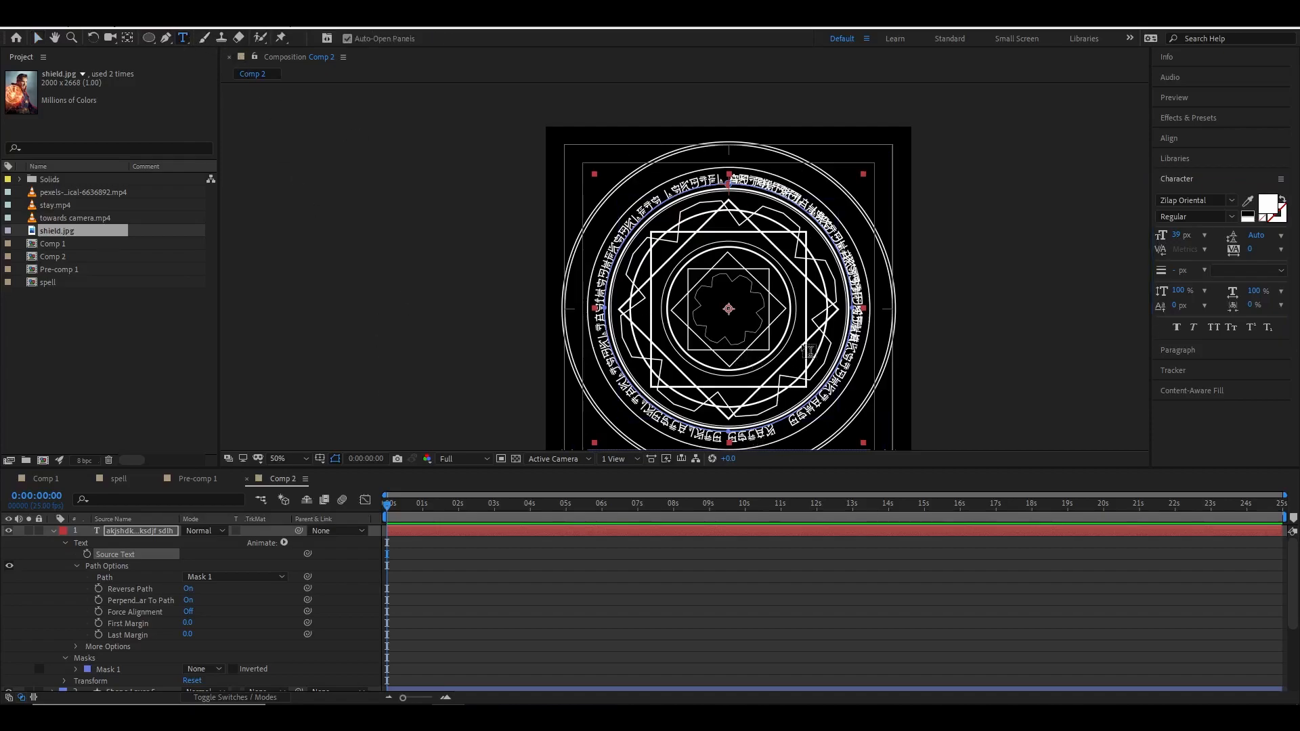
double_click(845, 365)
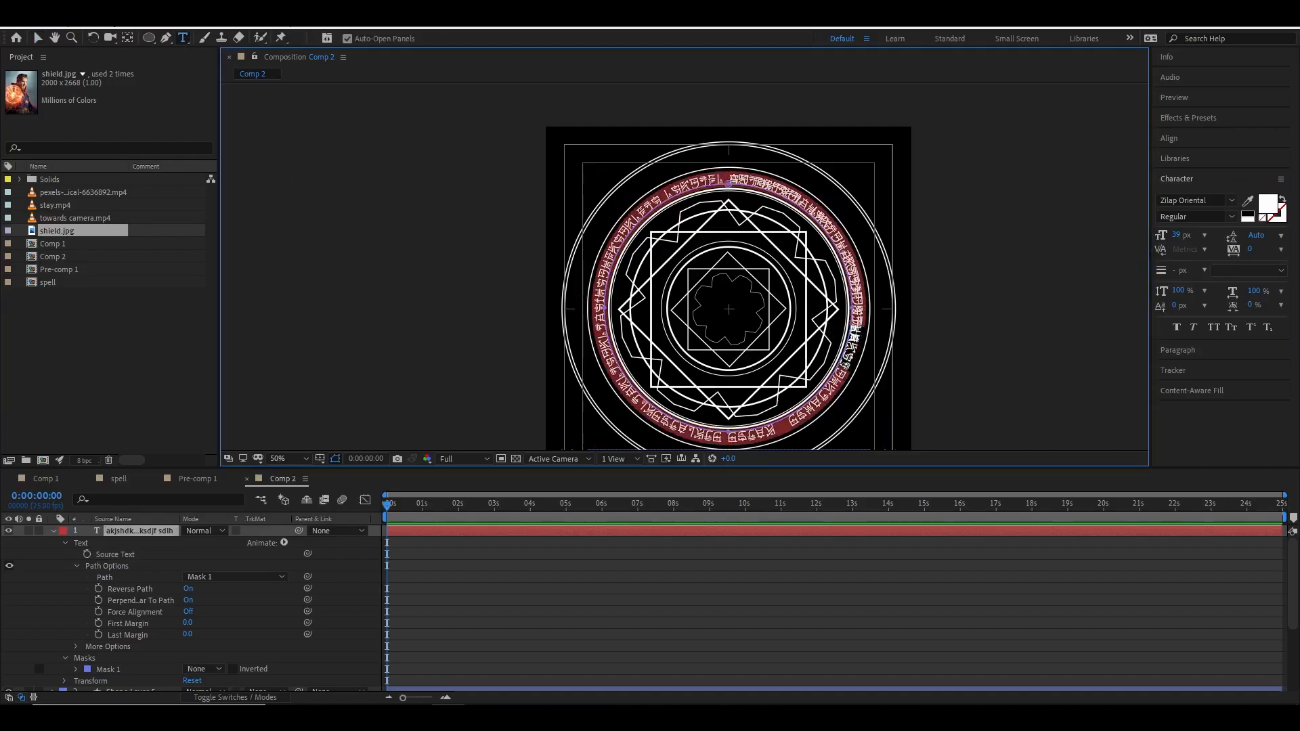
left_click(852, 338)
double_click(854, 265)
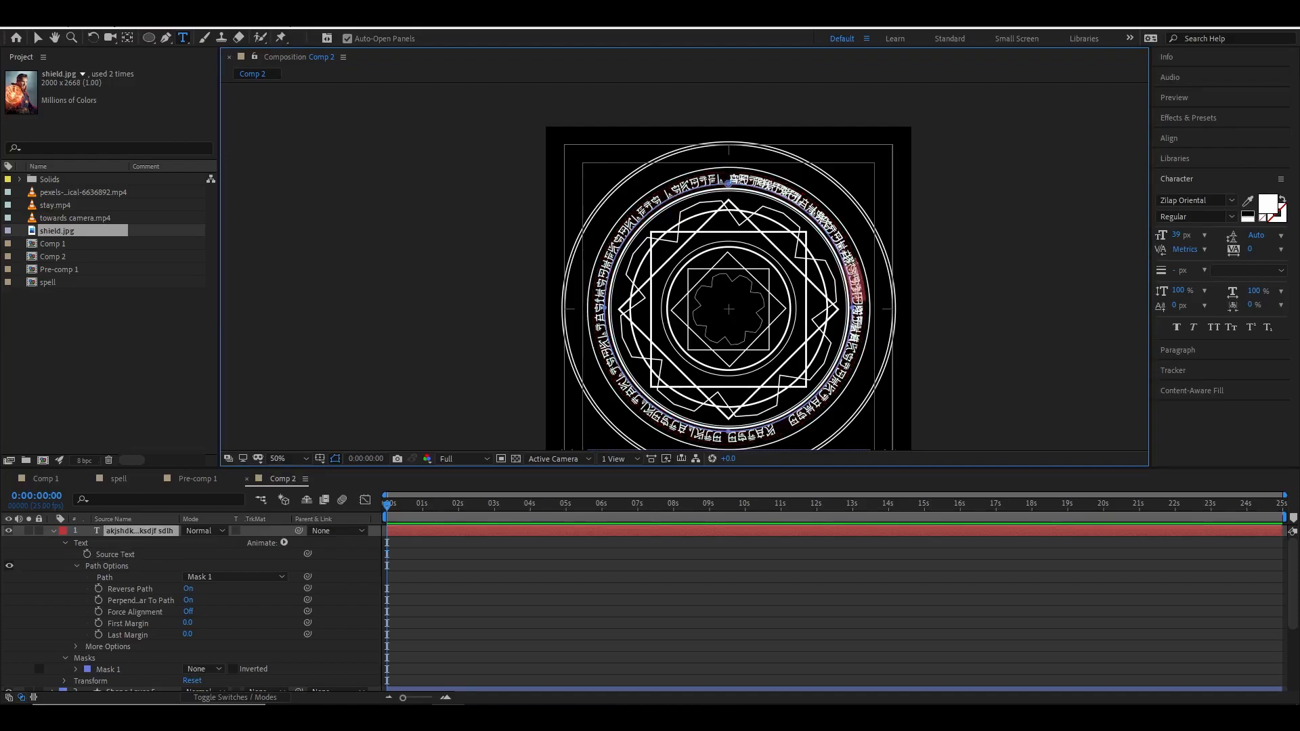
key("BackSpace")
key("BackSpace")
key("BackSpace")
key("BackSpace")
key("BackSpace")
key("BackSpace")
key("BackSpace")
key("BackSpace")
key("BackSpace")
key("BackSpace")
key("BackSpace")
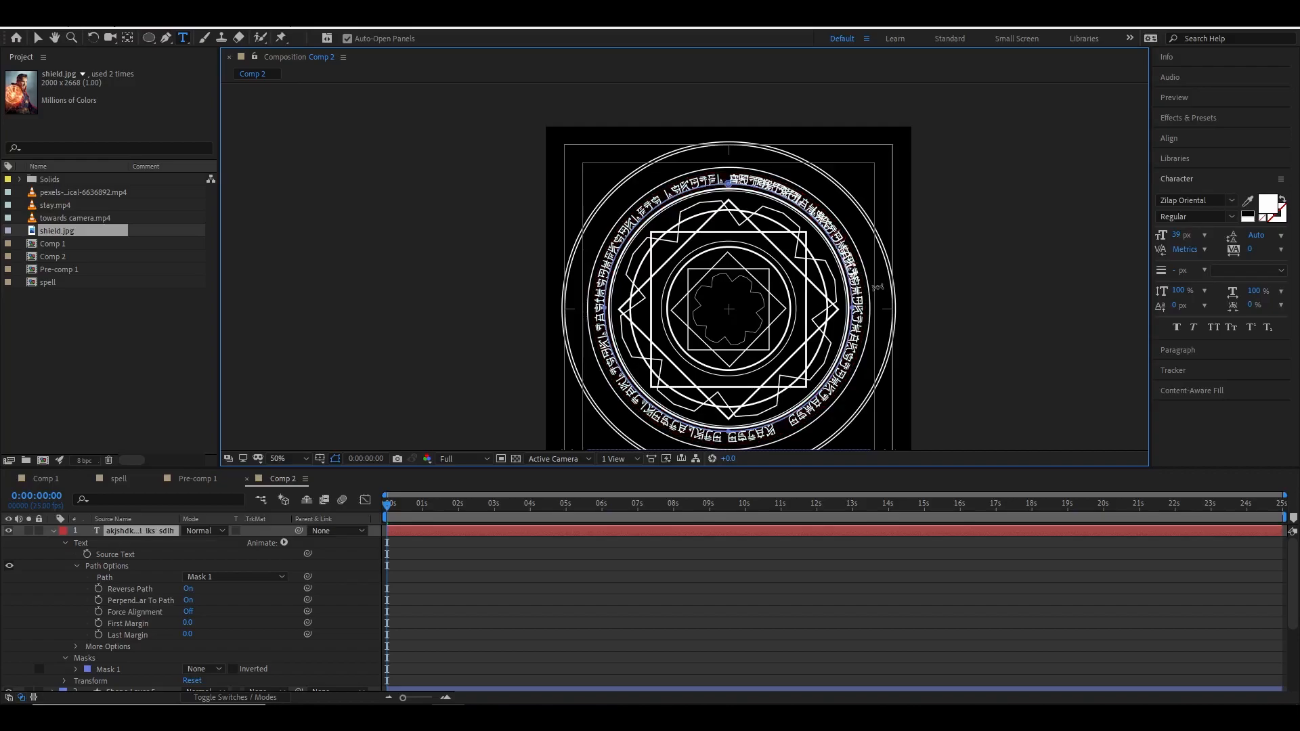
key("BackSpace")
key("BackSpace")
key("BackSpace")
key("BackSpace")
key("BackSpace")
key("BackSpace")
key("BackSpace")
key("BackSpace")
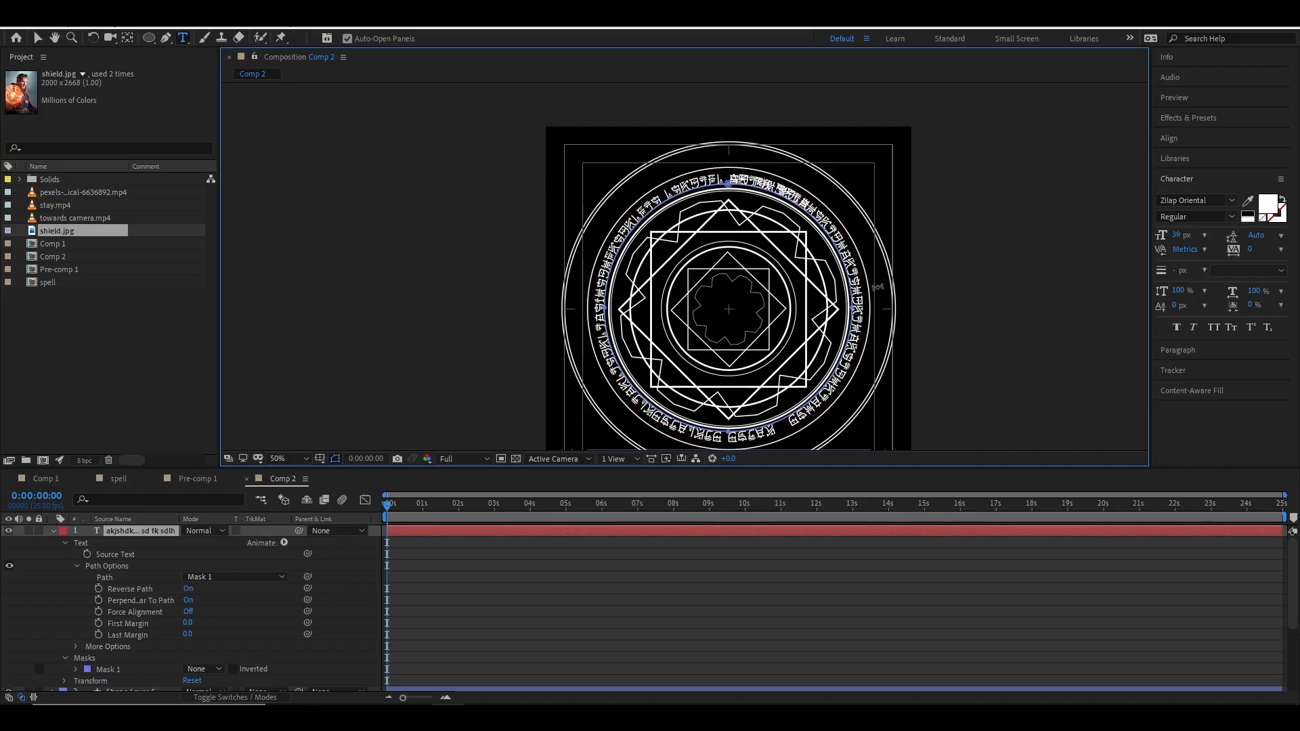
key("BackSpace")
key("BackSpace")
key("BackSpace")
key("BackSpace")
key("BackSpace")
key("BackSpace")
key("BackSpace")
key("BackSpace")
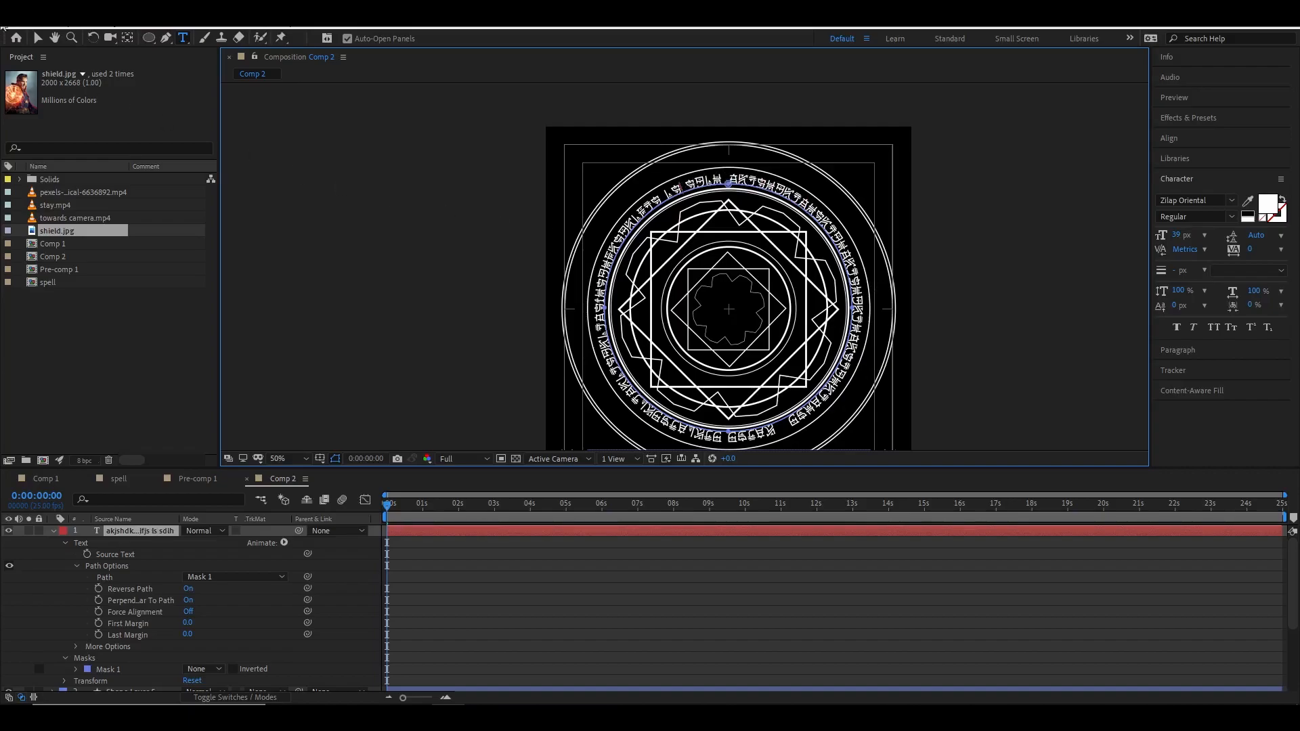
left_click(42, 40)
scroll(779, 365, "down", 2)
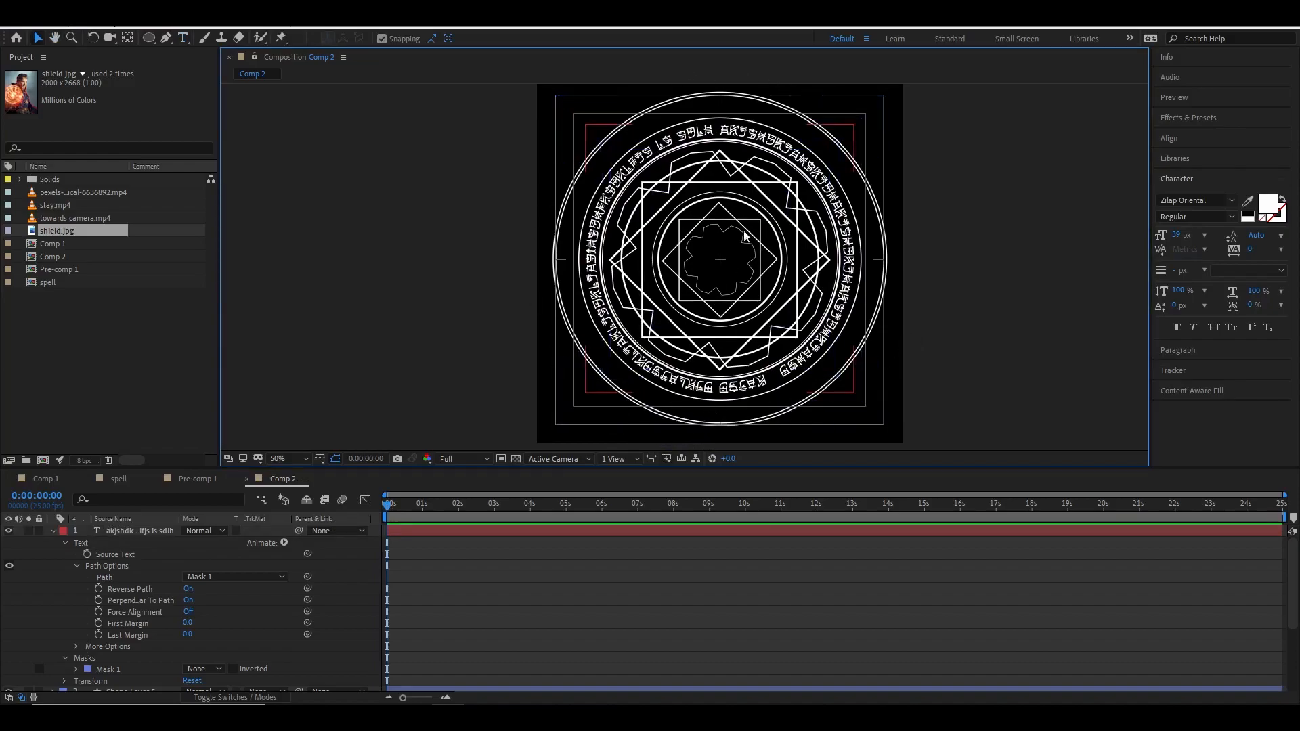
Duplicate the circular text layer and scale the copy to 55% to form an inner runic ring.
left_click(54, 531)
left_click(254, 531)
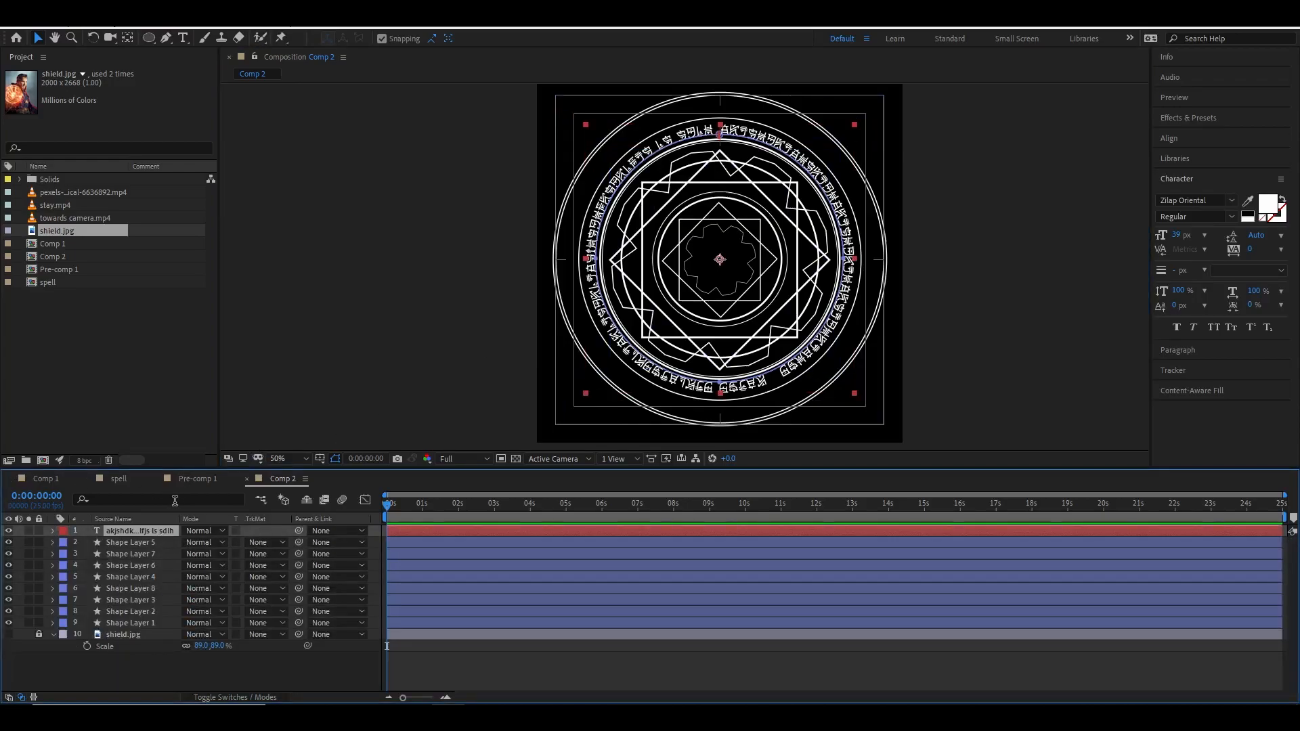
key("ctrl+d")
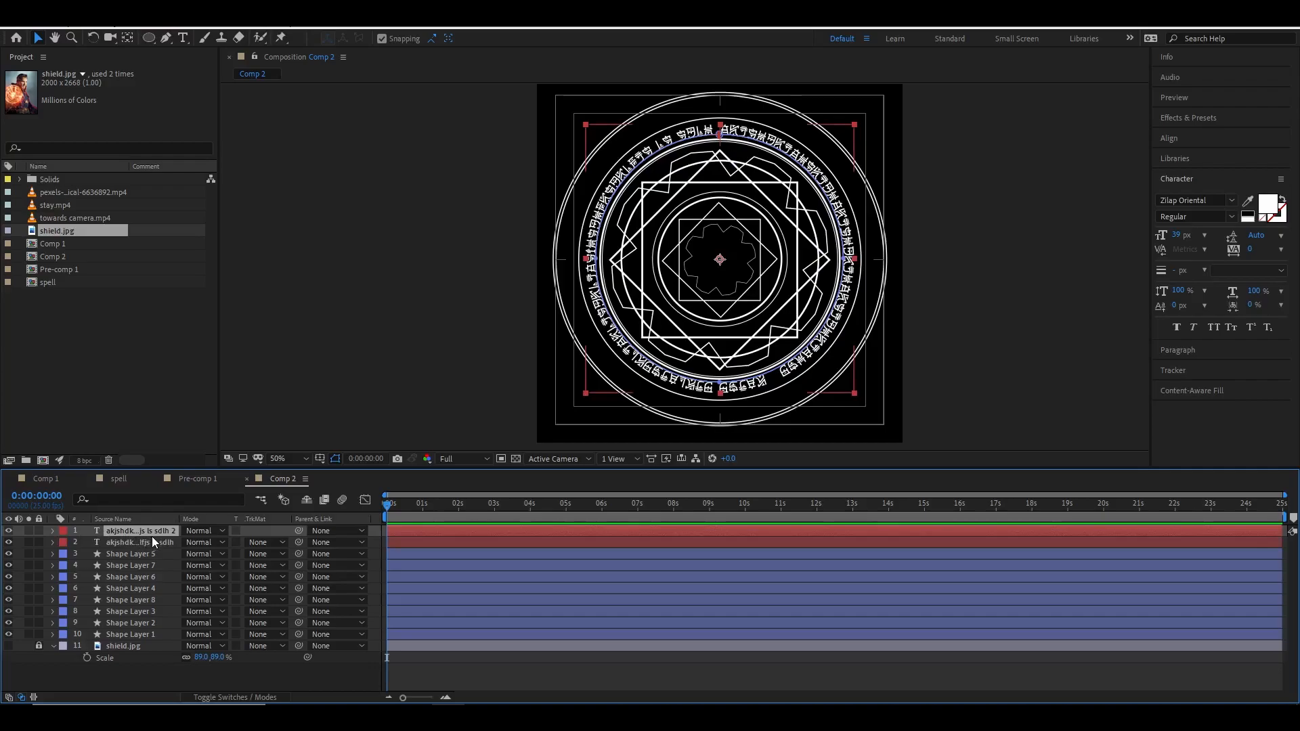
key("s")
left_click_drag(226, 542, 195, 543)
left_click(950, 369)
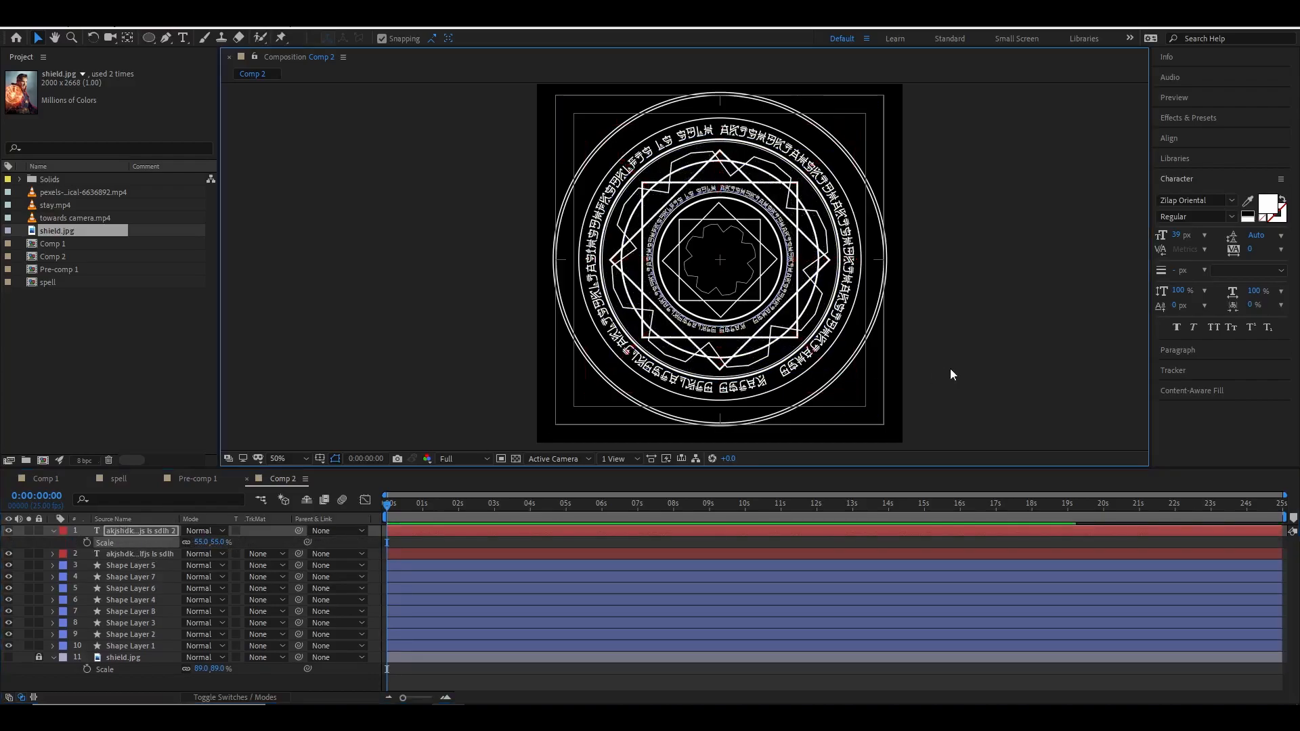
scroll(721, 291, "up", 1)
left_click_drag(718, 280, 712, 318)
scroll(713, 317, "down", 1)
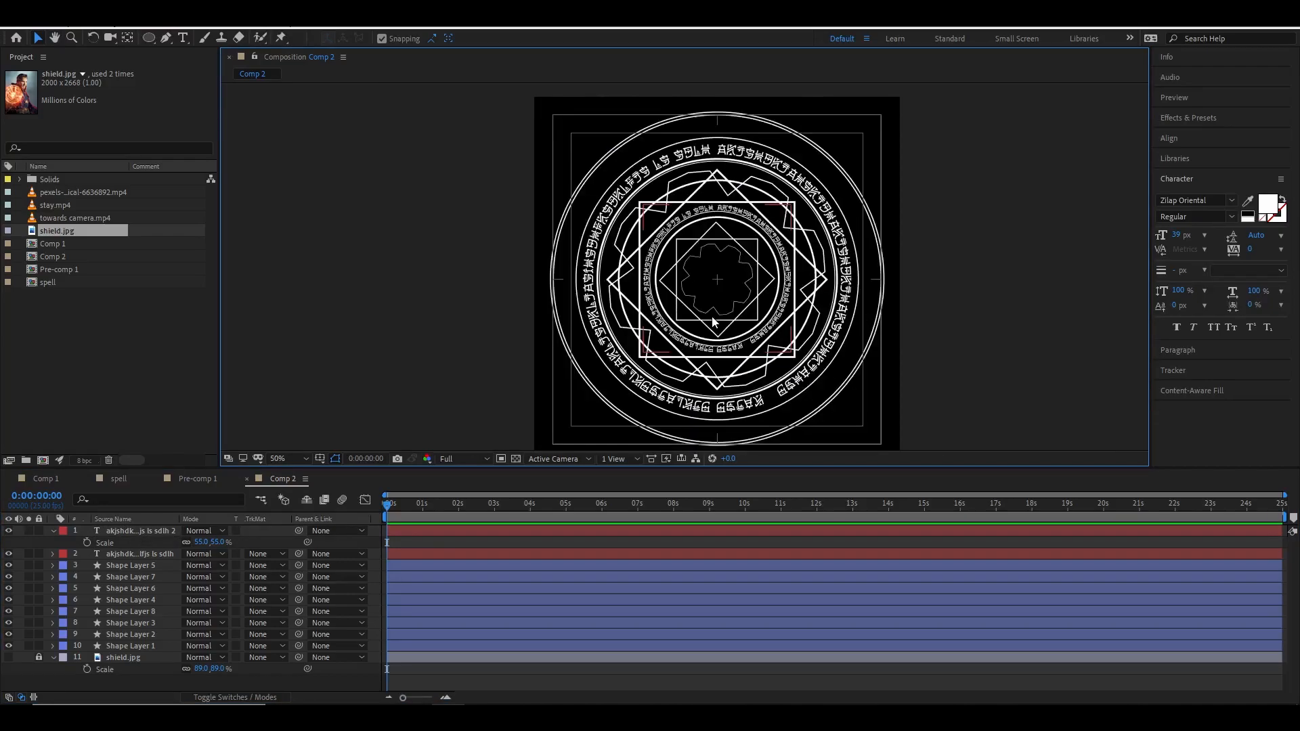
Duplicate the original text layer again and scale this copy to 136% to form an outer ring.
left_click(129, 531)
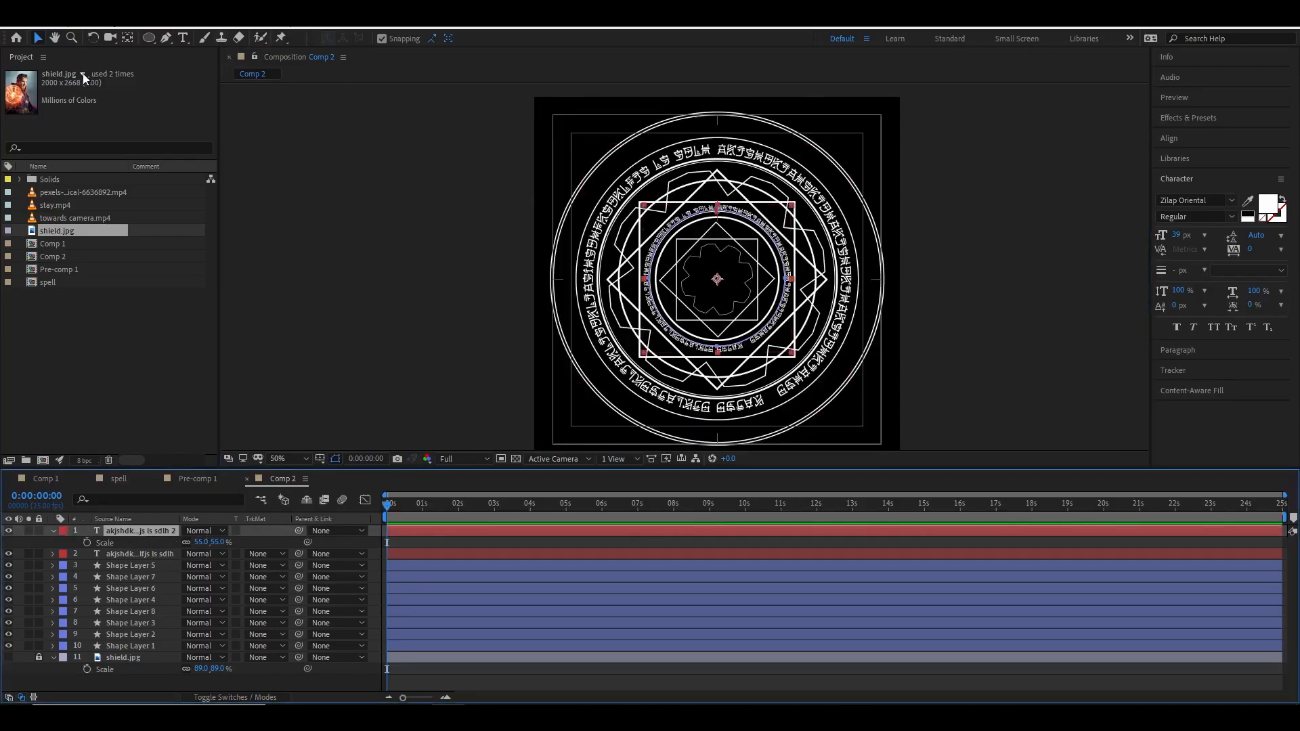
left_click(183, 38)
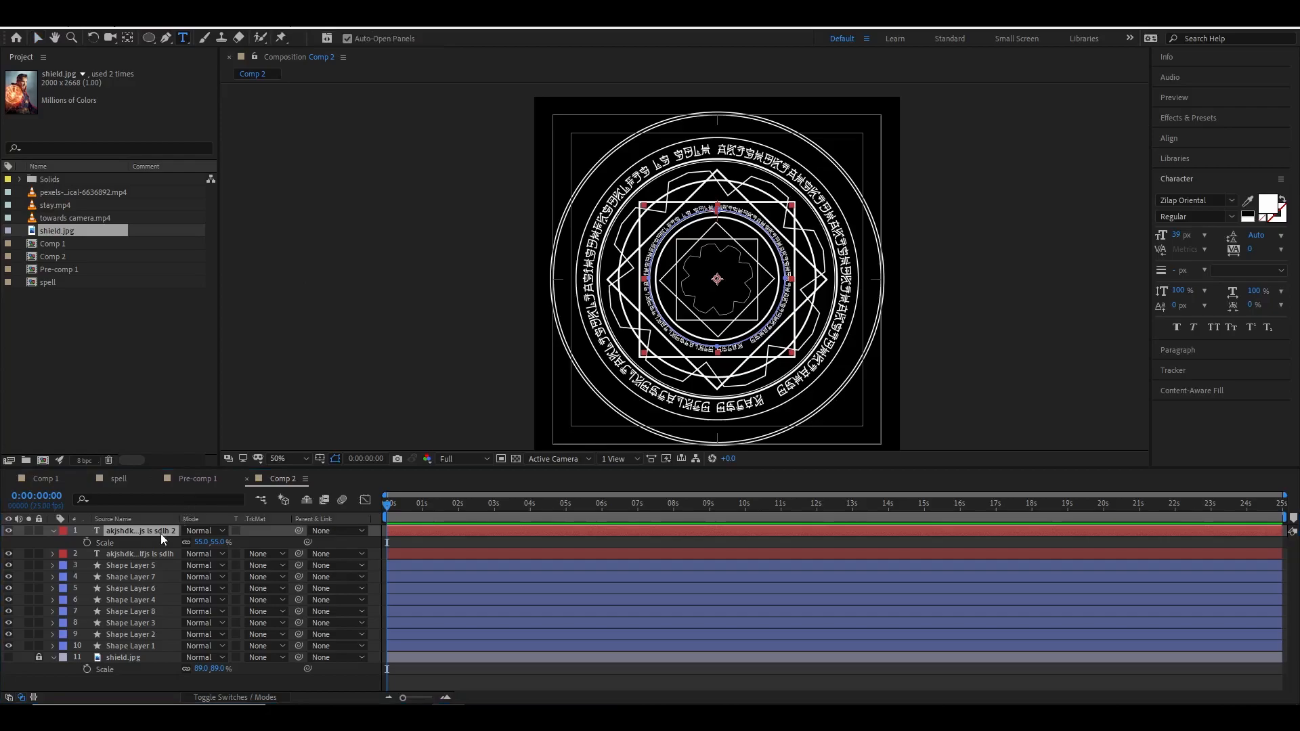
left_click(146, 554)
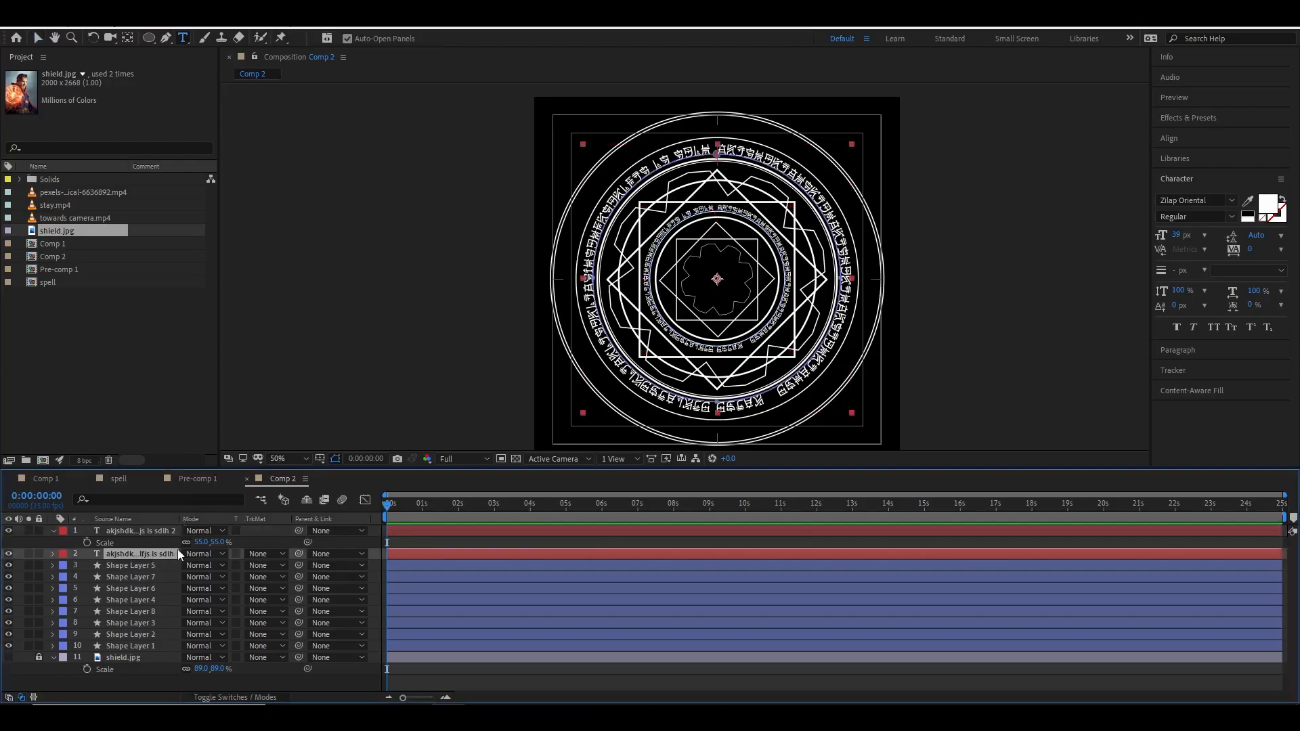
key("ctrl+d")
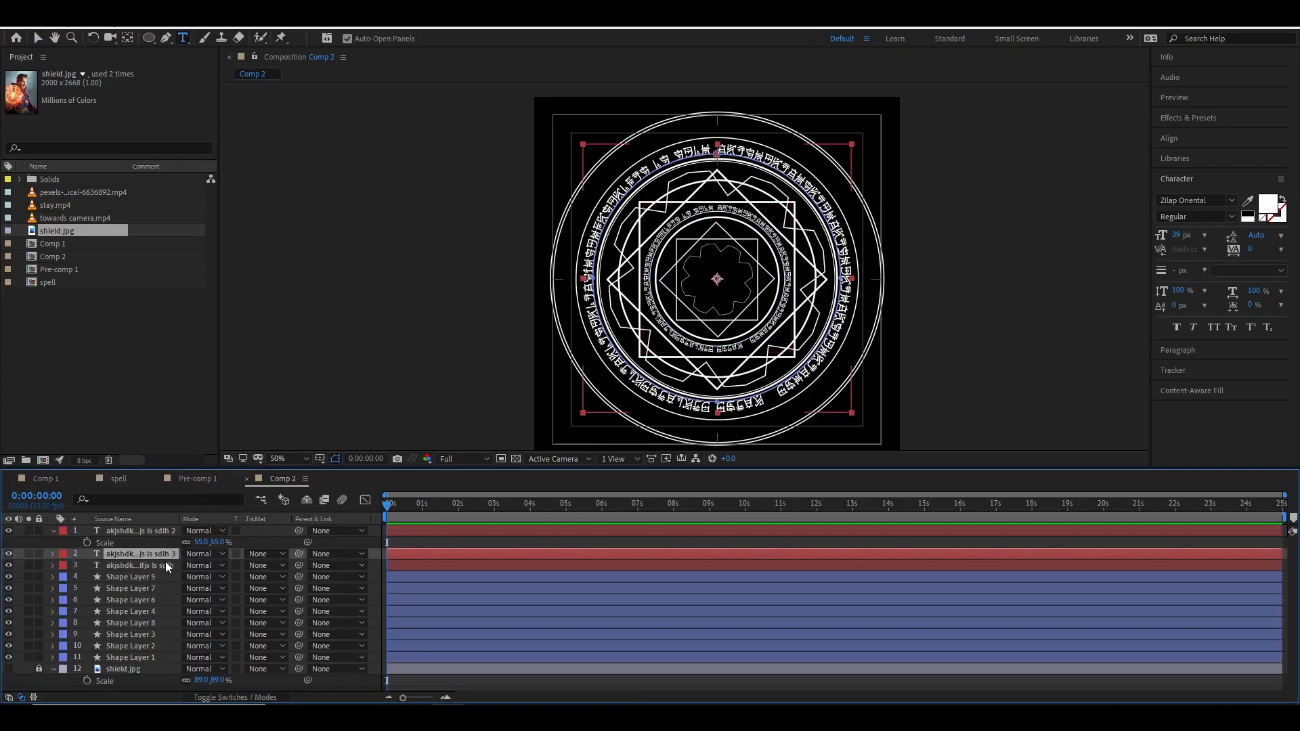
key("s")
left_click_drag(228, 568, 254, 566)
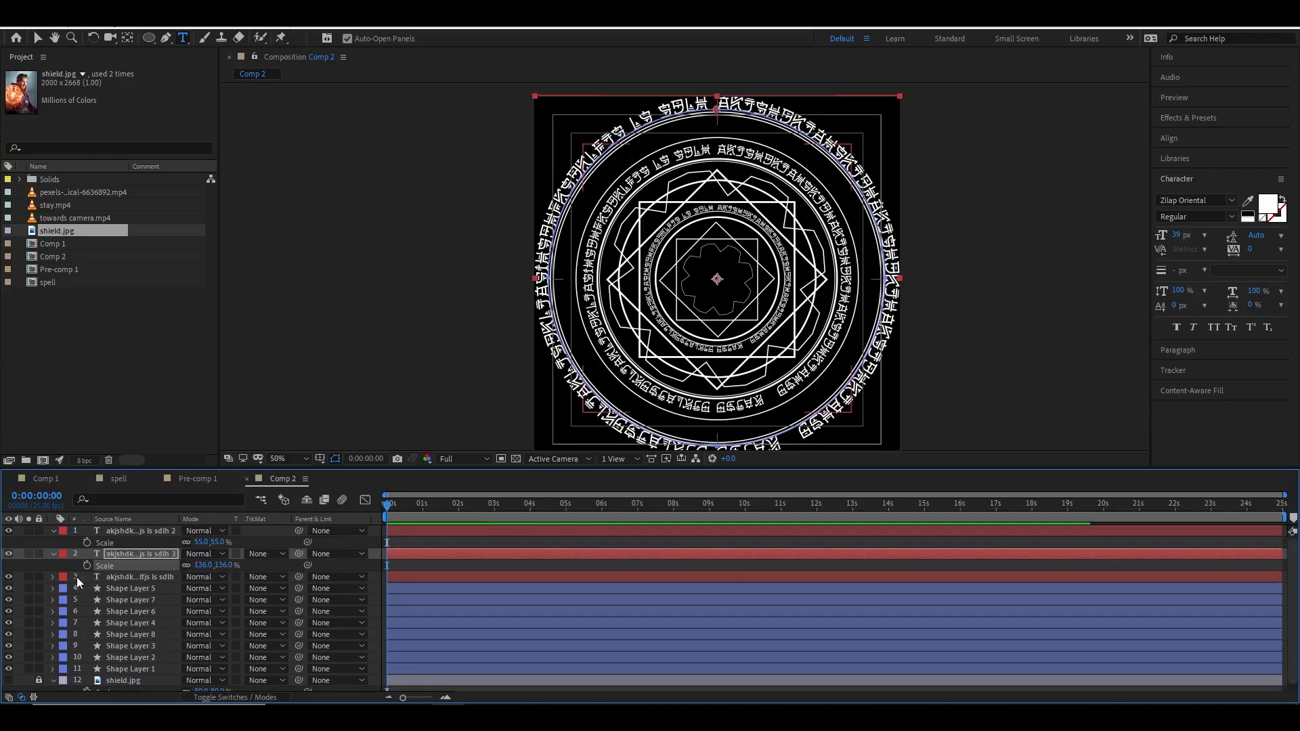
Select all text of the outer ring copy and set it to 12 px in the Alien Lines font.
double_click(134, 554)
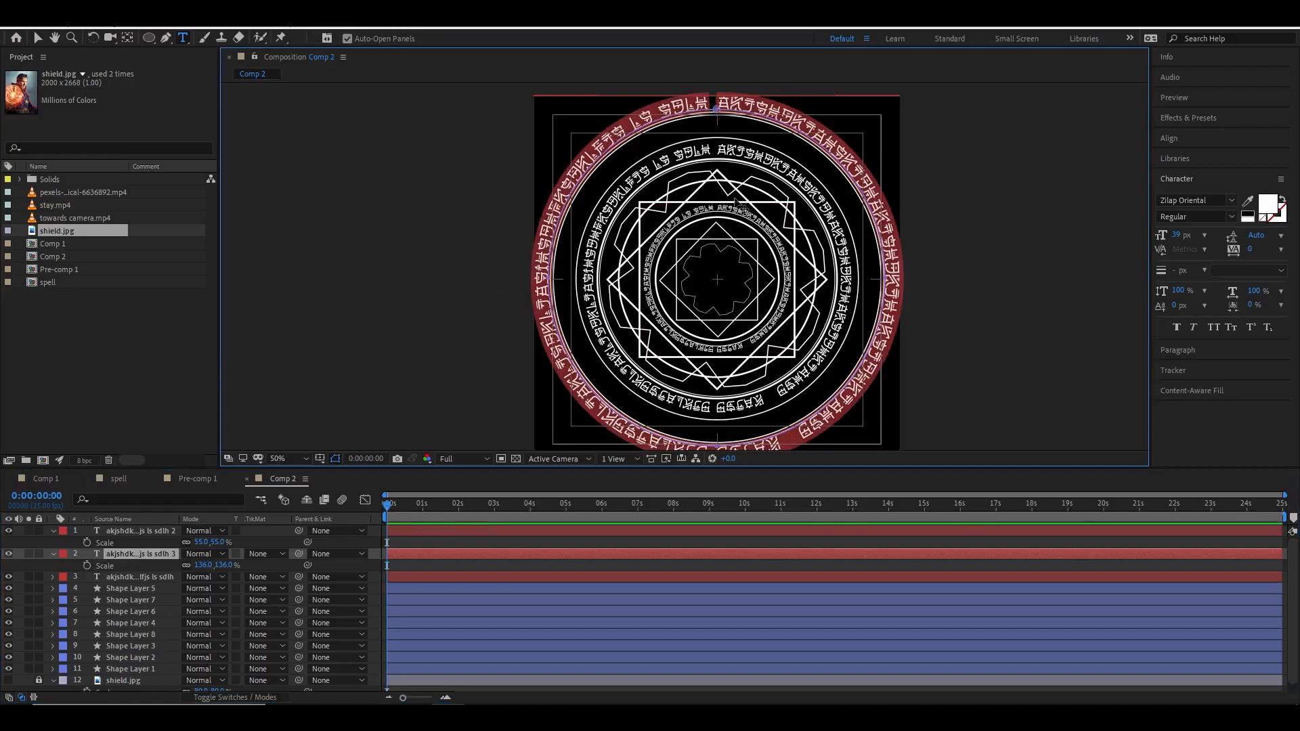
left_click_drag(1179, 235, 1160, 235)
left_click(1206, 201)
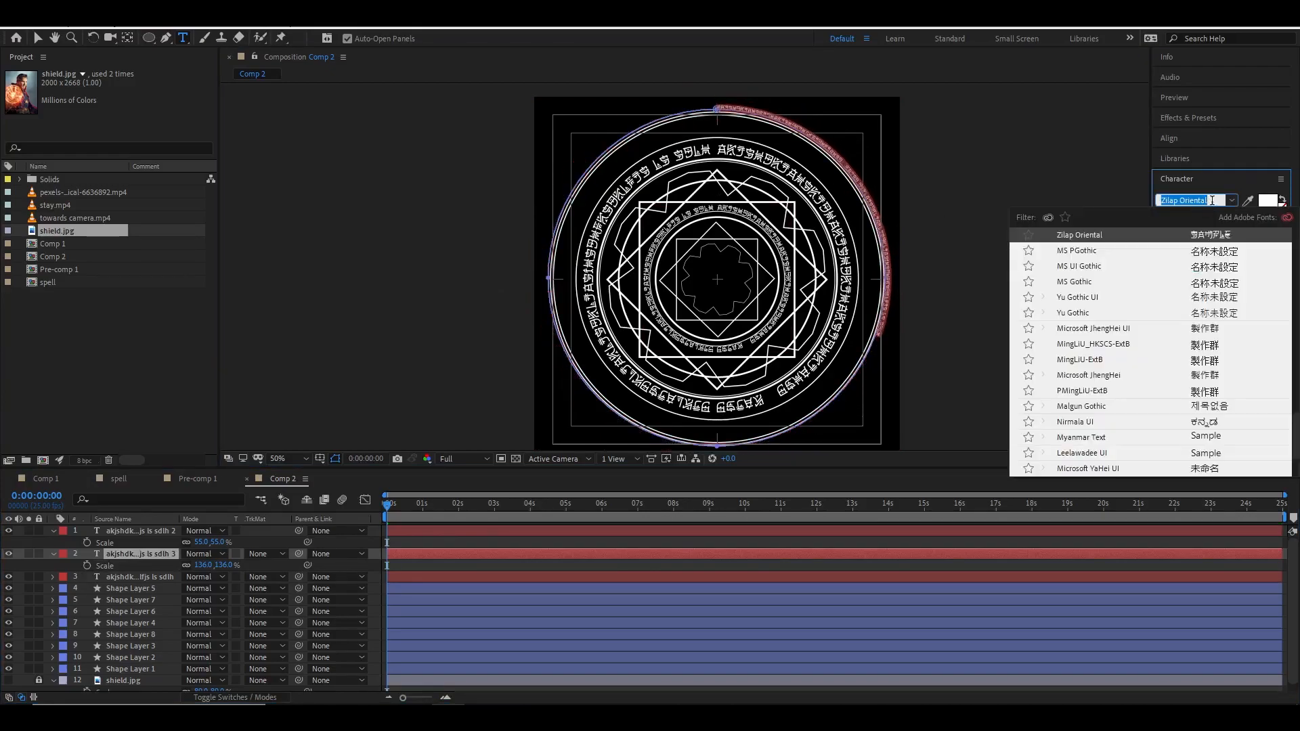
type("ali")
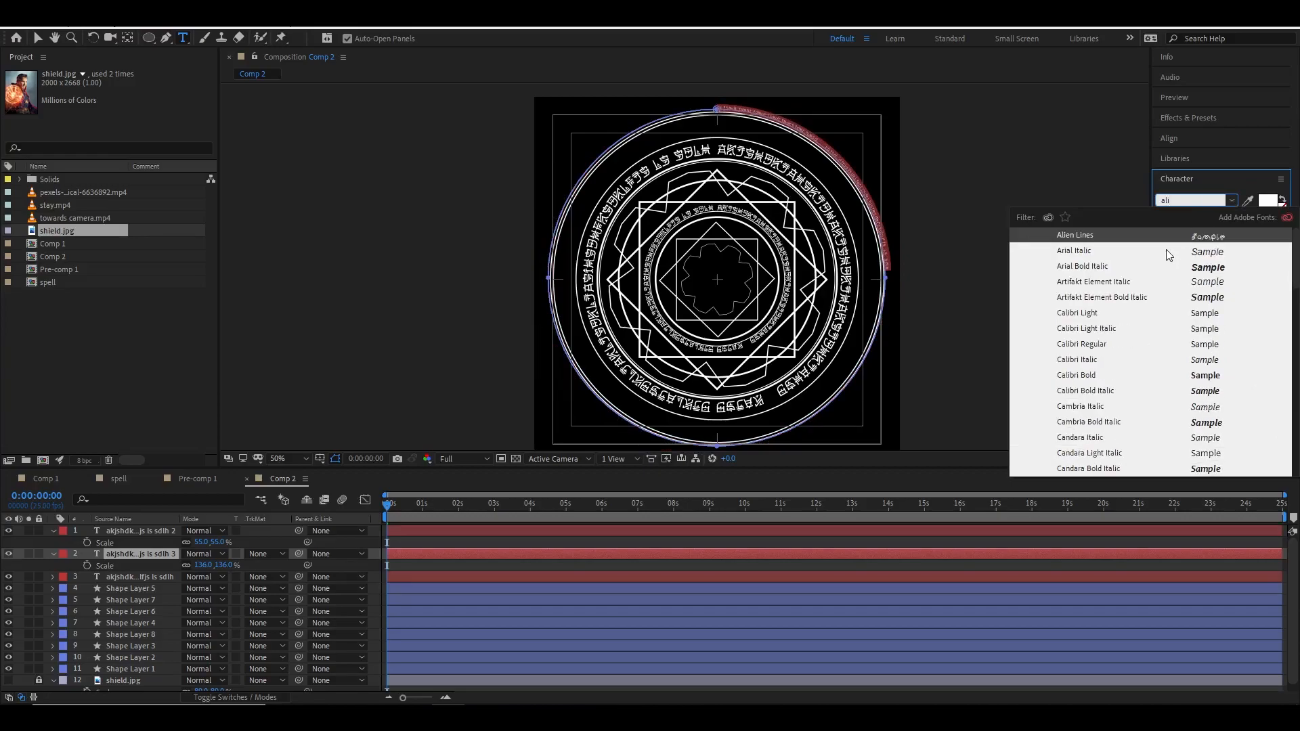
key("Return")
left_click(934, 280)
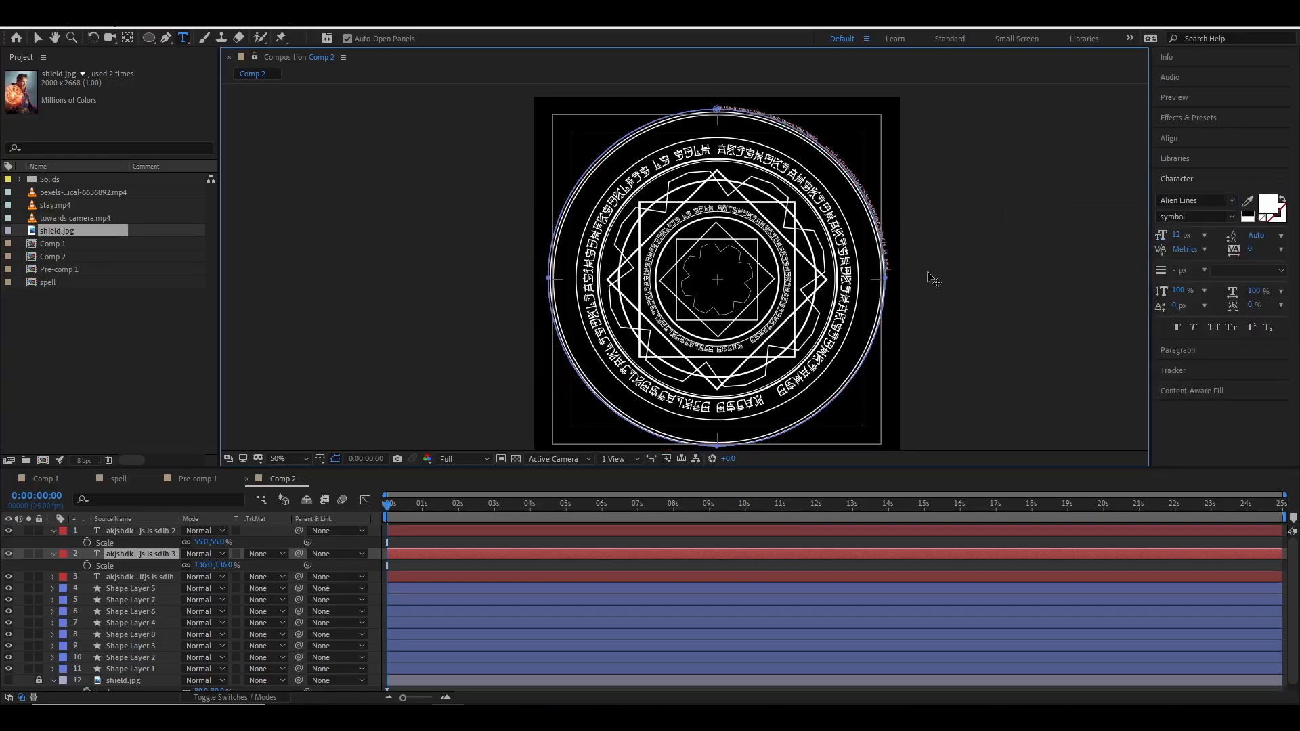
Select the outer ring's text and paste the copied text over it to fill the ring.
left_click_drag(891, 271, 805, 120)
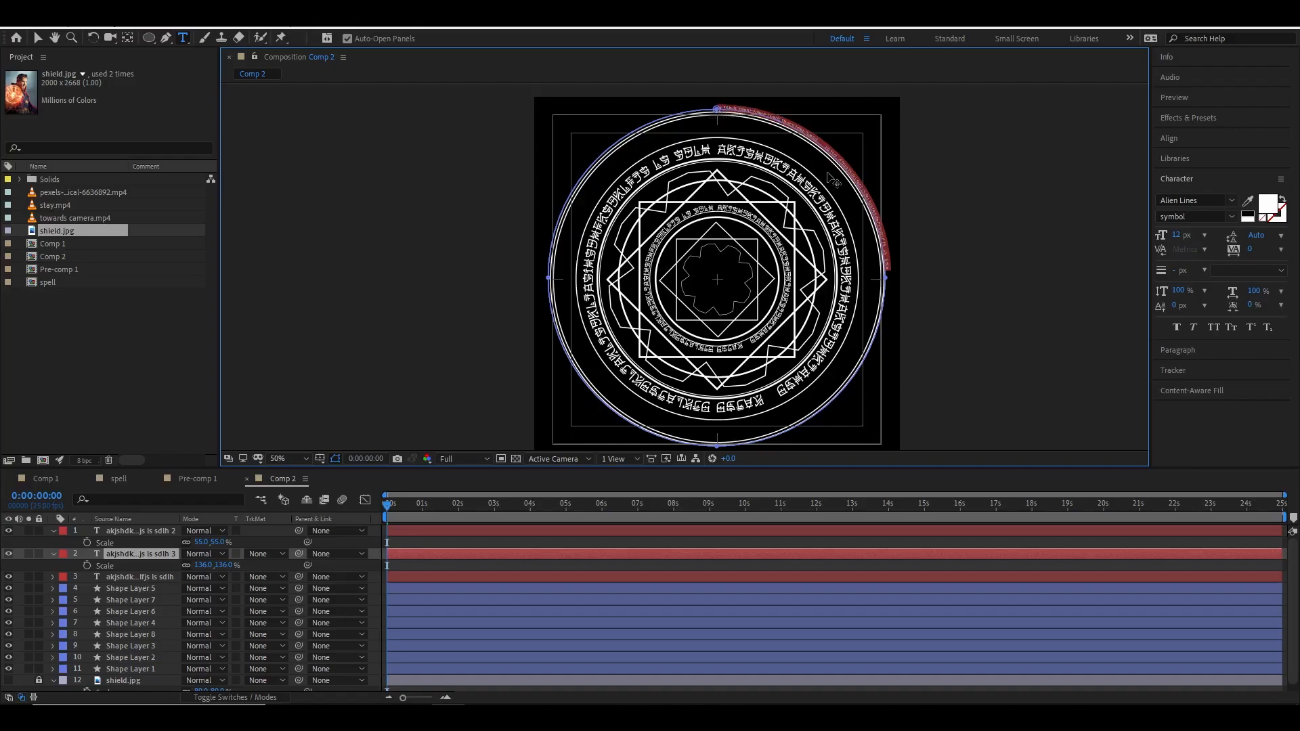
key("ctrl+v")
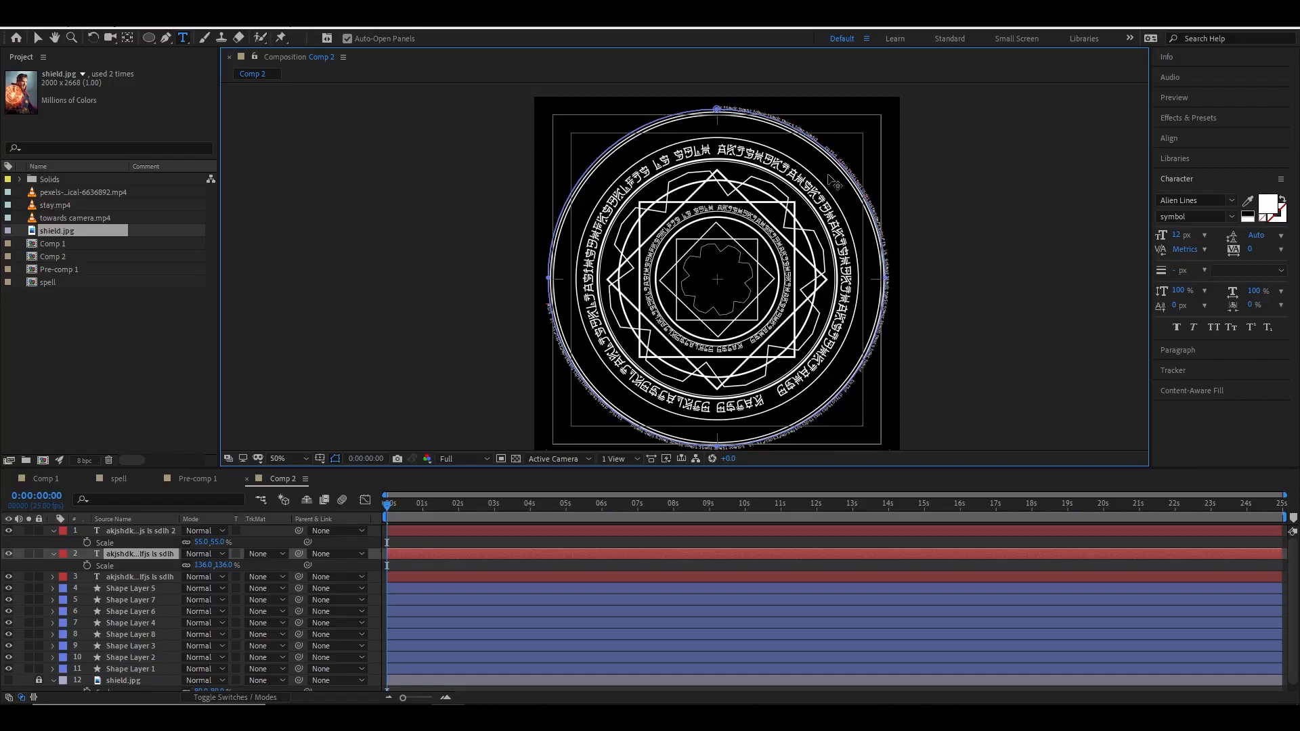
Set the outer ring's text to 18 px and delete the overlapping characters where its ends meet.
left_click(140, 555)
left_click_drag(1179, 235, 1185, 235)
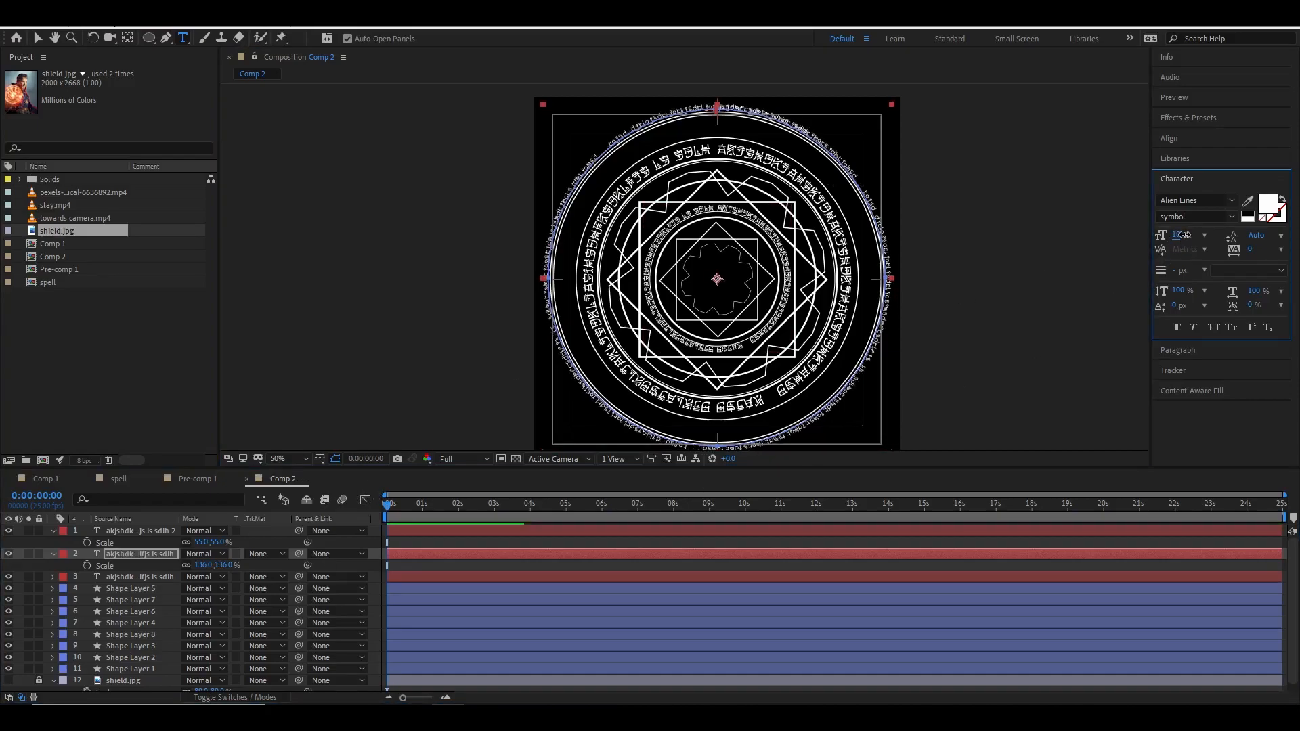
left_click(550, 274)
key("BackSpace")
key("BackSpace")
key("BackSpace")
key("BackSpace")
key("BackSpace")
key("BackSpace")
key("BackSpace")
key("BackSpace")
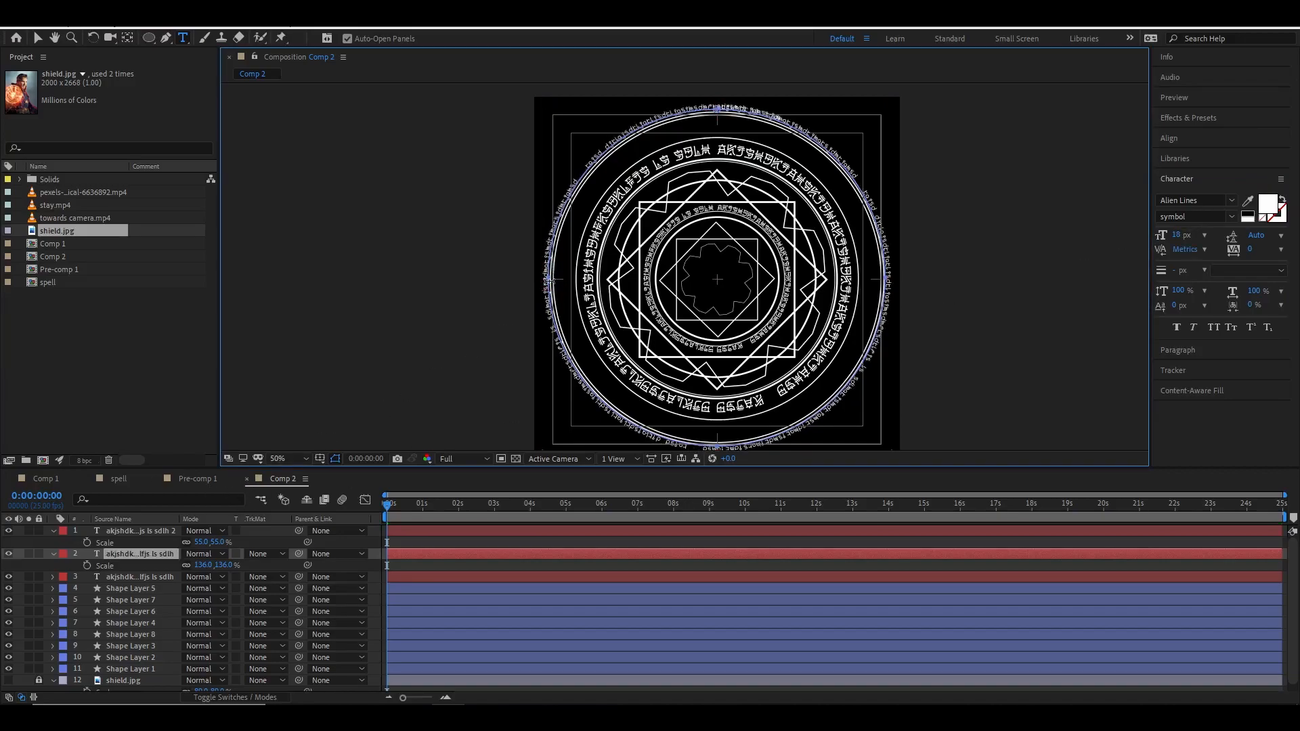
key("BackSpace")
key("BackSpace")
key("BackSpace")
key("BackSpace")
key("BackSpace")
key("BackSpace")
key("BackSpace")
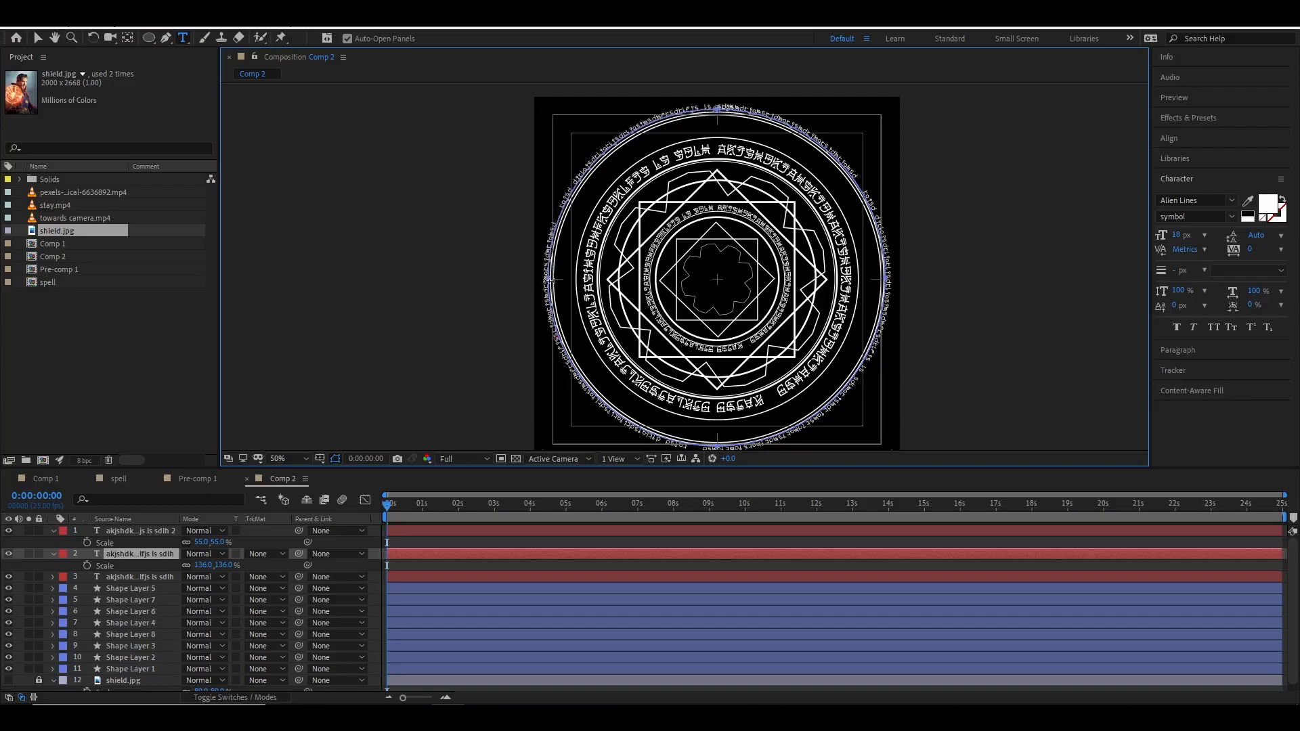
key("BackSpace")
left_click(339, 460)
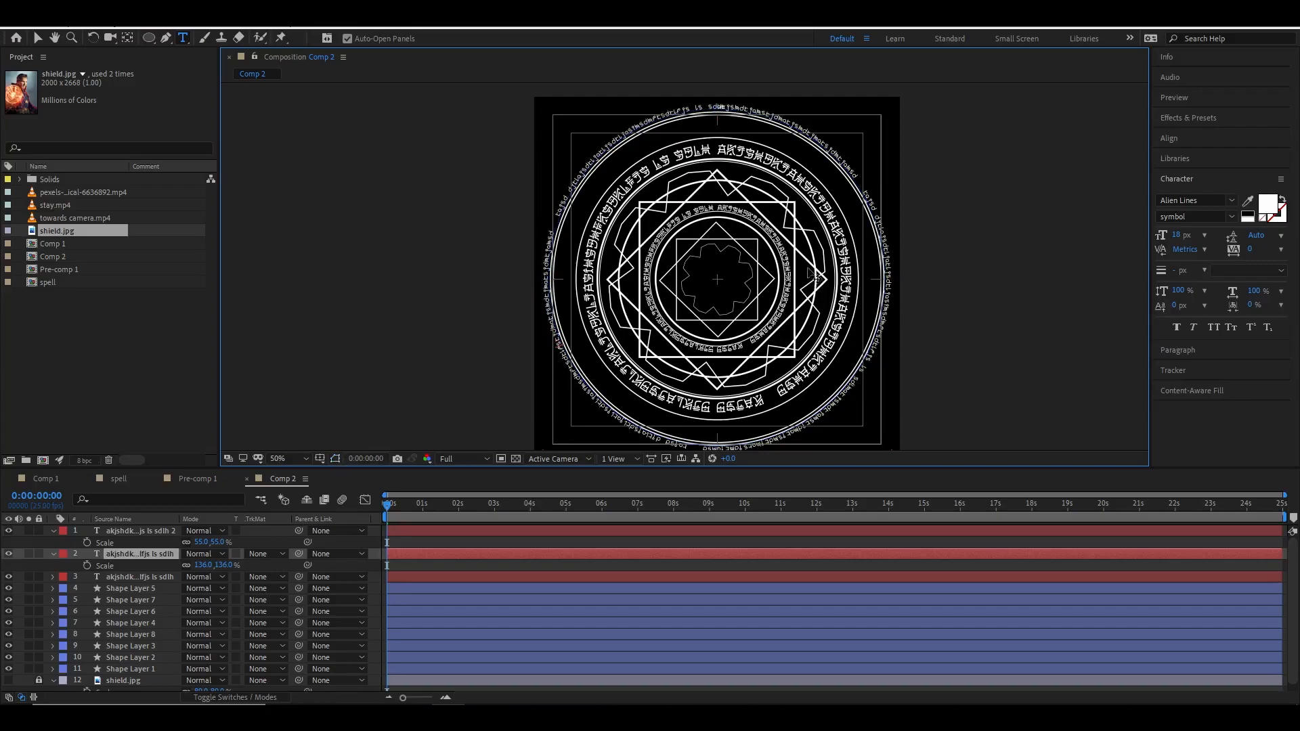
left_click(37, 38)
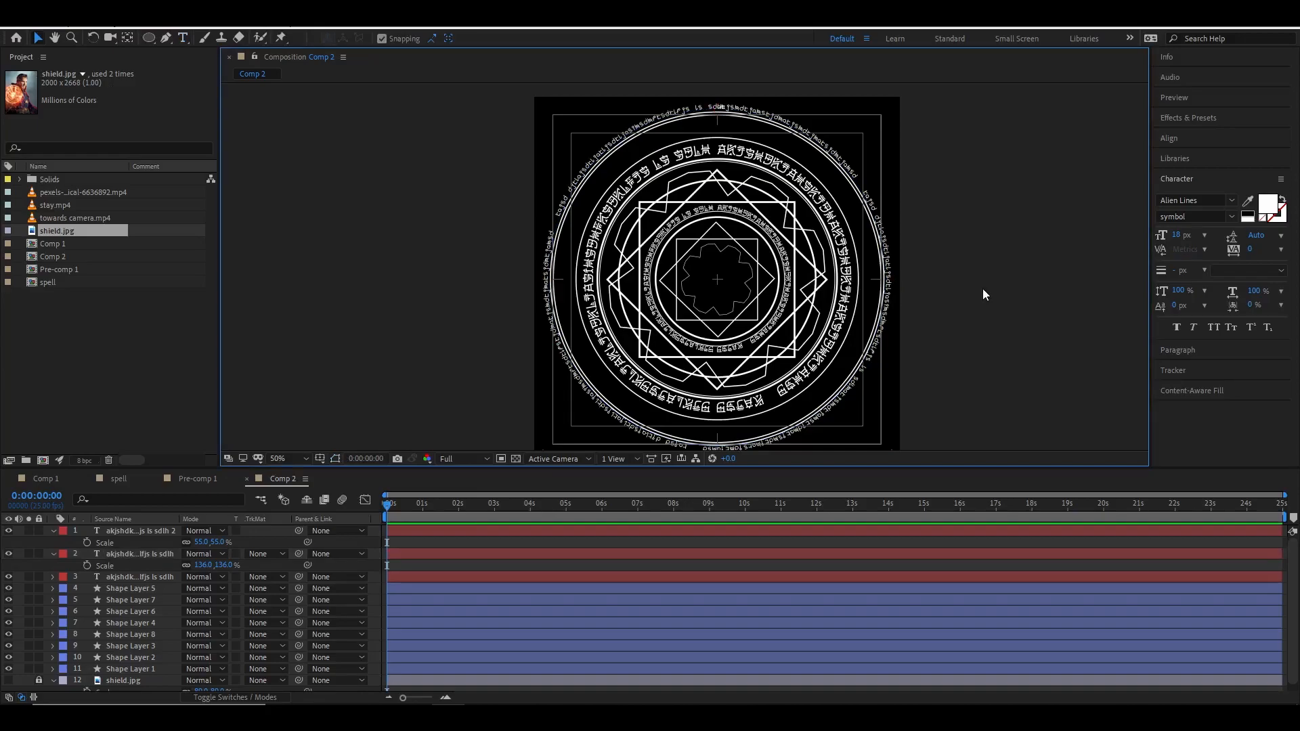
Duplicate the outer text ring layer and scale the copy down to 114%.
left_click(122, 531)
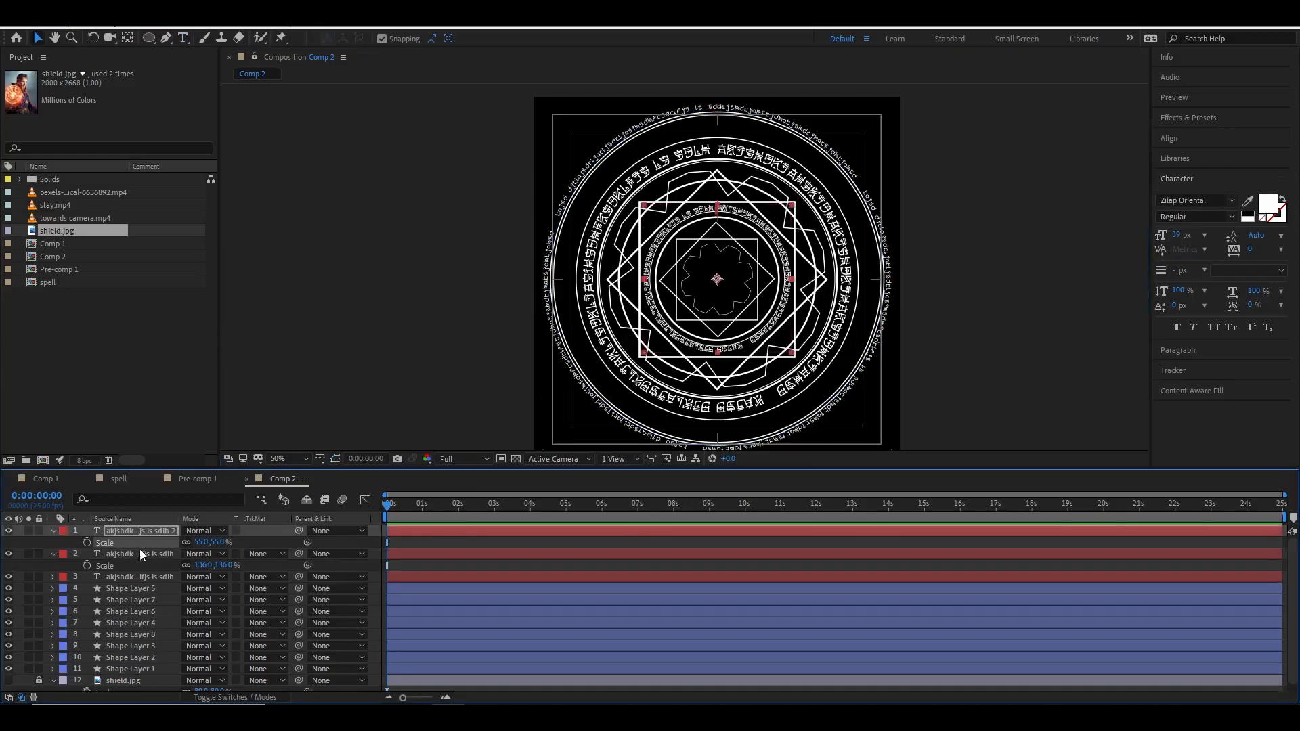
left_click(139, 553)
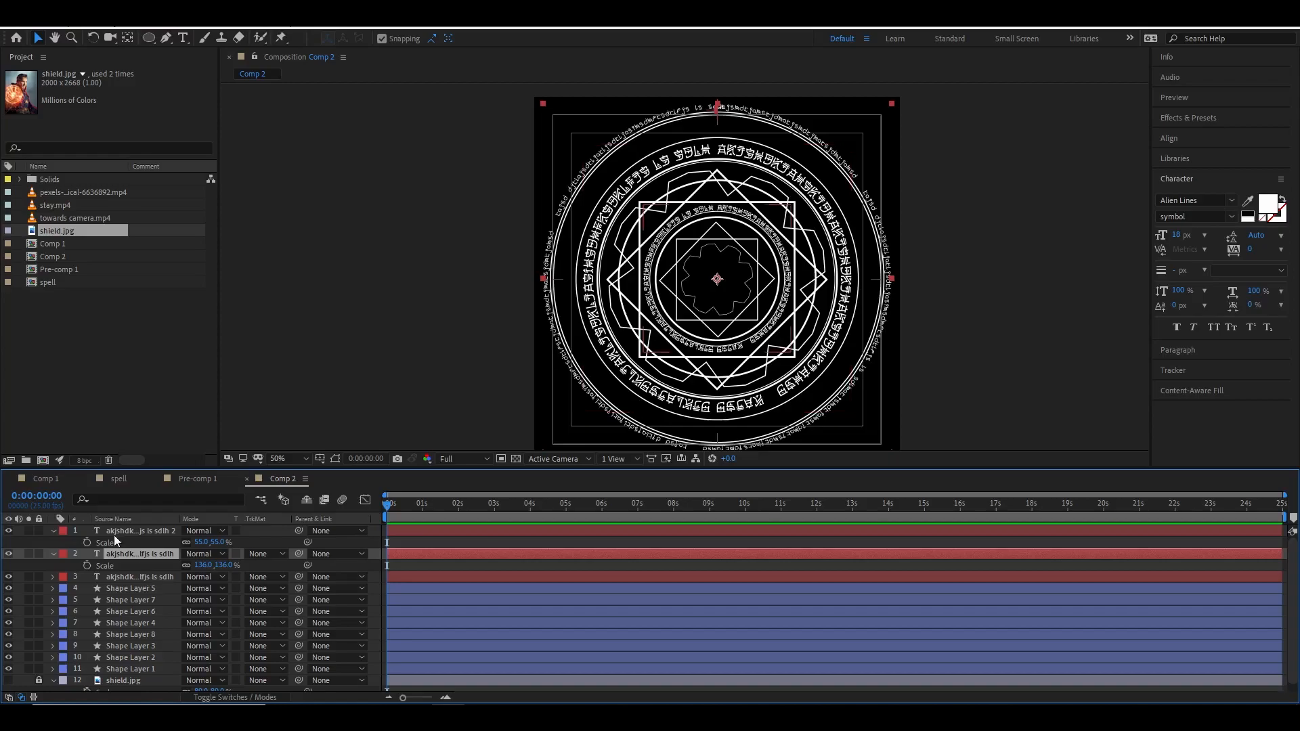
left_click(10, 555)
left_click(9, 554)
left_click(126, 558)
key("ctrl+d")
left_click_drag(228, 570, 214, 566)
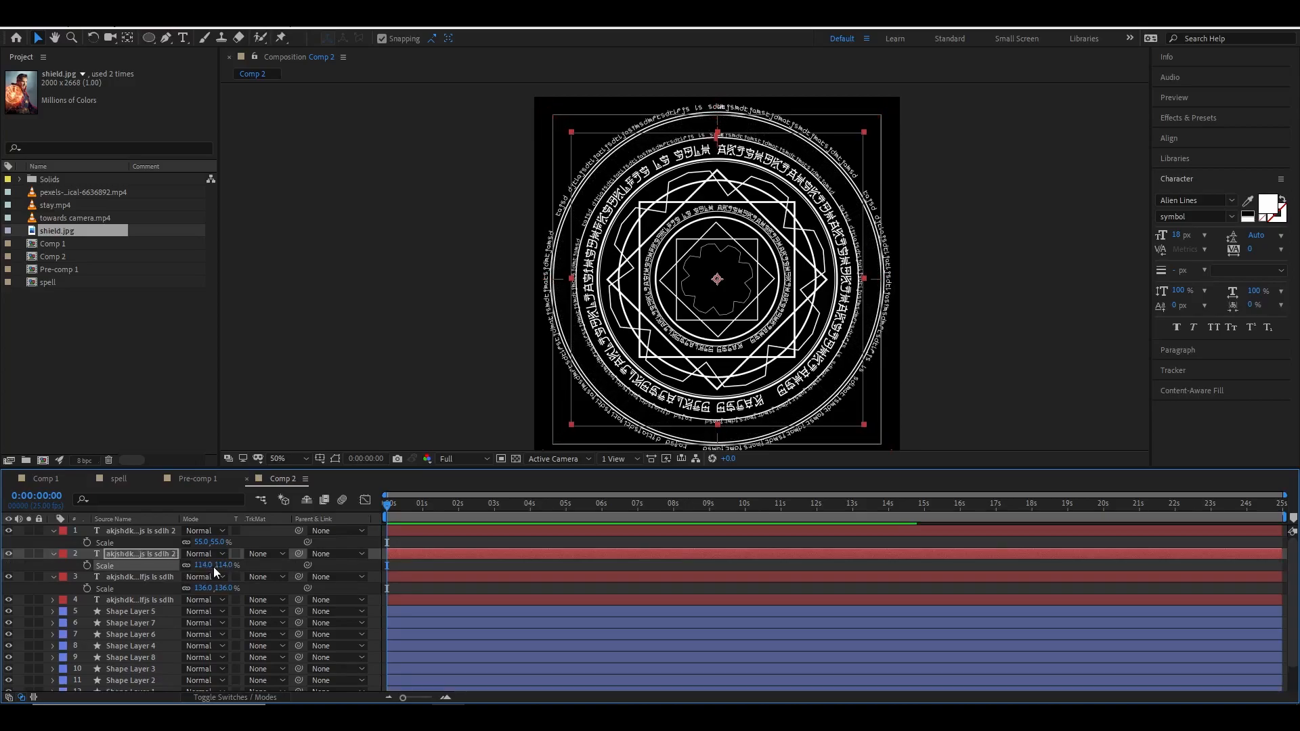
Duplicate the ring layer again and set this copy's scale to 127%.
key("ctrl+d")
left_click_drag(221, 568, 229, 565)
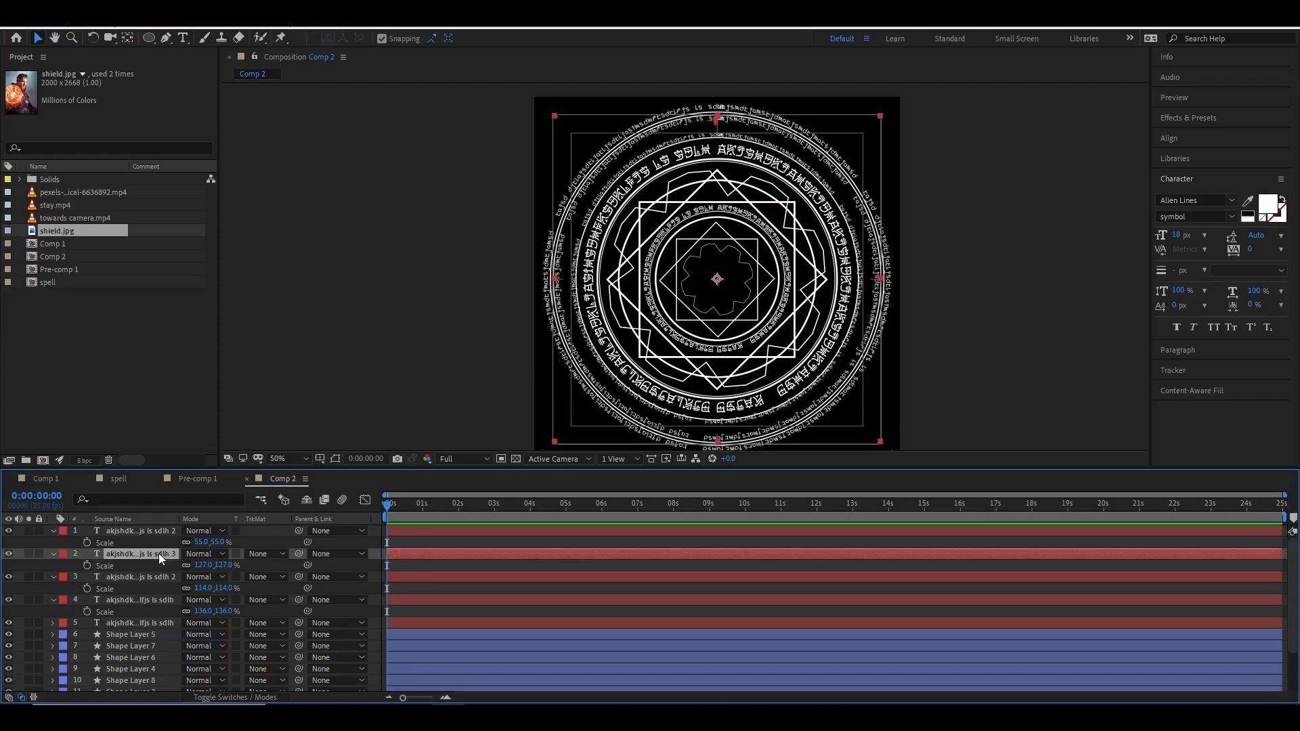
Duplicate another text ring and scale it to 73% to form an inner ring.
key("ctrl+d")
type("75")
key("Return")
left_click_drag(192, 566, 191, 566)
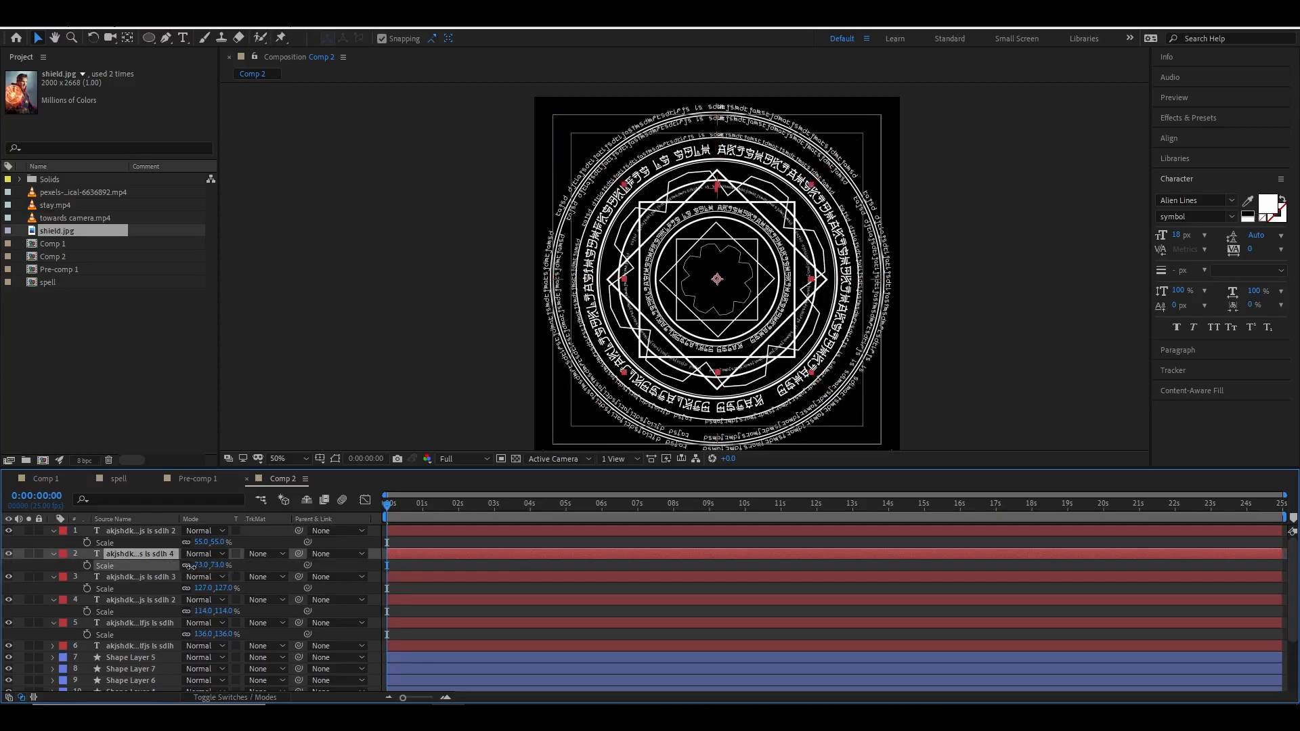
Collapse the layer properties and toggle the bottom shape layers' visibility to compare the design.
left_click(311, 244)
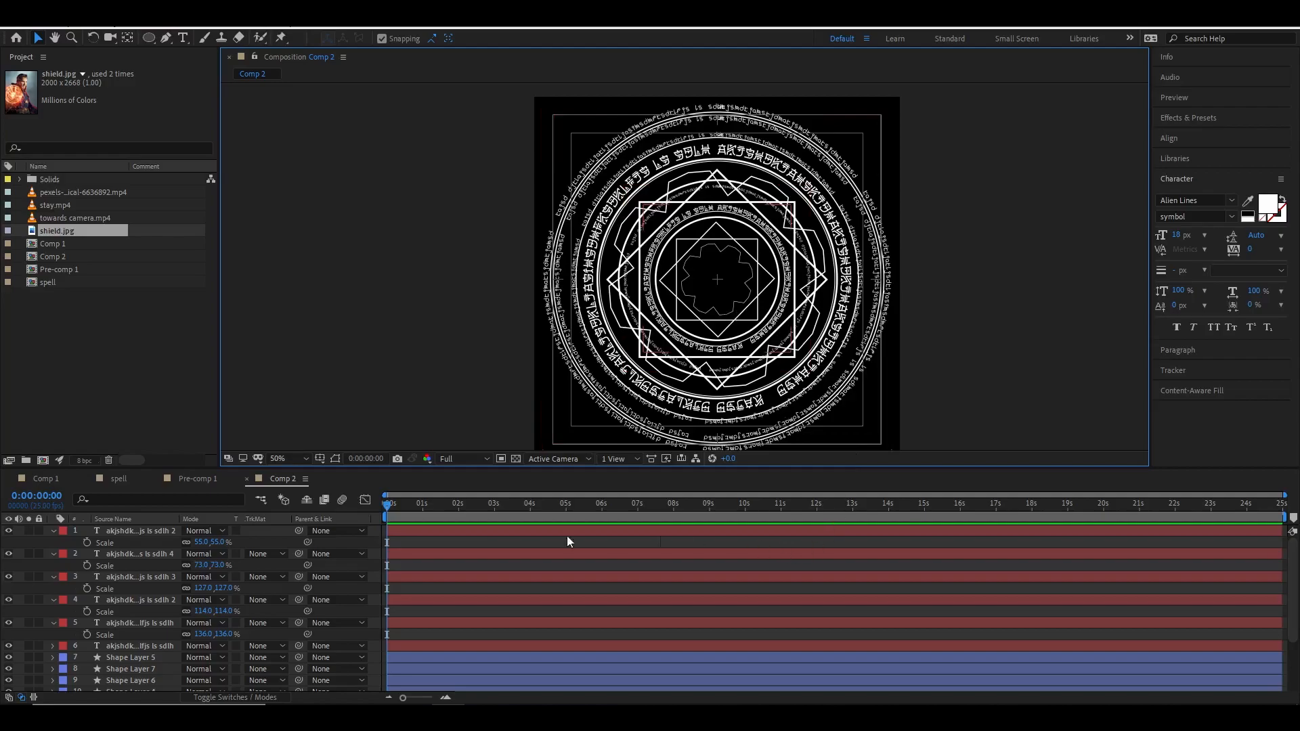
left_click(53, 531)
left_click(52, 544)
left_click(54, 554)
left_click(54, 566)
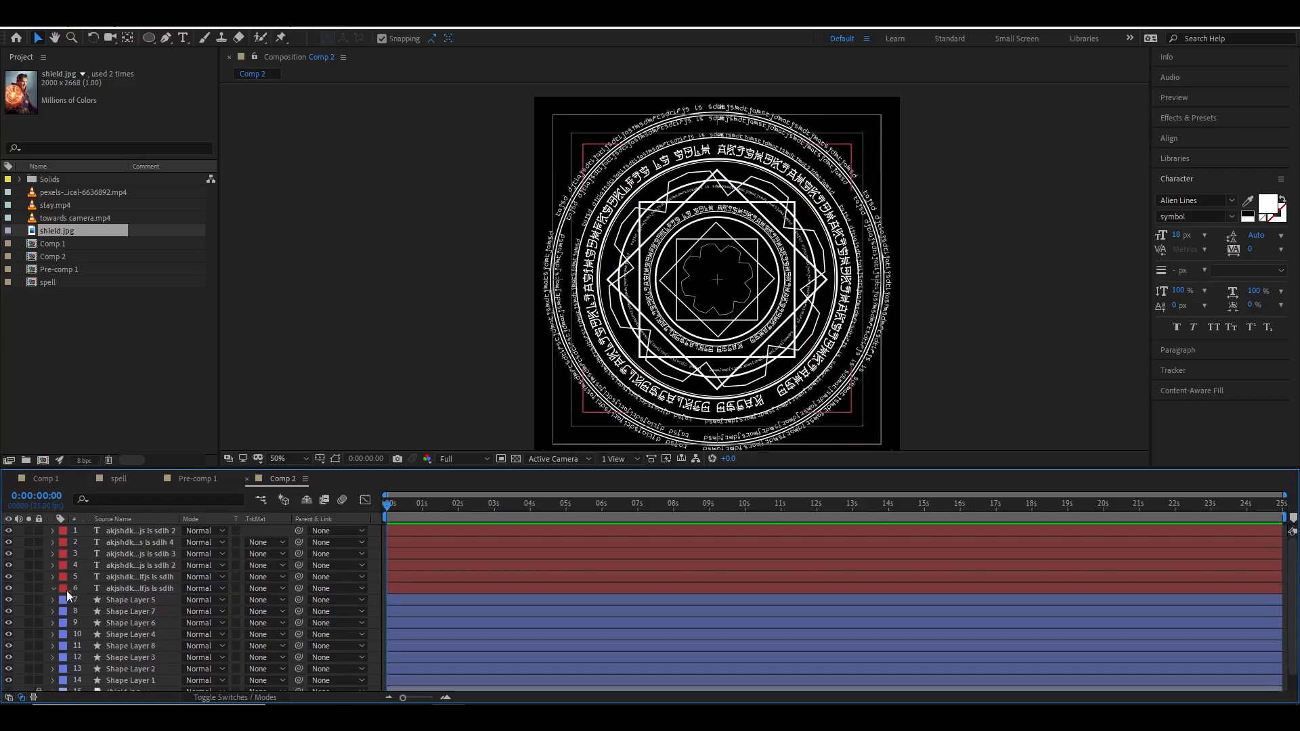
left_click(53, 600)
left_click(54, 538)
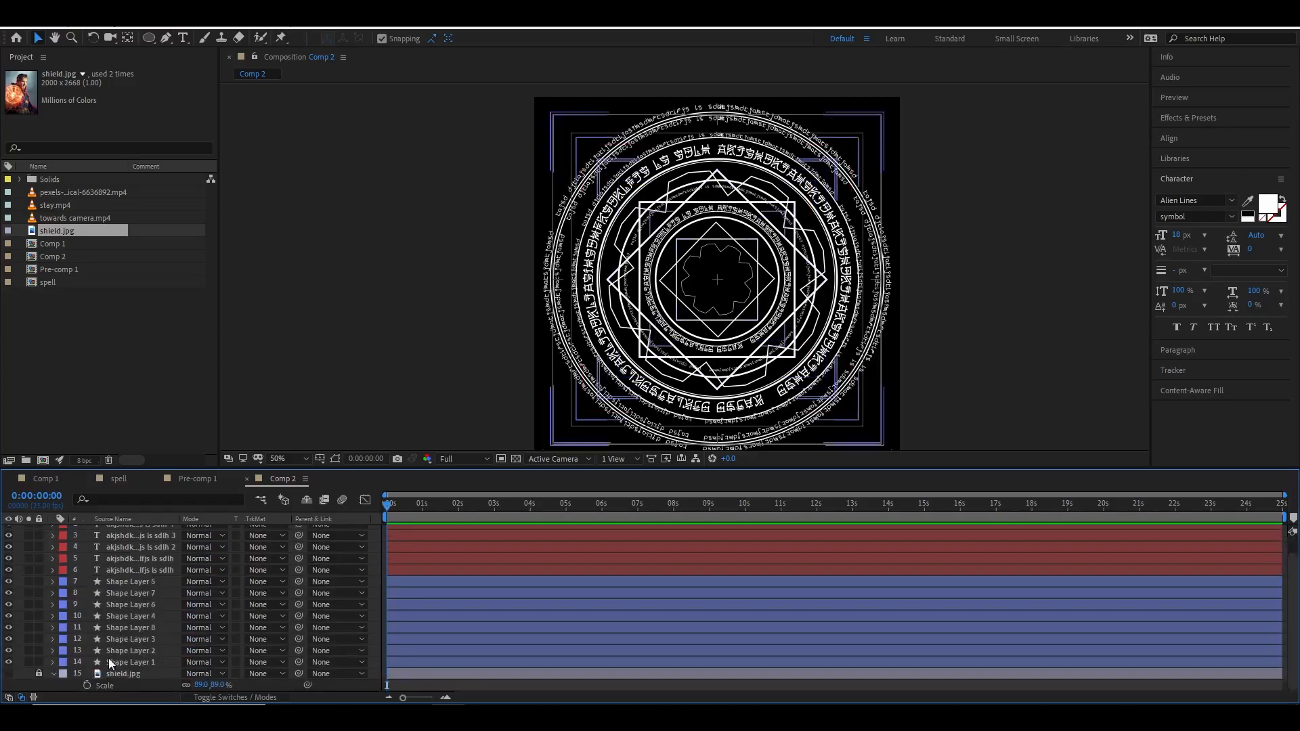
left_click(128, 661)
left_click(9, 662)
left_click(10, 662)
left_click(9, 662)
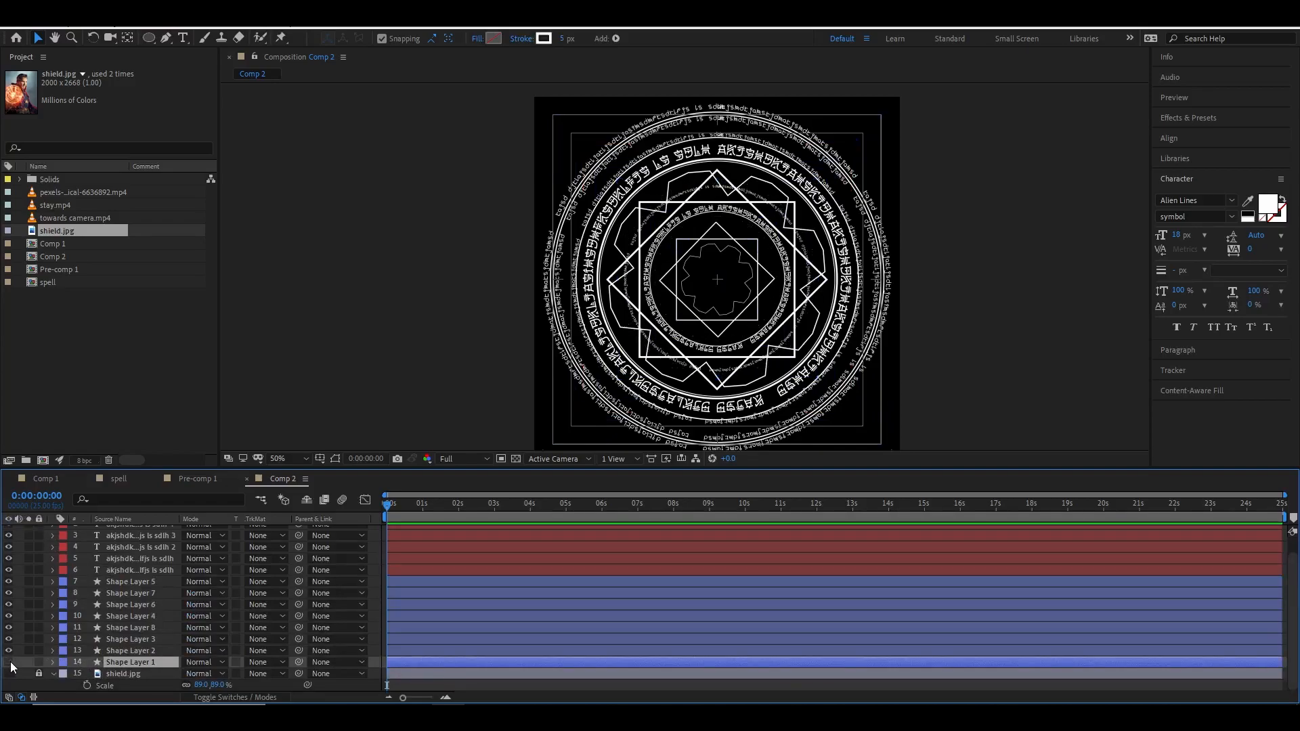
left_click(10, 651)
left_click(11, 651)
left_click(10, 650)
left_click(10, 651)
left_click(10, 650)
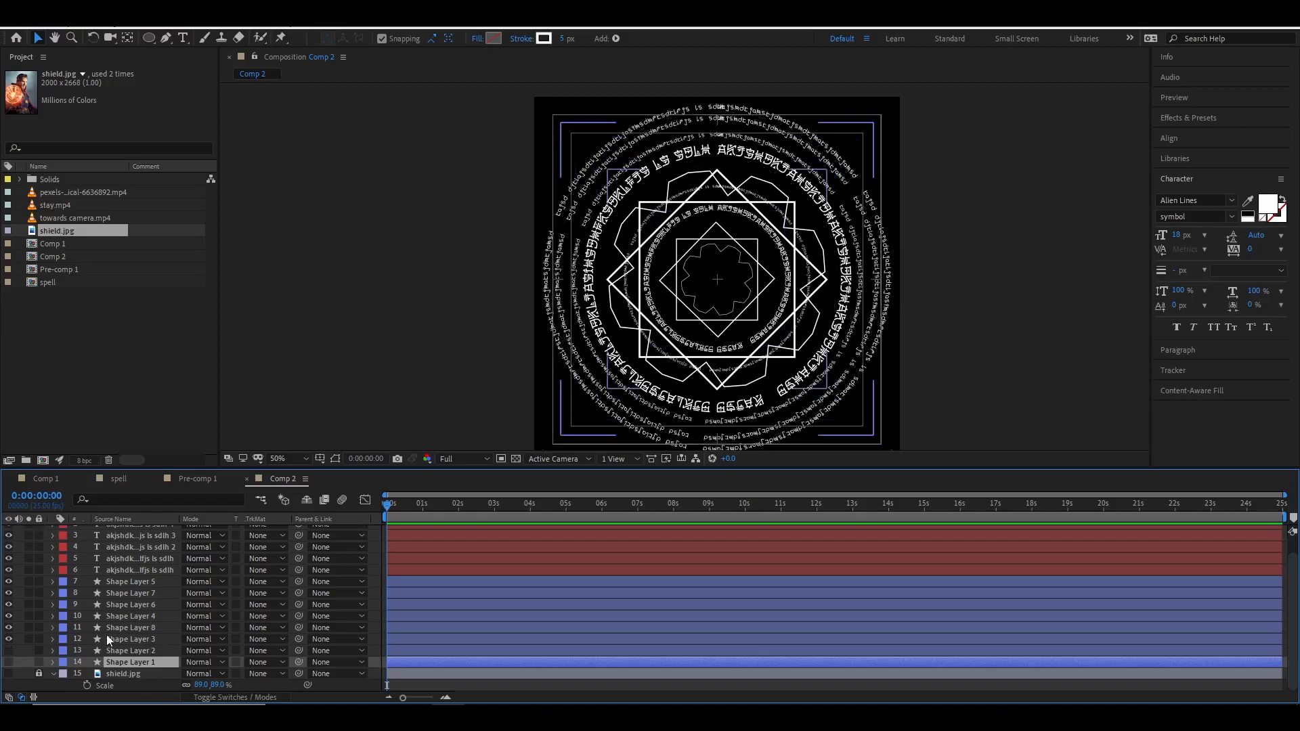
Select the text rings and upper shape layers, reveal Rotation, and set a starting rotation keyframe on all.
left_click(126, 640)
scroll(139, 627, "up", 1)
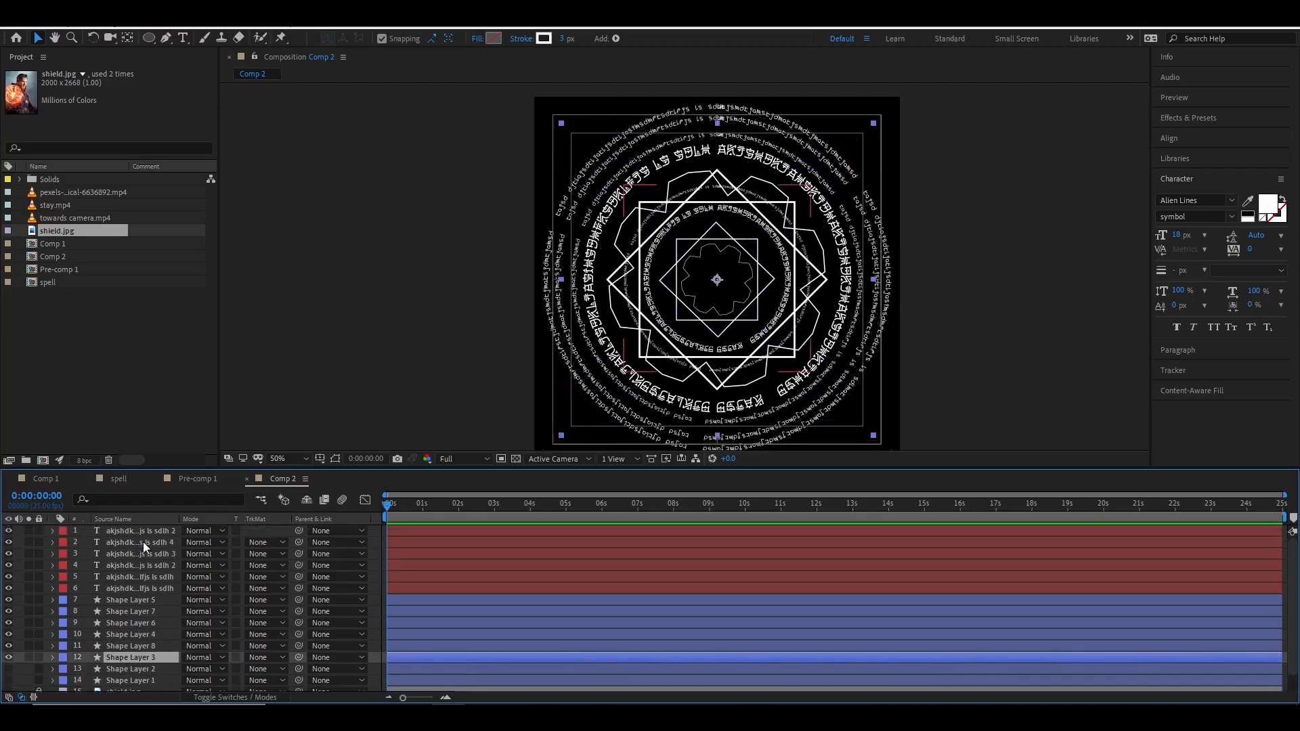
left_click(144, 531, "shift")
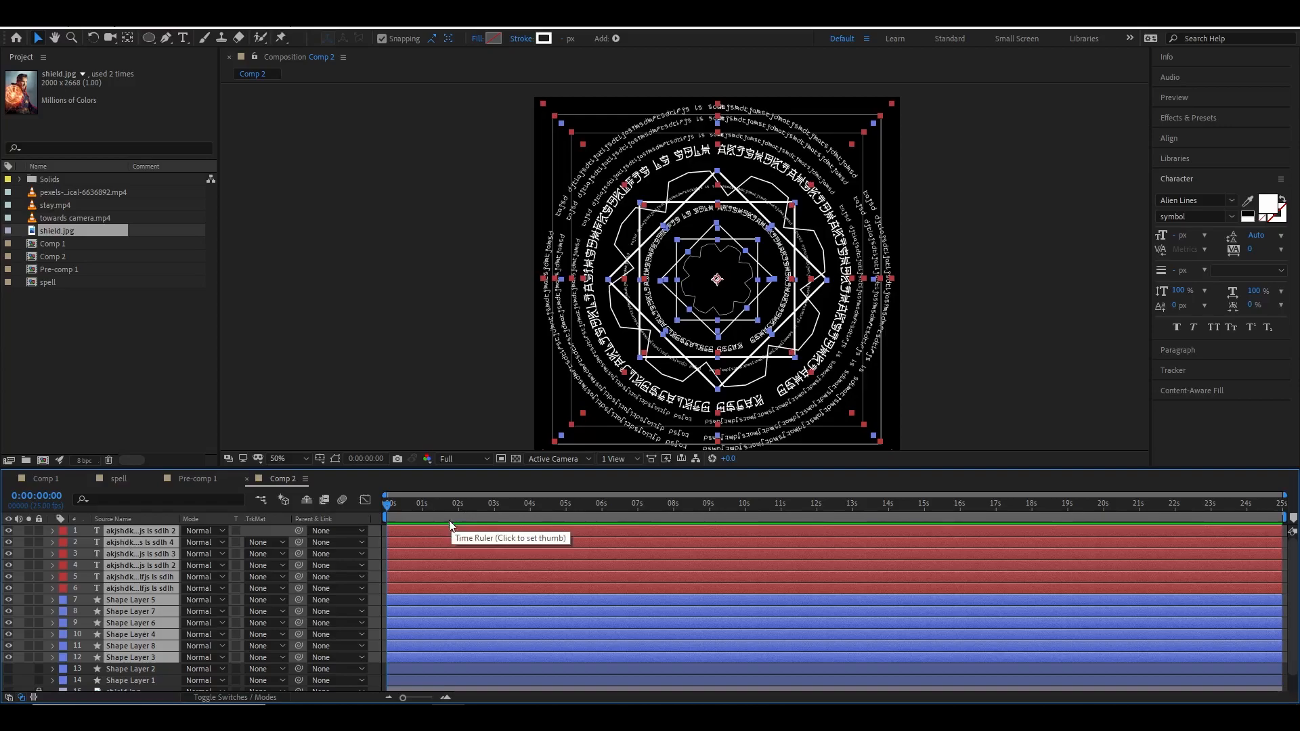
key("r")
scroll(403, 582, "down", 1)
scroll(123, 546, "up", 1)
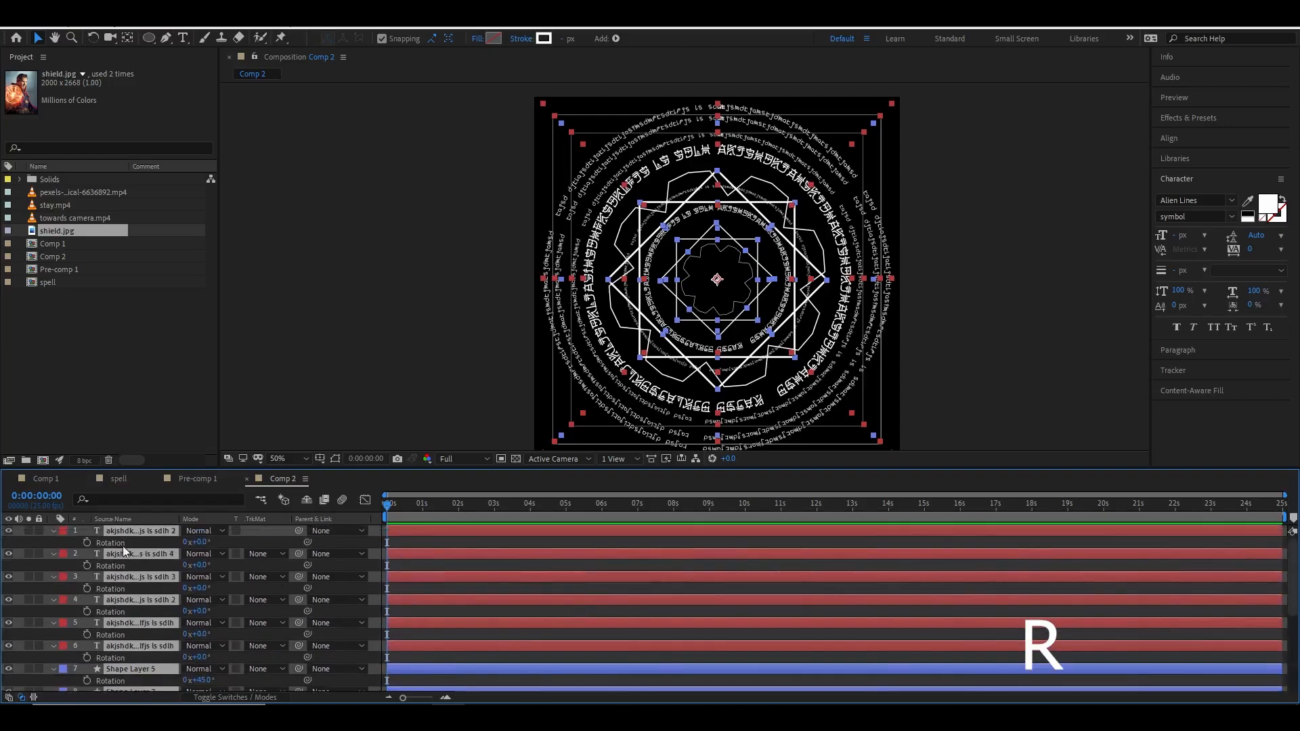
scroll(140, 567, "down", 3)
scroll(145, 615, "up", 3)
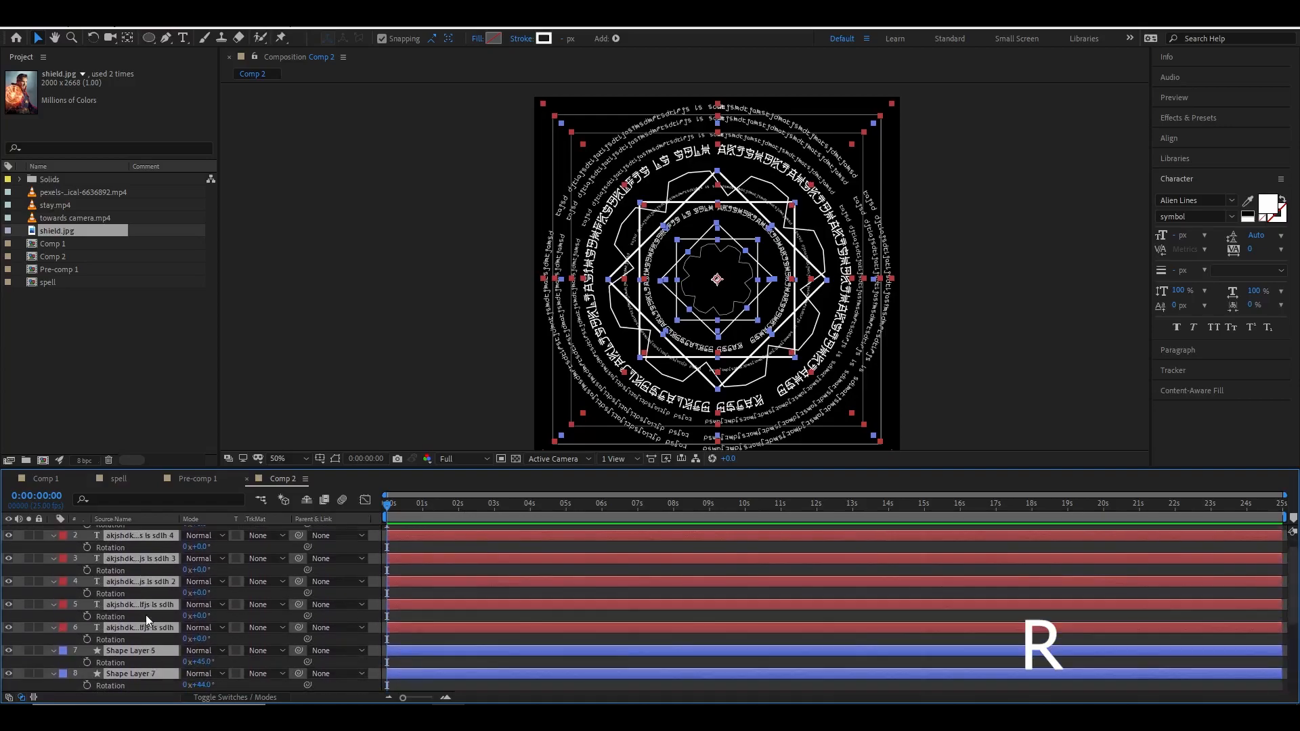
left_click(88, 542)
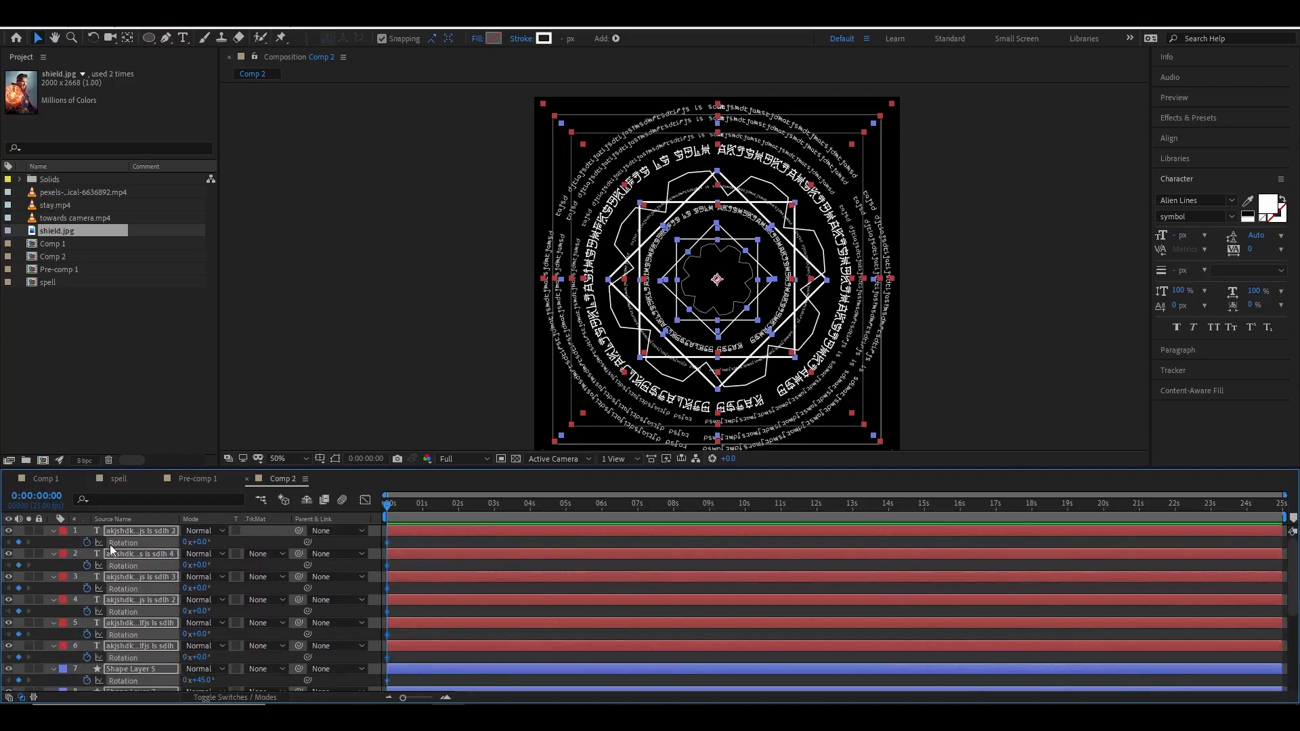
Move the time indicator to 0:00:14:24 and end the work area there.
scroll(137, 610, "down", 2)
scroll(138, 632, "down", 3)
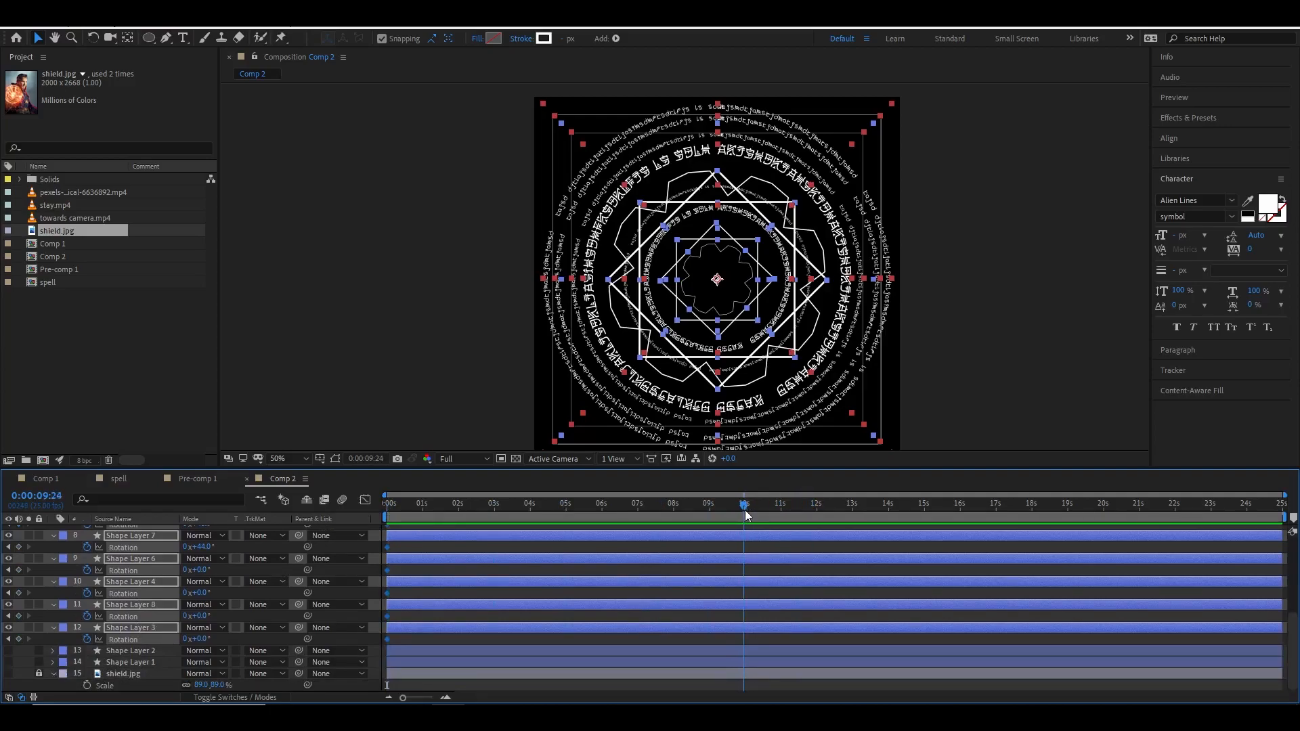
left_click_drag(746, 515, 824, 513)
key("n")
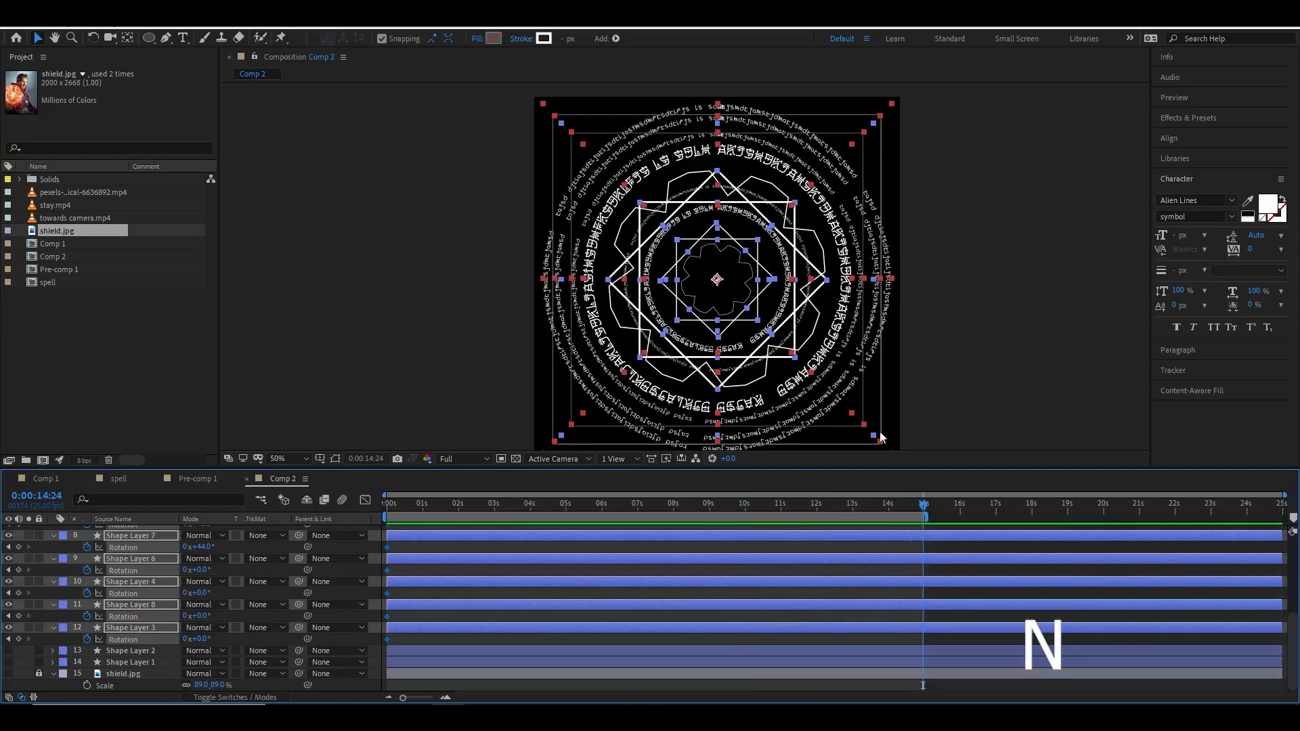
scroll(955, 569, "up", 3)
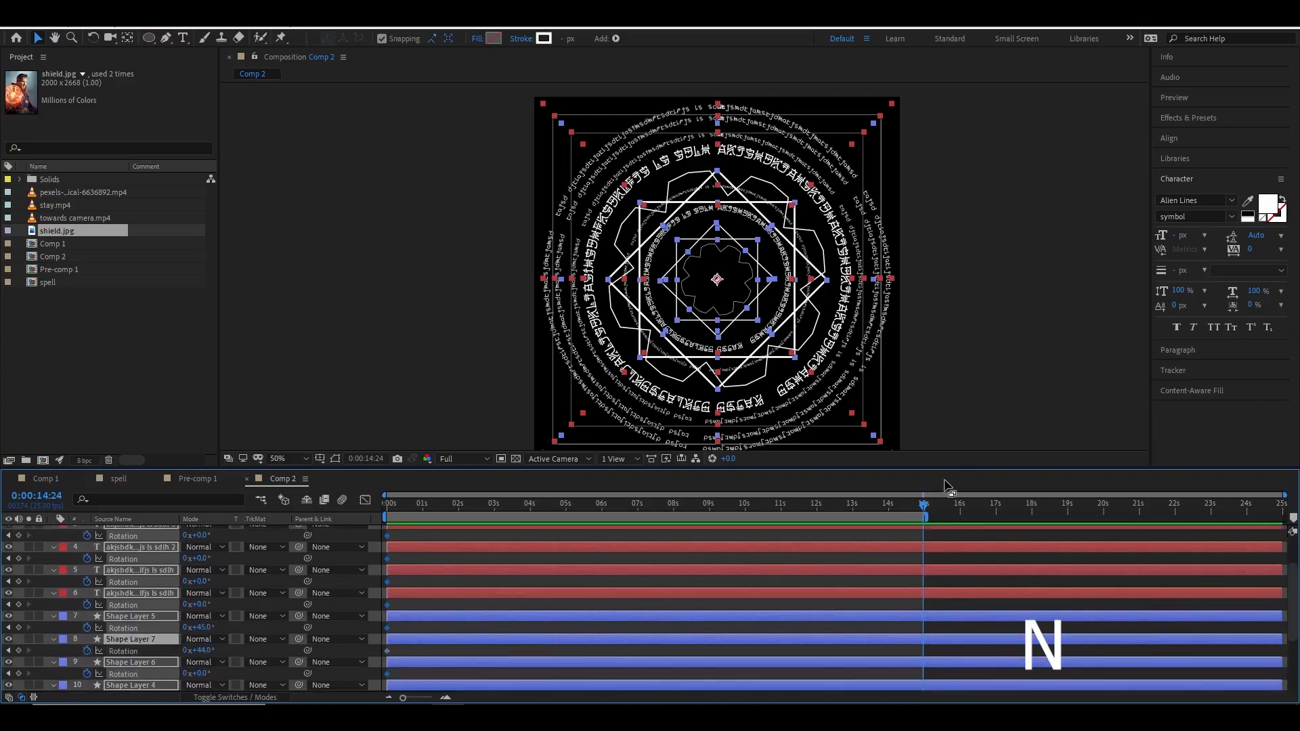
left_click_drag(947, 469, 948, 364)
left_click(944, 305)
scroll(913, 466, "up", 1)
scroll(913, 466, "up", 1)
left_click(925, 428)
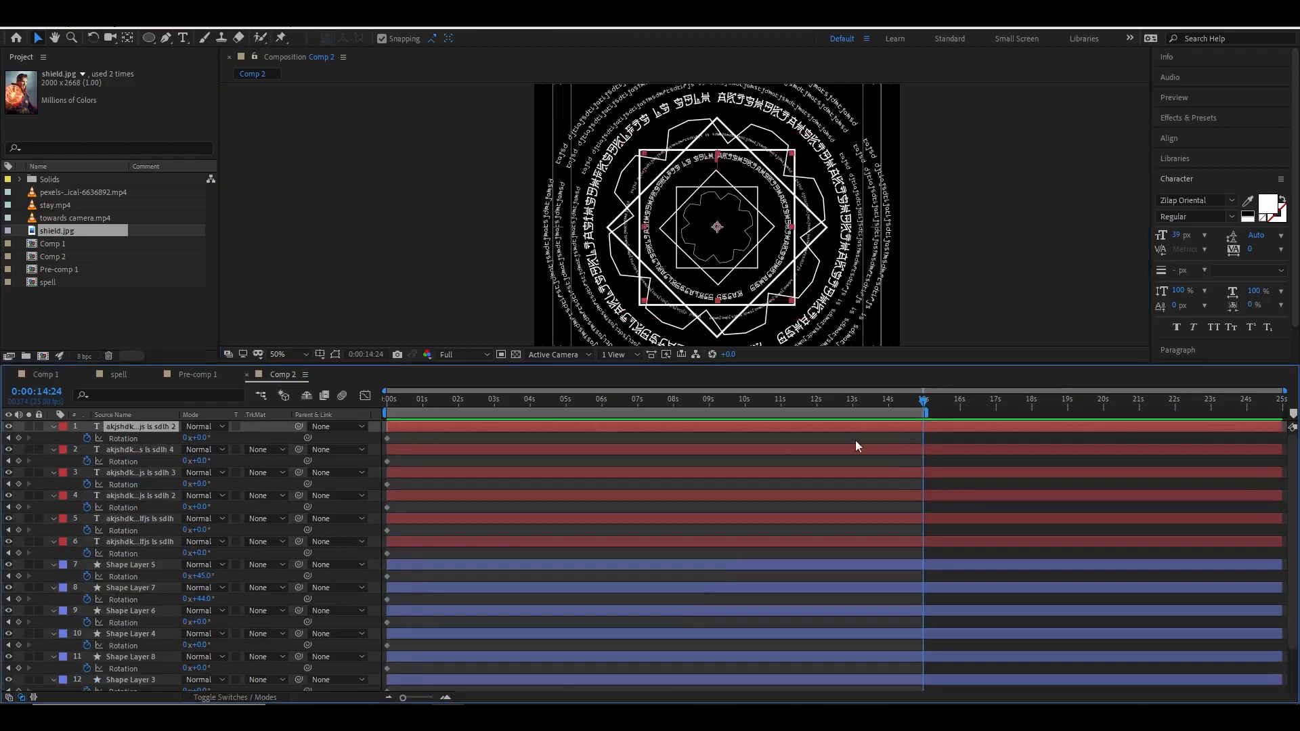
At 14:24 give the six text rings rotations of +122°, -306°, +96°, -289°, 1x+3° and +120°.
left_click_drag(196, 438, 298, 441)
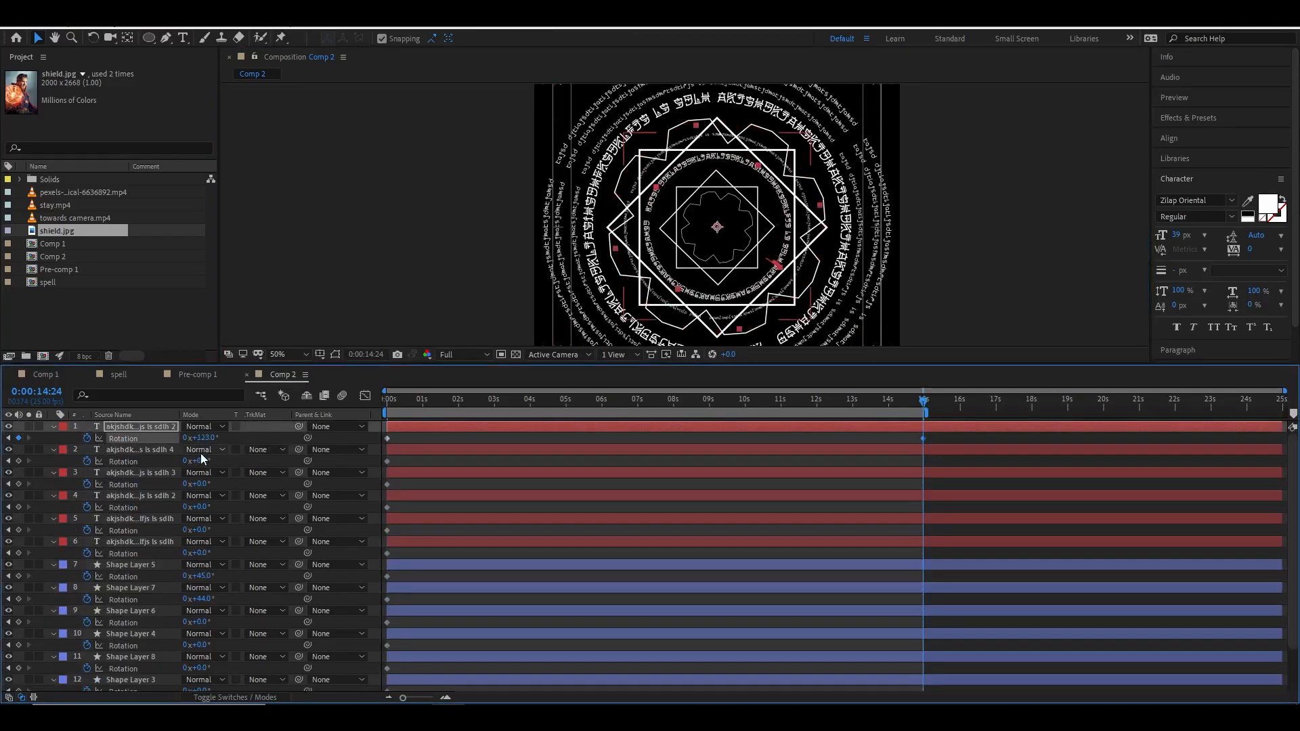
left_click_drag(200, 460, 0, 467)
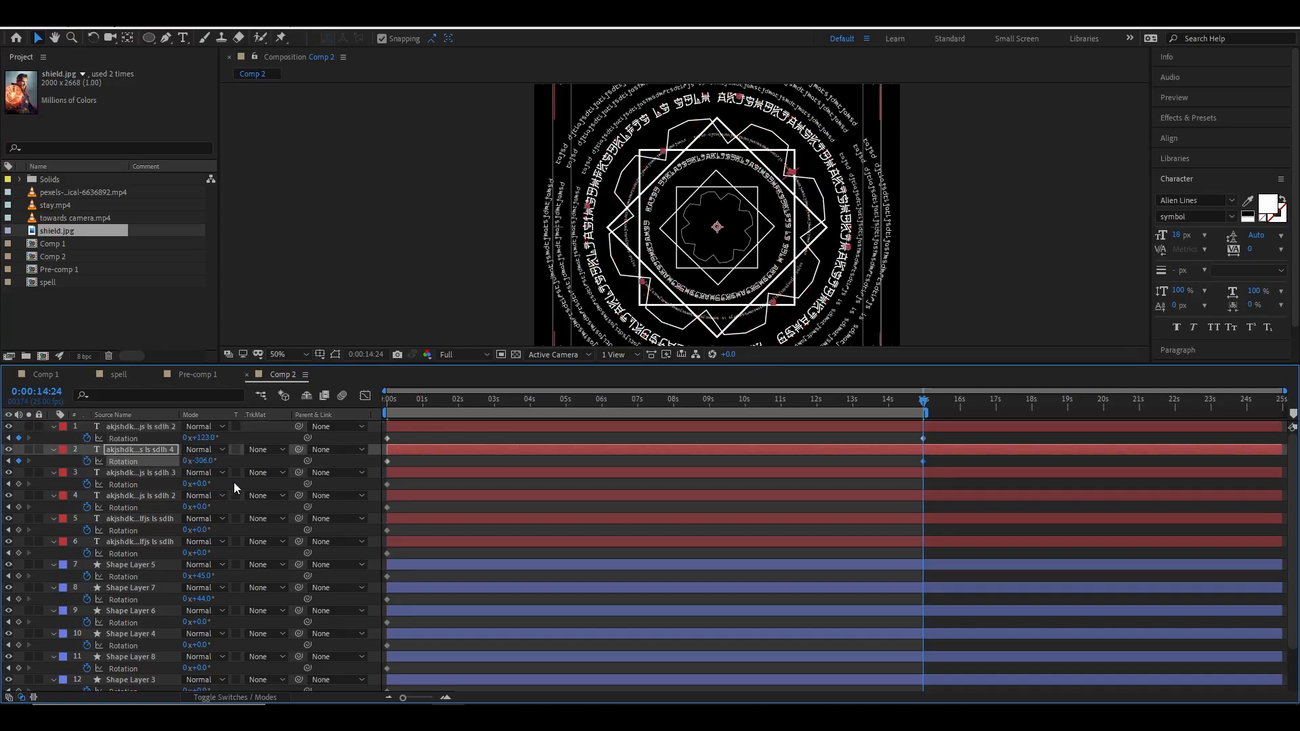
left_click_drag(201, 483, 274, 483)
left_click_drag(201, 506, 4, 497)
left_click_drag(203, 530, 454, 532)
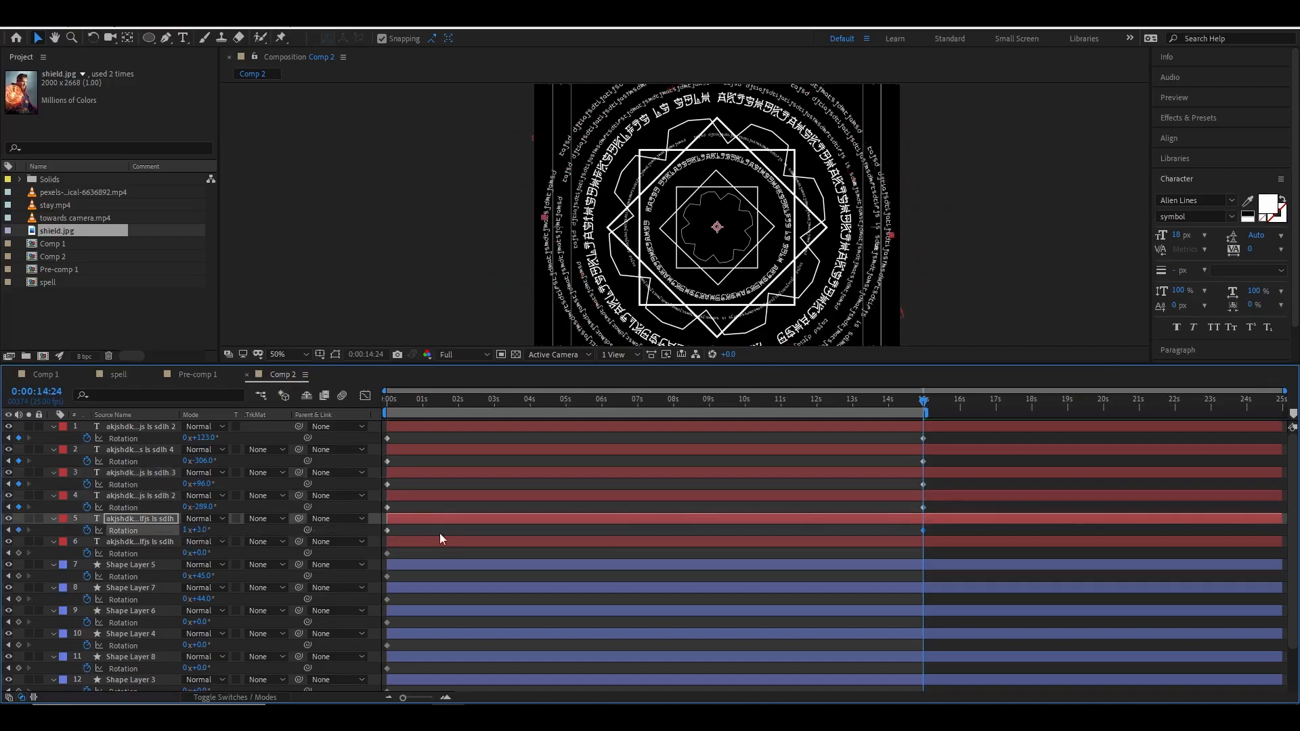
left_click_drag(204, 554, 284, 554)
At 14:24 give the shape layers alternating clockwise and counter-clockwise rotation values.
left_click_drag(202, 600, 362, 627)
left_click_drag(202, 645, 355, 652)
left_click_drag(200, 668, 109, 668)
scroll(206, 686, "down", 2)
left_click_drag(201, 639, 380, 642)
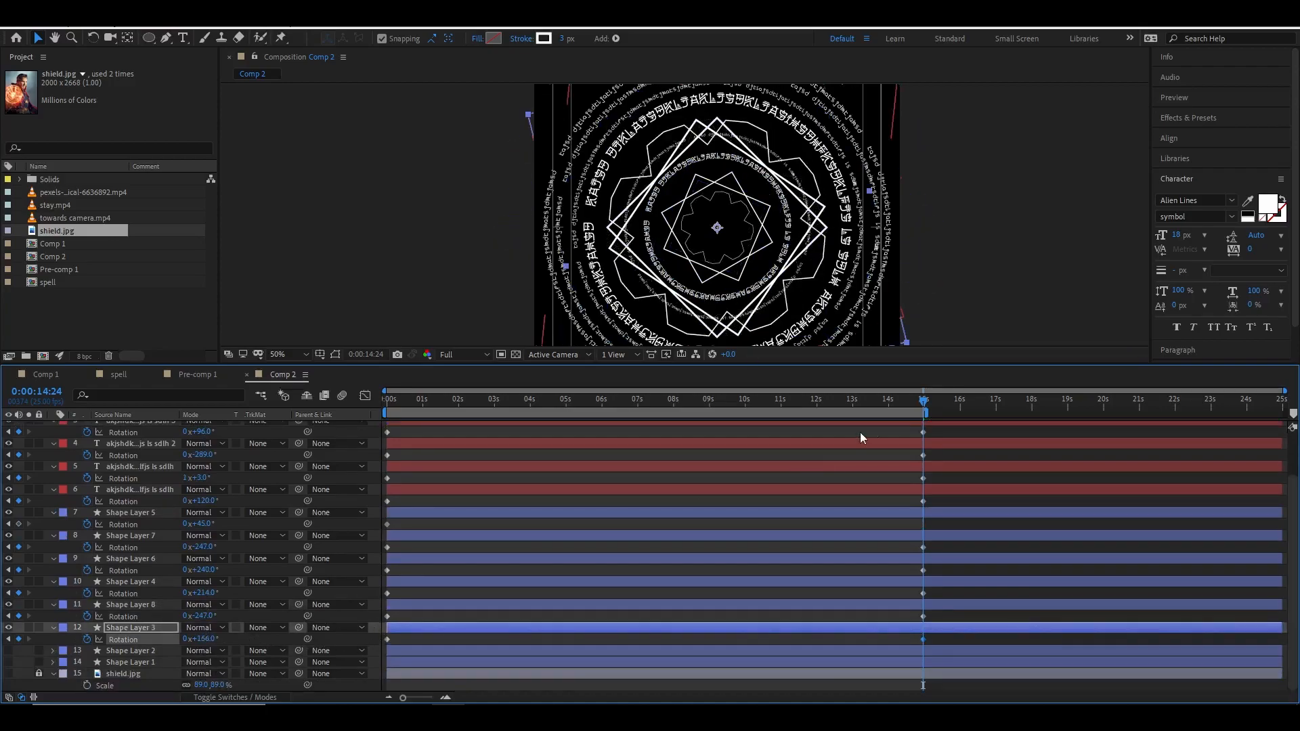
Set Shape Layer 5's rotation to +354° at 14:24.
left_click_drag(920, 405, 820, 406)
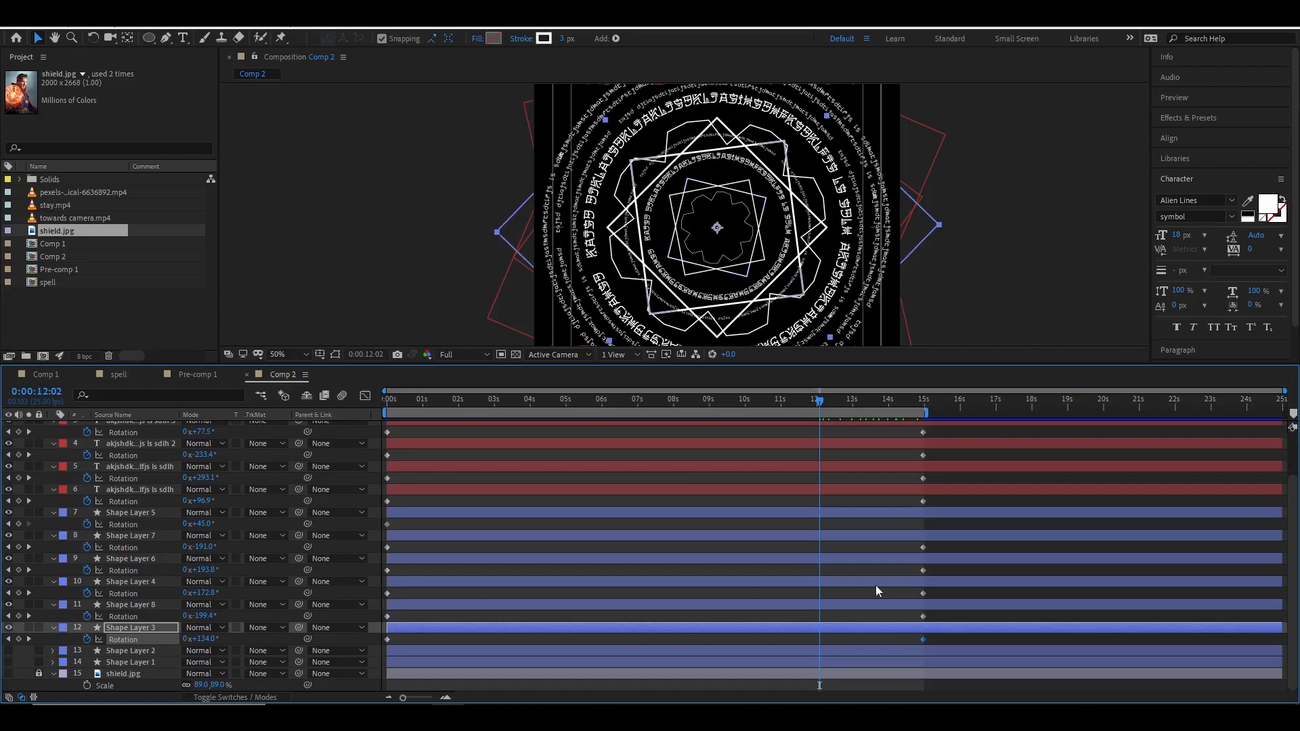
left_click(904, 513)
left_click_drag(826, 406, 924, 419)
left_click_drag(206, 525, 461, 524)
Play back the composition to preview the rotating shield.
key("space")
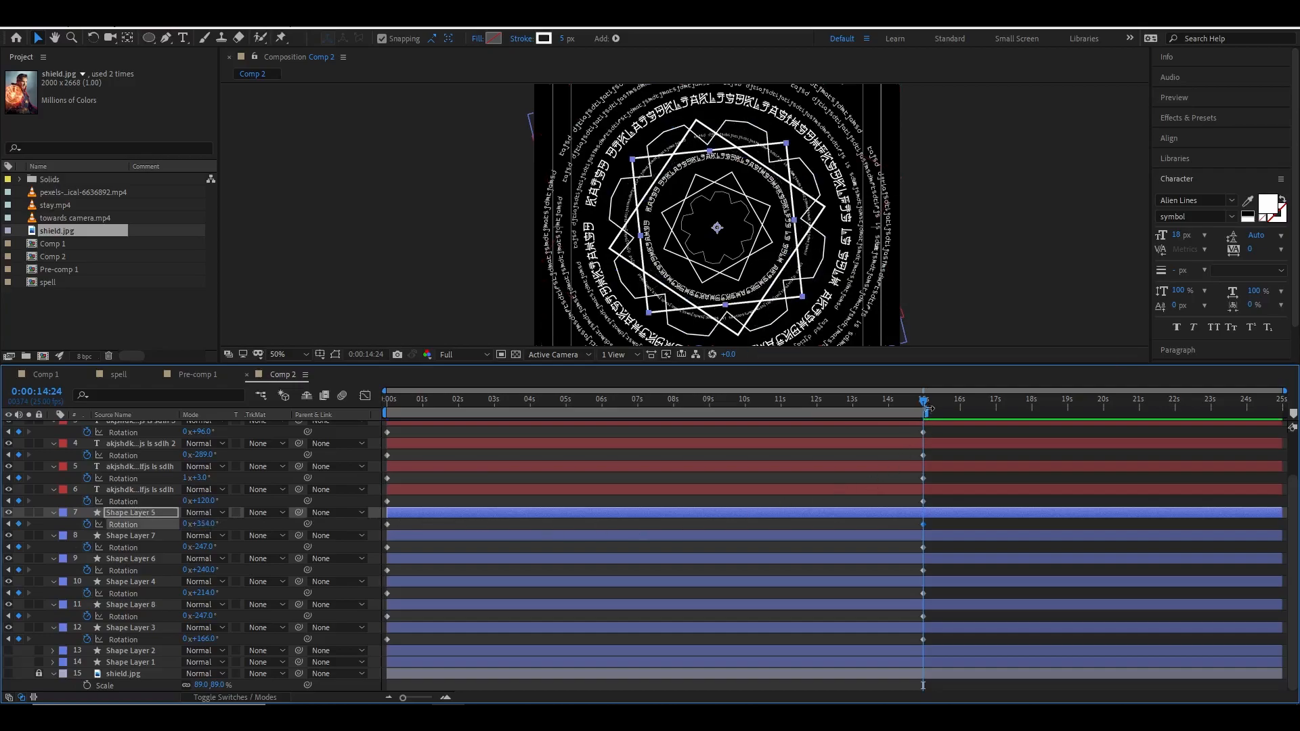
key("space")
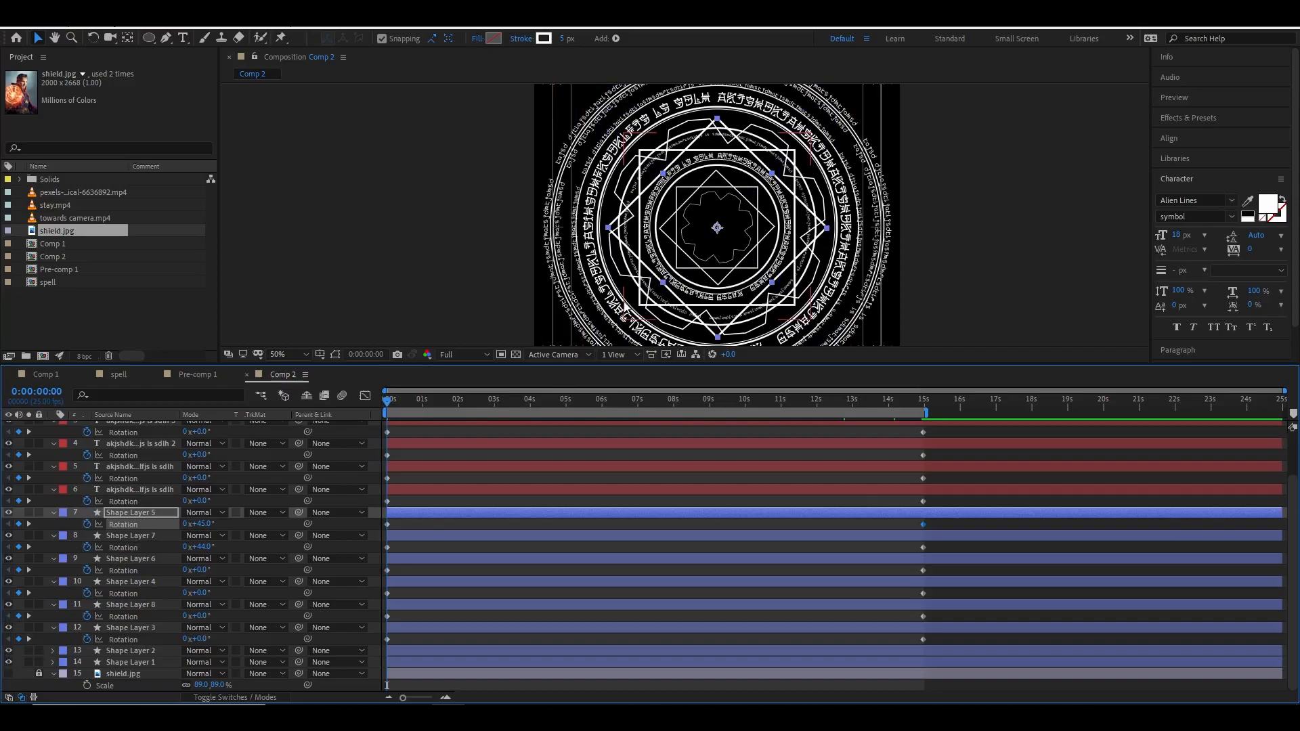
scroll(875, 259, "down", 1)
left_click(802, 291)
key("space")
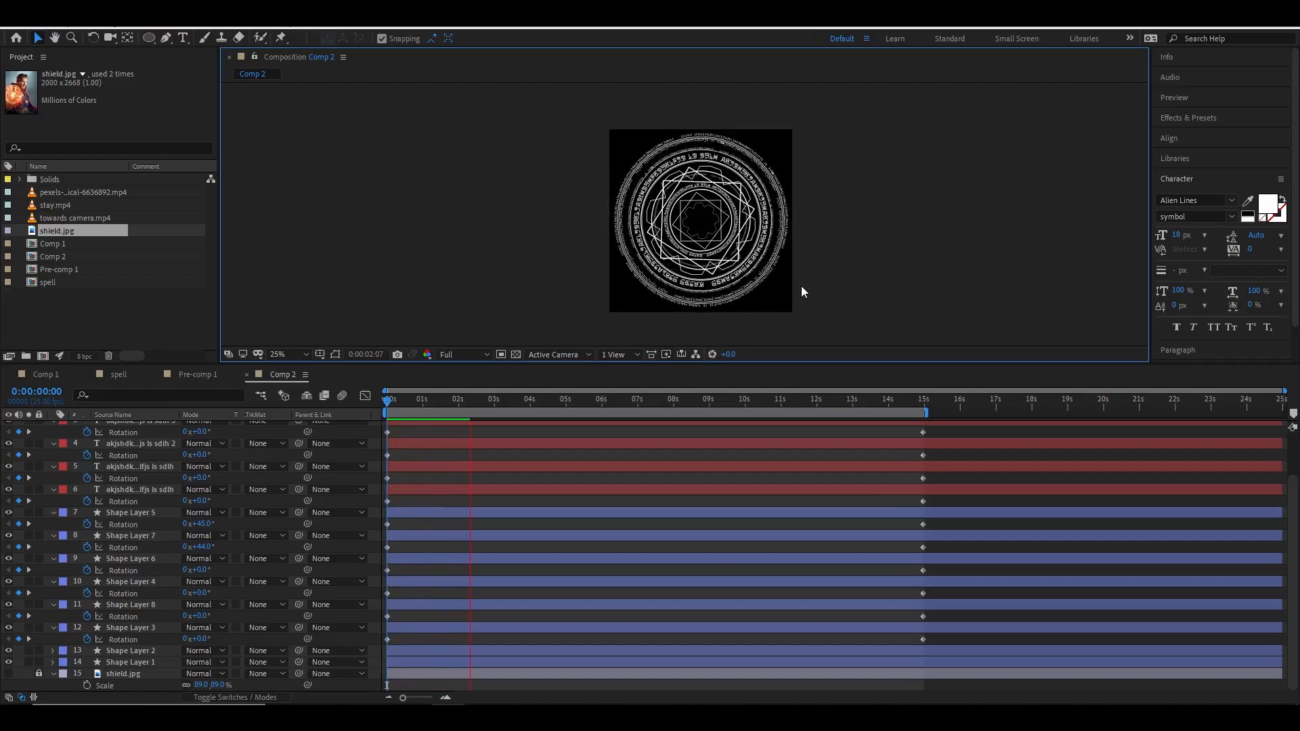
key("space")
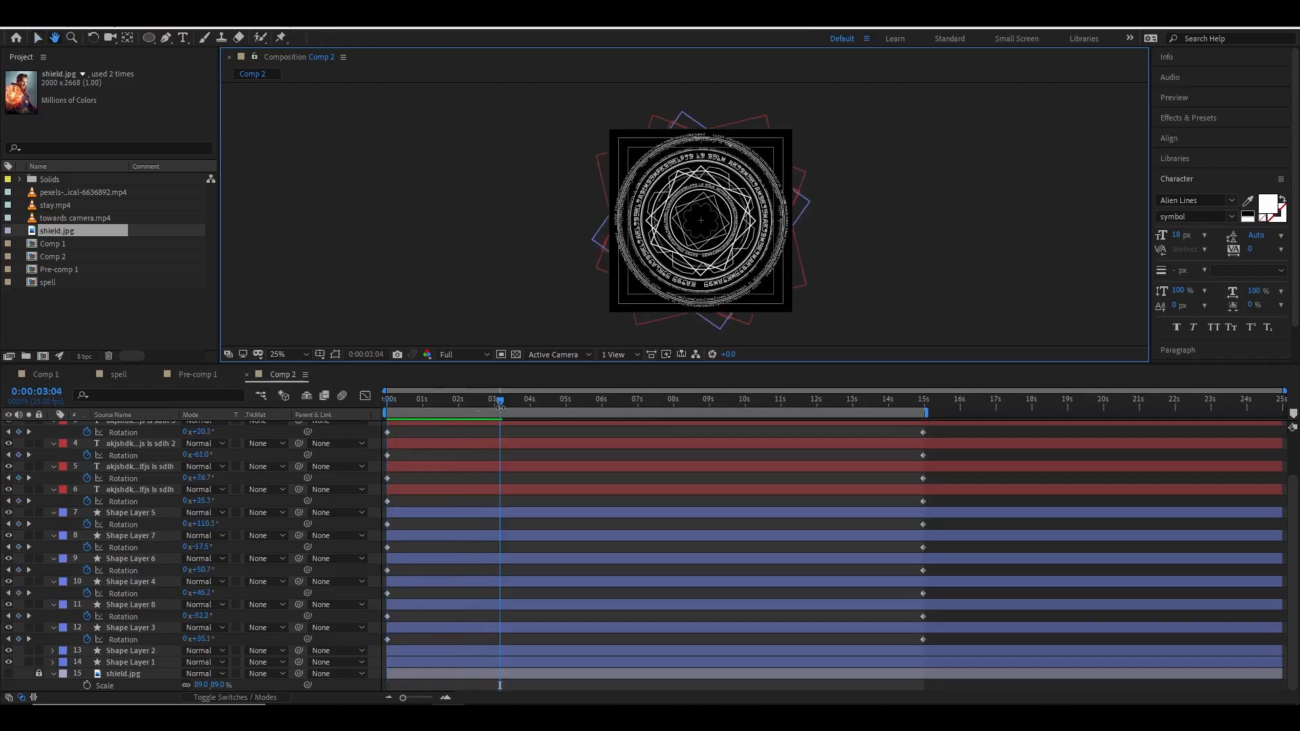
scroll(707, 225, "up", 2)
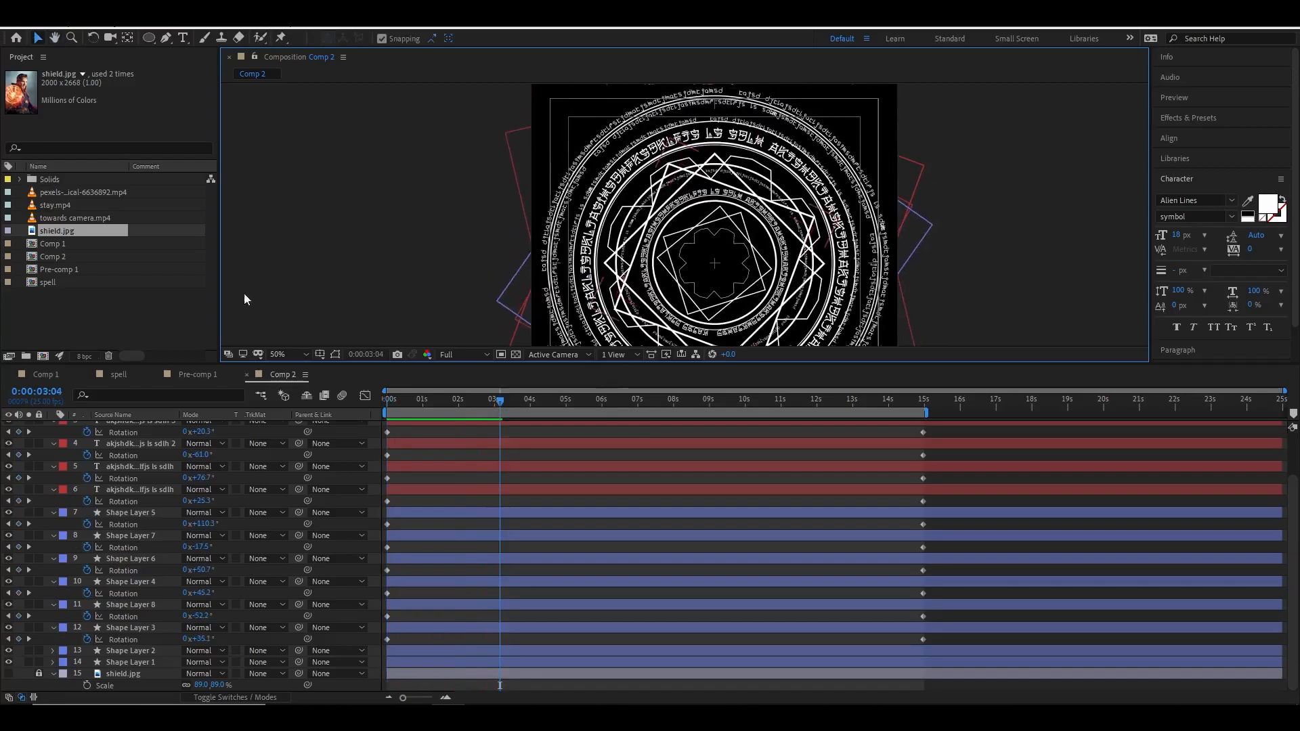
In the spell composition, move the pre-comp layer slightly downward, then return to Comp 2.
left_click(120, 375)
scroll(763, 247, "down", 2)
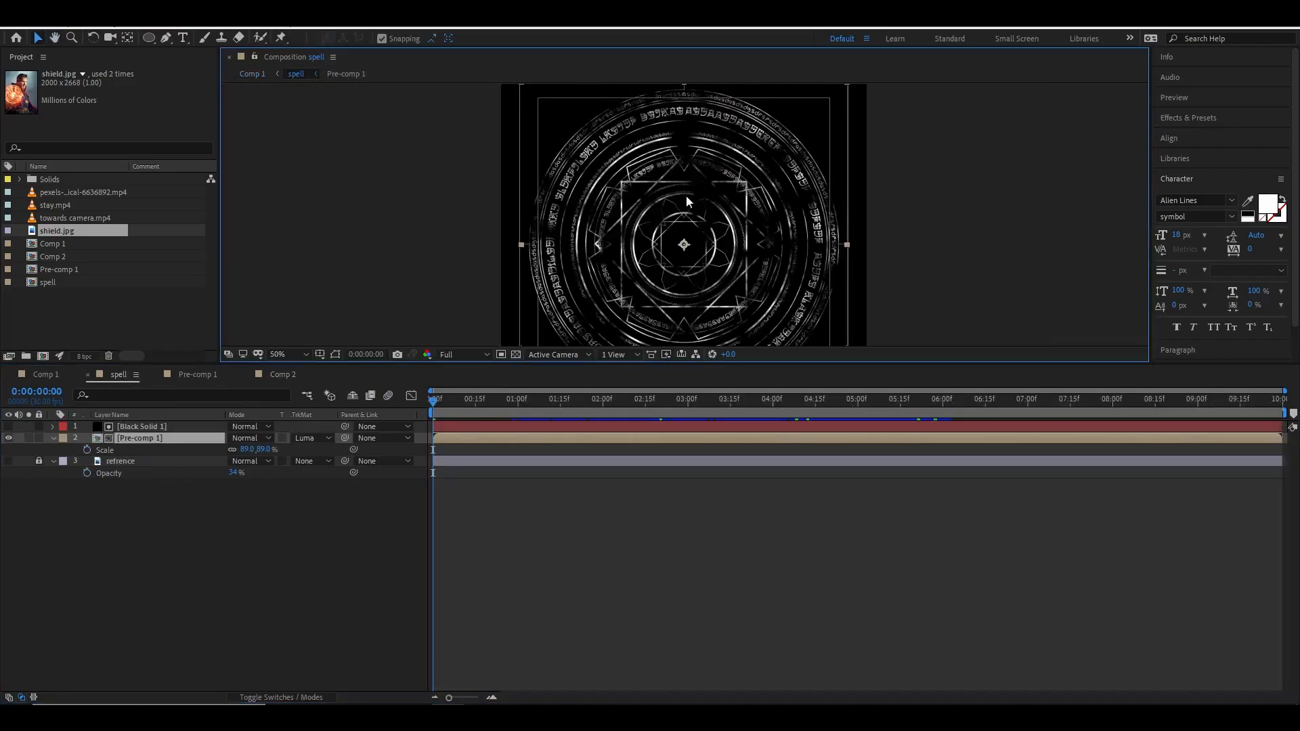
left_click_drag(607, 199, 608, 227)
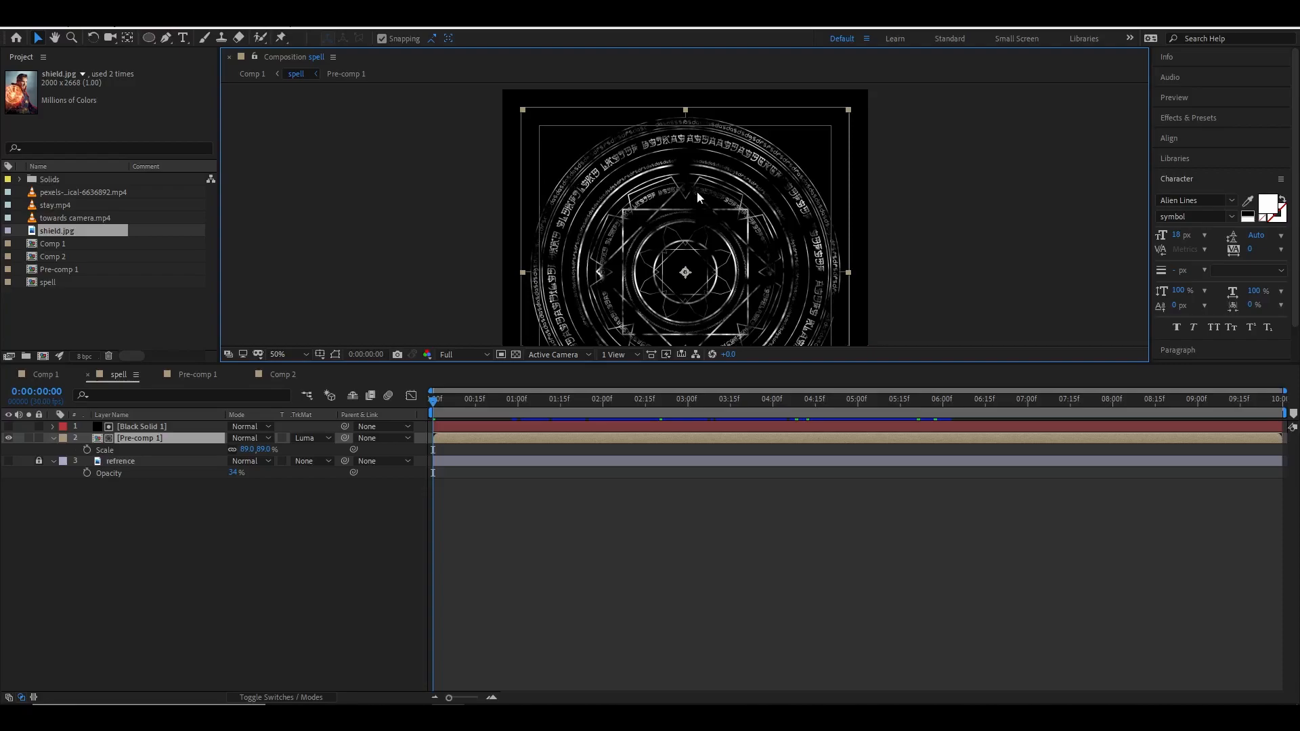
left_click(288, 375)
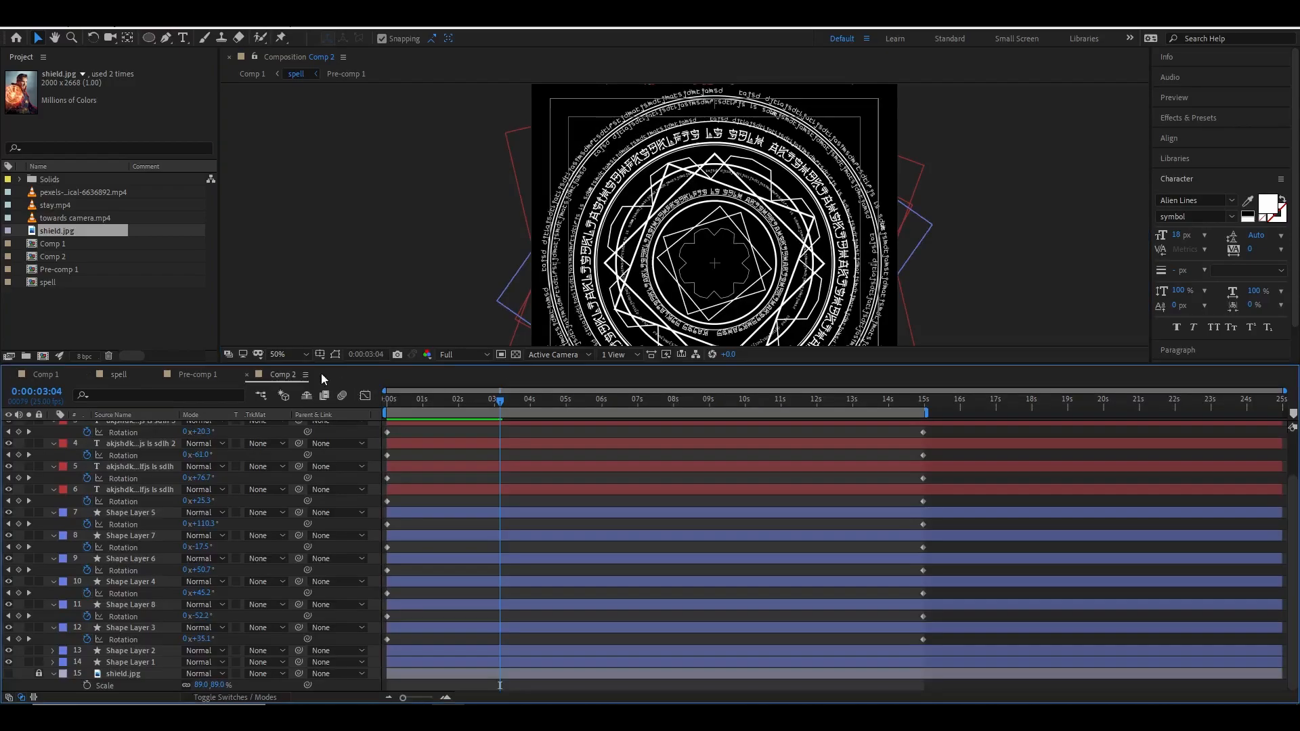
Select all text and shape layers and pre-compose them into a new composition named spell_a.
left_click(136, 426)
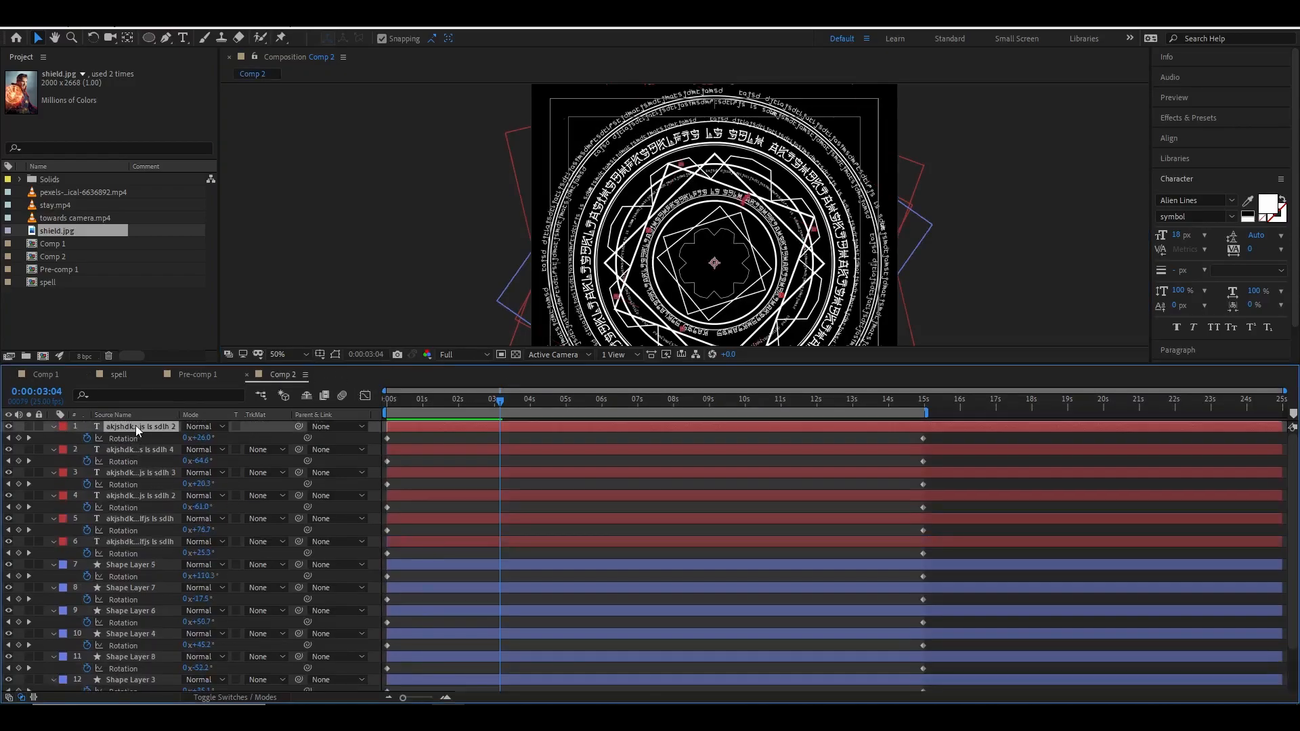
scroll(168, 485, "down", 2)
left_click(129, 661, "shift")
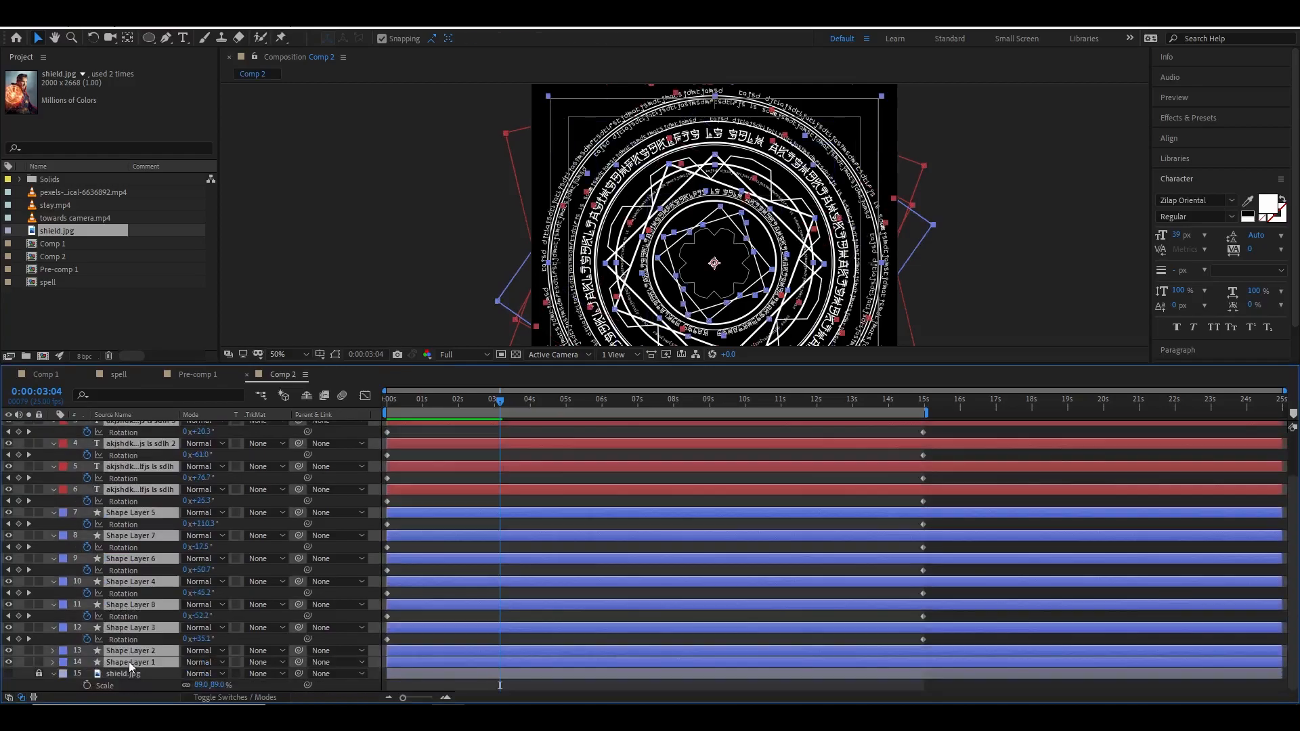
scroll(129, 528, "up", 2)
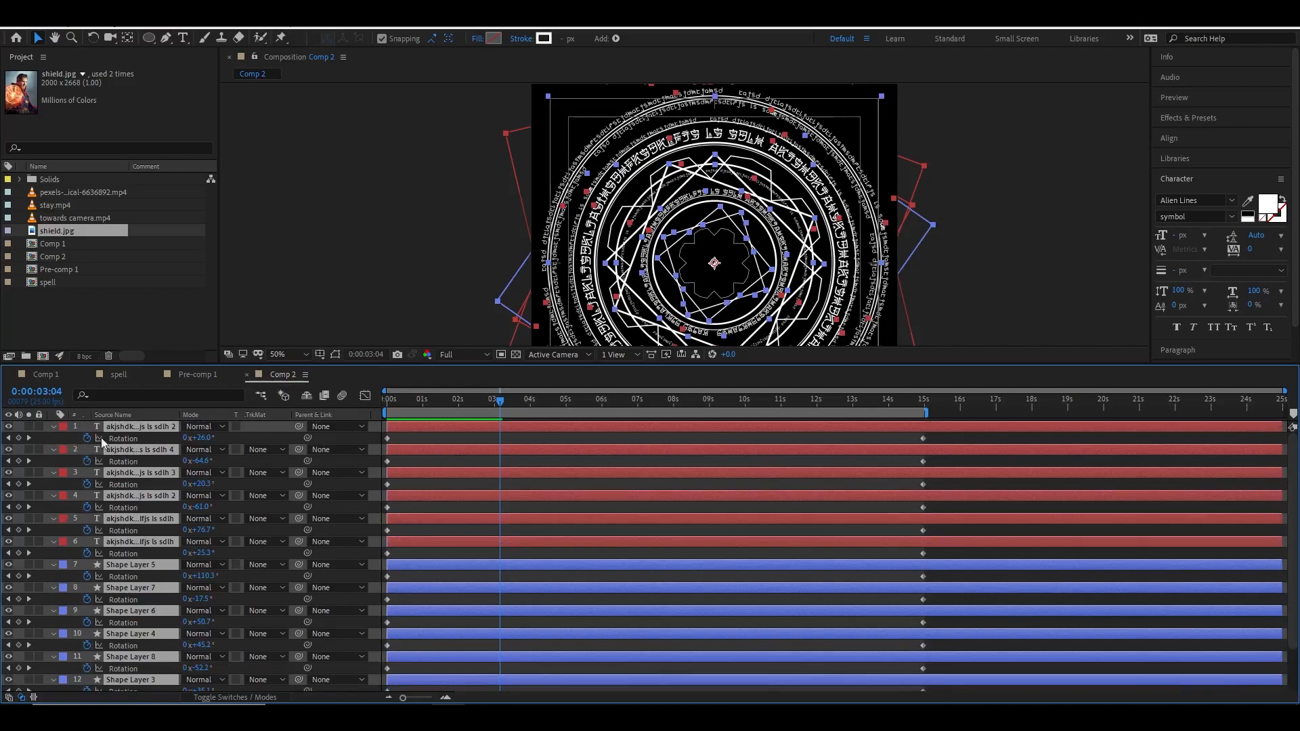
left_click(53, 427)
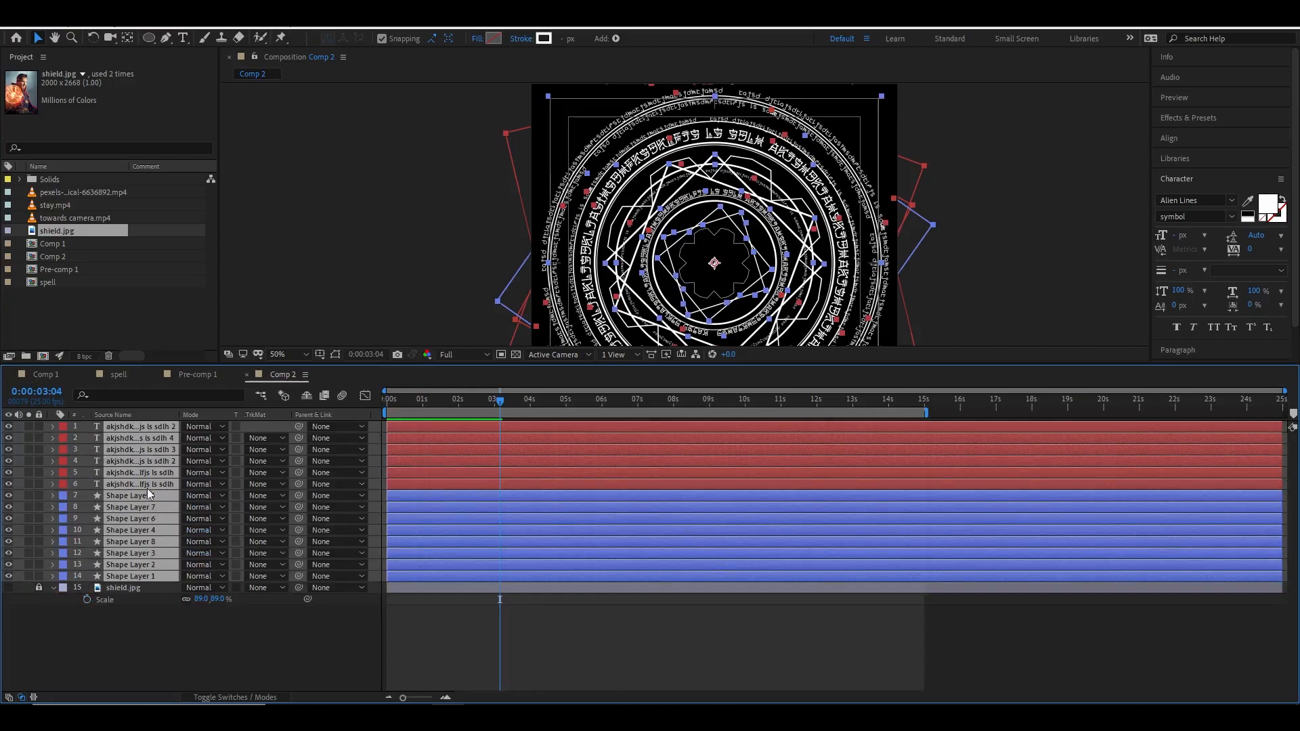
right_click(145, 459)
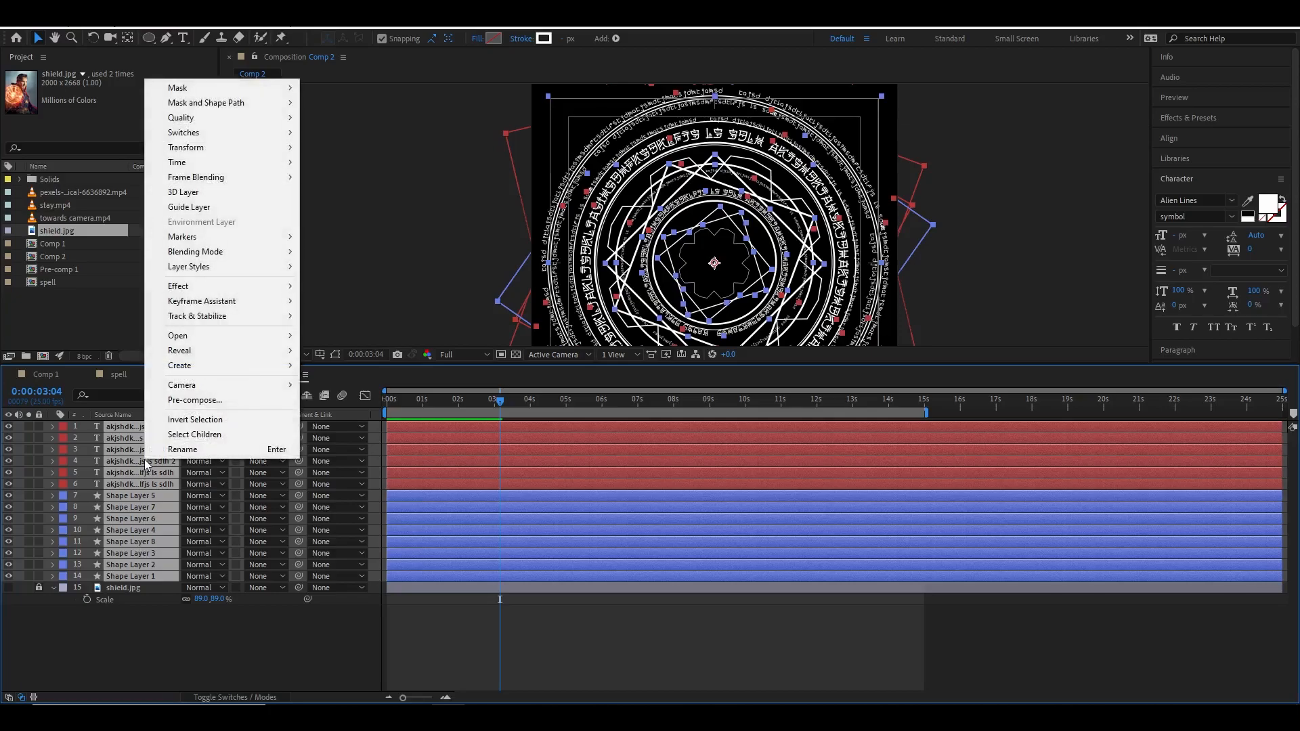
left_click(193, 400)
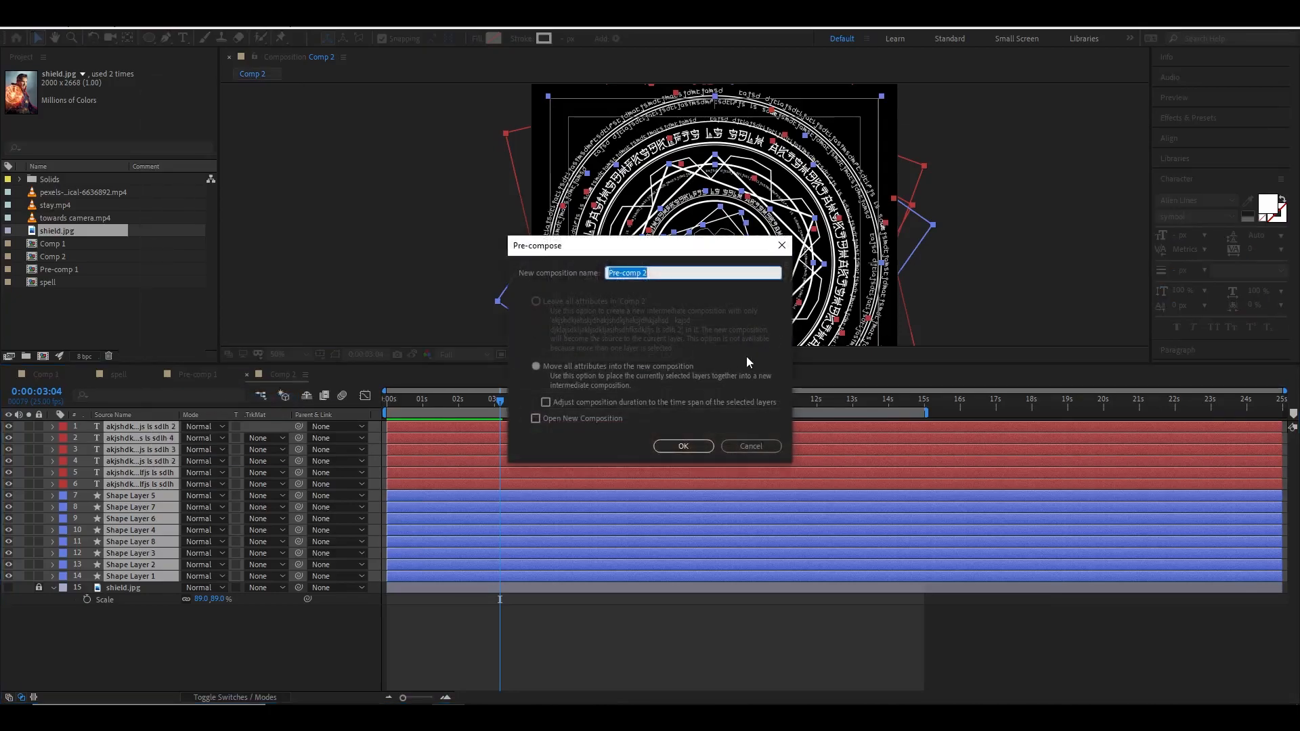
type("spell_a")
left_click(684, 446)
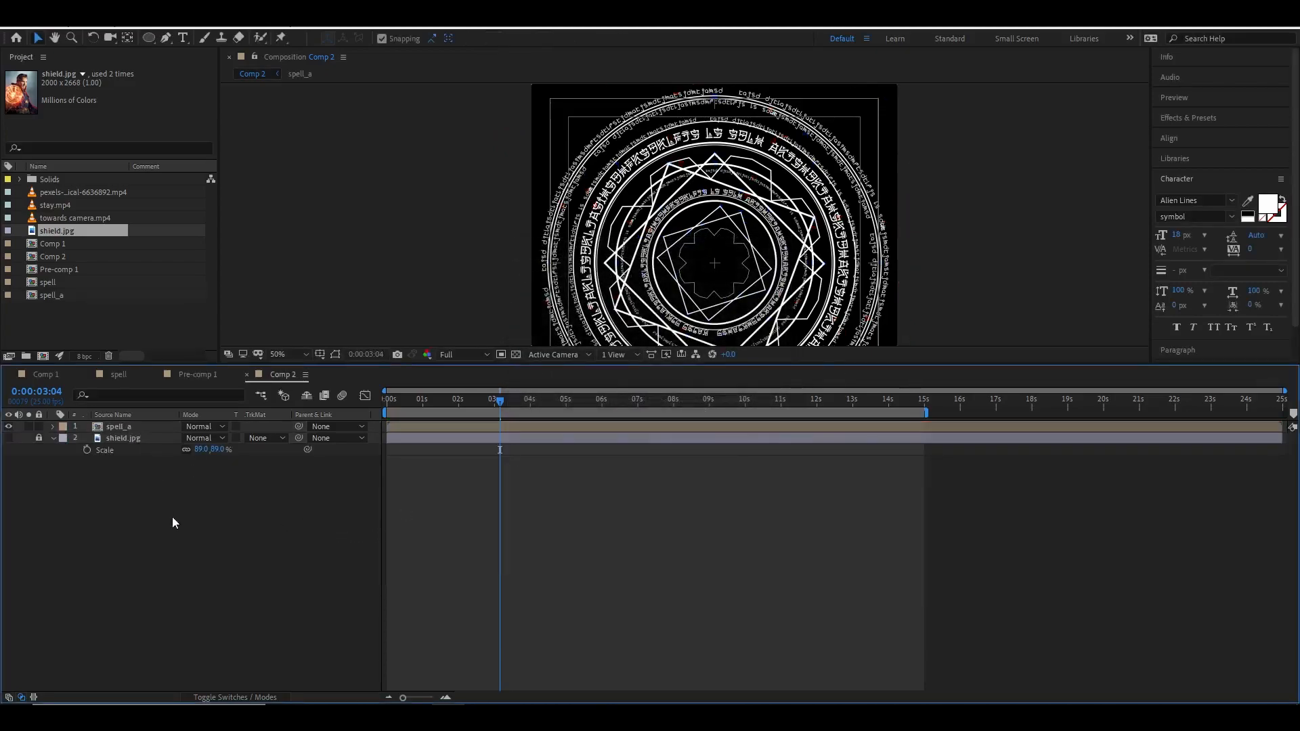
Add a new 1080 × 1080 white solid layer to Comp 2.
key("comma")
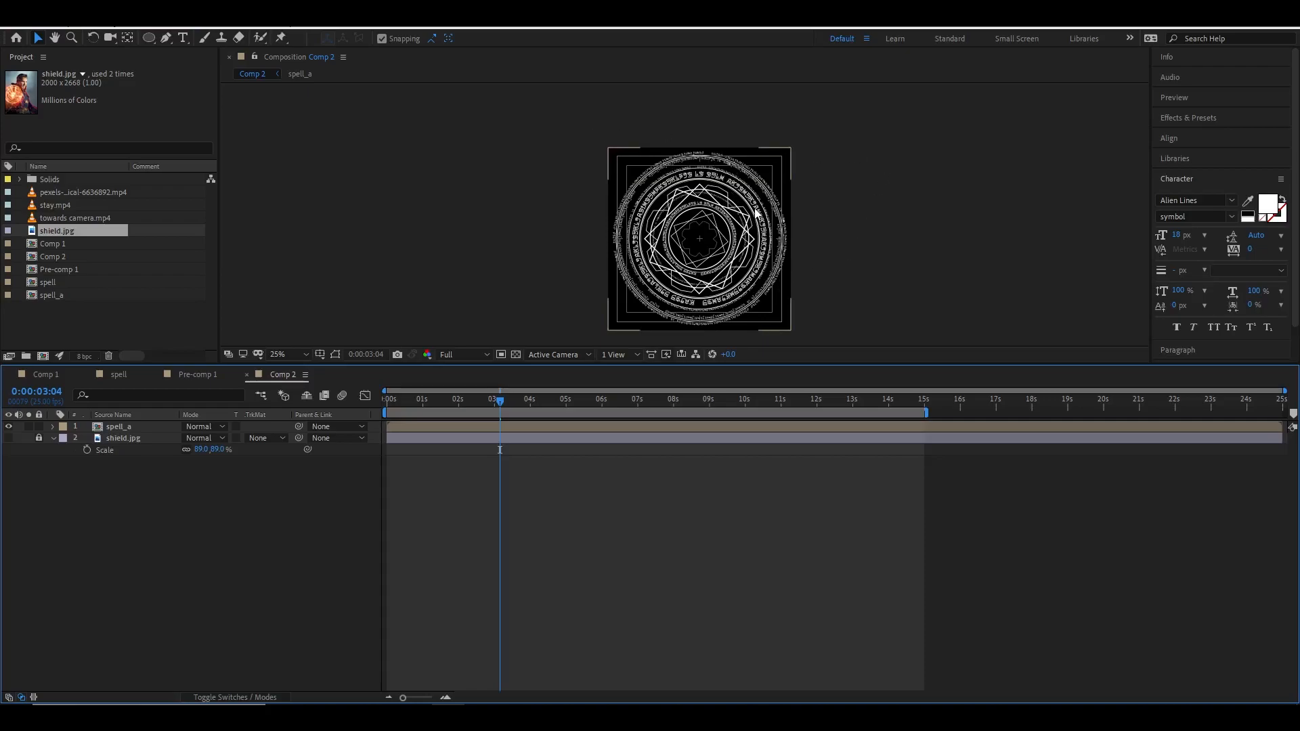
right_click(241, 538)
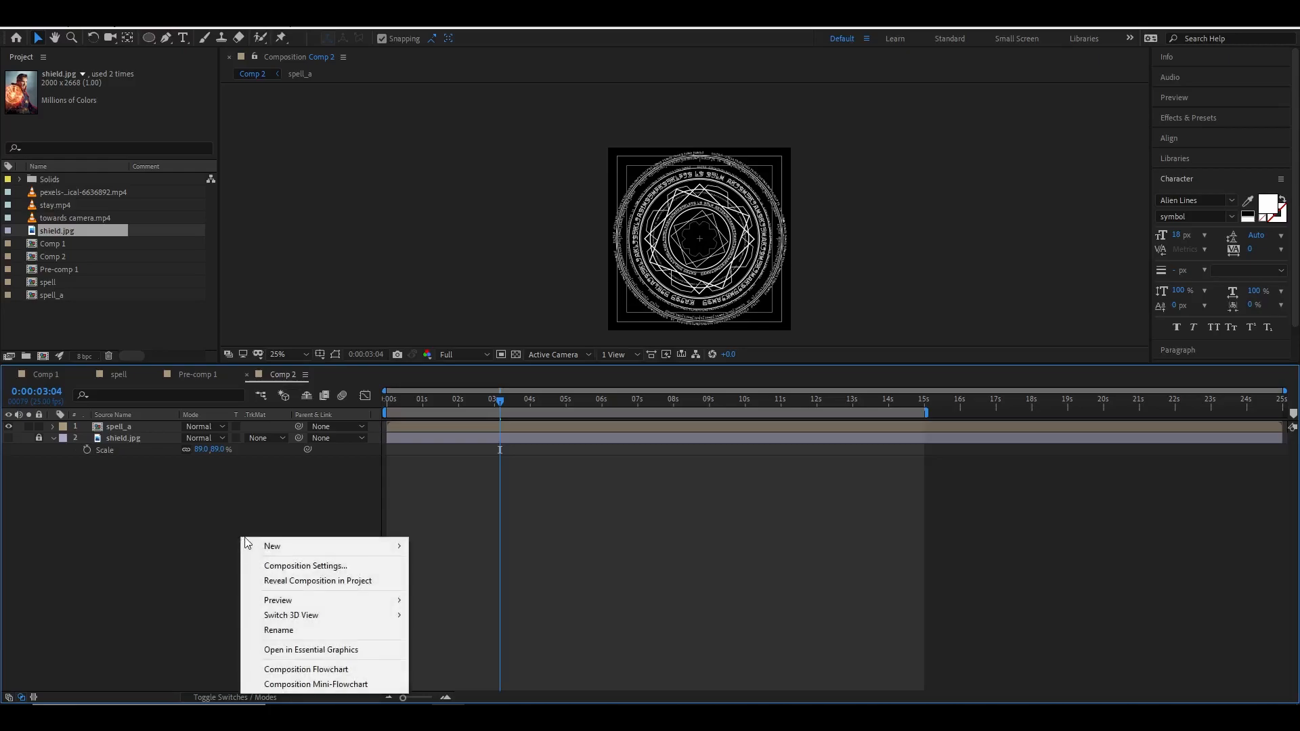
mouse_move(270, 546)
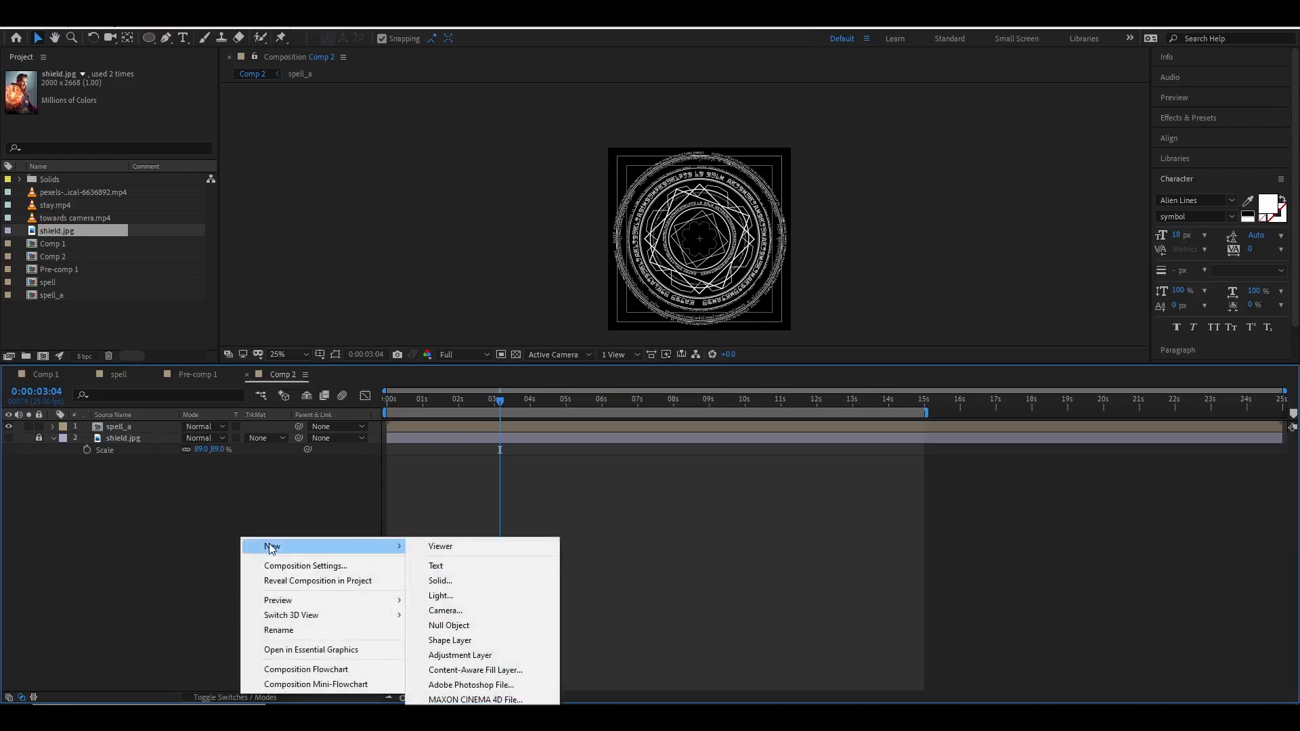
left_click(466, 582)
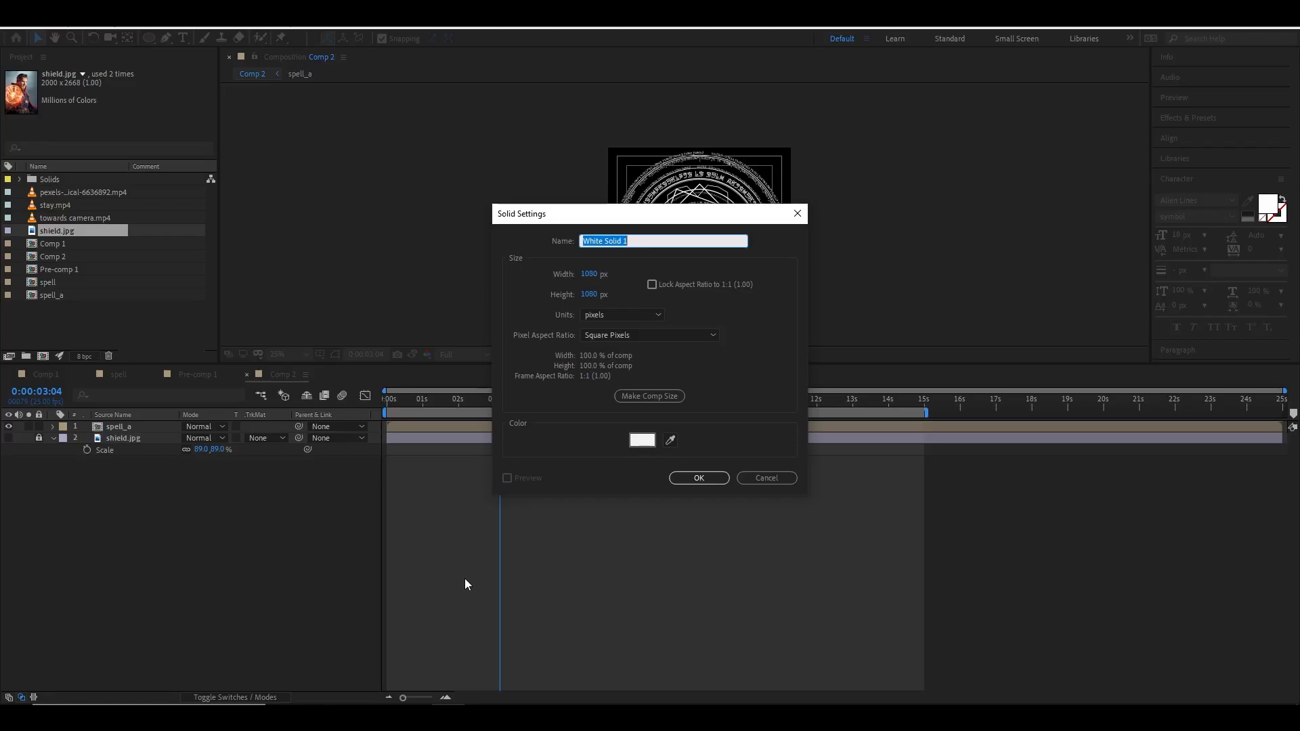
left_click(645, 241)
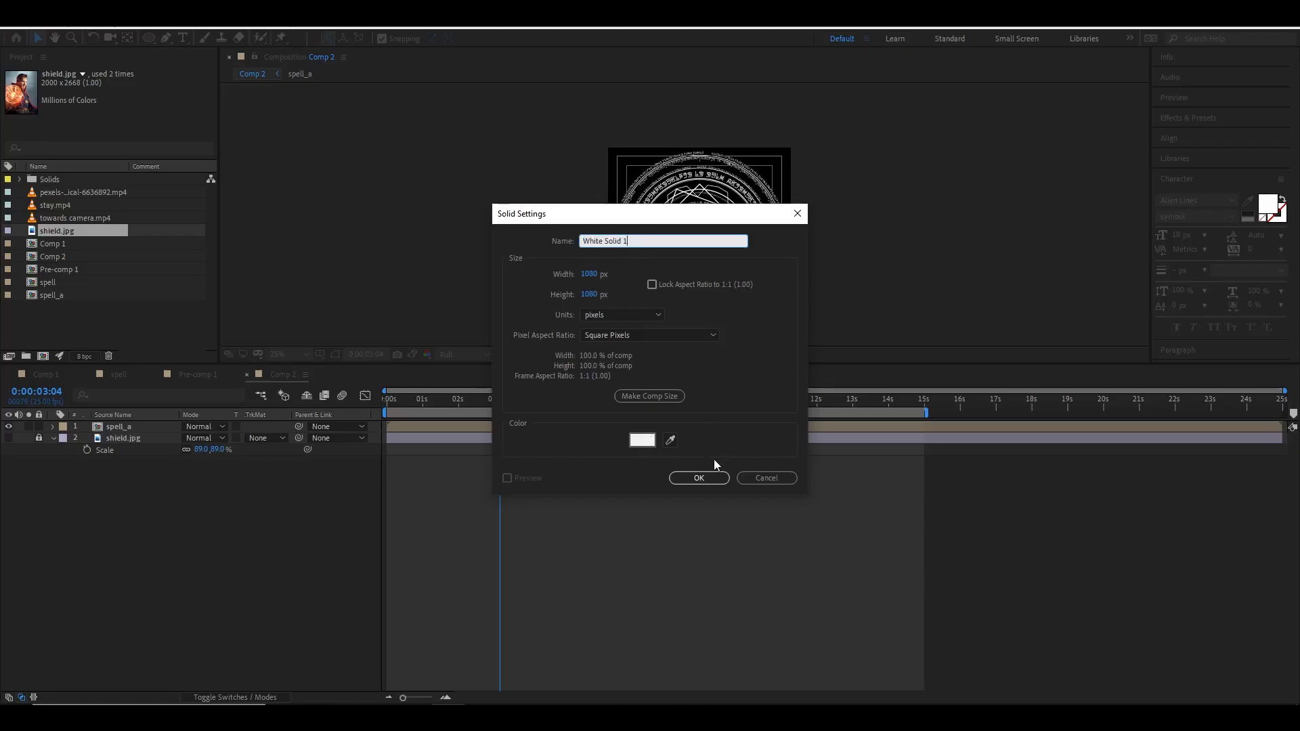
left_click(710, 478)
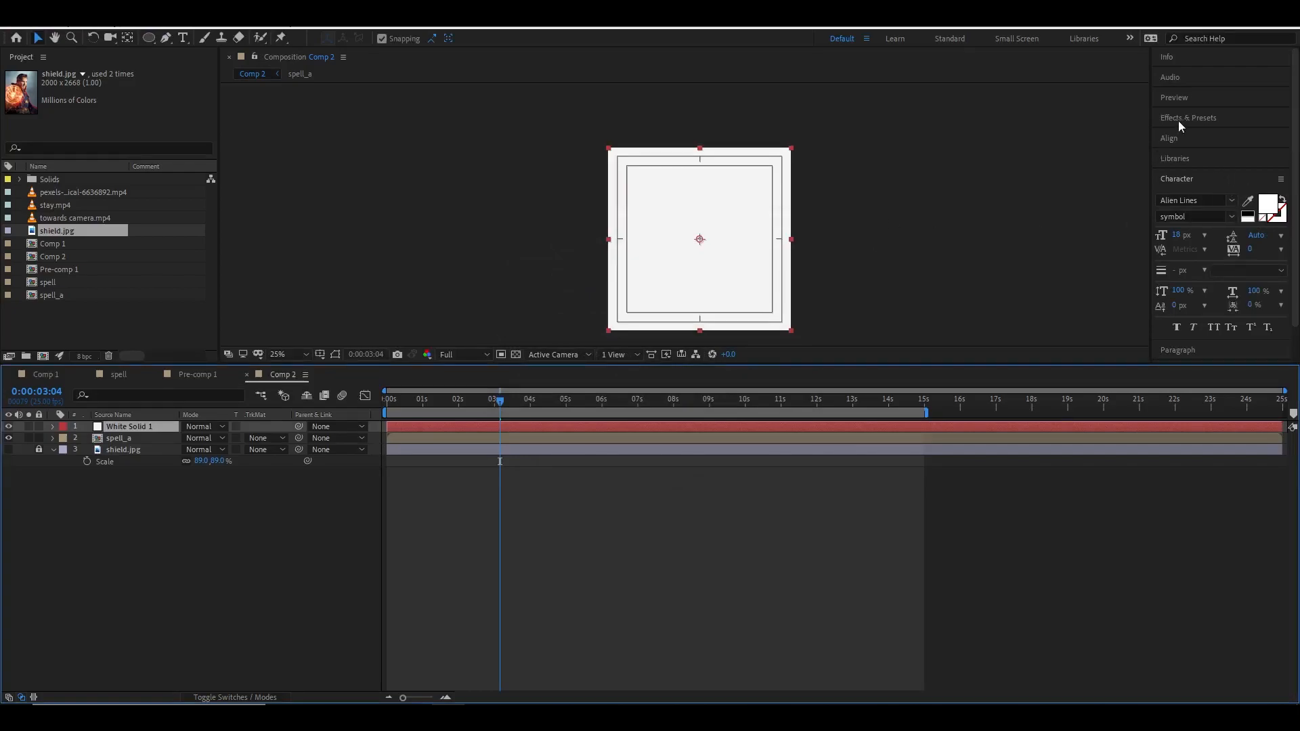
Search the effects for fractal and apply Fractal Noise to the white solid.
left_click(1204, 119)
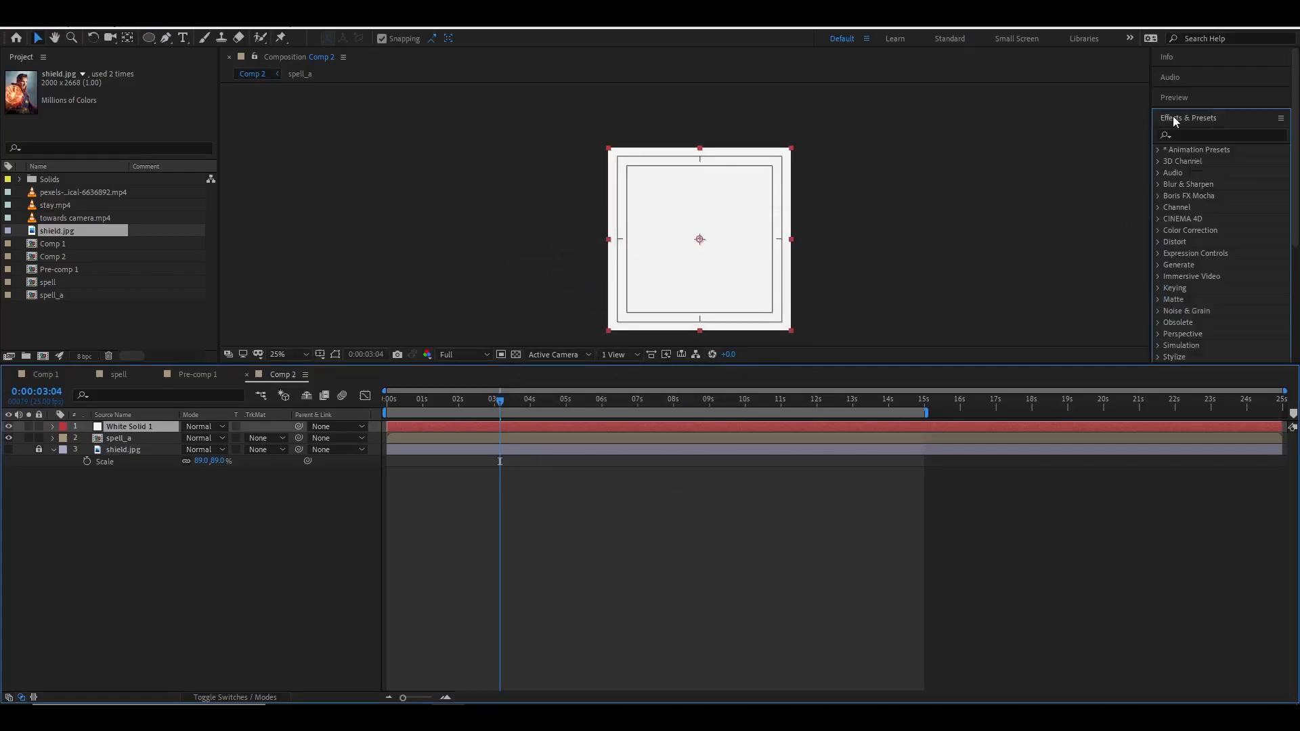
left_click(1207, 136)
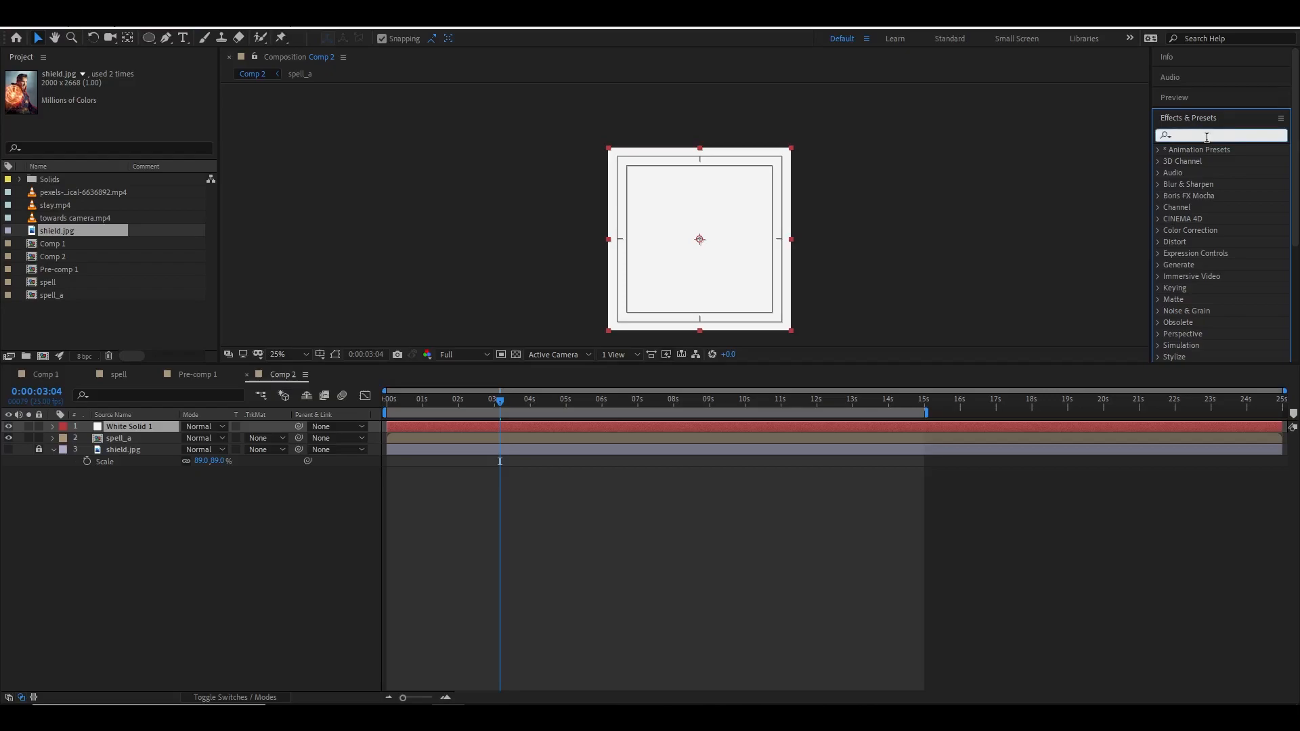
type("fractal")
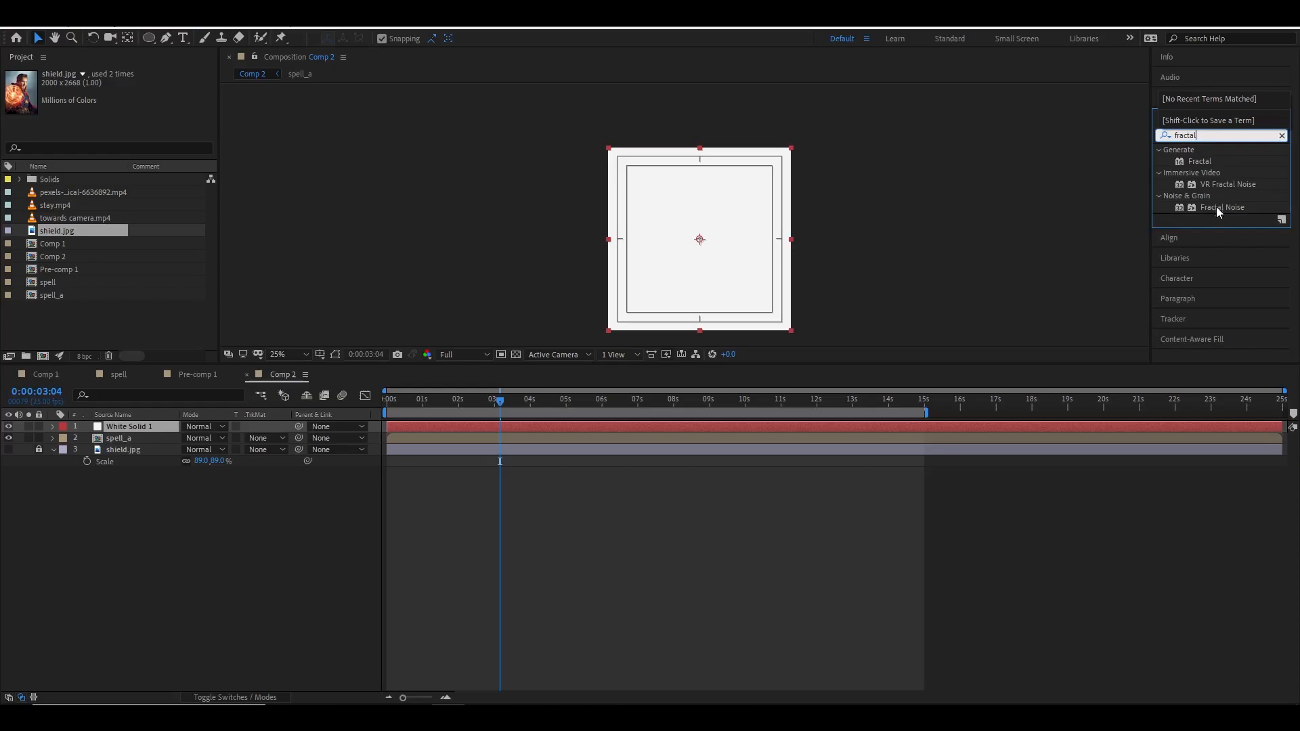
left_click_drag(1217, 207, 698, 213)
Set the Fractal Noise contrast to 626 and brightness to 14.
key("period")
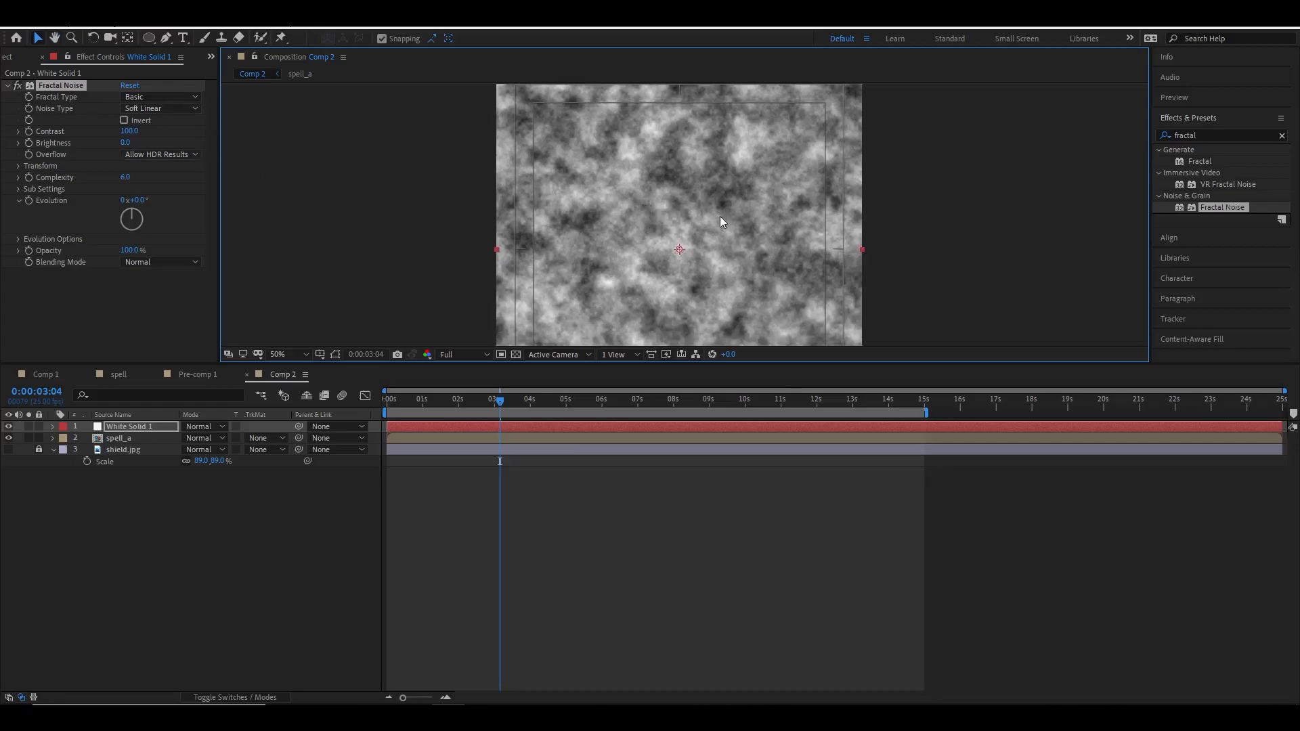
key("comma")
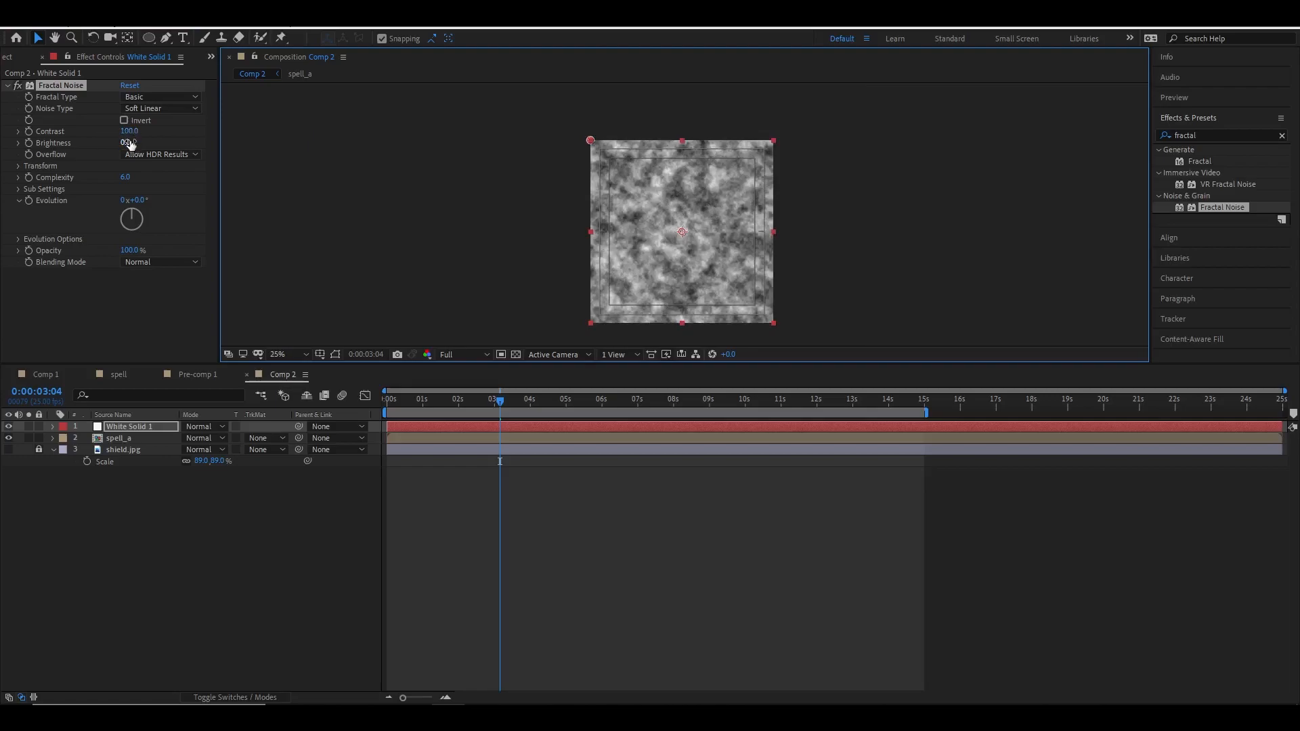
left_click_drag(127, 143, 494, 152)
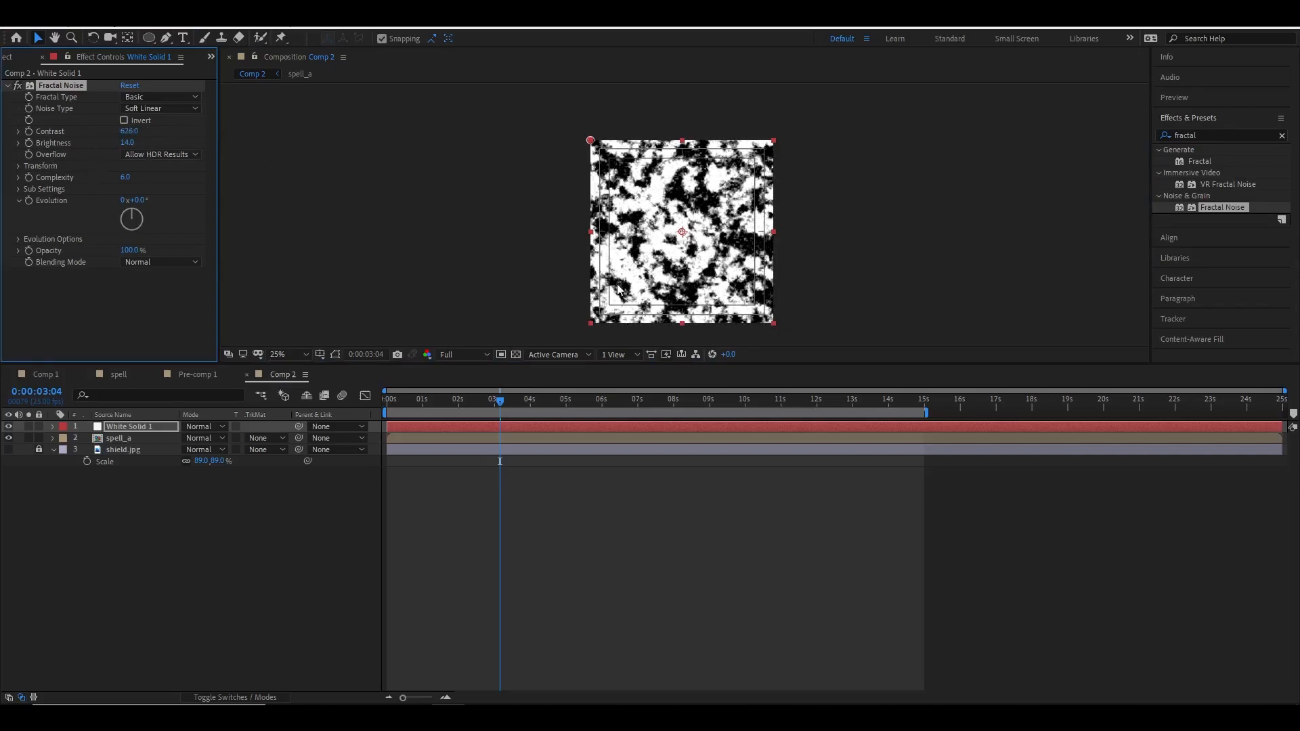
Keyframe the Fractal Noise Evolution from 0x+93° at the start to a higher value later, then preview it.
mouse_move(505, 405)
left_mouse_down()
mouse_move(856, 413)
mouse_move(451, 405)
mouse_move(488, 405)
left_mouse_up()
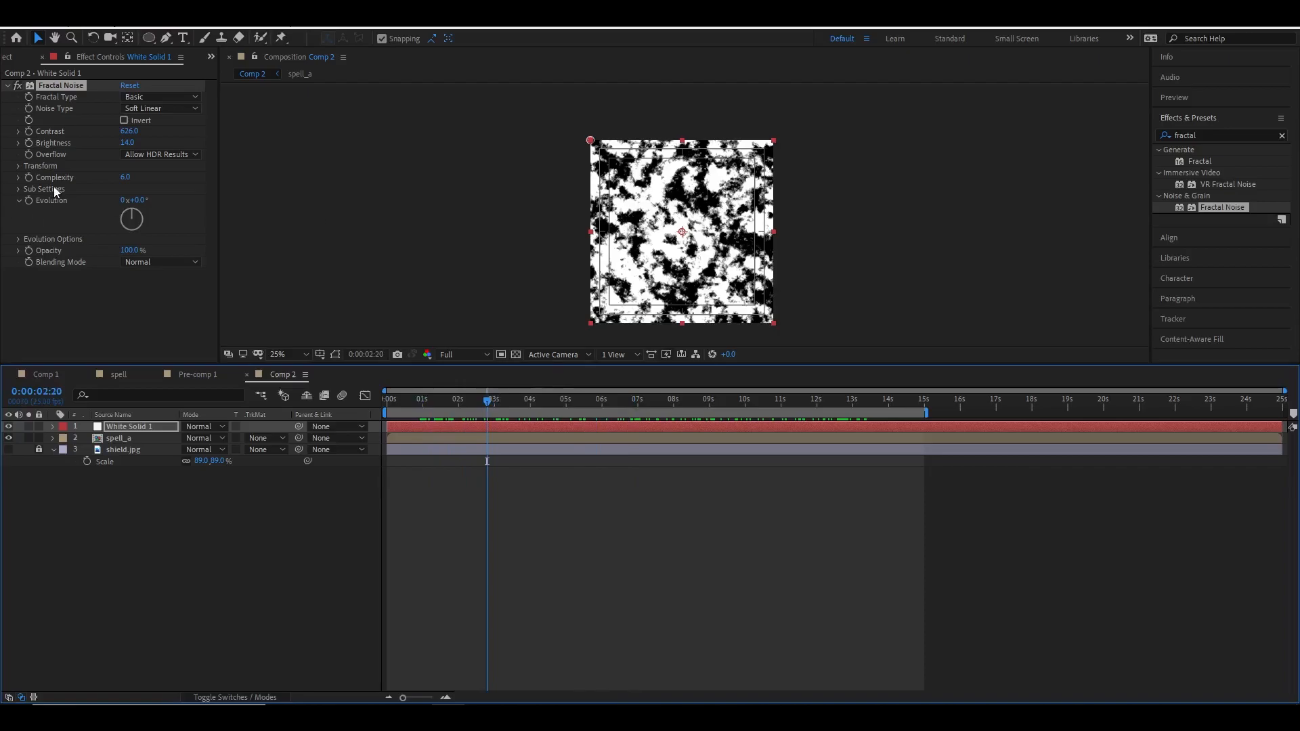
left_click_drag(136, 201, 202, 201)
left_click_drag(395, 401, 365, 402)
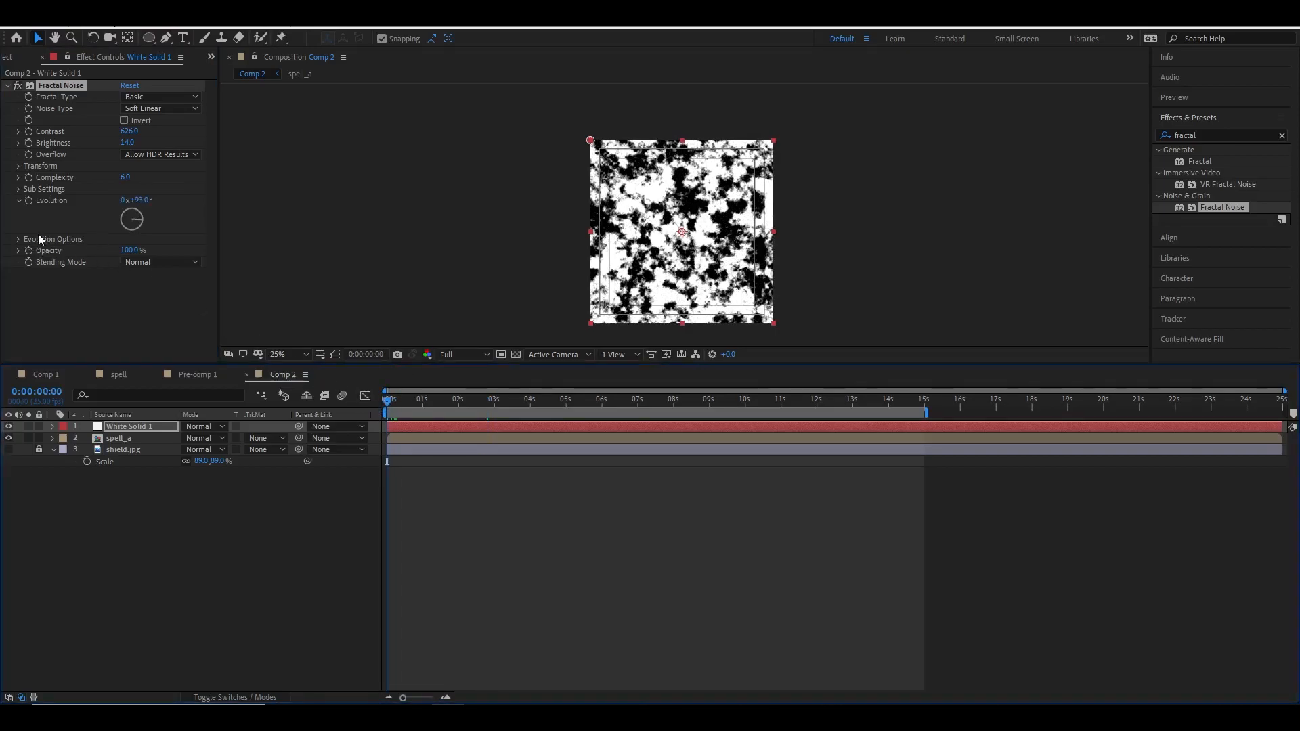
left_click(29, 201)
left_click_drag(899, 401, 952, 404)
left_click_drag(139, 201, 1138, 201)
left_click_drag(149, 201, 539, 203)
left_click_drag(760, 404, 384, 404)
key("space")
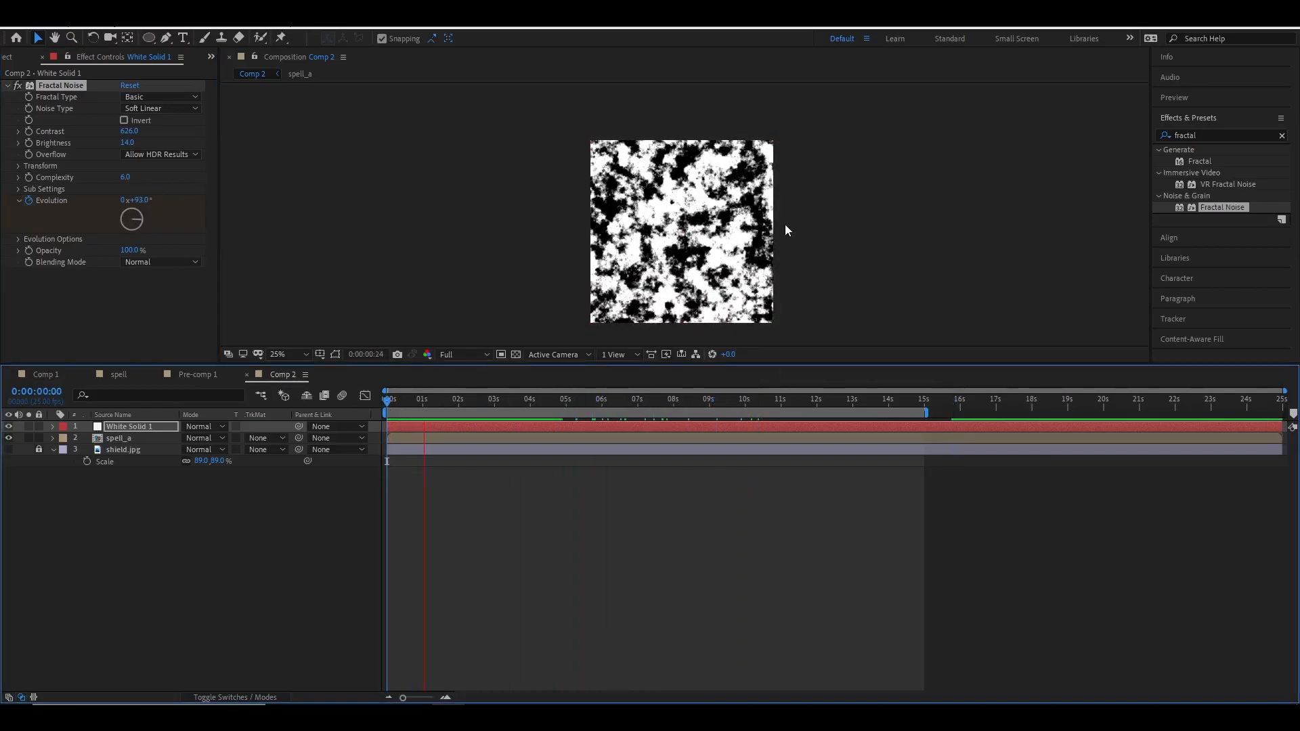
key("space")
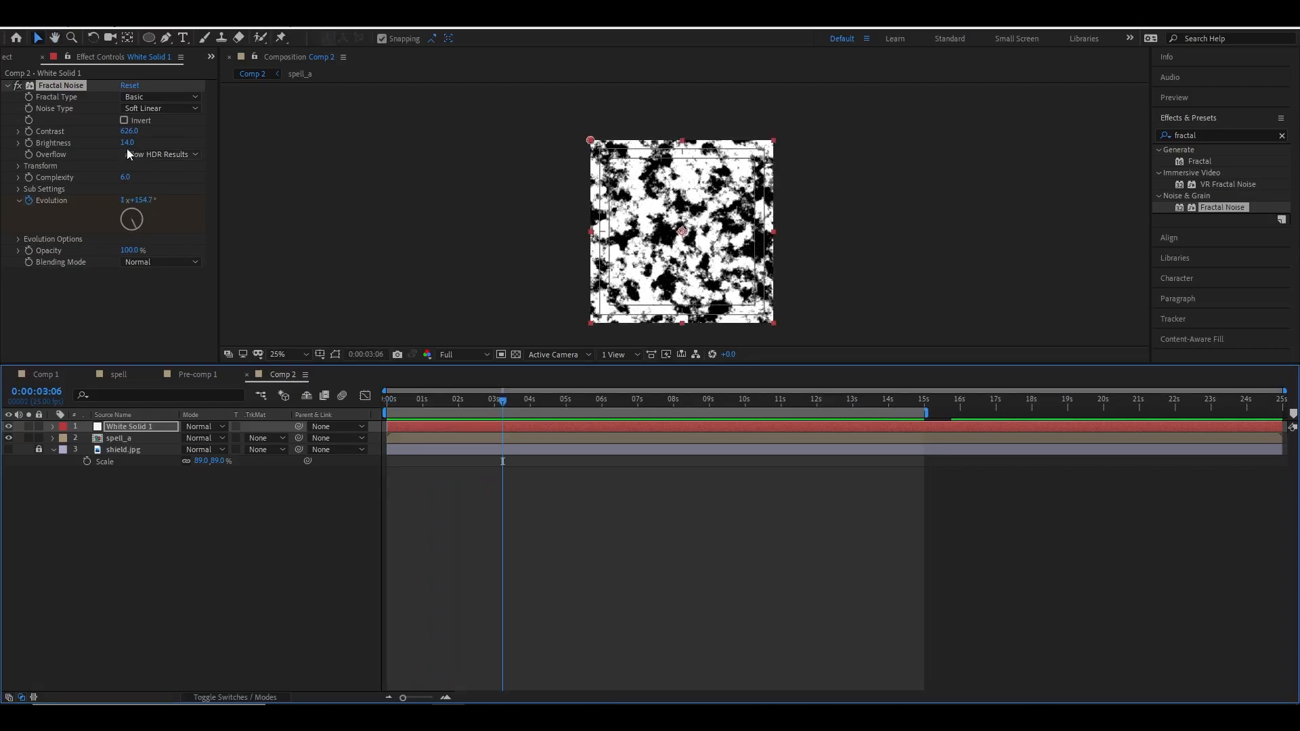
Set the Fractal Noise brightness to -23 and its Transform scale to 113.
mouse_move(128, 144)
left_mouse_down()
mouse_move(95, 147)
mouse_move(131, 146)
left_mouse_up()
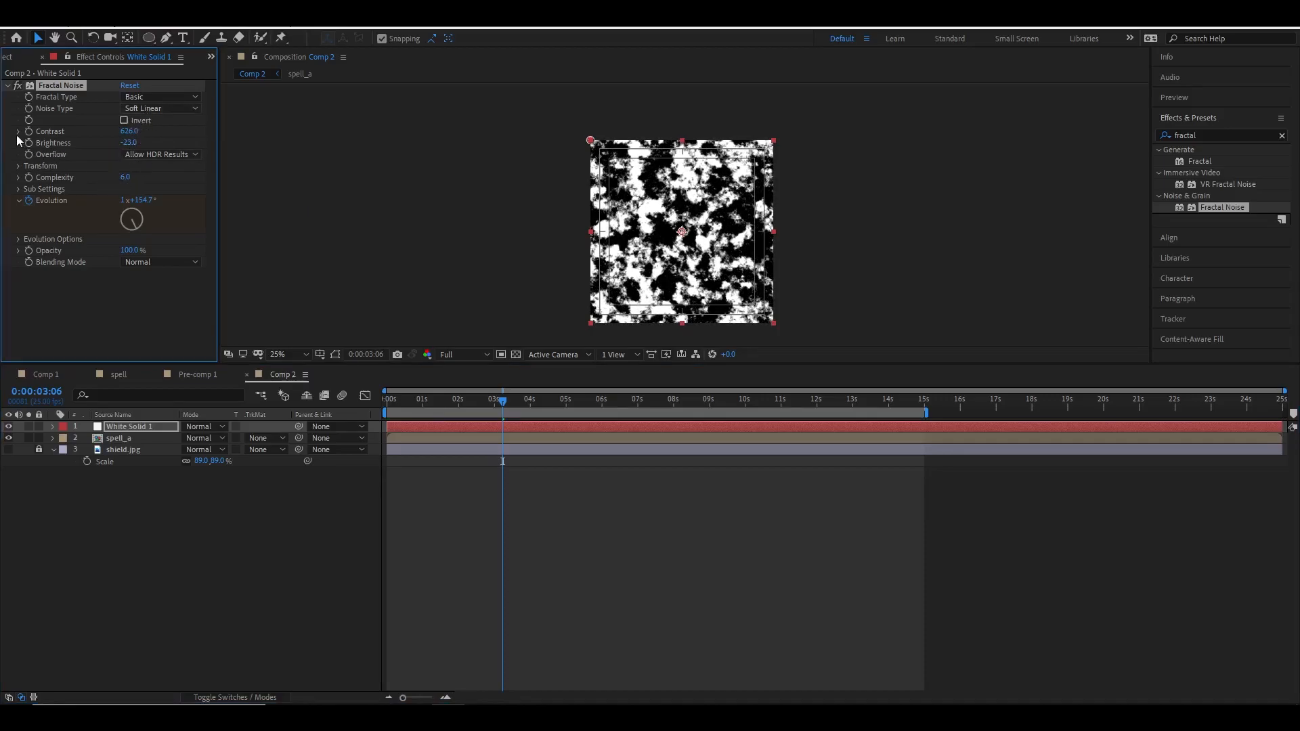
left_click(18, 166)
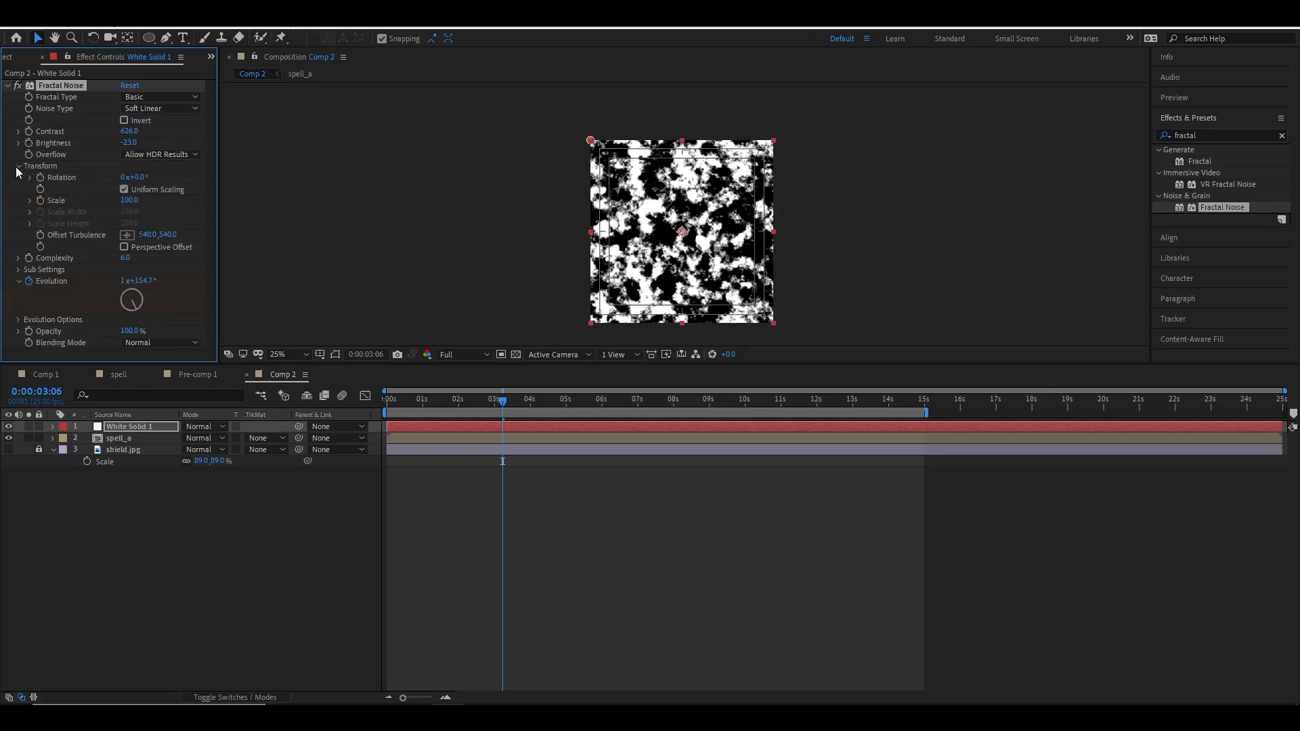
left_click_drag(124, 205, 135, 203)
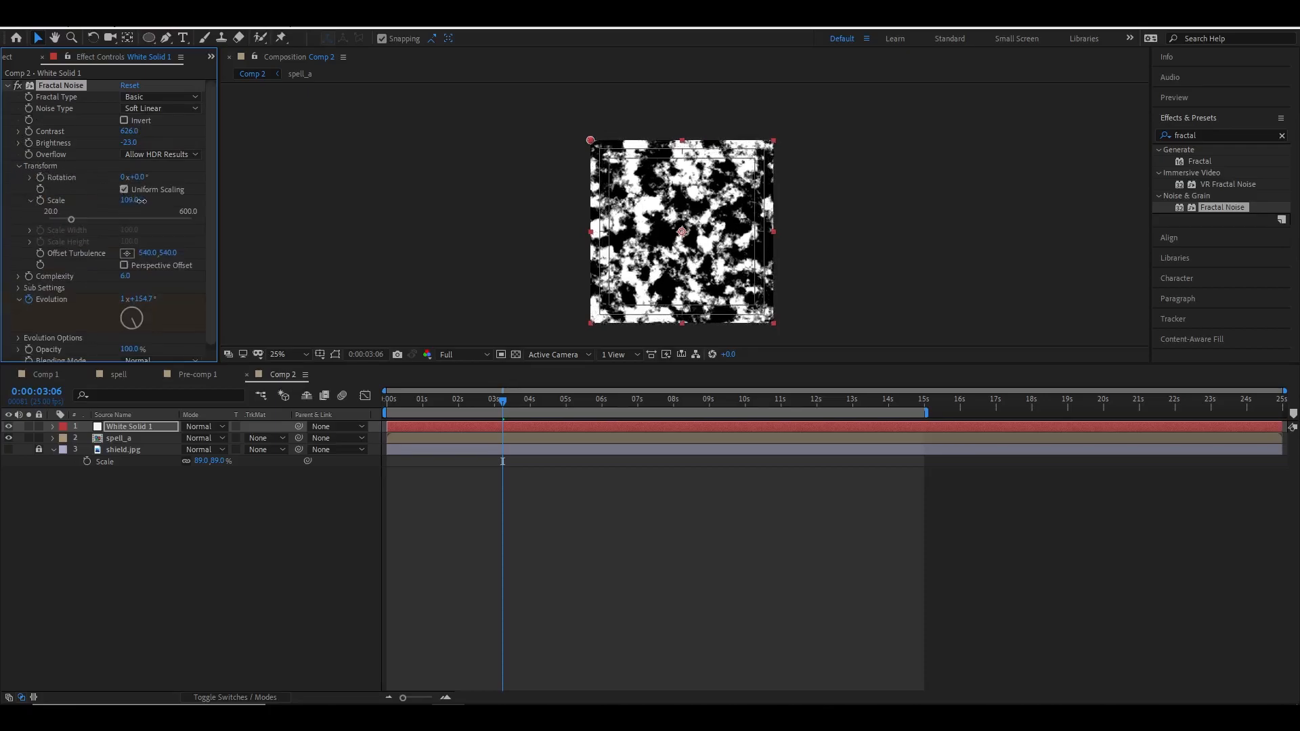
Hide the white noise solid layer in the composition.
left_click(9, 426)
left_click(10, 427)
left_click(10, 427)
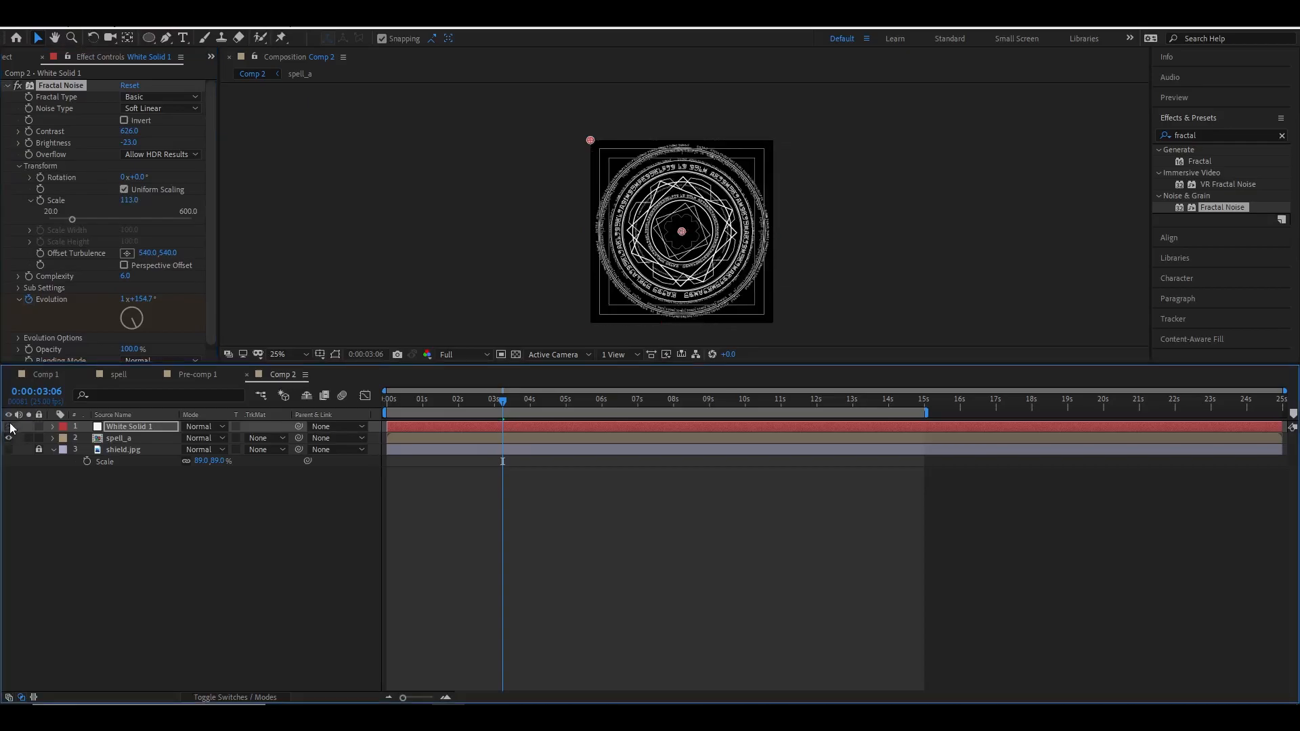
Set the spell_a layer's track matte to Luma Matte using White Solid 1.
left_click(135, 438)
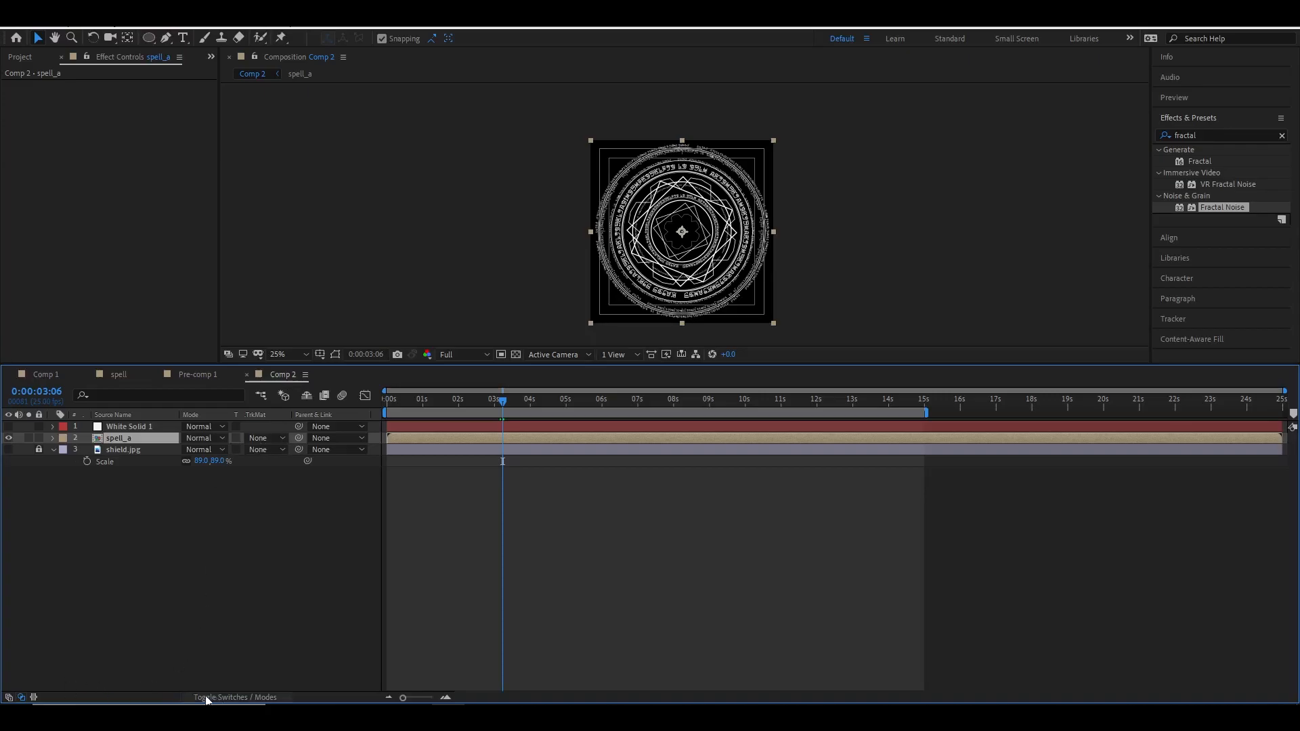
left_click(241, 697)
left_click(240, 698)
left_click(240, 697)
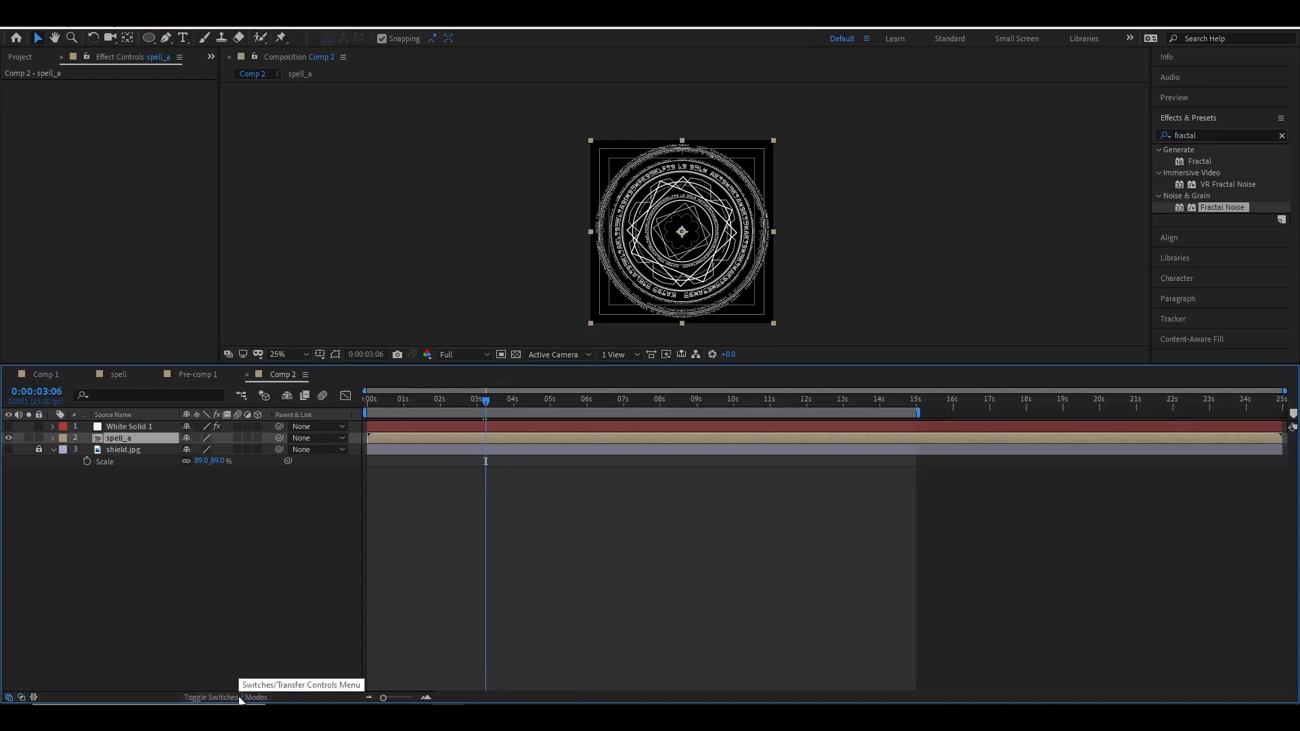
left_click(240, 698)
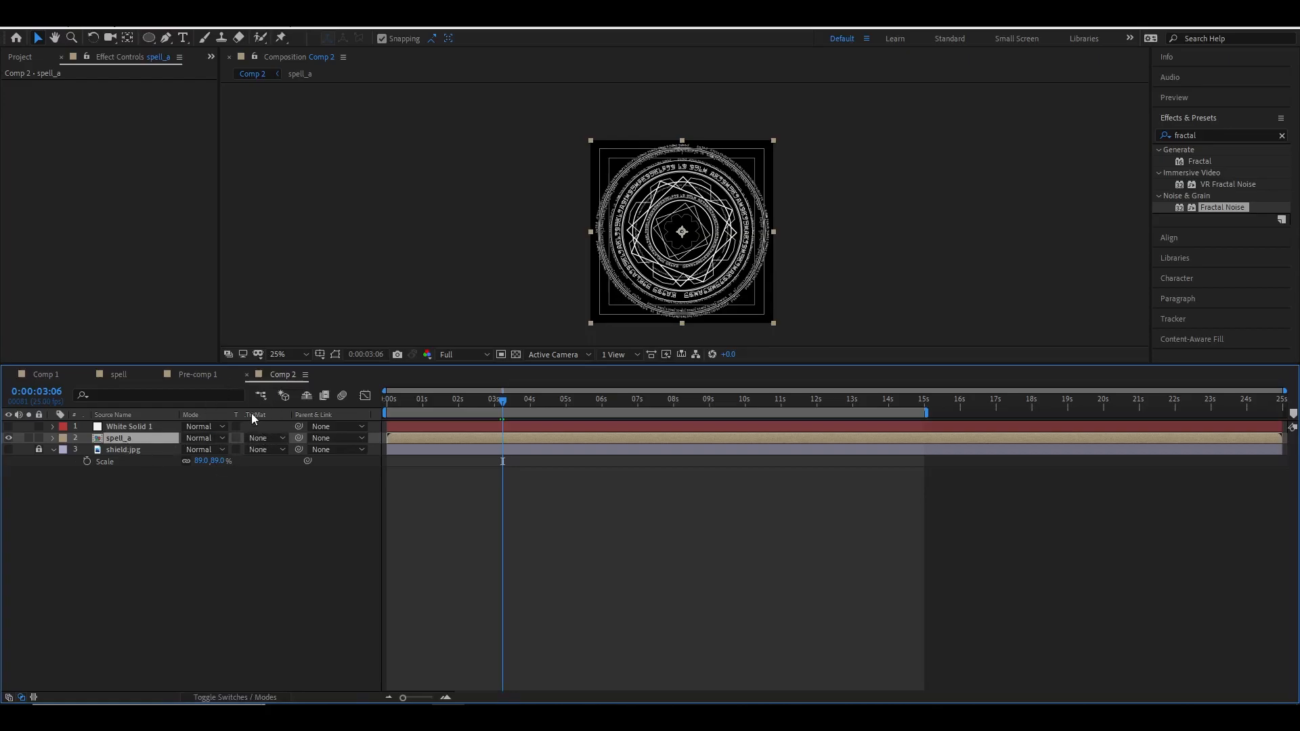
left_click(265, 439)
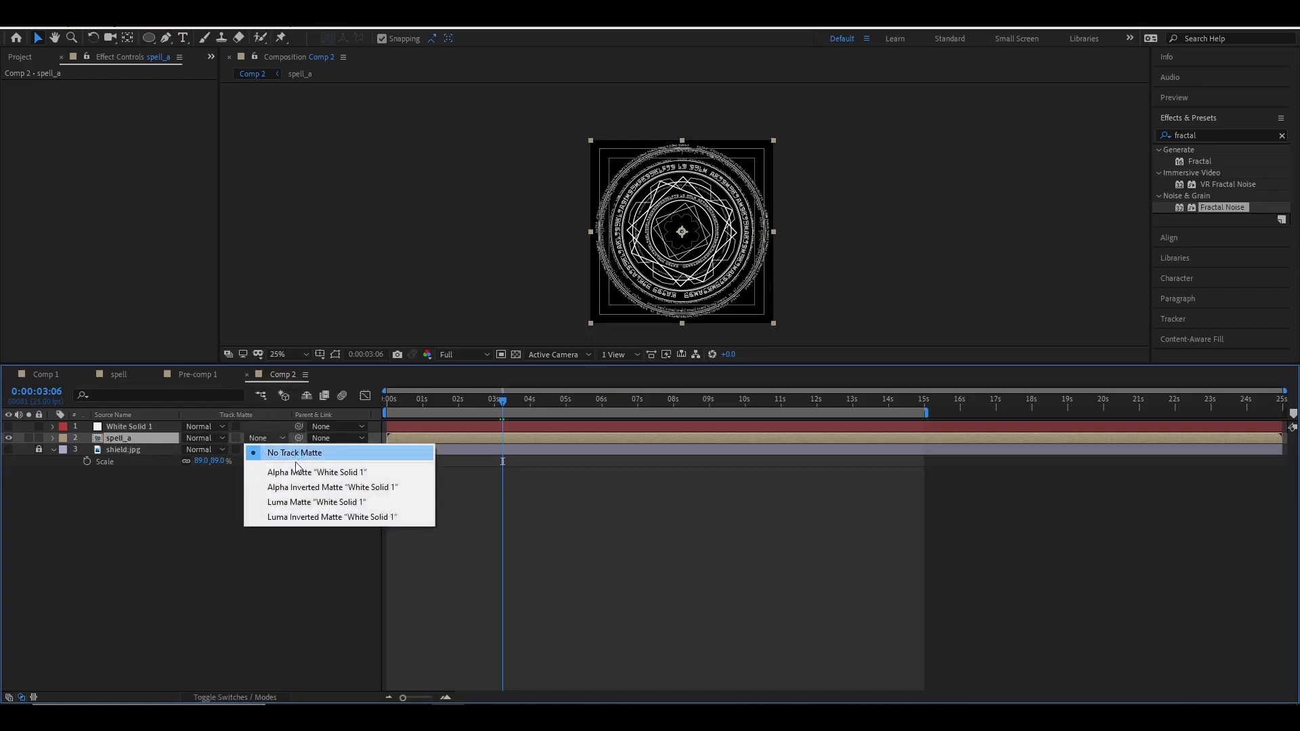
left_click(303, 506)
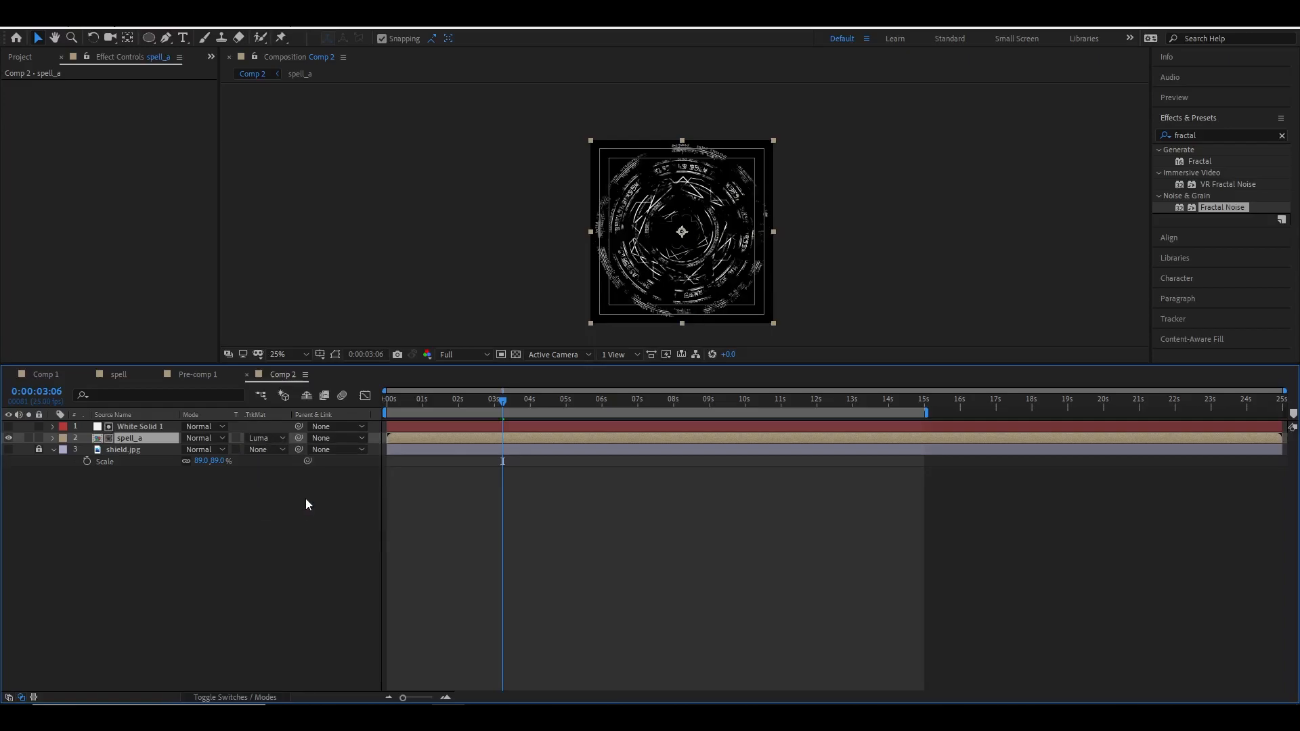
Inspect the matted shield at the start of the timeline in the viewer.
key("period")
left_click_drag(507, 404, 386, 406)
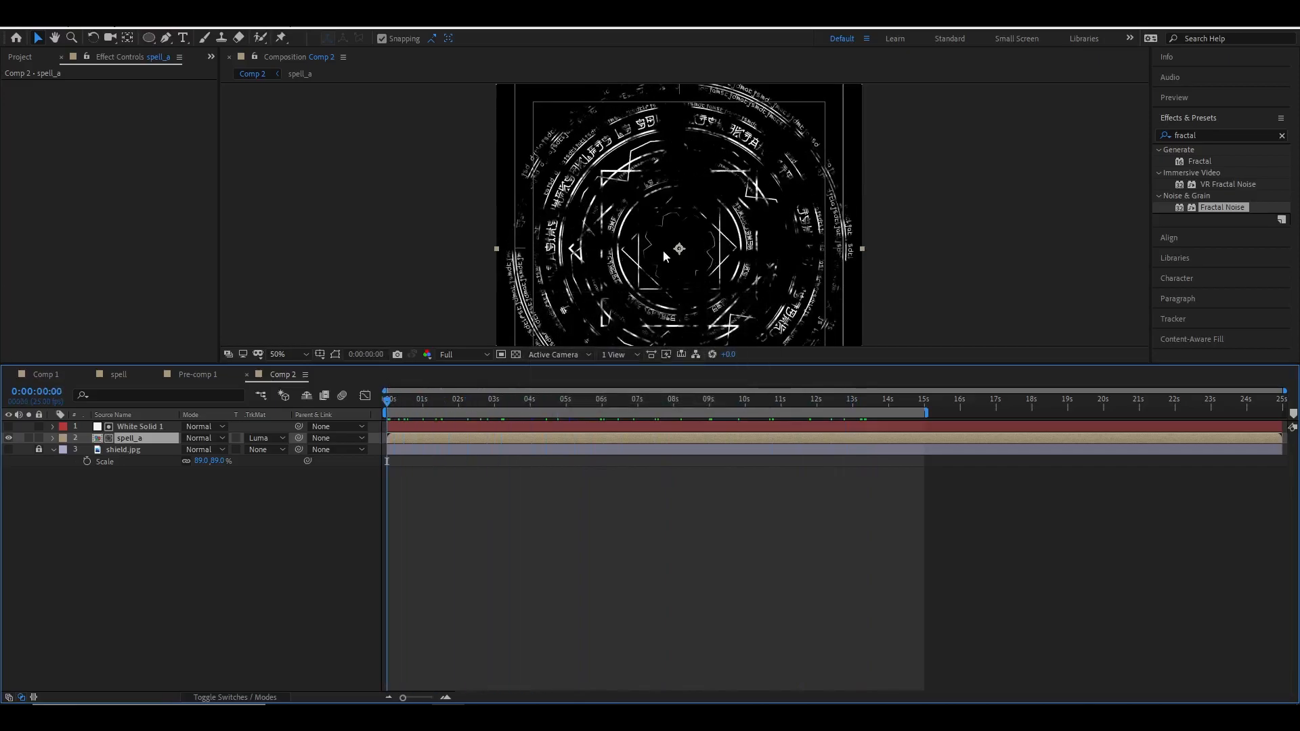
key("comma")
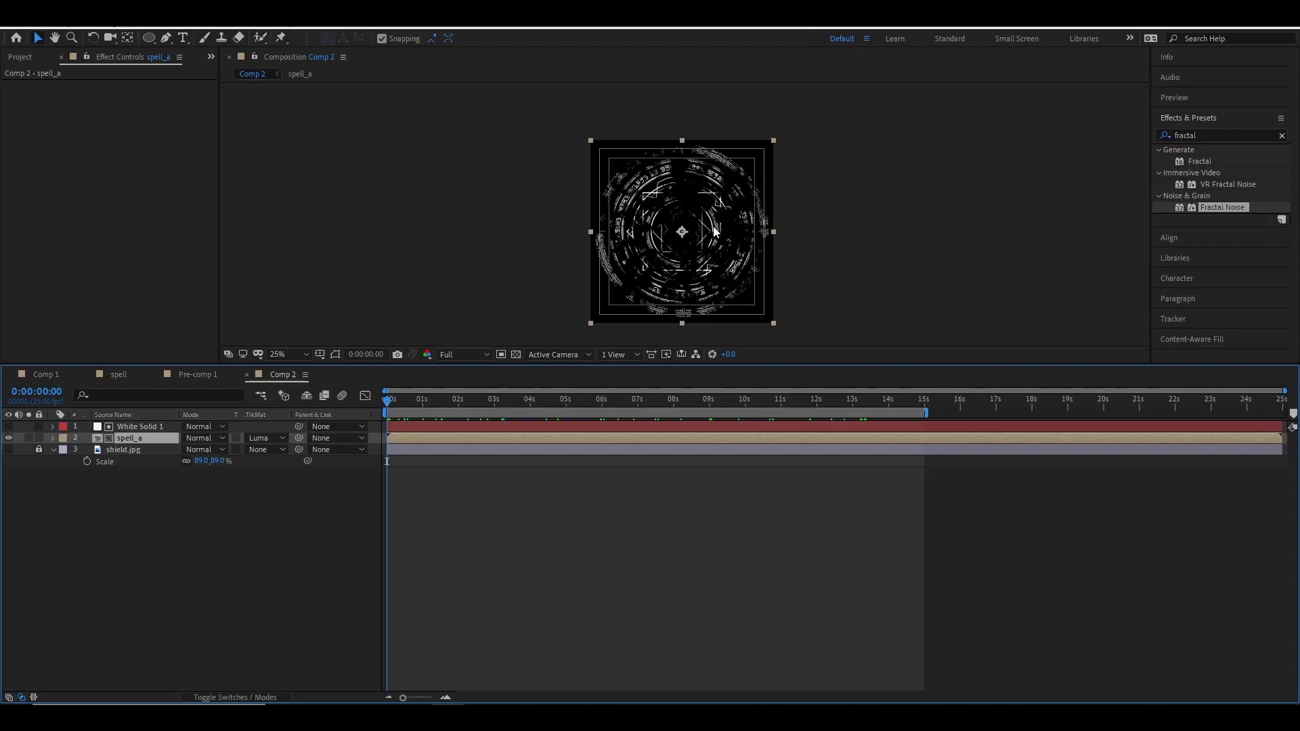
key("period")
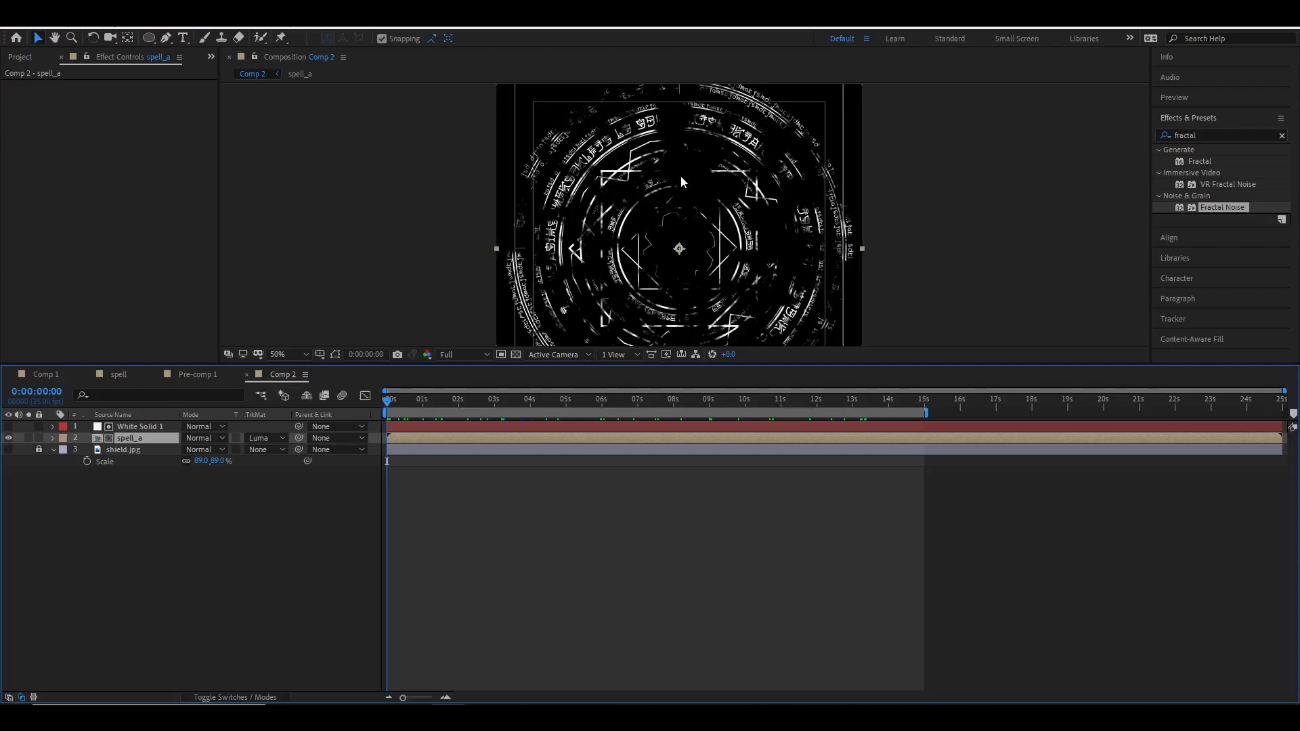
Set the white solid's Fractal Noise scale to 211, then hide the solid again and preview the reveal.
key("comma")
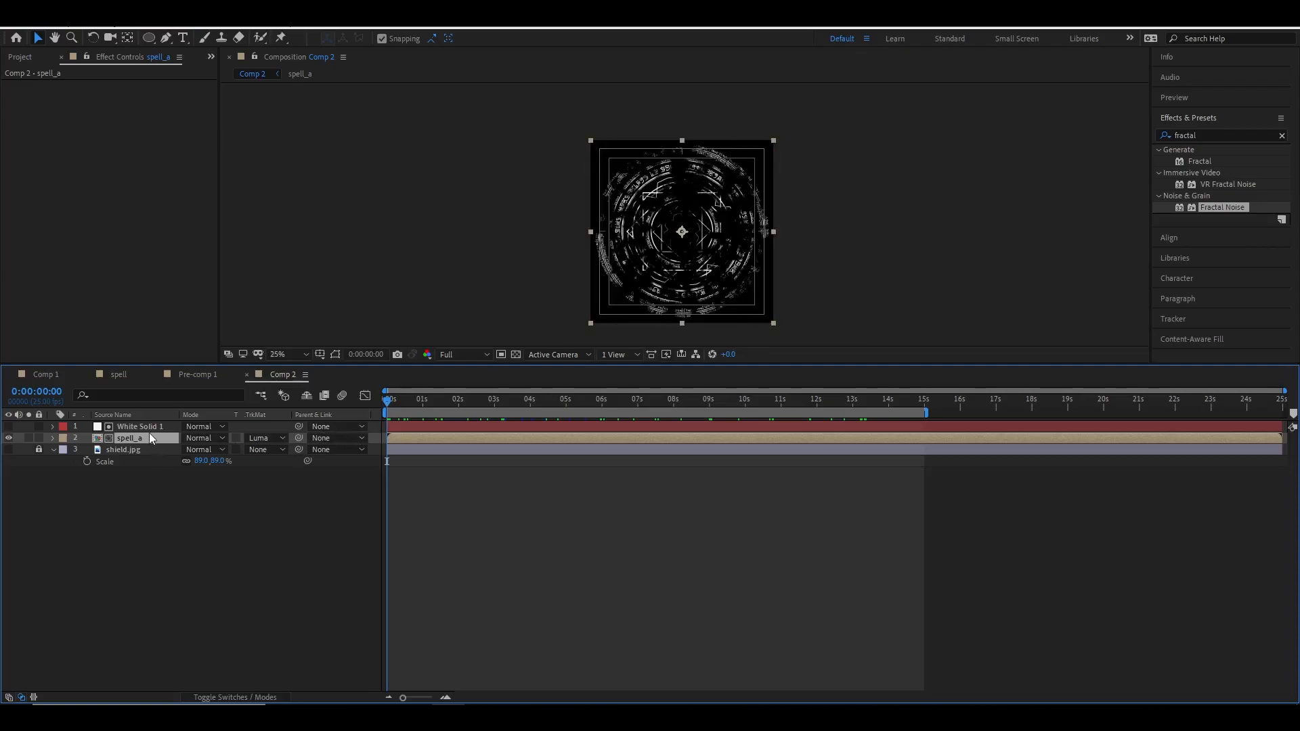
left_click_drag(389, 402, 458, 403)
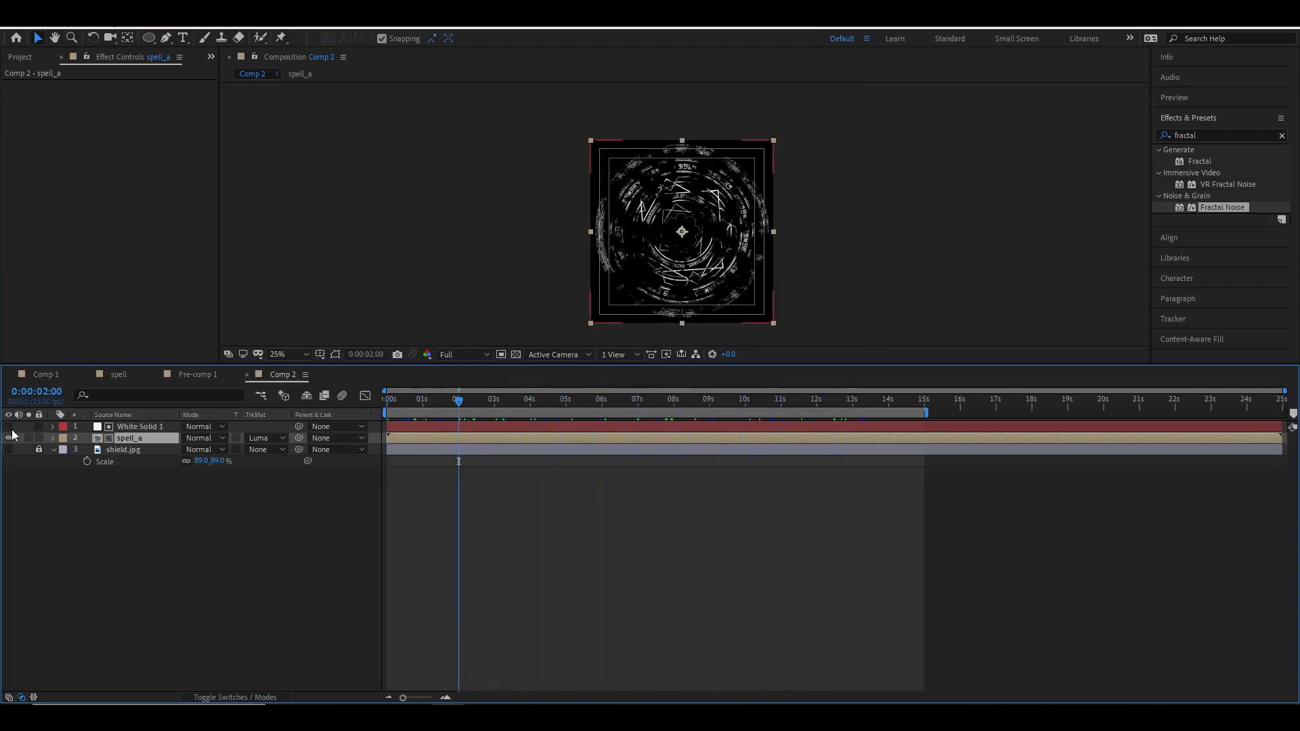
left_click(9, 426)
left_click(172, 427)
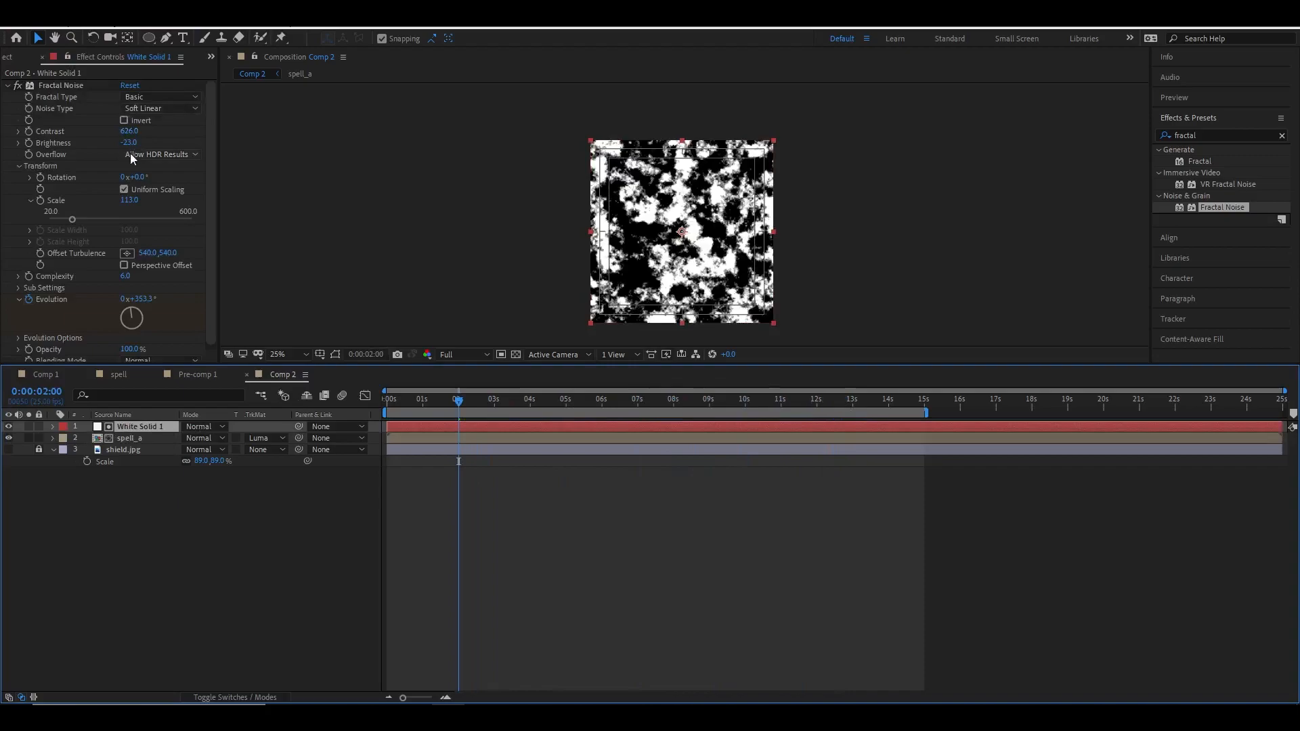
left_click_drag(129, 200, 200, 200)
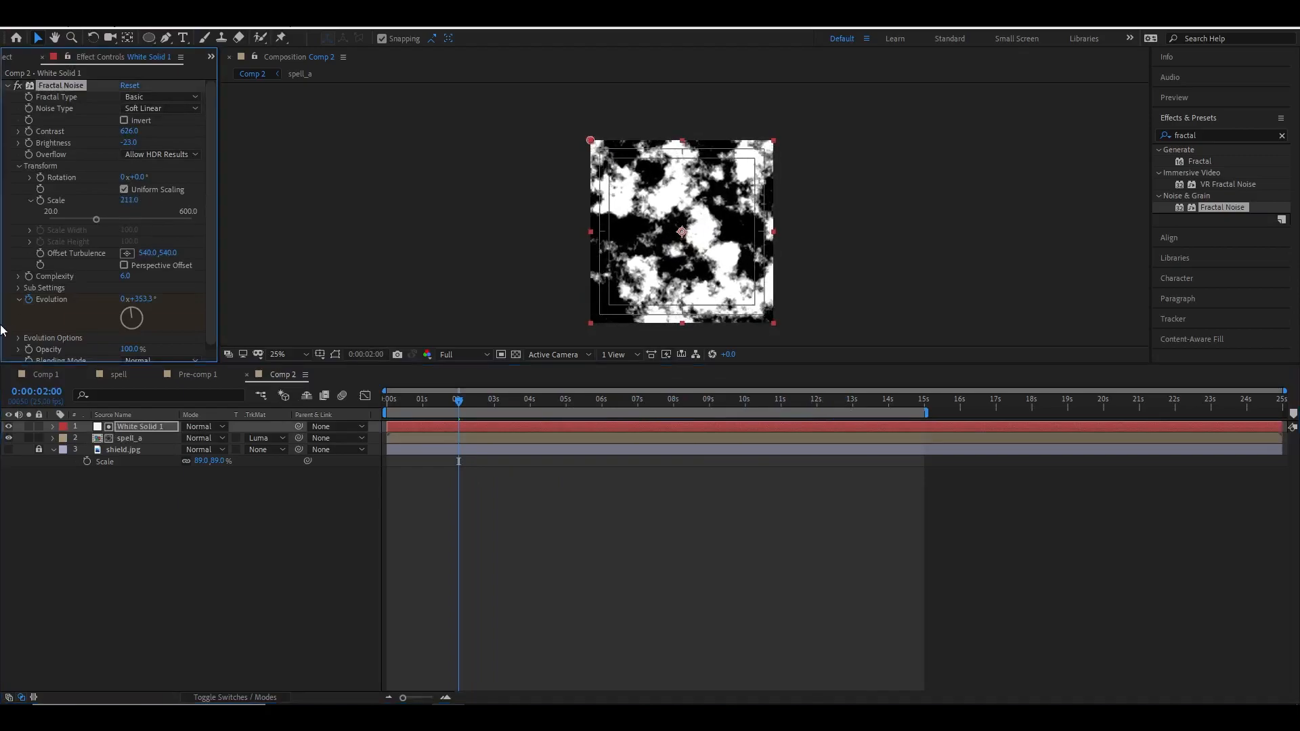
left_click(9, 426)
key("space")
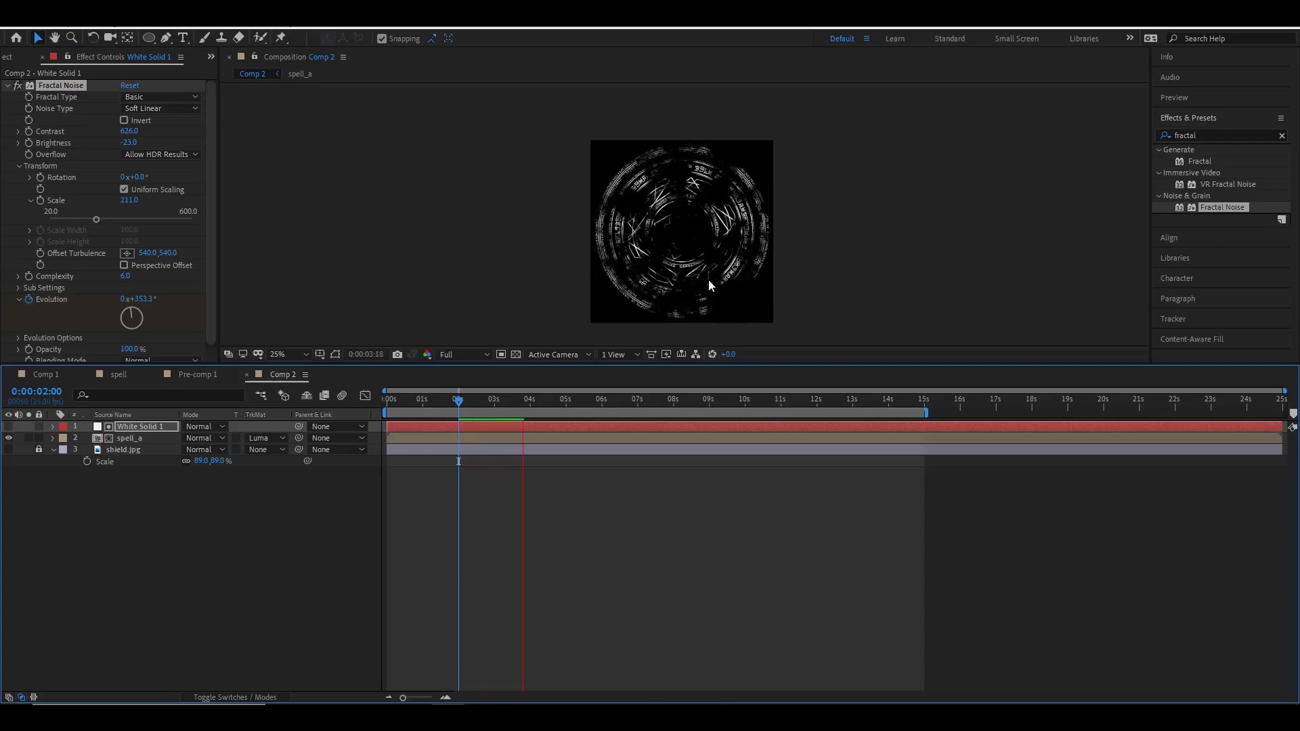
Adjust the Fractal Noise contrast to 504 and brightness to 15, previewing the matte reveal from the start.
mouse_move(129, 131)
left_mouse_down()
mouse_move(99, 141)
mouse_move(195, 155)
mouse_move(151, 144)
left_mouse_up()
key("period")
left_click_drag(129, 131, 350, 137)
key("space")
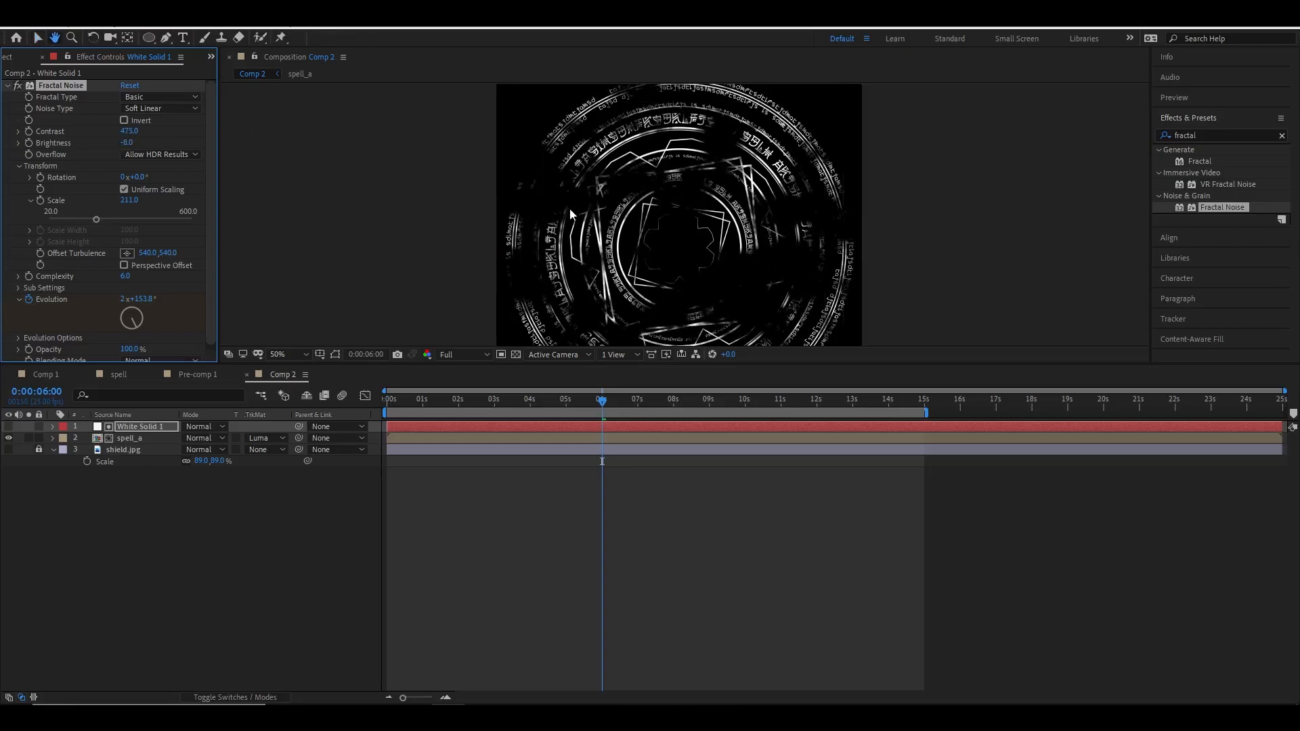
key("space")
mouse_move(128, 143)
left_mouse_down()
mouse_move(159, 135)
mouse_move(102, 141)
left_mouse_up()
scroll(685, 214, "down", 2)
key("space")
key("space")
key("space")
key("space")
left_click_drag(651, 402, 349, 398)
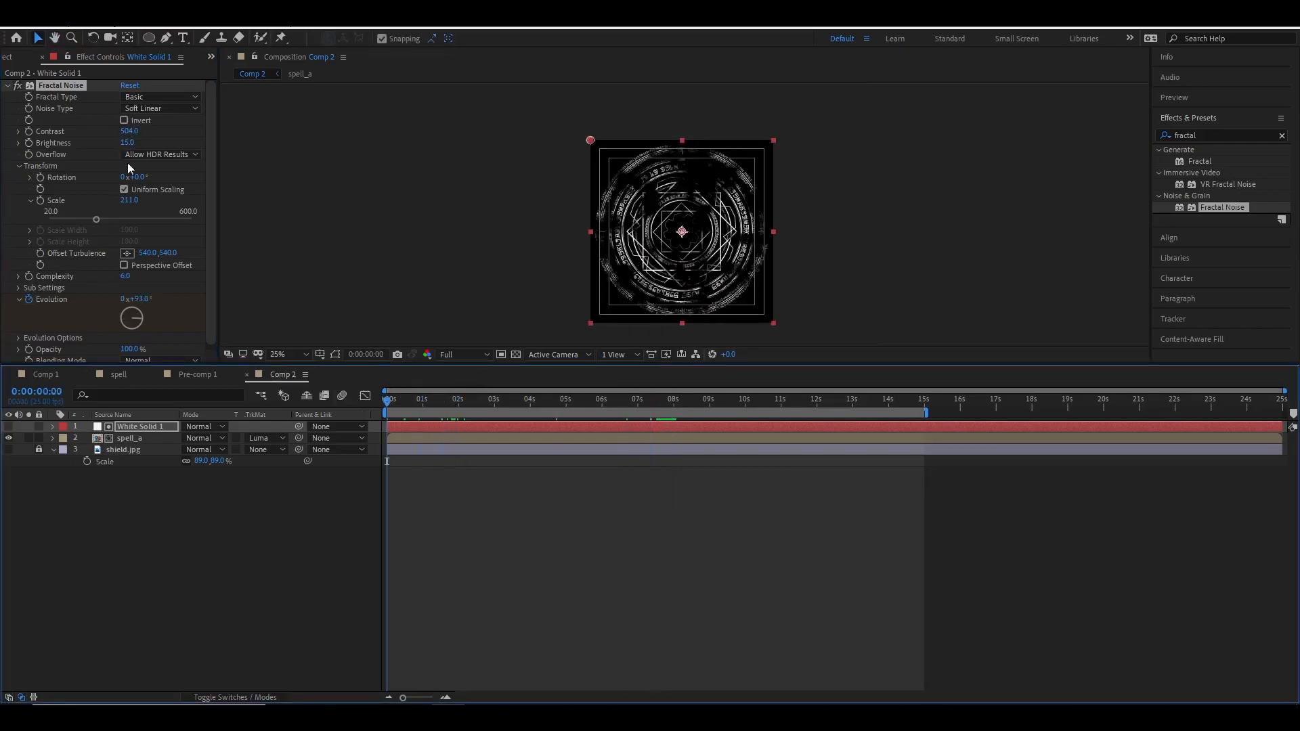
Create a new 1080 x 1080 composition named Comp 3 at 25 fps and 25 seconds.
left_click(11, 57)
left_click(72, 193)
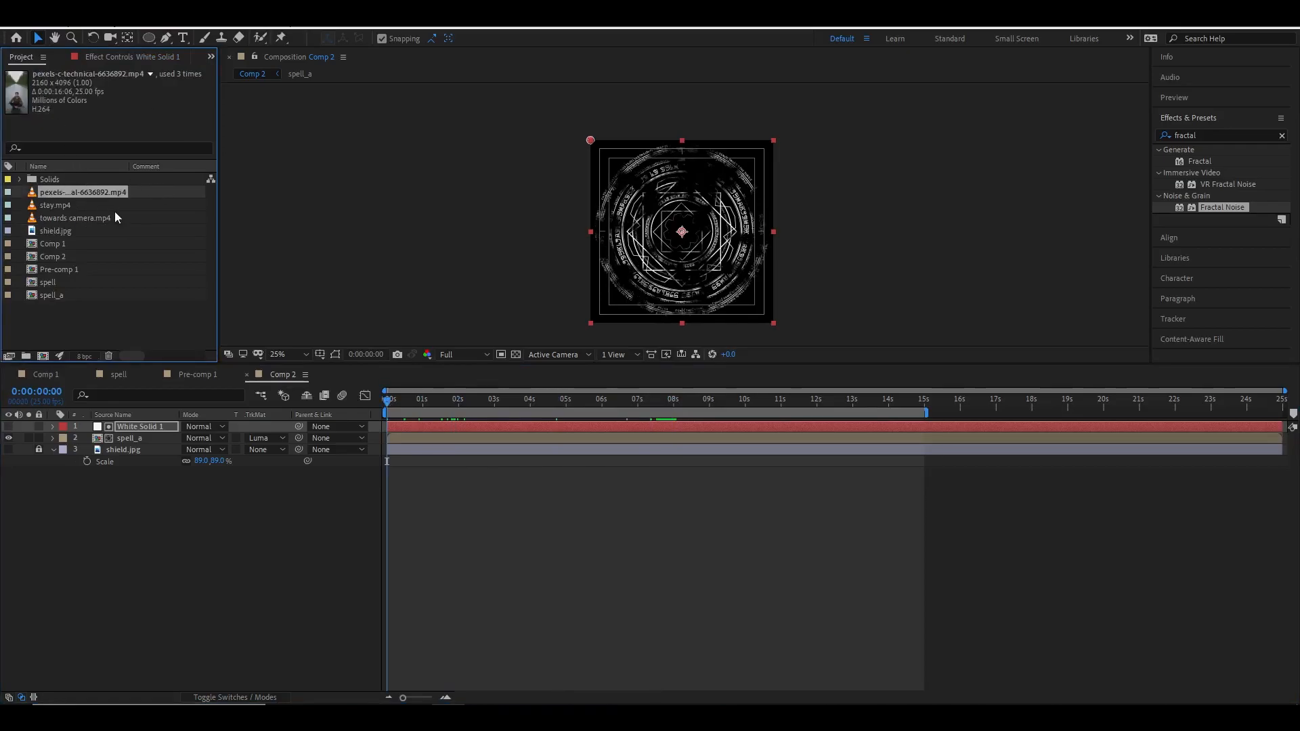
left_click(52, 374)
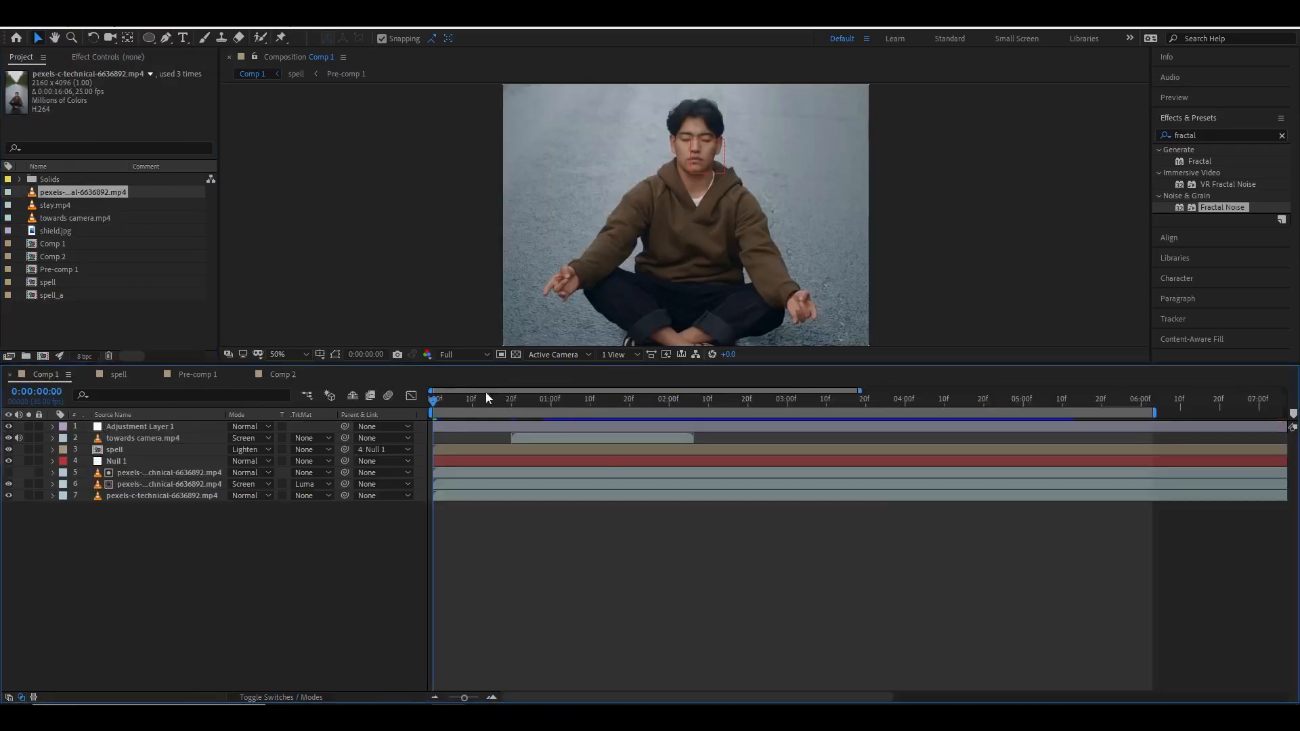
key("comma")
key("comma")
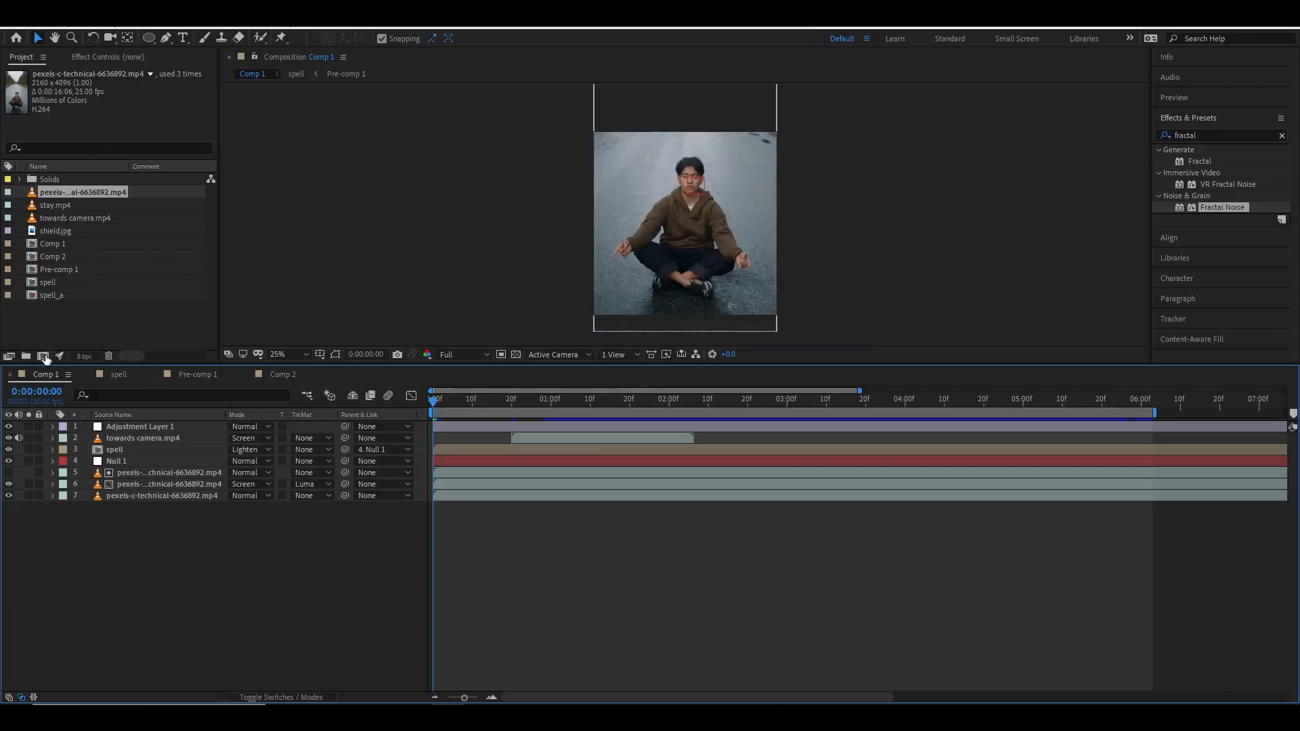
left_click(43, 356)
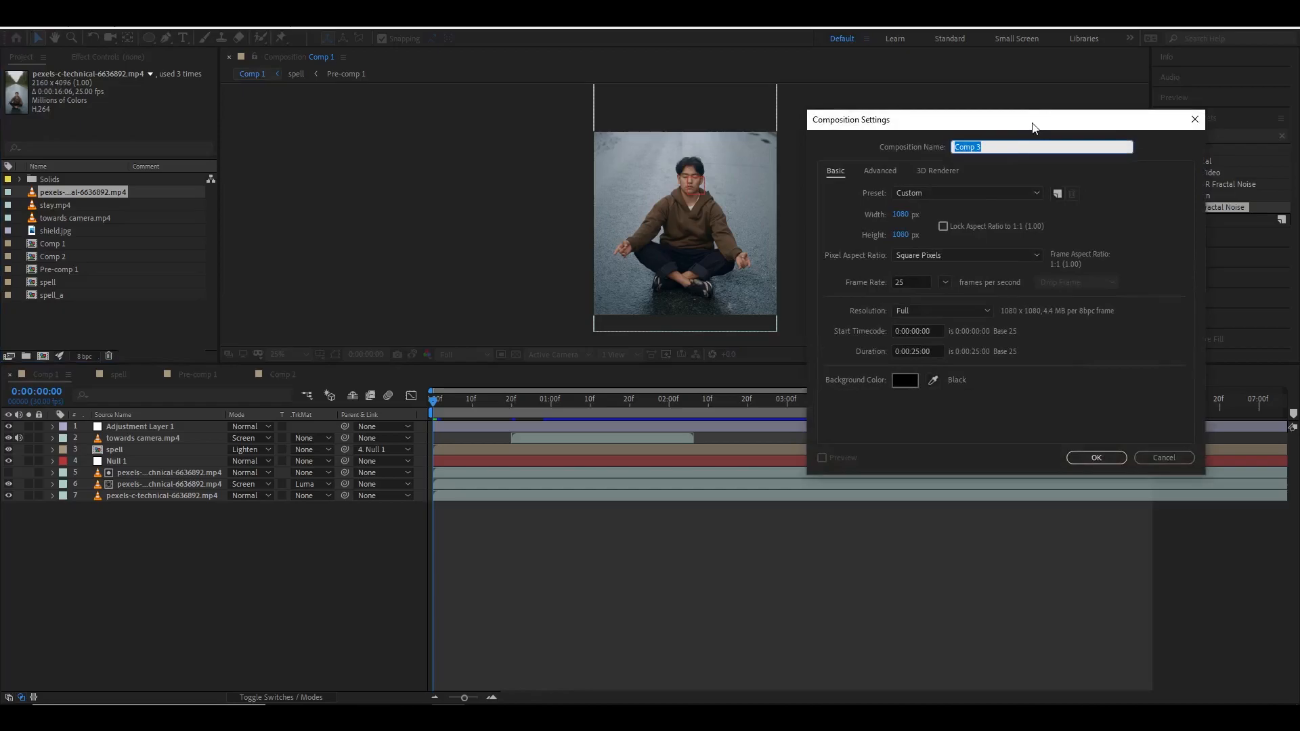
left_click_drag(1030, 125, 950, 124)
left_click(1012, 456)
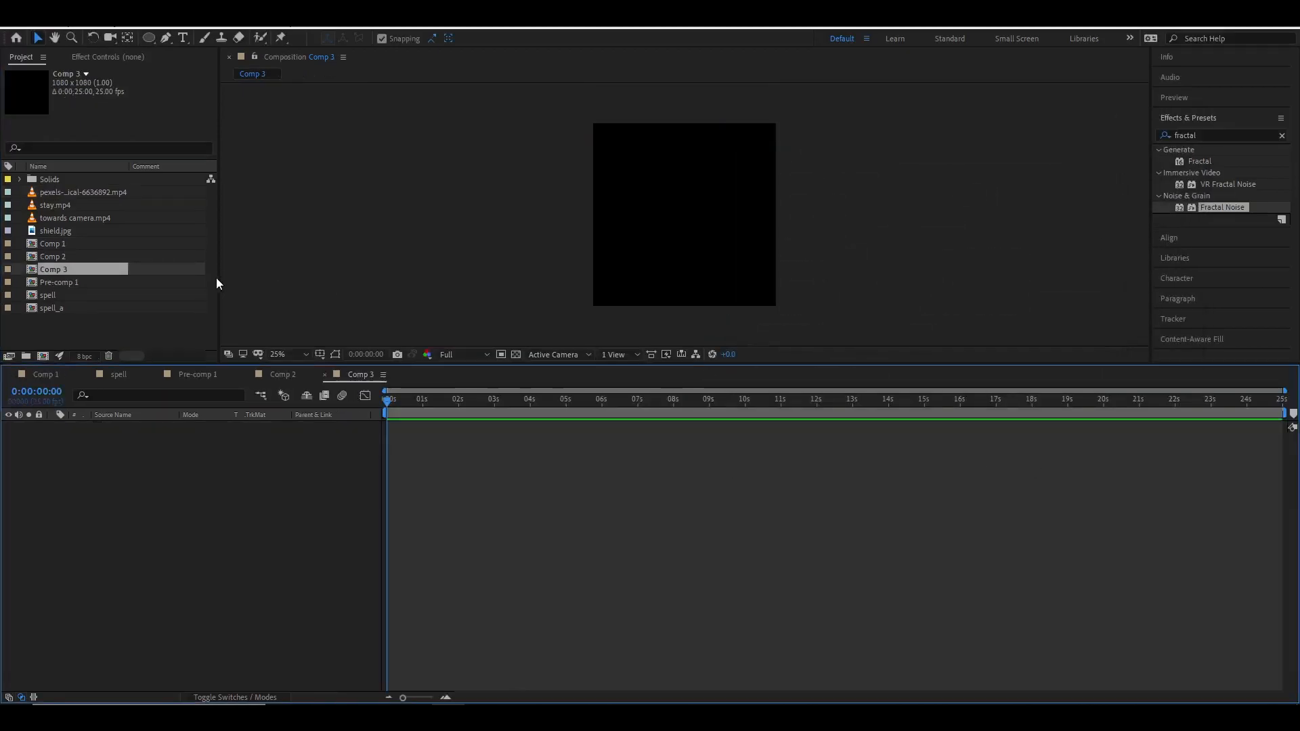
Add the meditation footage clip to Comp 3, scale it to 53% and position it to frame the person.
left_click_drag(75, 194, 166, 430)
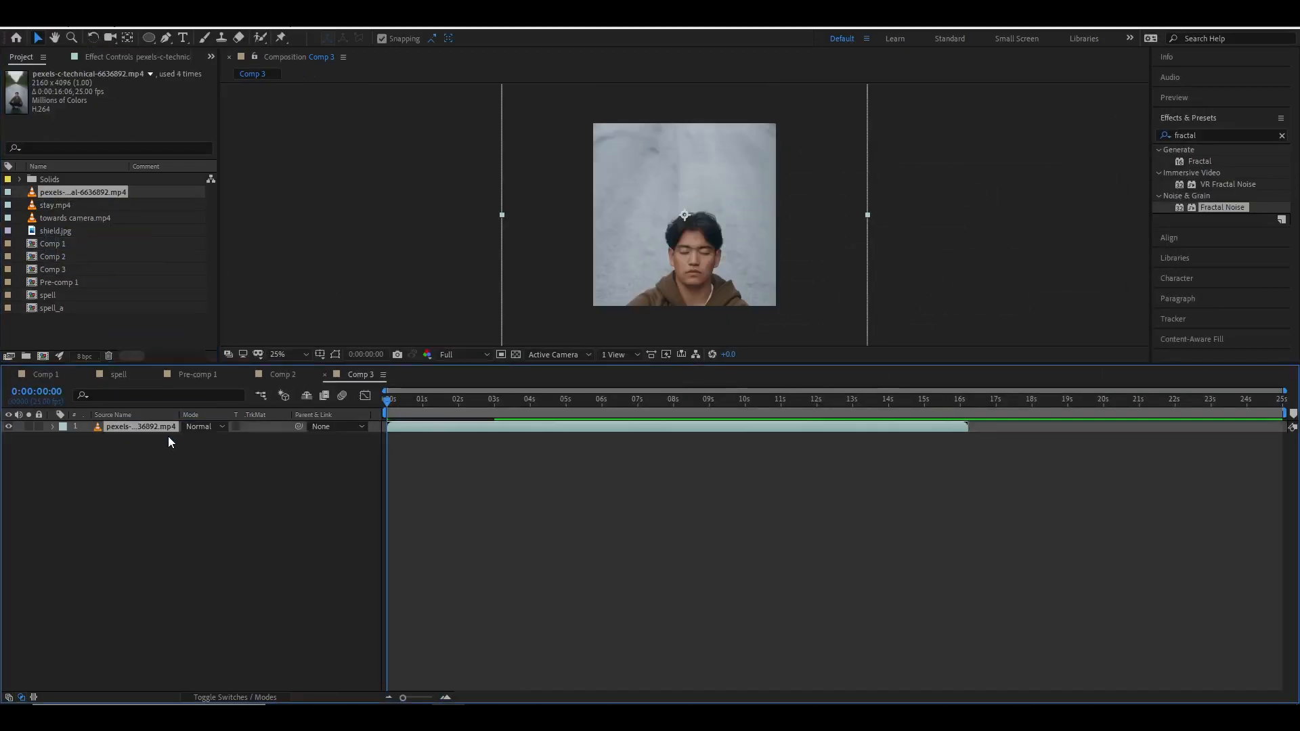
left_click_drag(758, 273, 754, 142)
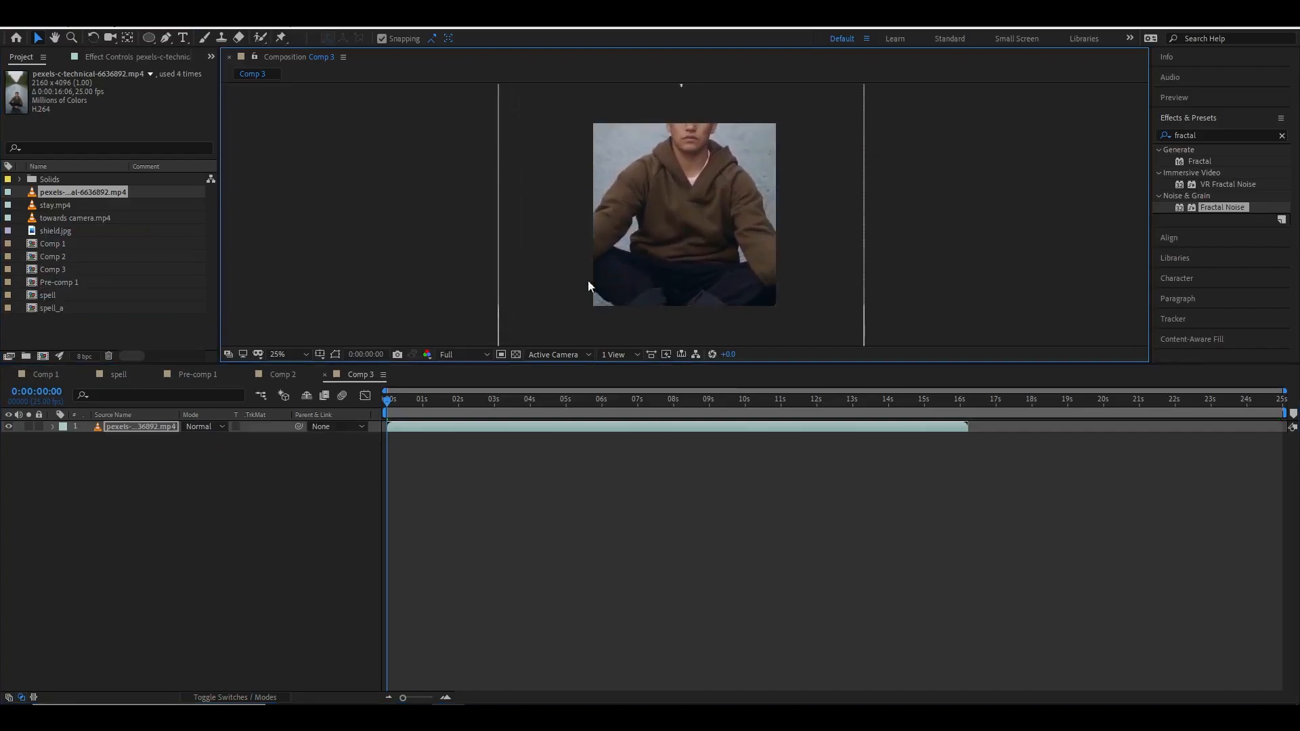
left_click_drag(224, 438, 196, 439)
left_click_drag(653, 214, 665, 254)
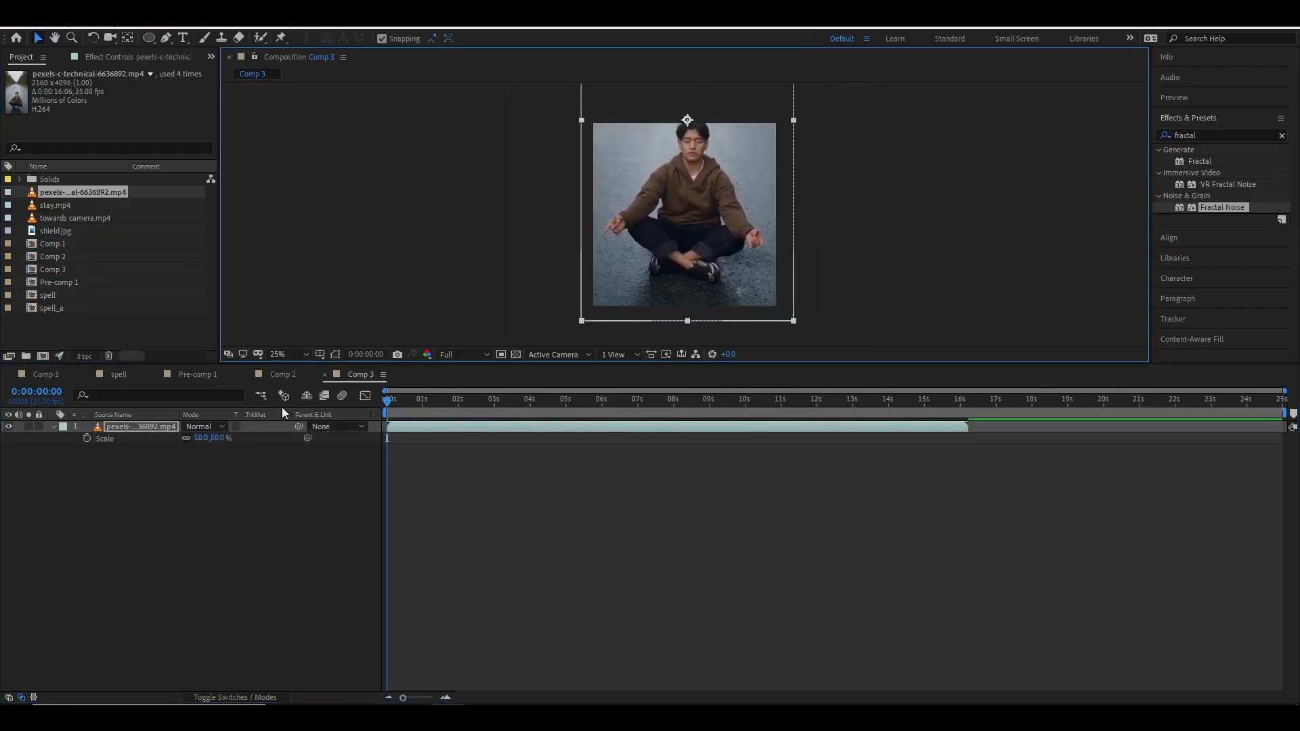
left_click_drag(219, 438, 212, 438)
left_click_drag(653, 225, 651, 238)
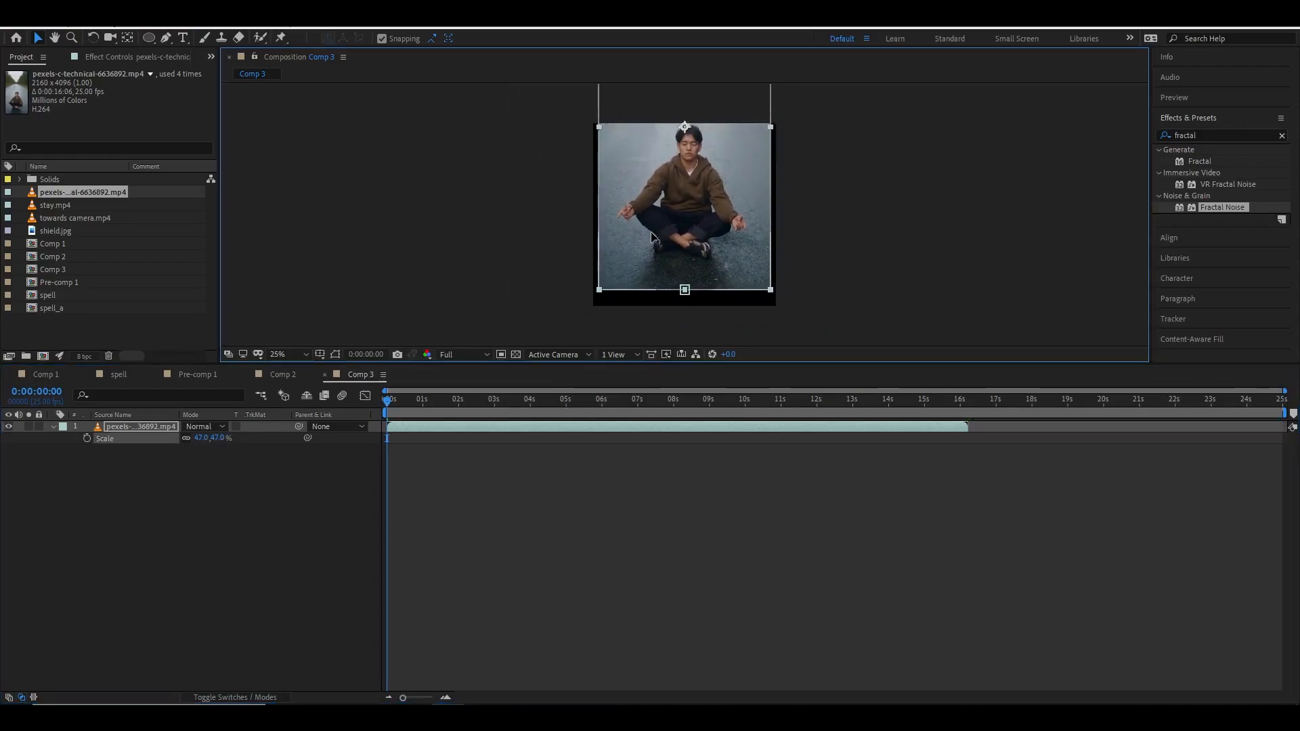
left_click_drag(212, 439, 216, 439)
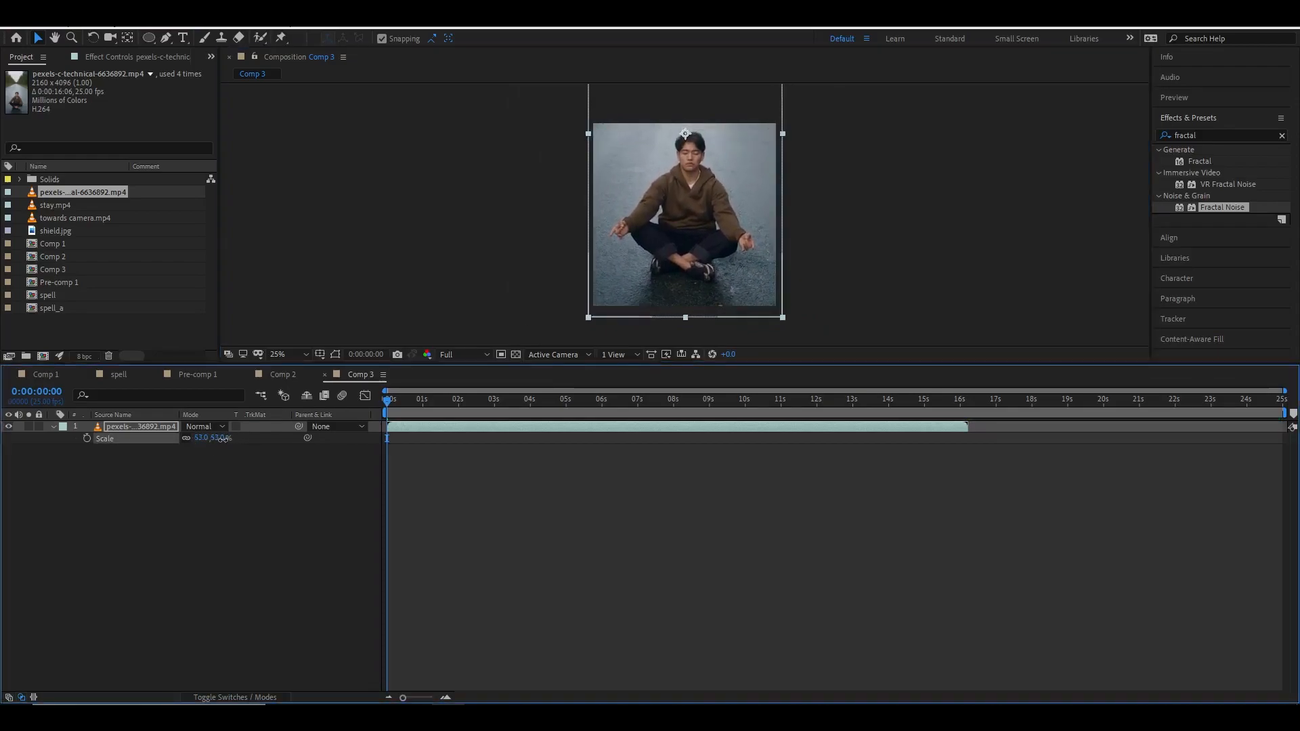
left_click_drag(670, 235, 667, 247)
key("period")
left_click(926, 255)
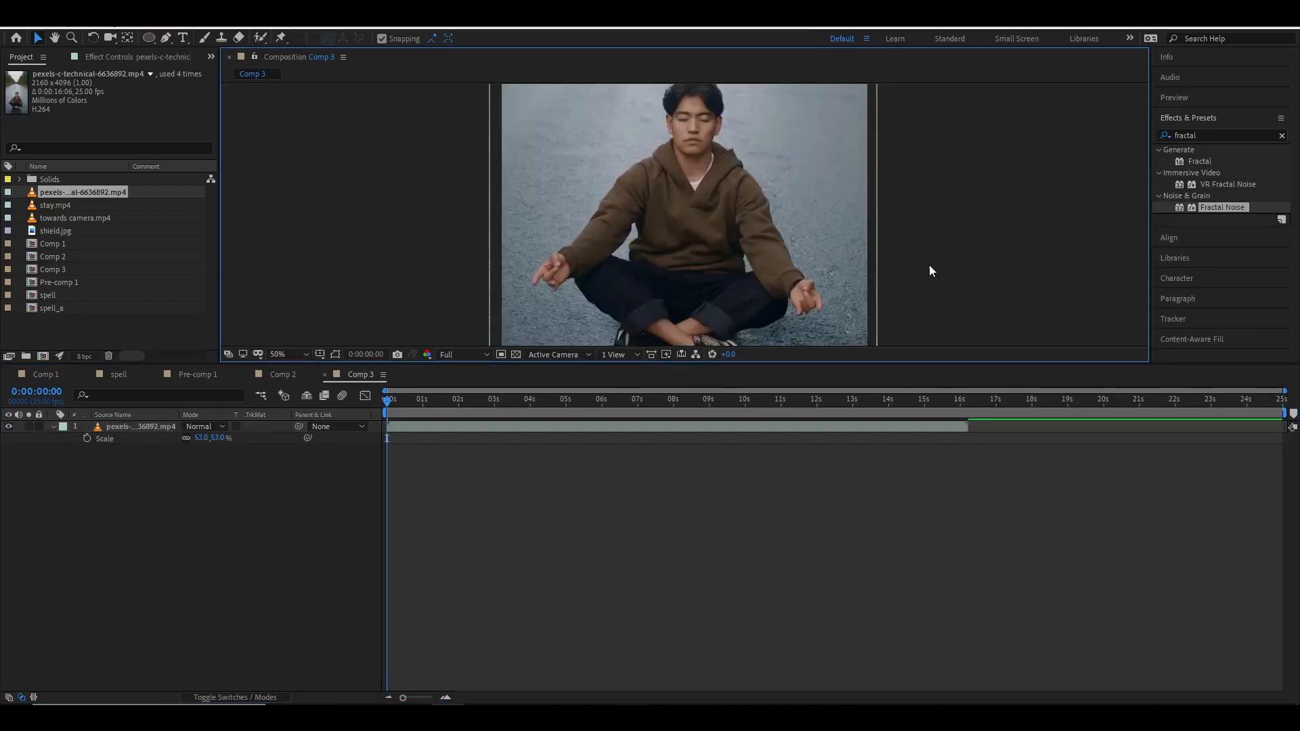
Set the work area end to 10 seconds and preview the footage from the start.
left_click(962, 405)
left_click_drag(965, 405, 375, 367)
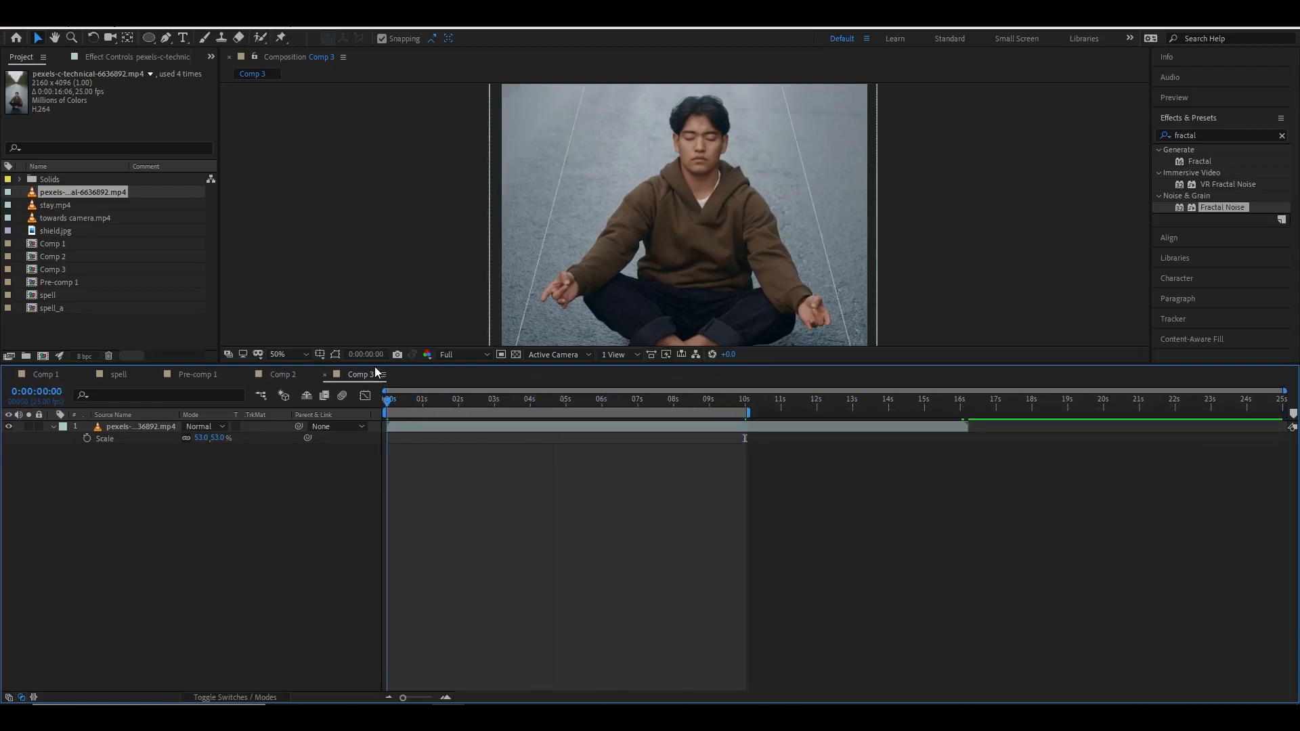
left_click(688, 179)
key("space")
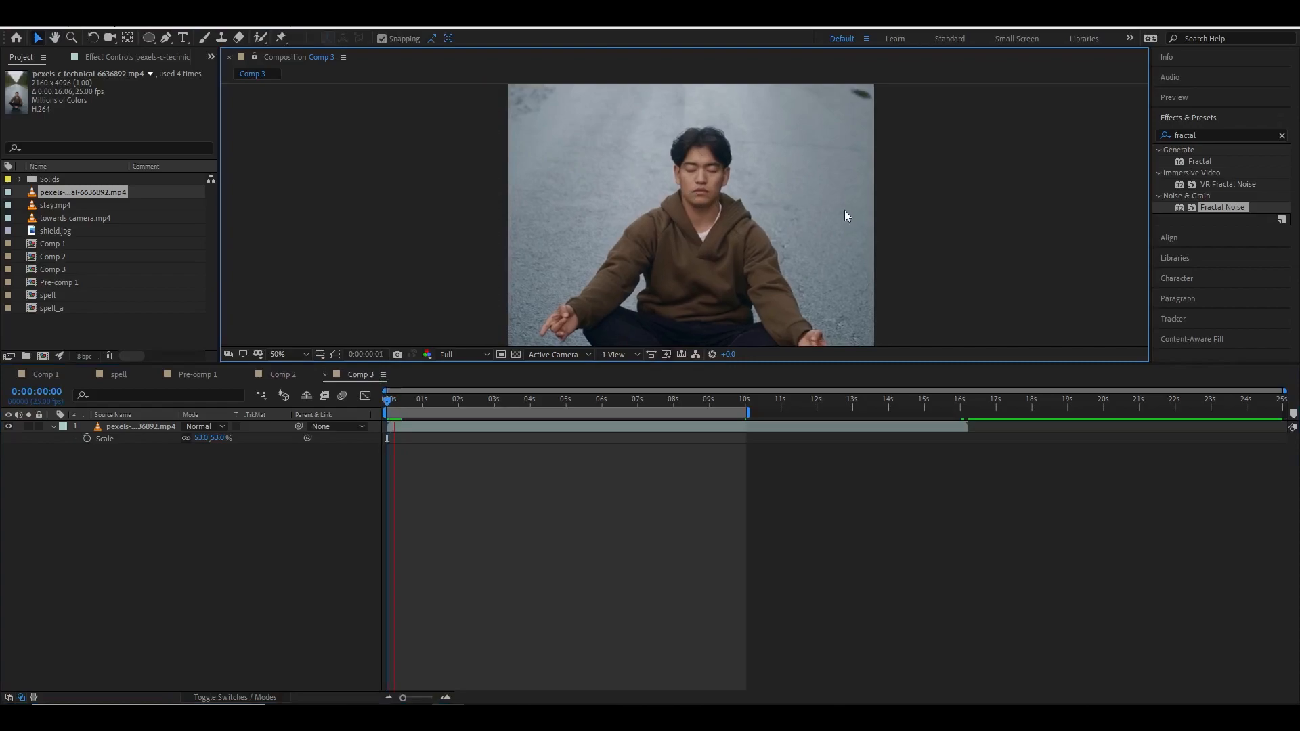
scroll(844, 210, "down", 1)
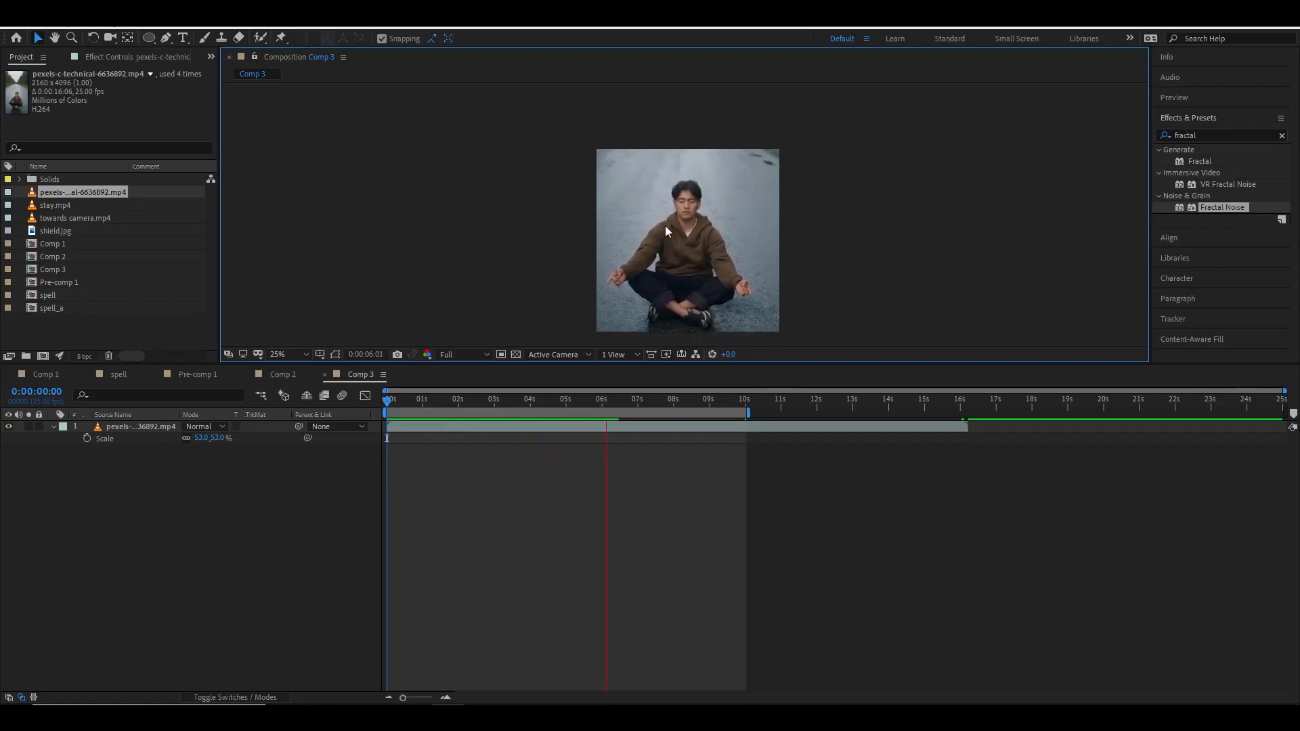
left_click_drag(672, 405, 384, 410)
scroll(704, 217, "up", 3)
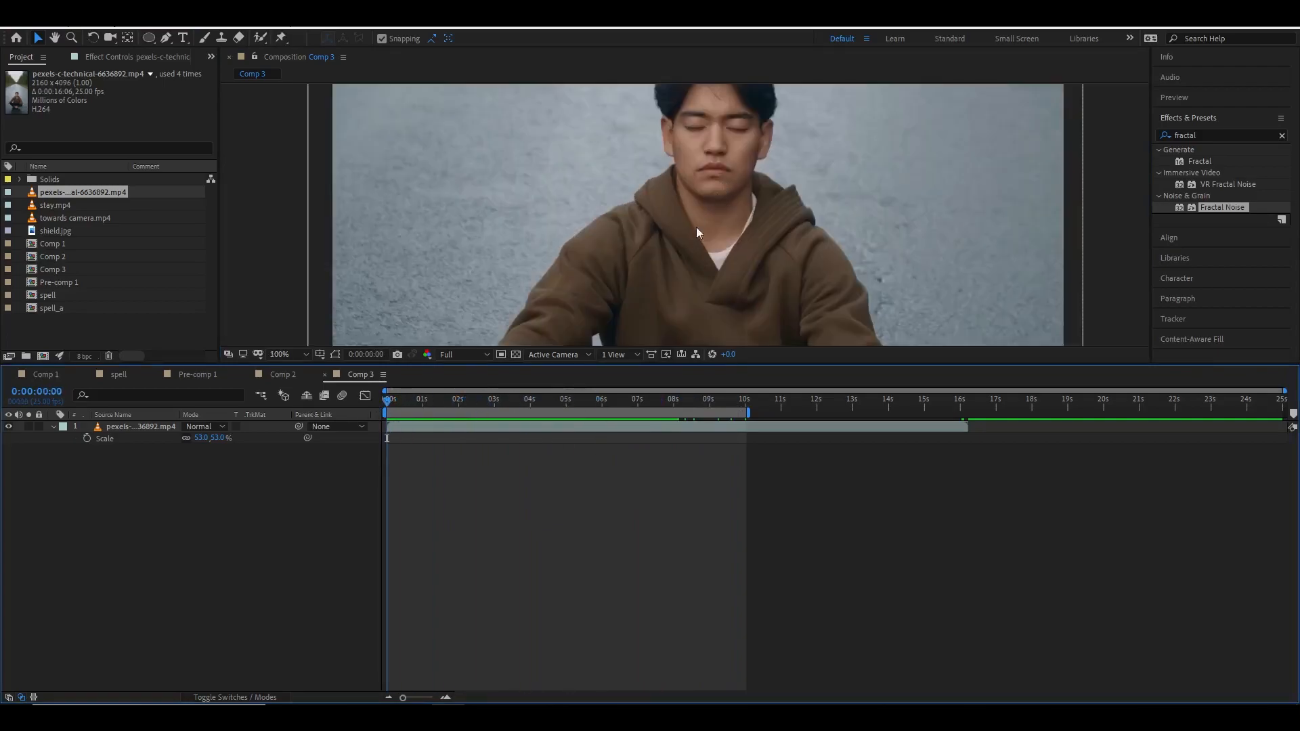
Enlarge the viewer area and open the Tracker panel.
left_click_drag(705, 217, 656, 299)
left_click_drag(732, 364, 708, 572)
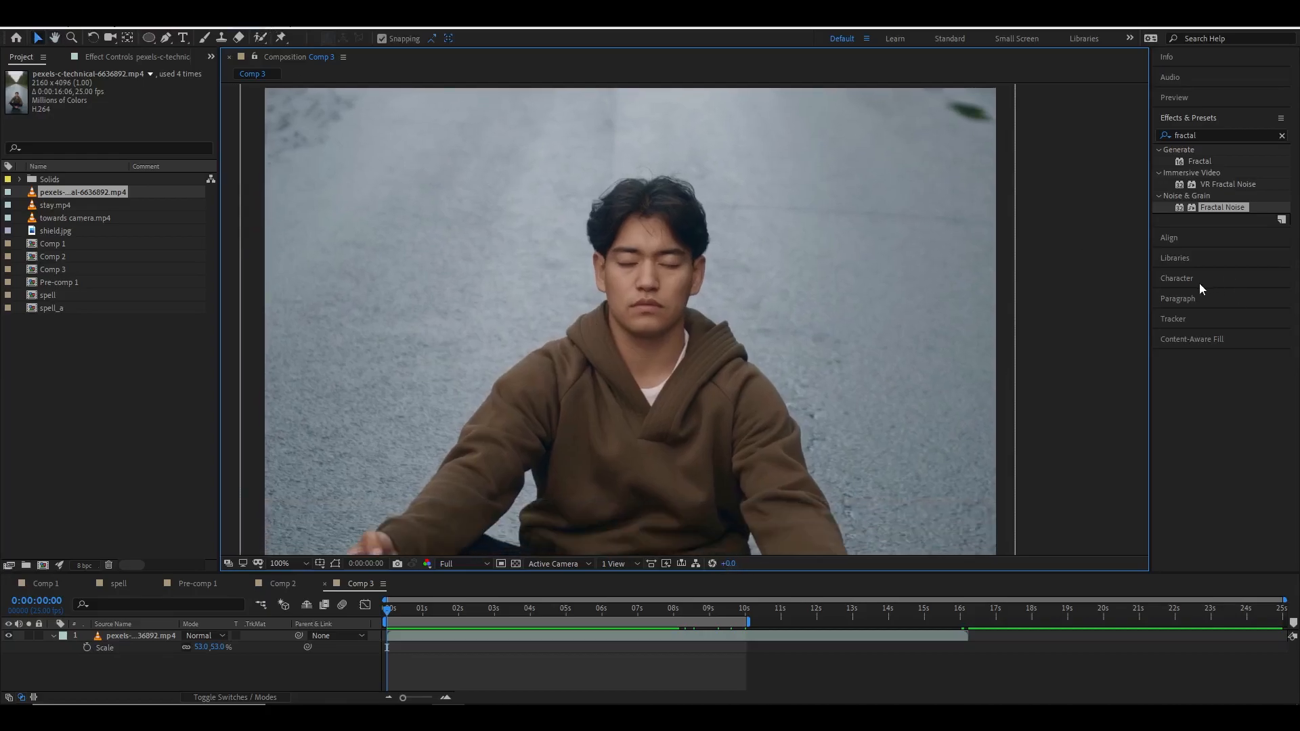
left_click(249, 29)
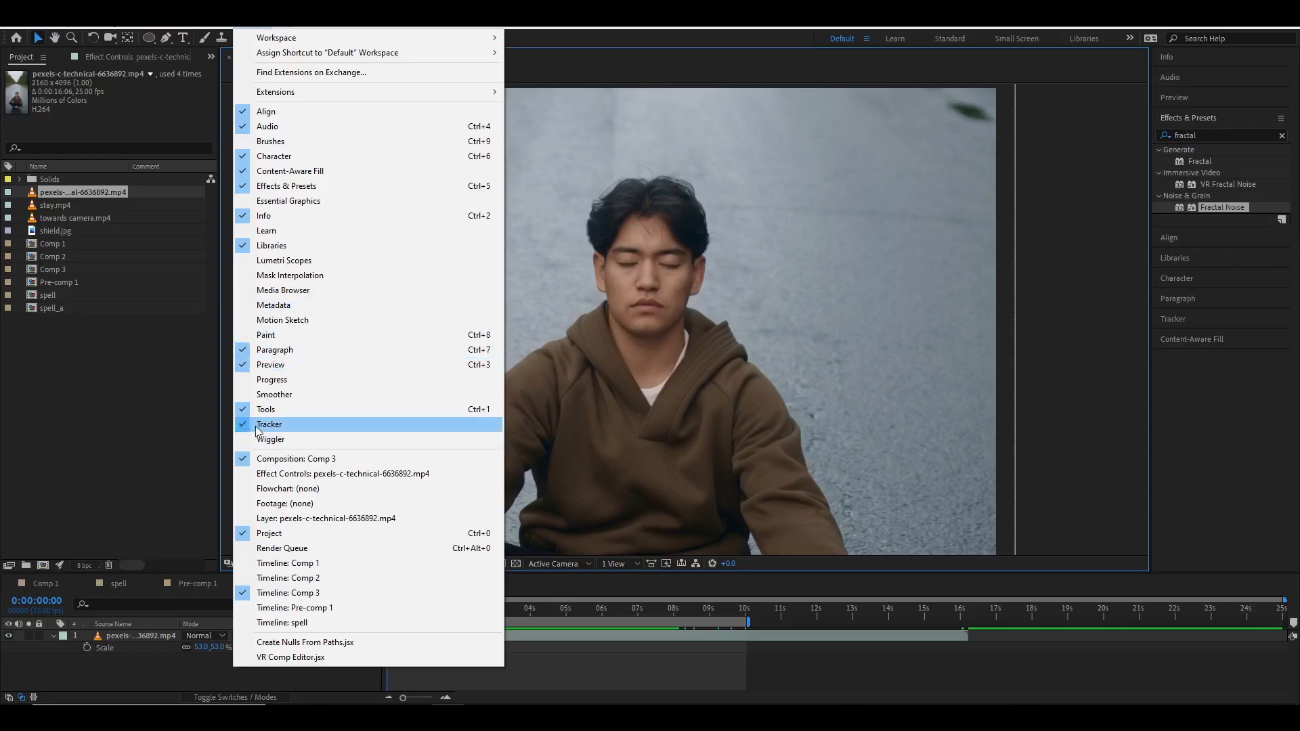
left_click(768, 409)
left_click(1188, 319)
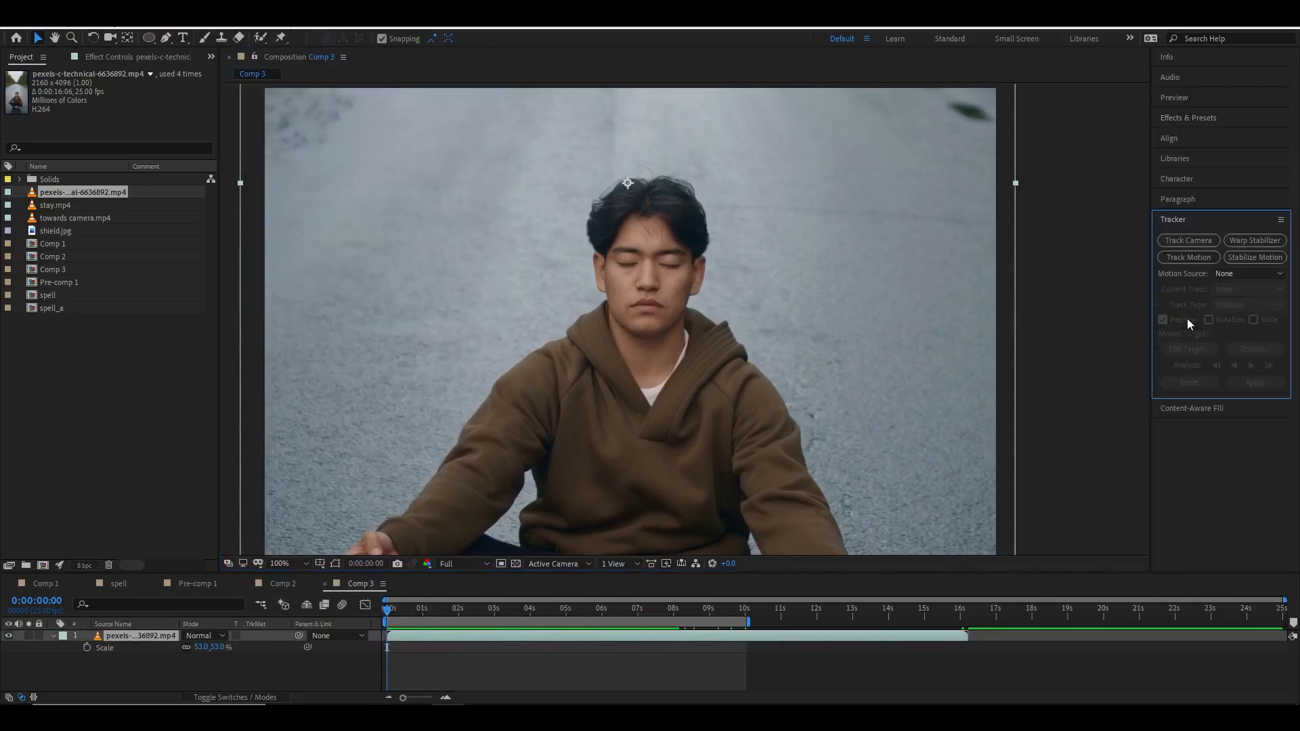
Start Track Motion on the footage, place Track Point 1 between the eyes, and analyze forward.
left_click(1202, 259)
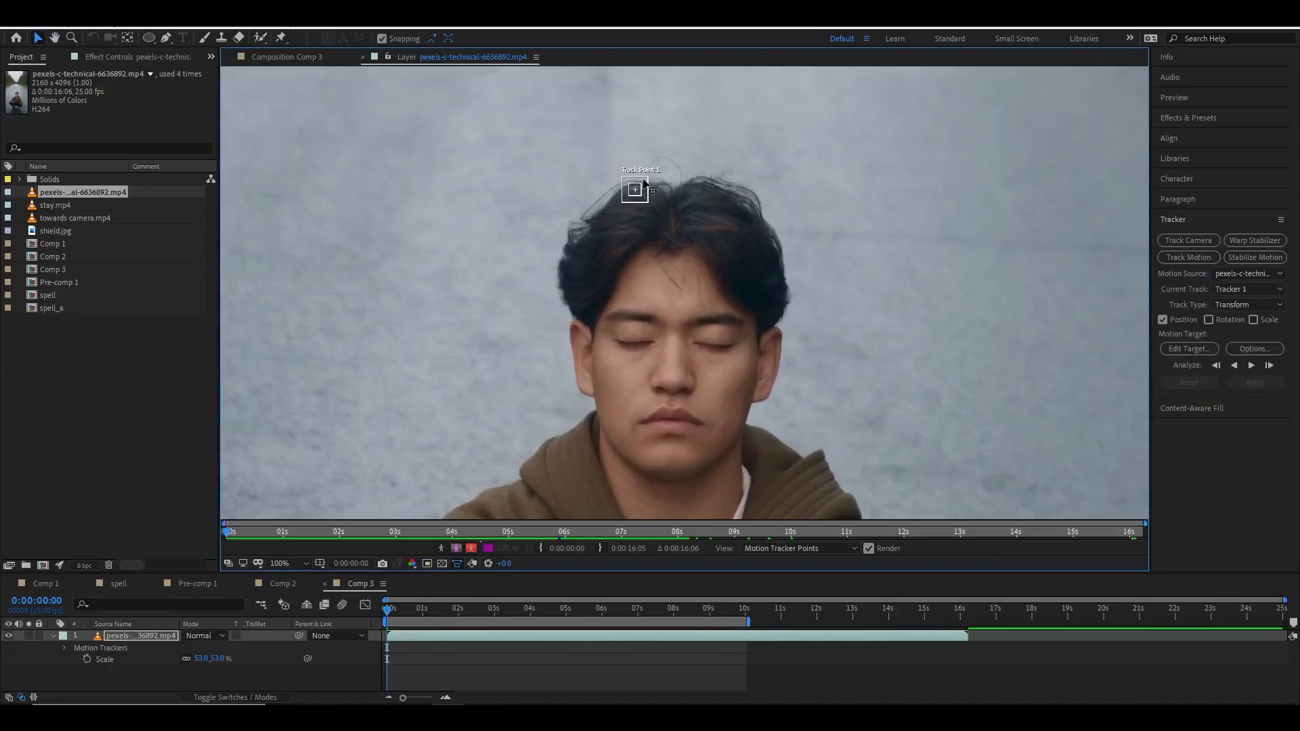
left_click(644, 187)
left_click_drag(647, 184, 667, 333)
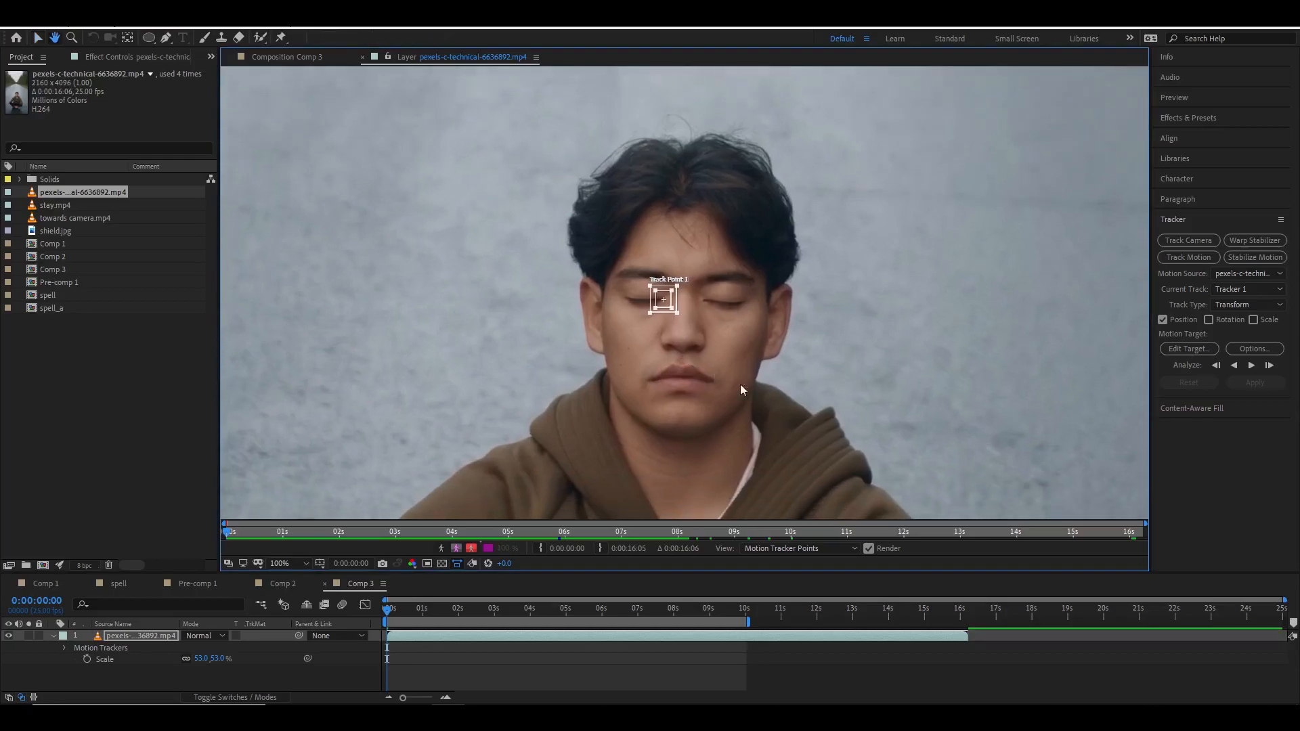
left_click(1252, 367)
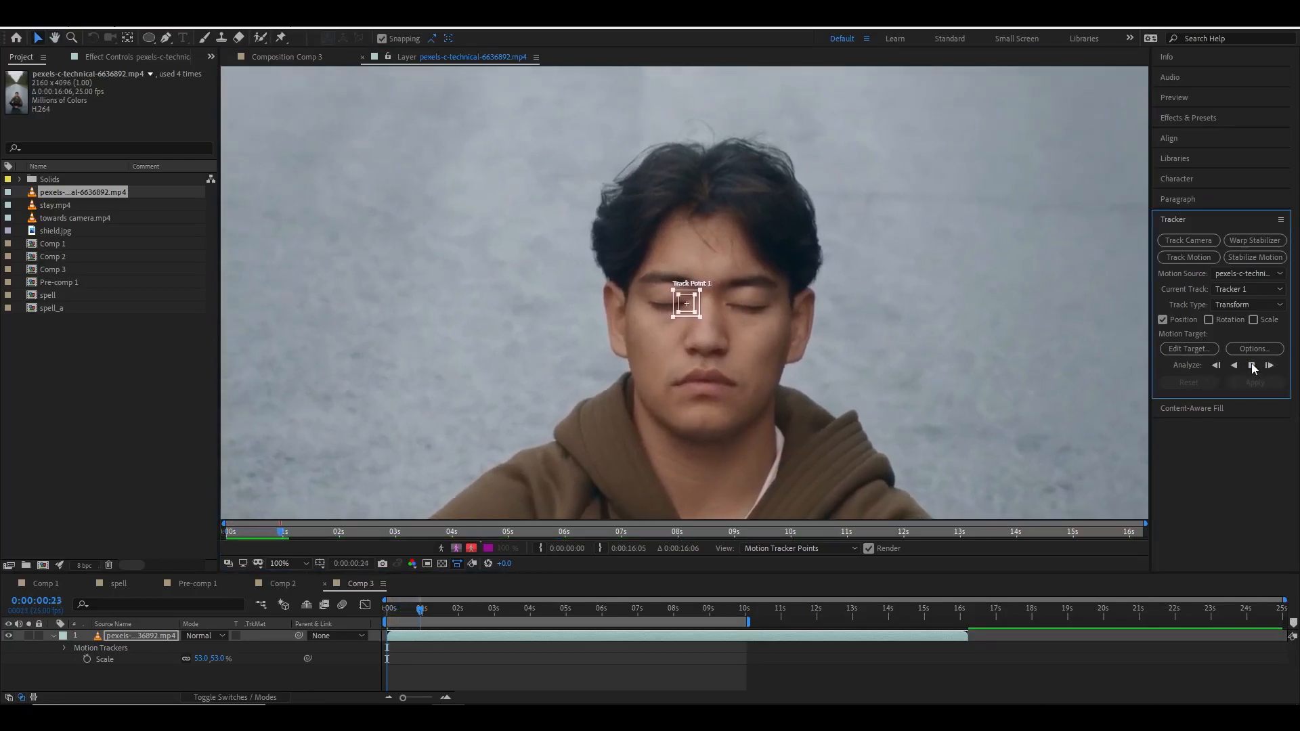
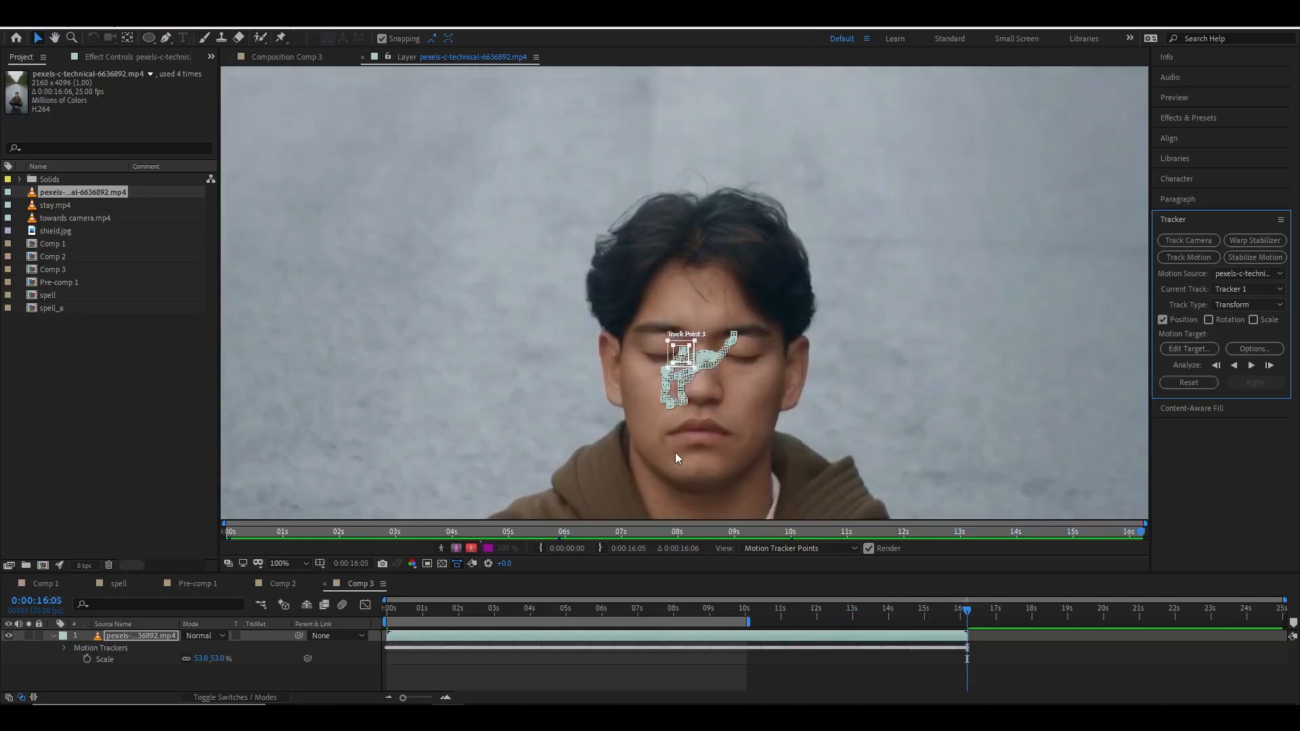
Return to the start of the timeline and add a new null object layer to Comp 3.
left_click_drag(734, 608, 355, 594)
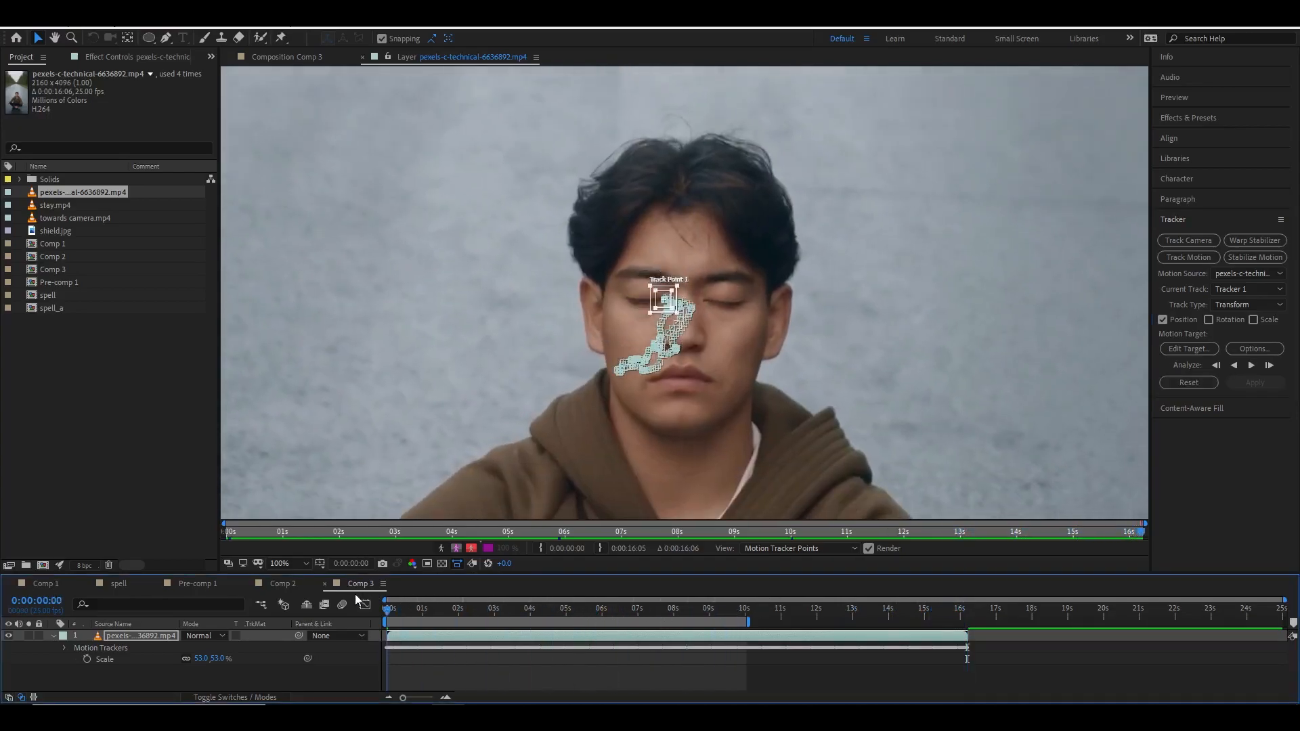
left_click_drag(574, 571, 600, 412)
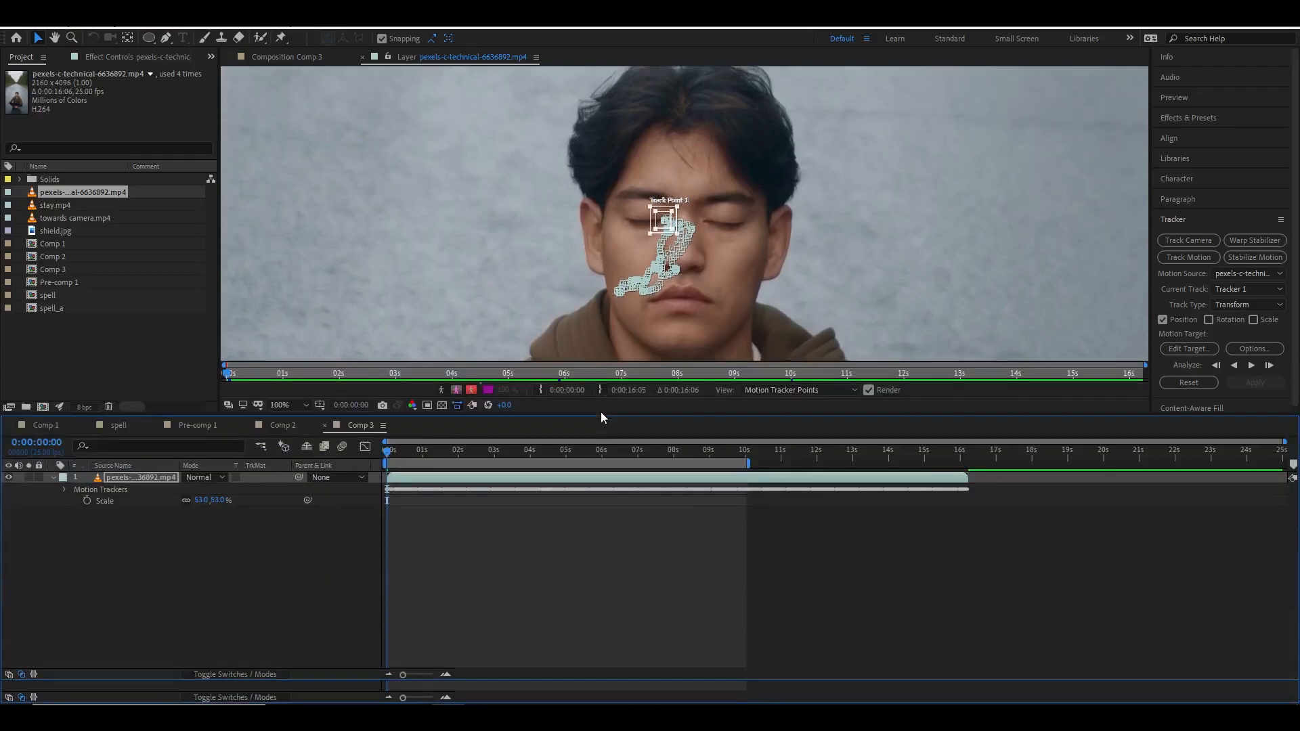
left_click_drag(695, 287, 745, 296)
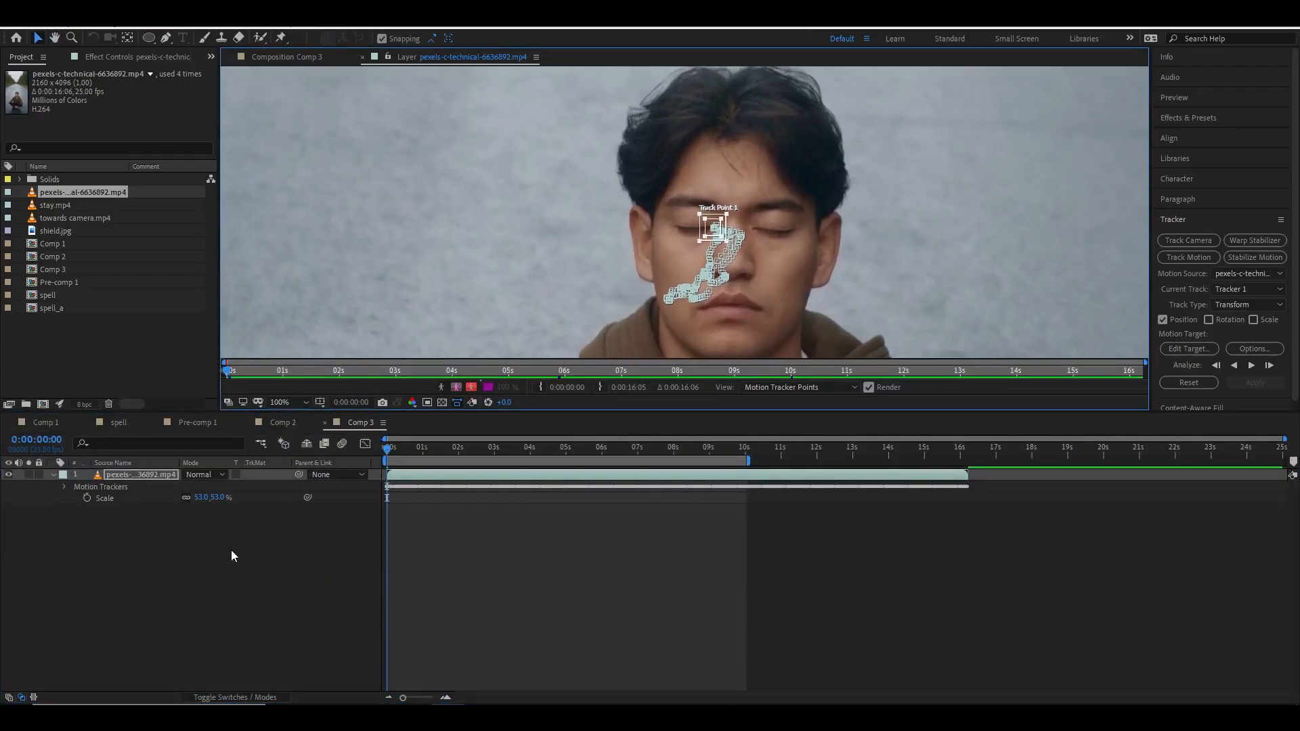
right_click(266, 540)
mouse_move(351, 543)
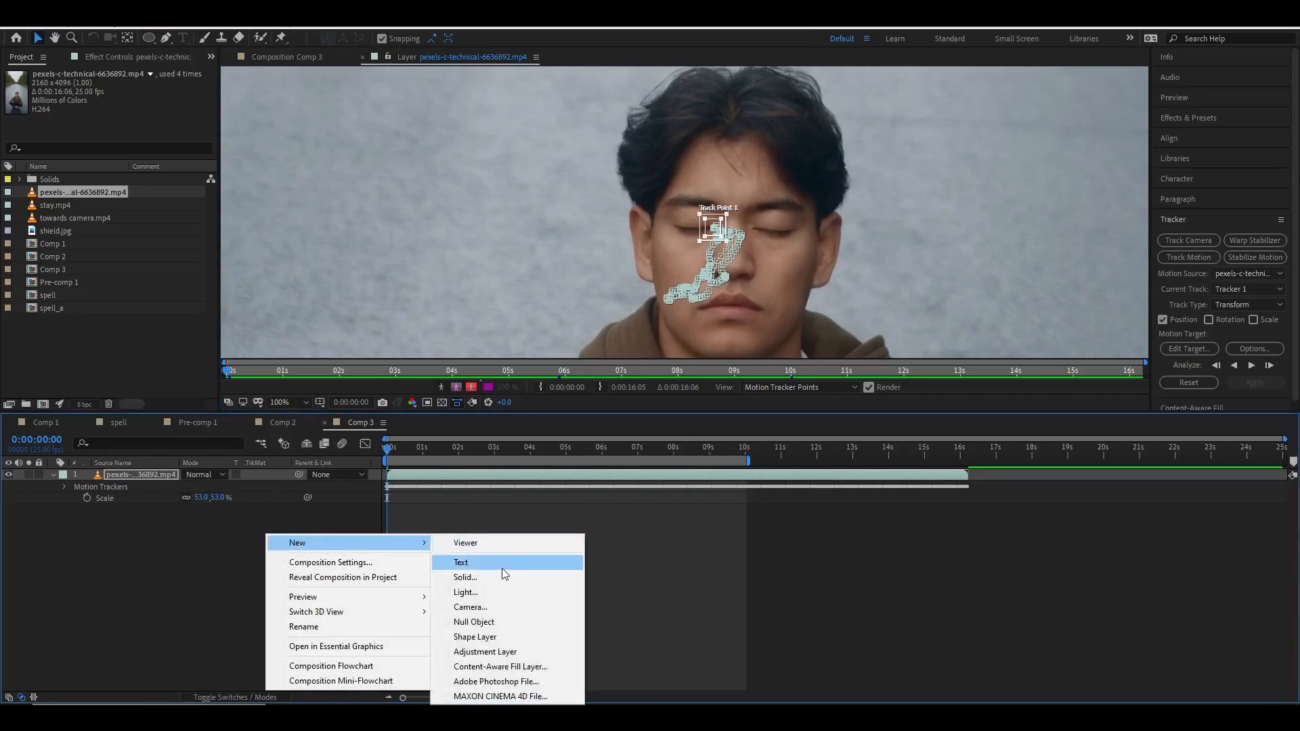
left_click(525, 622)
left_click(134, 486)
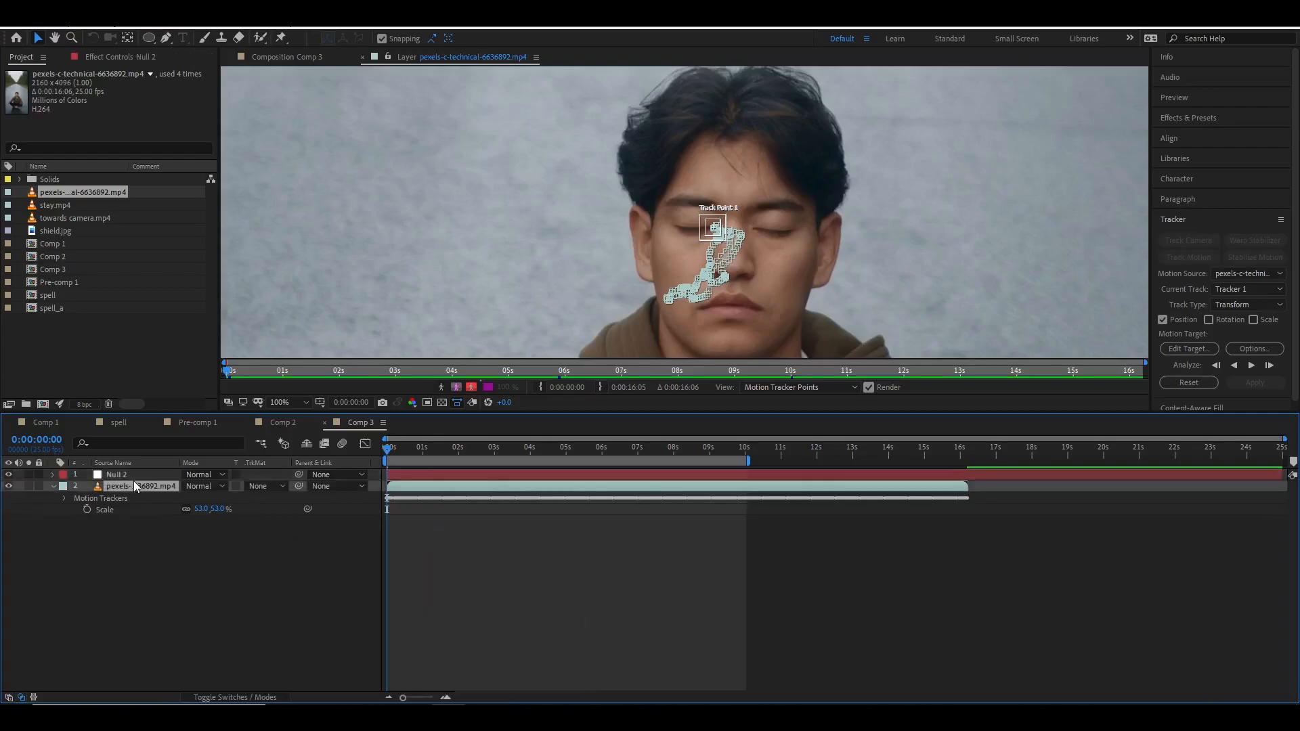
Set the tracker's motion target to the new null layer and apply the track in X and Y.
left_click(1193, 348)
left_click(704, 340)
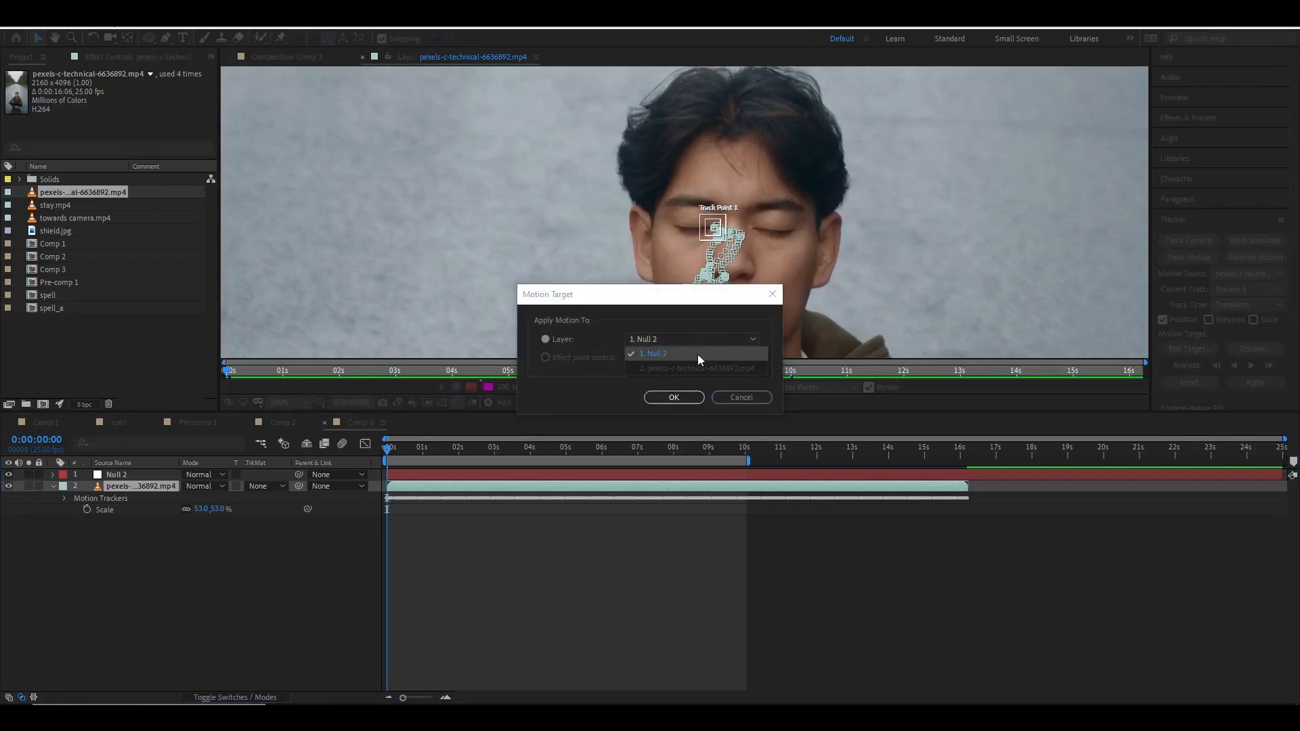
left_click(672, 354)
left_click(674, 398)
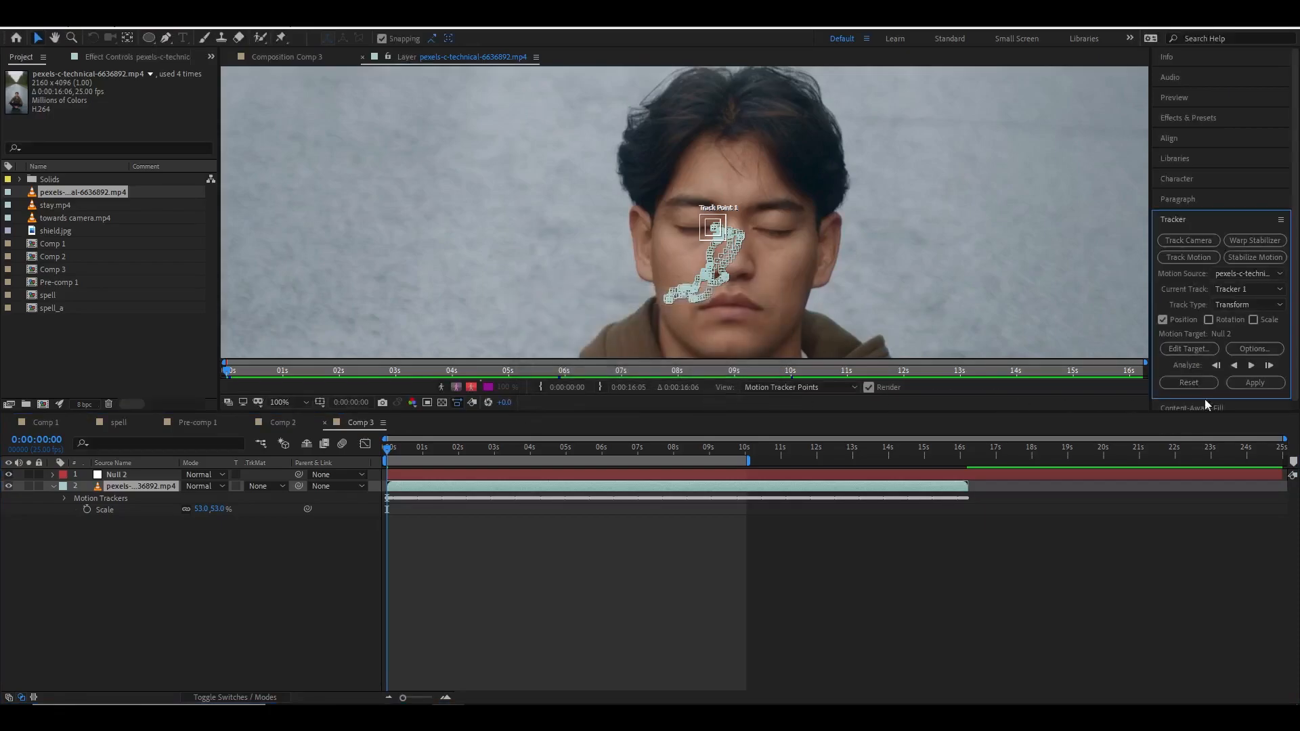
left_click(1258, 384)
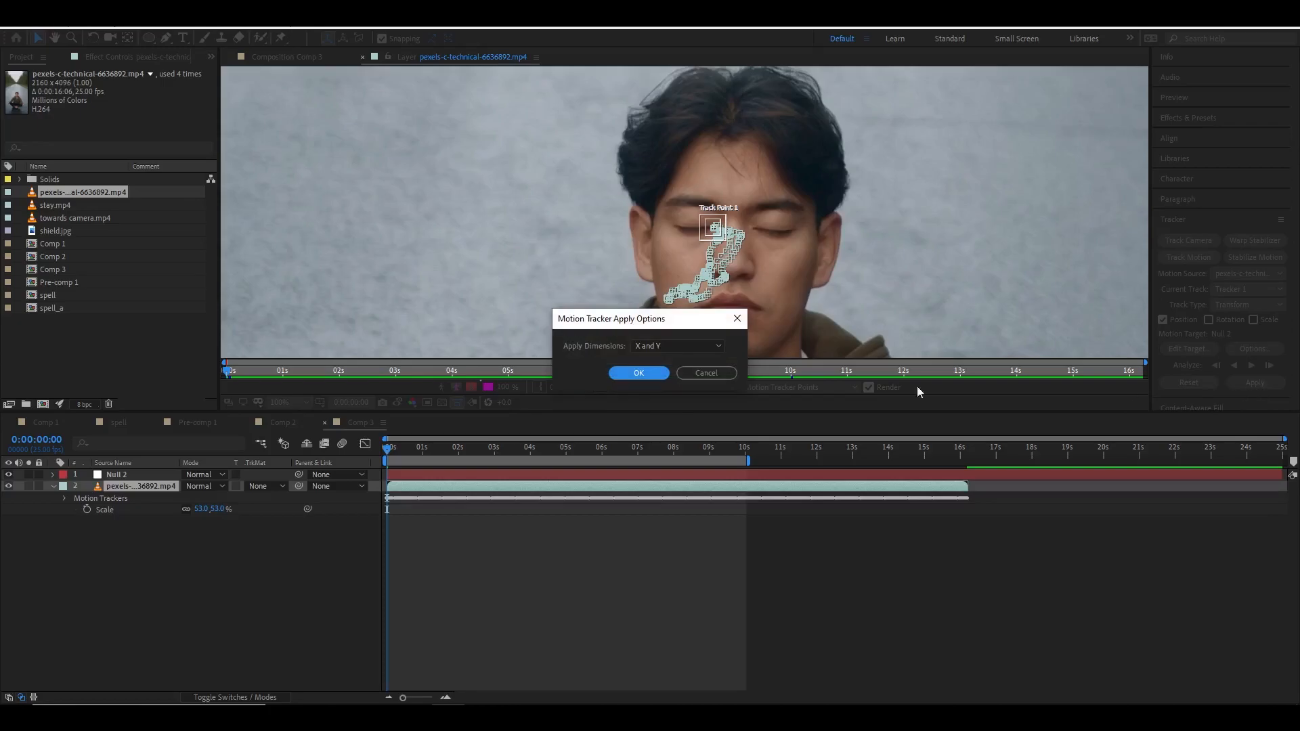
left_click(639, 373)
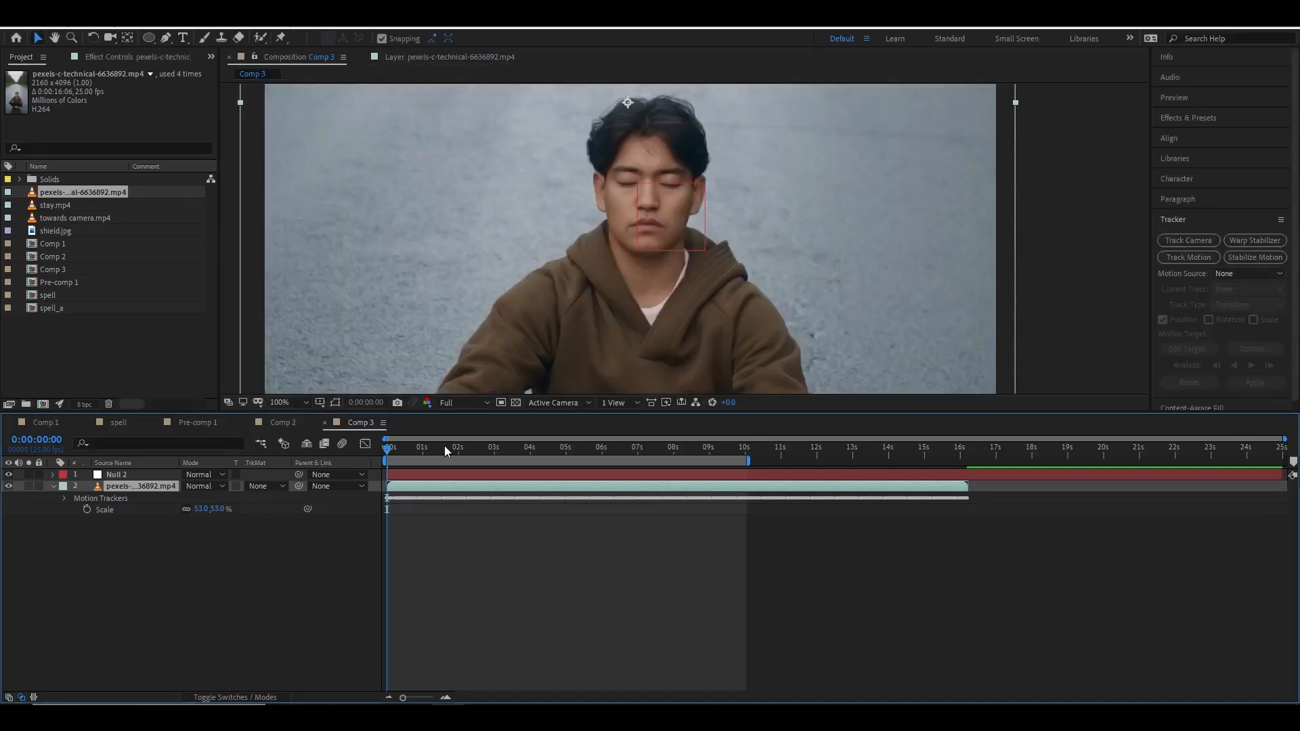
mouse_move(394, 451)
left_mouse_down()
mouse_move(705, 450)
mouse_move(385, 450)
left_mouse_up()
scroll(629, 237, "down", 2)
left_click_drag(629, 238, 667, 233)
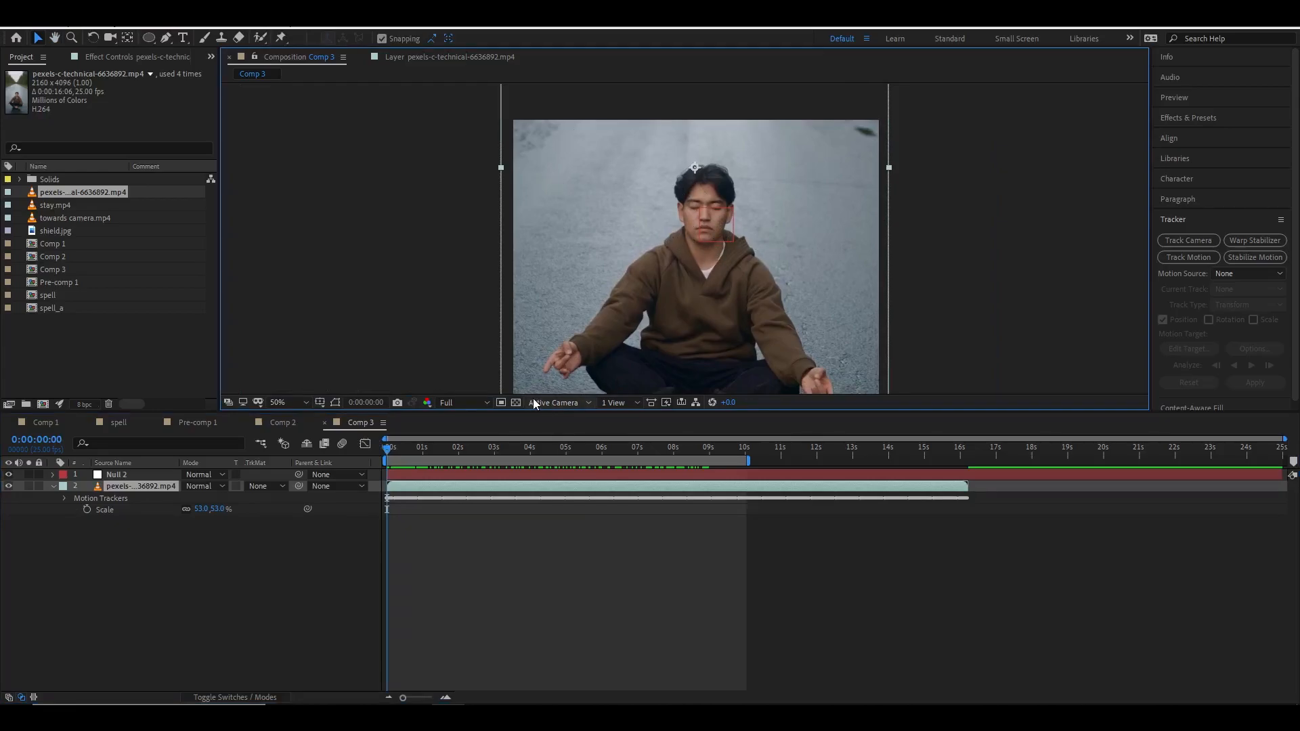
left_click(217, 550)
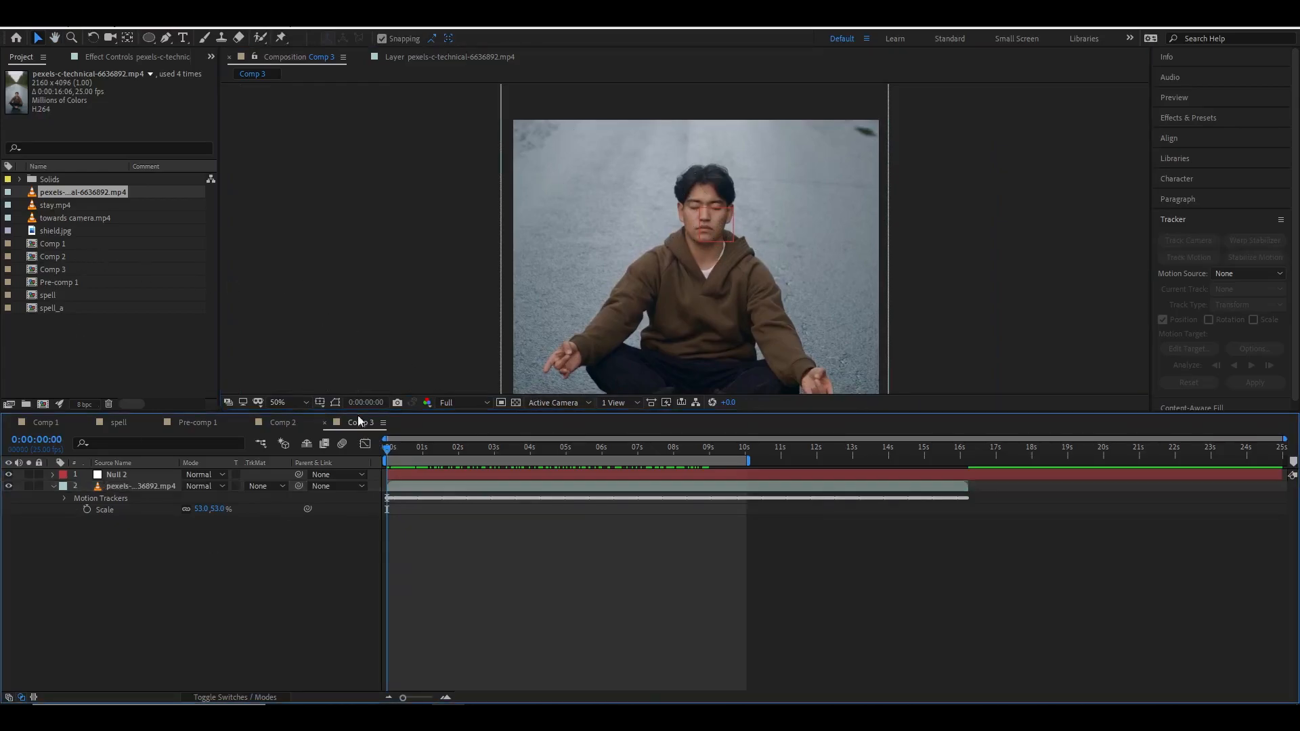
Open Comp 2 and rename it Speel final in its composition settings.
left_click(281, 423)
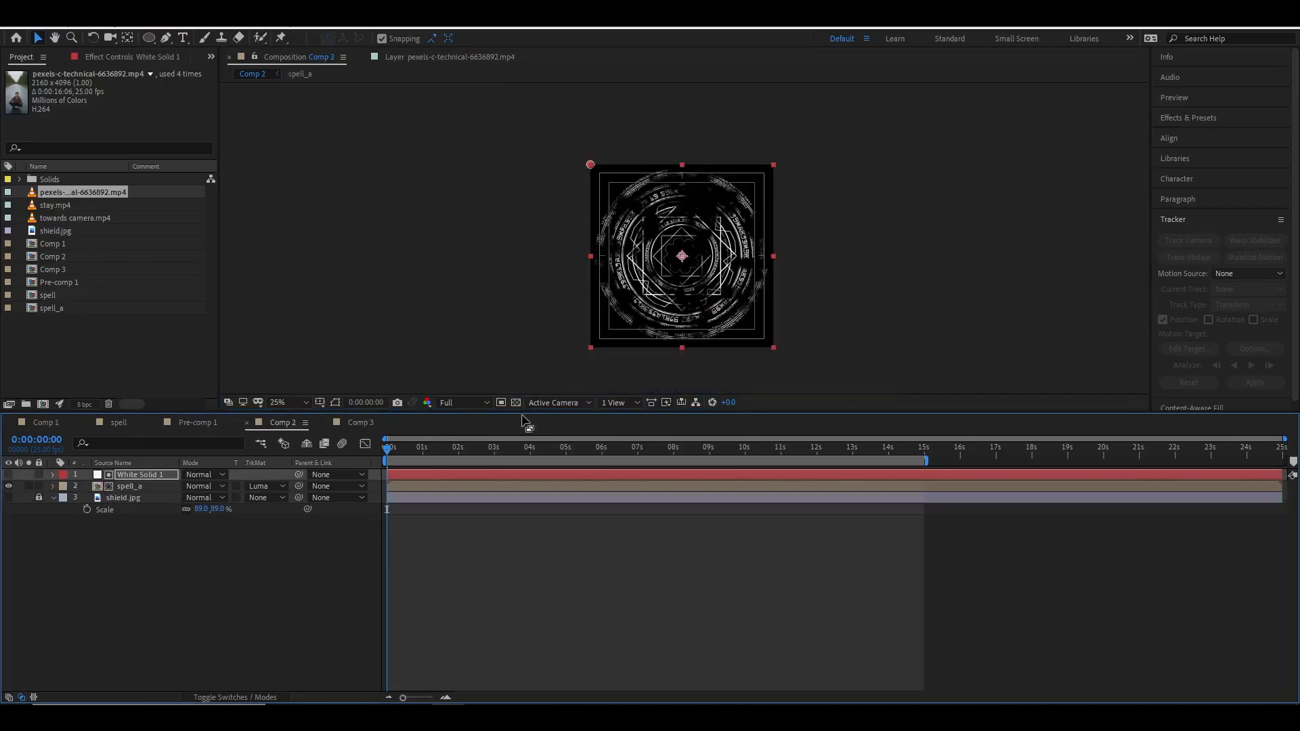
right_click(282, 423)
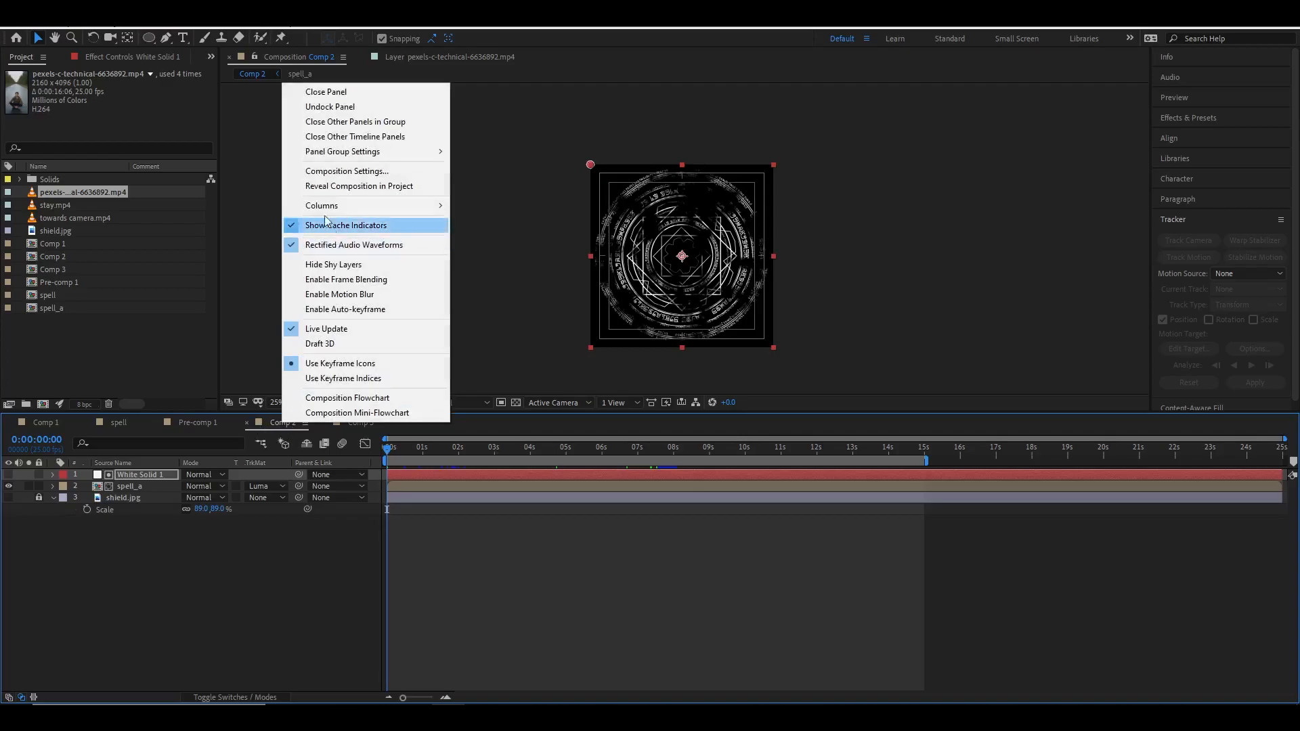
left_click(342, 176)
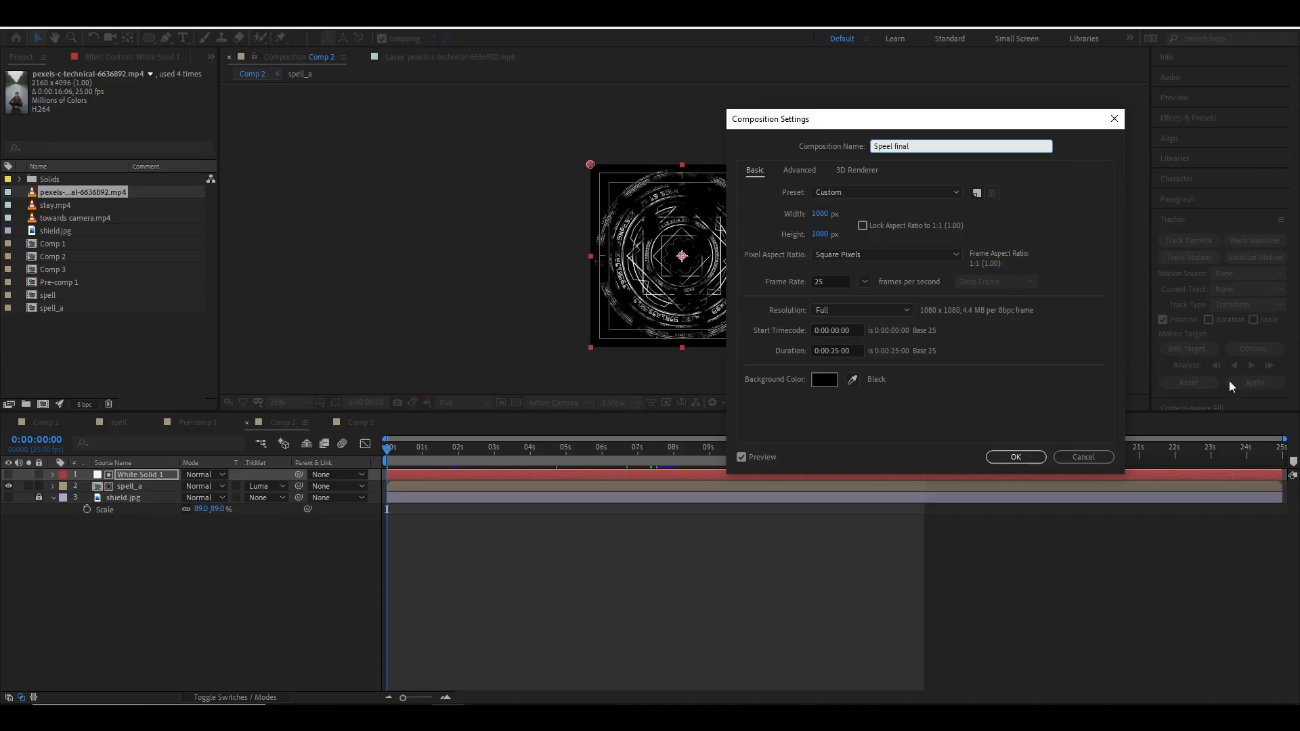
left_click(1016, 457)
Add the Speel final composition to Comp 3 as the top layer and preview it from the start.
left_click(74, 329)
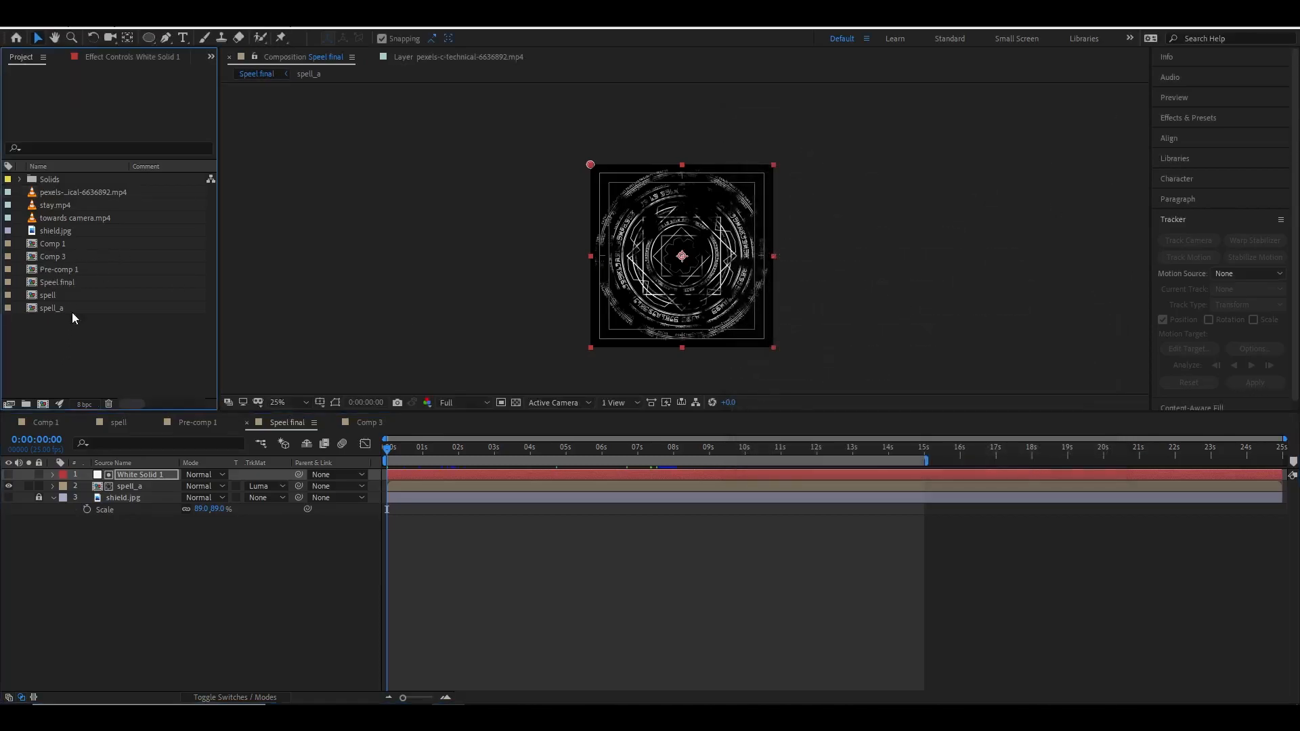
left_click(52, 283)
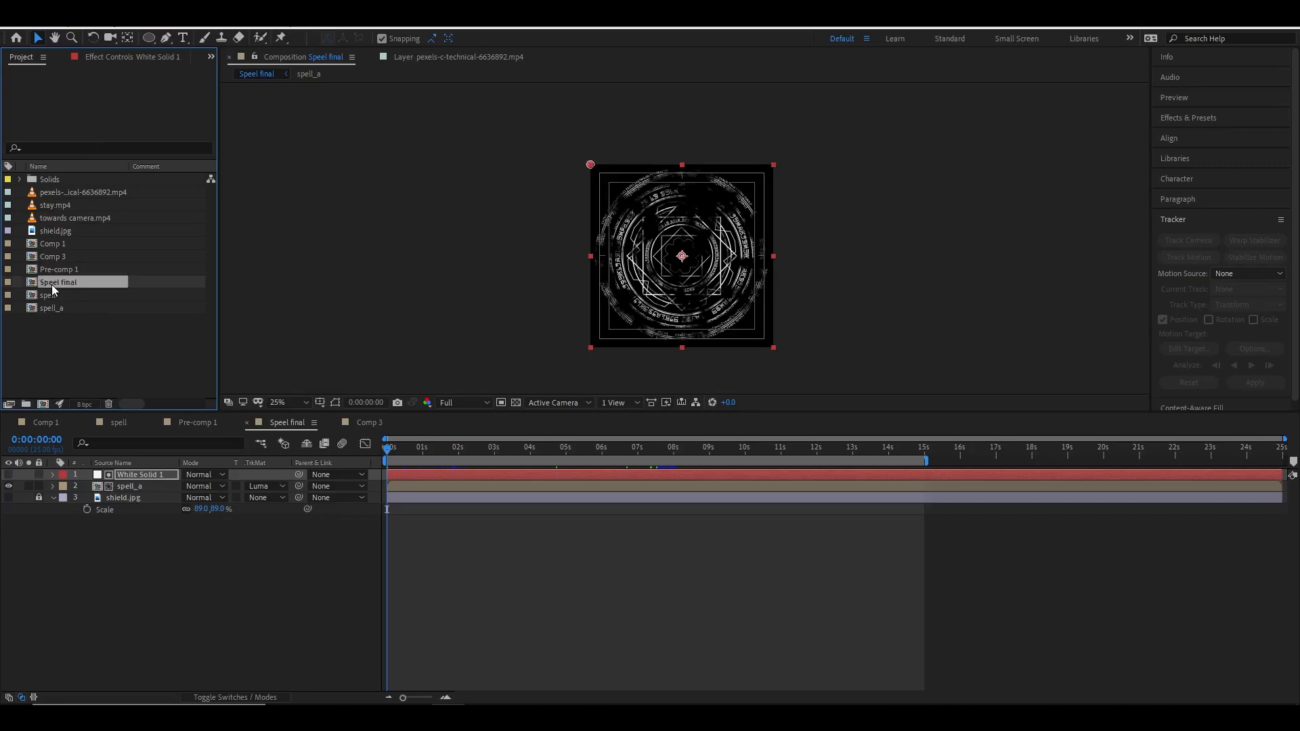
left_click(364, 423)
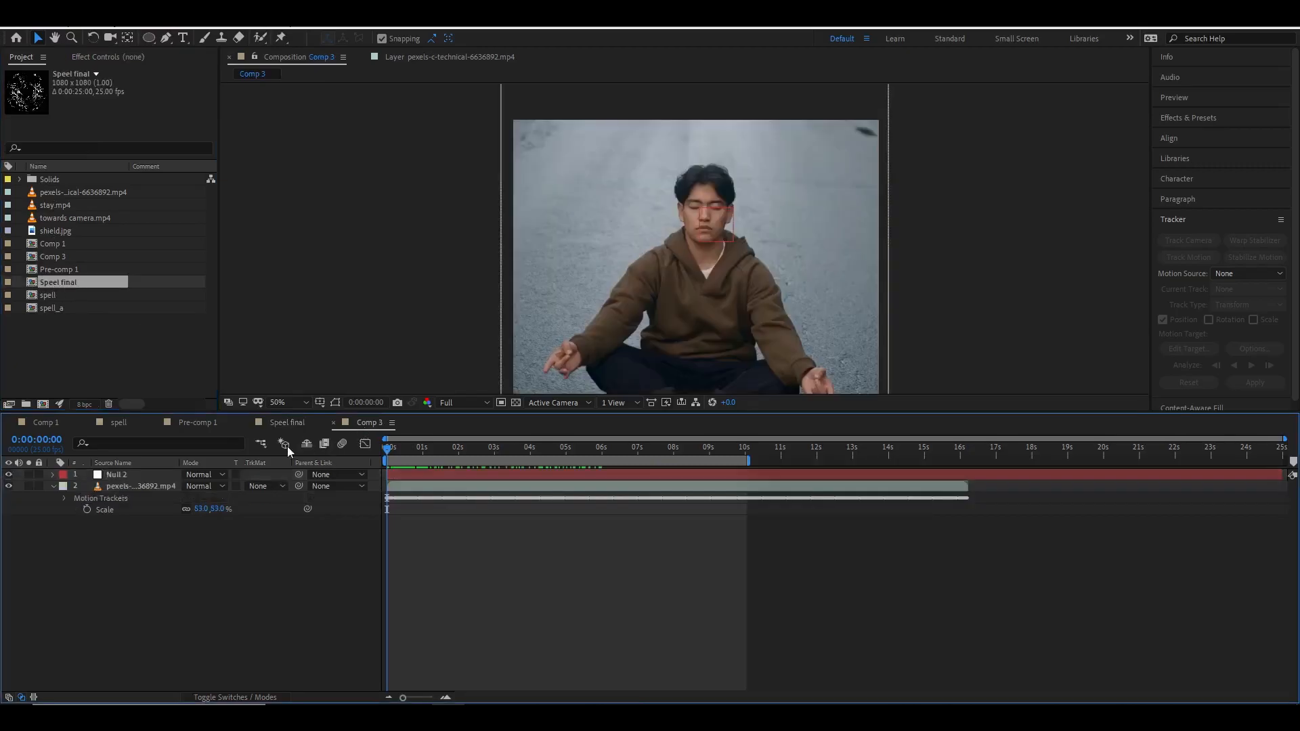
left_click_drag(55, 283, 112, 474)
key("space")
scroll(673, 231, "down", 2)
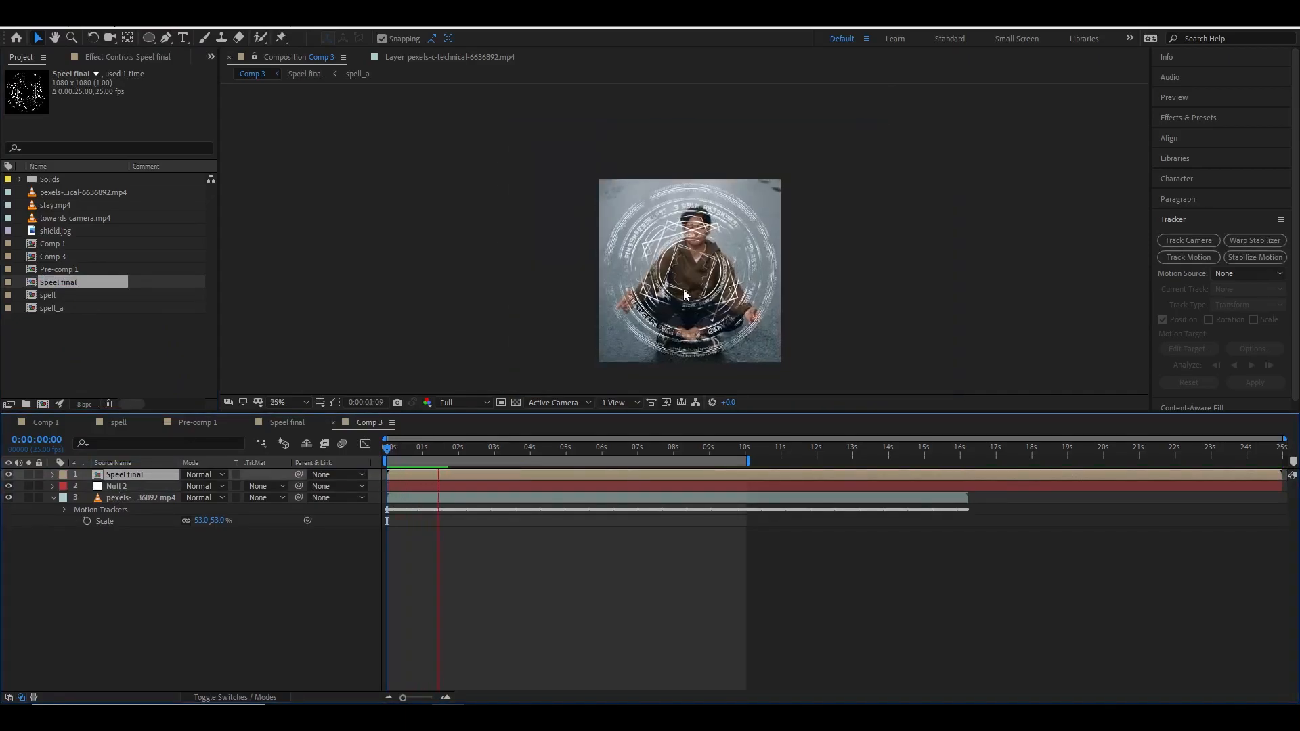
scroll(684, 290, "up", 2)
left_click(470, 447)
left_click_drag(470, 447, 377, 451)
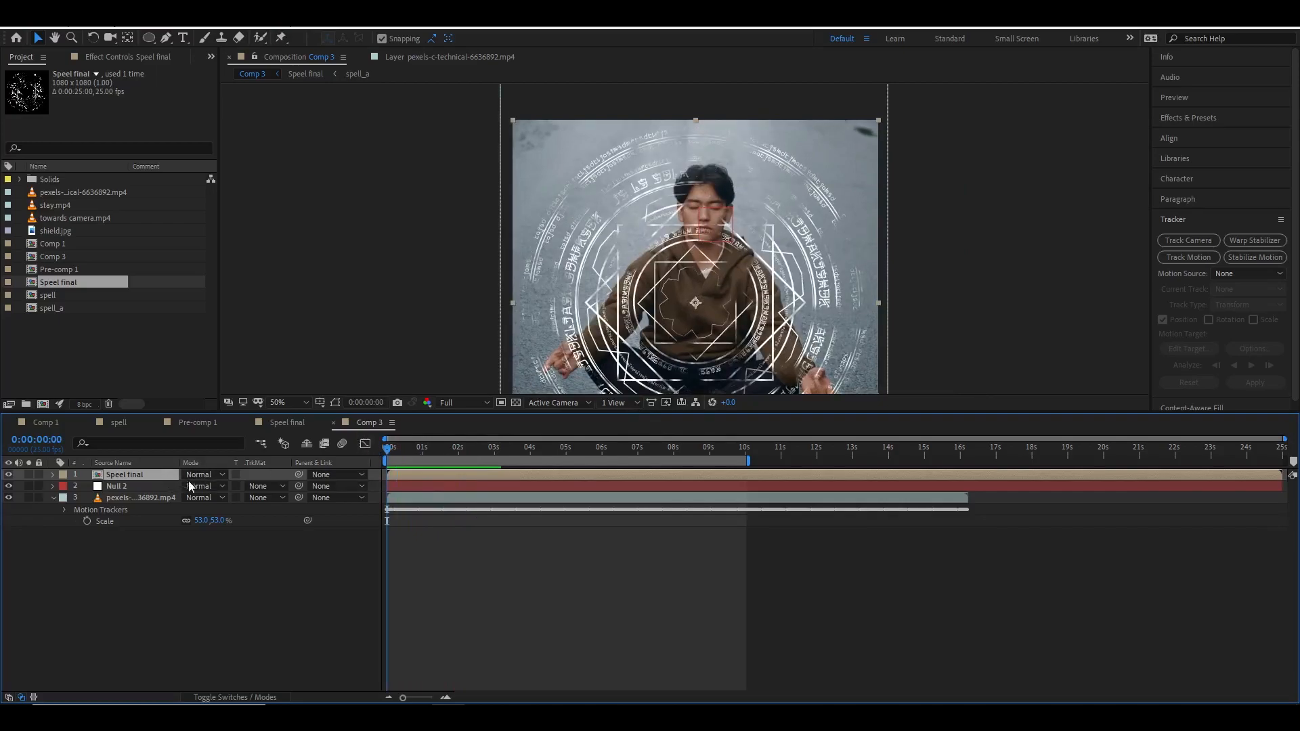
Scale the Speel final layer to 69% and position it over the person's chest.
key("s")
left_click_drag(218, 486, 203, 487)
left_click_drag(764, 295, 771, 287)
left_click(420, 38)
left_click_drag(747, 337, 752, 335)
scroll(750, 324, "down", 3)
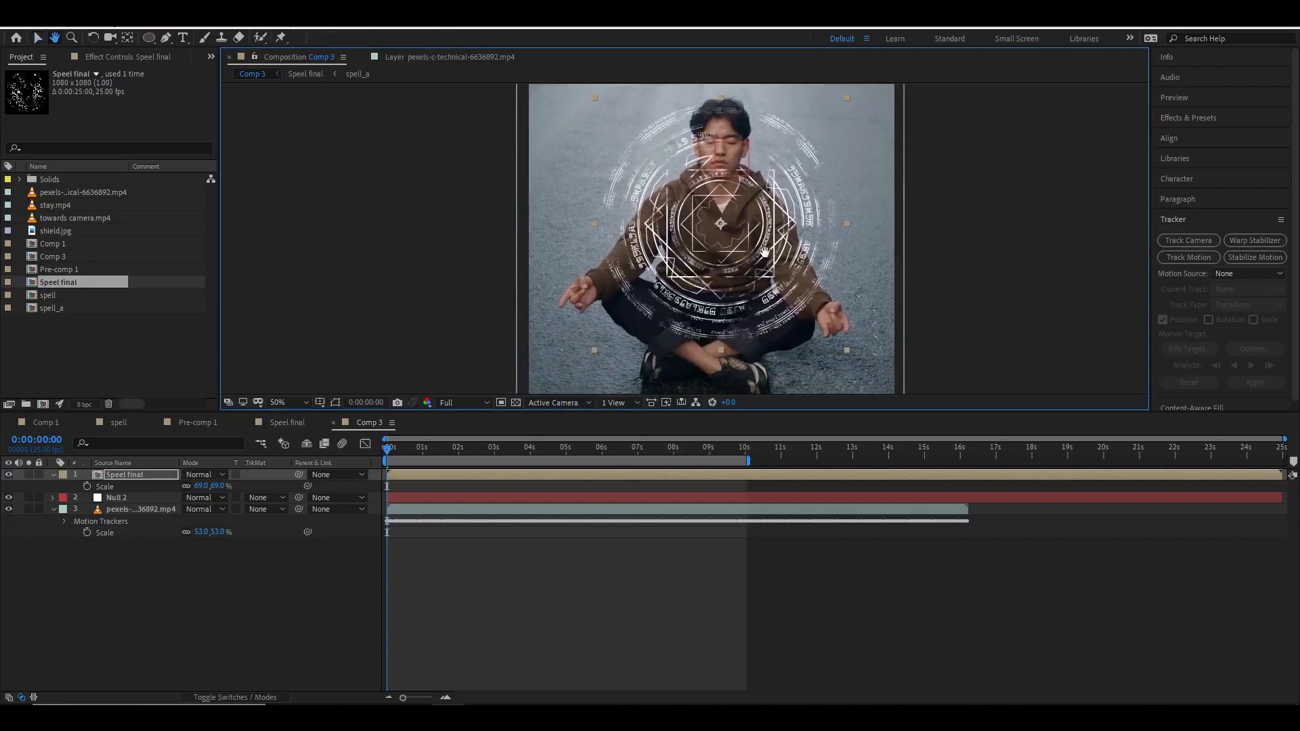
Parent the Speel final layer to the tracked null and preview the result from the start.
left_click_drag(299, 475, 133, 498)
key("space")
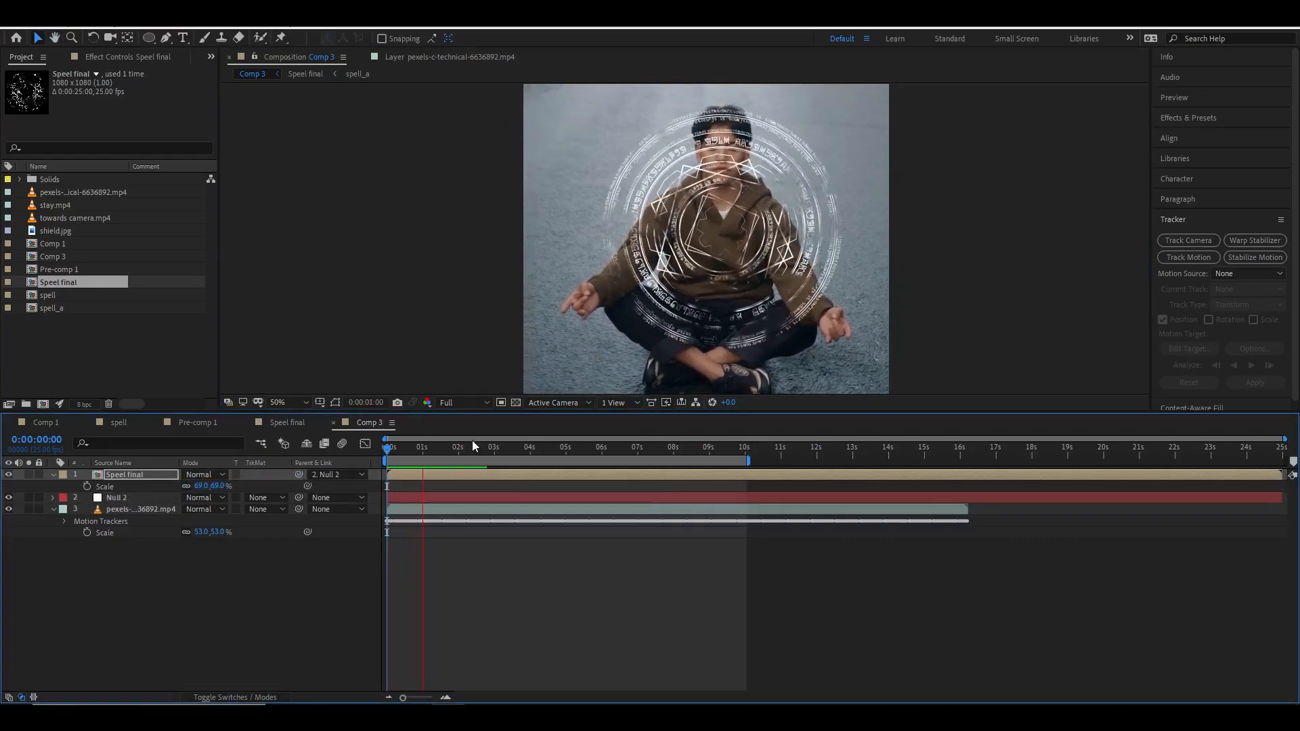
left_click_drag(447, 452, 376, 453)
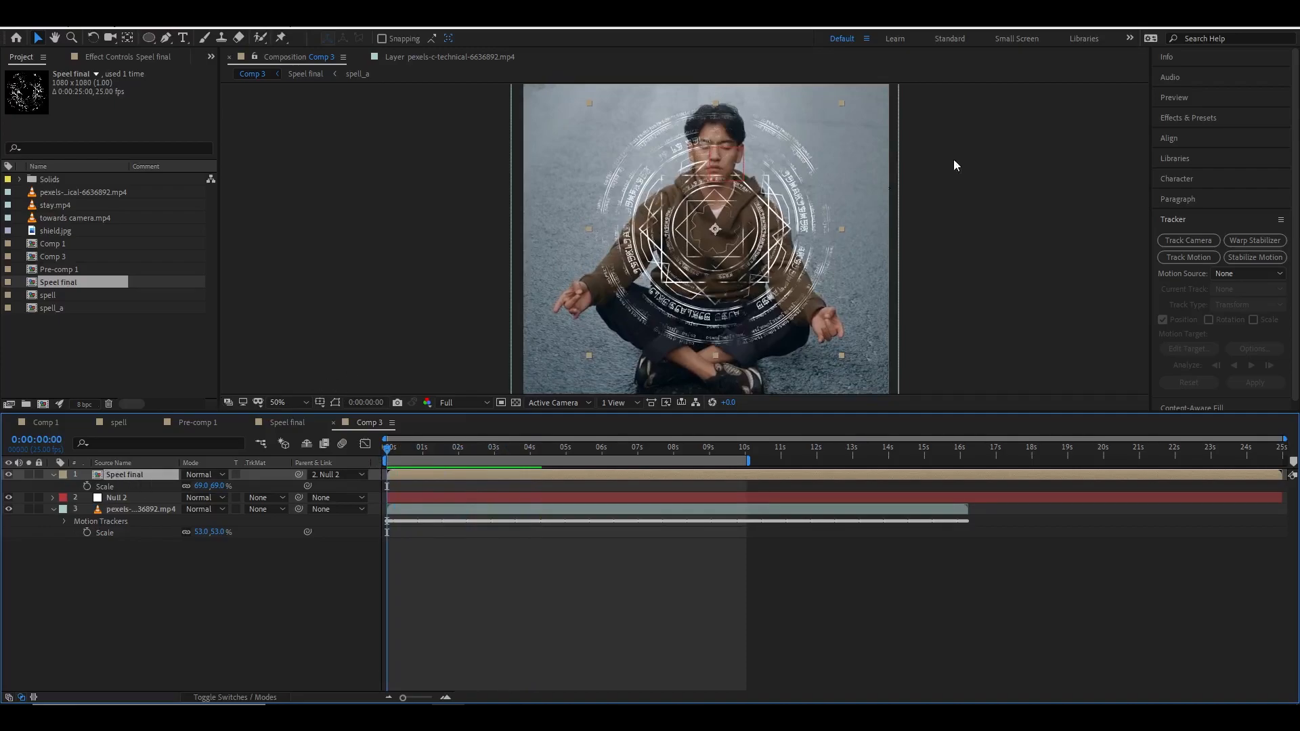
Search the effects for tint and apply Tint to the Speel final layer.
left_click(148, 57)
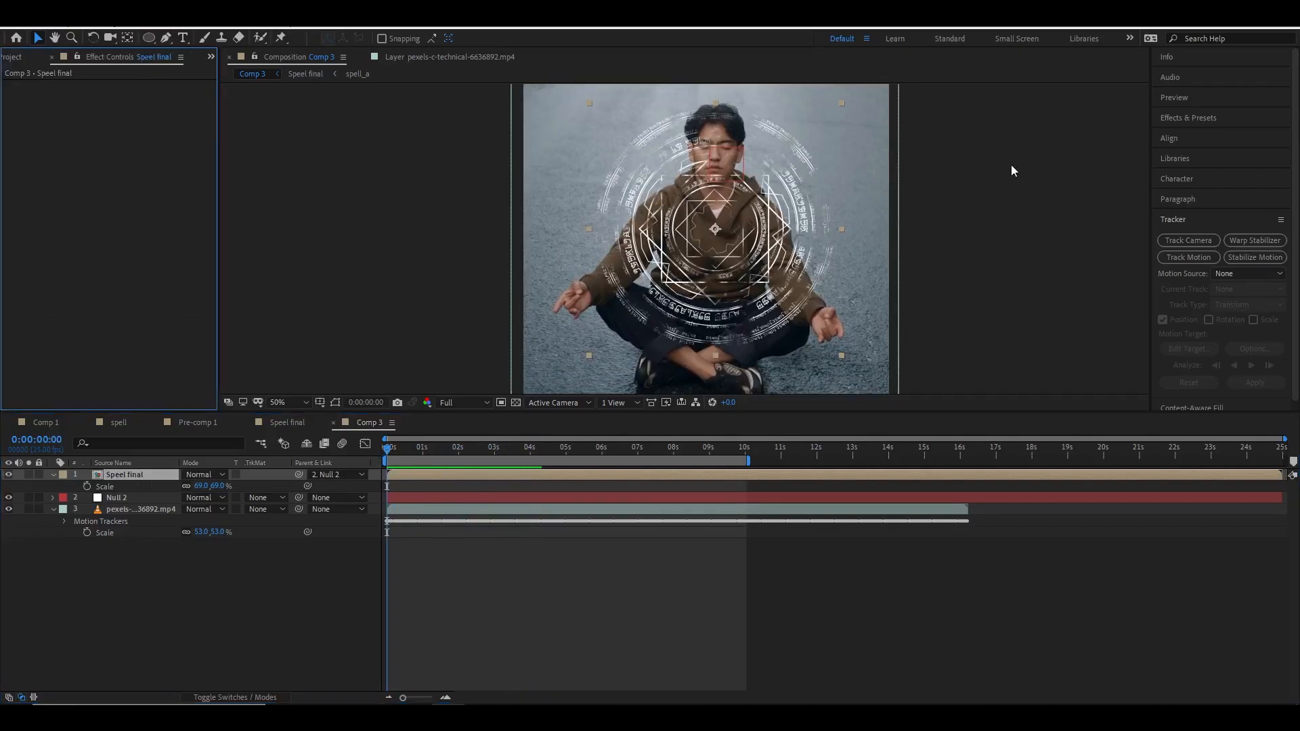
left_click(1196, 120)
left_click(1213, 133)
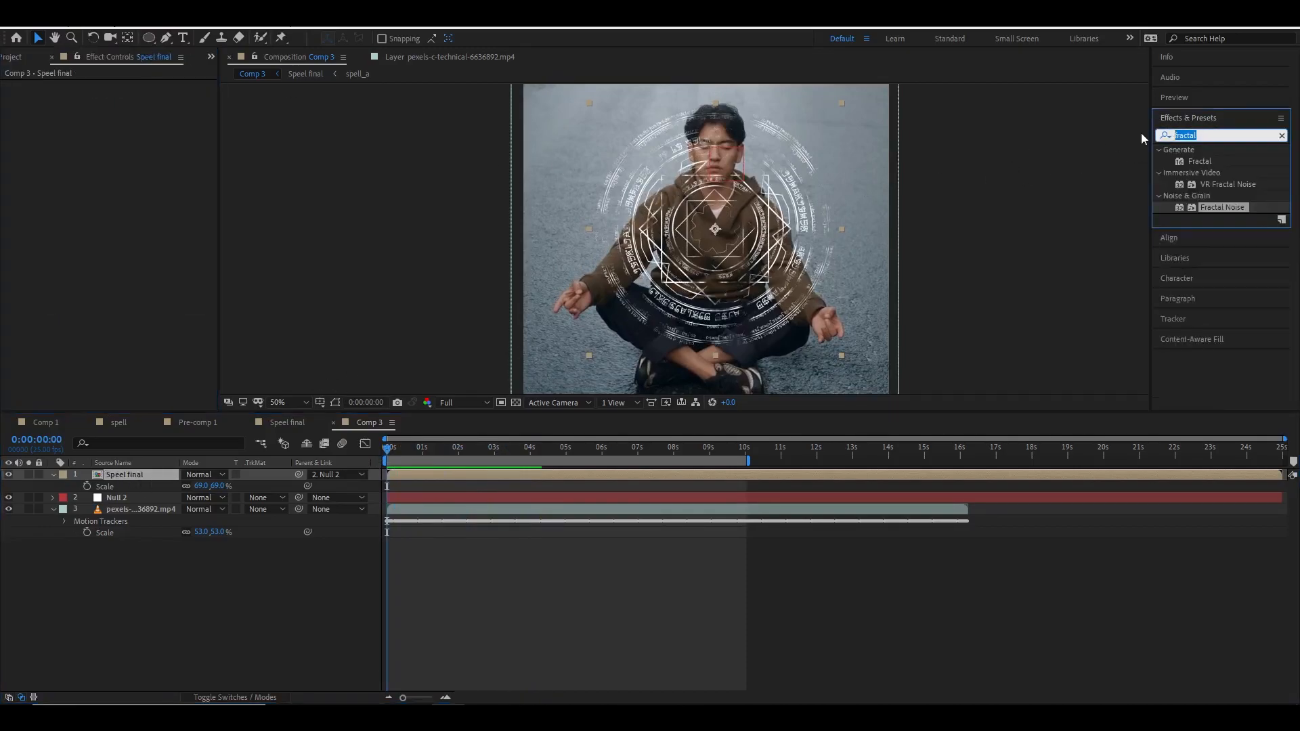
type("tint")
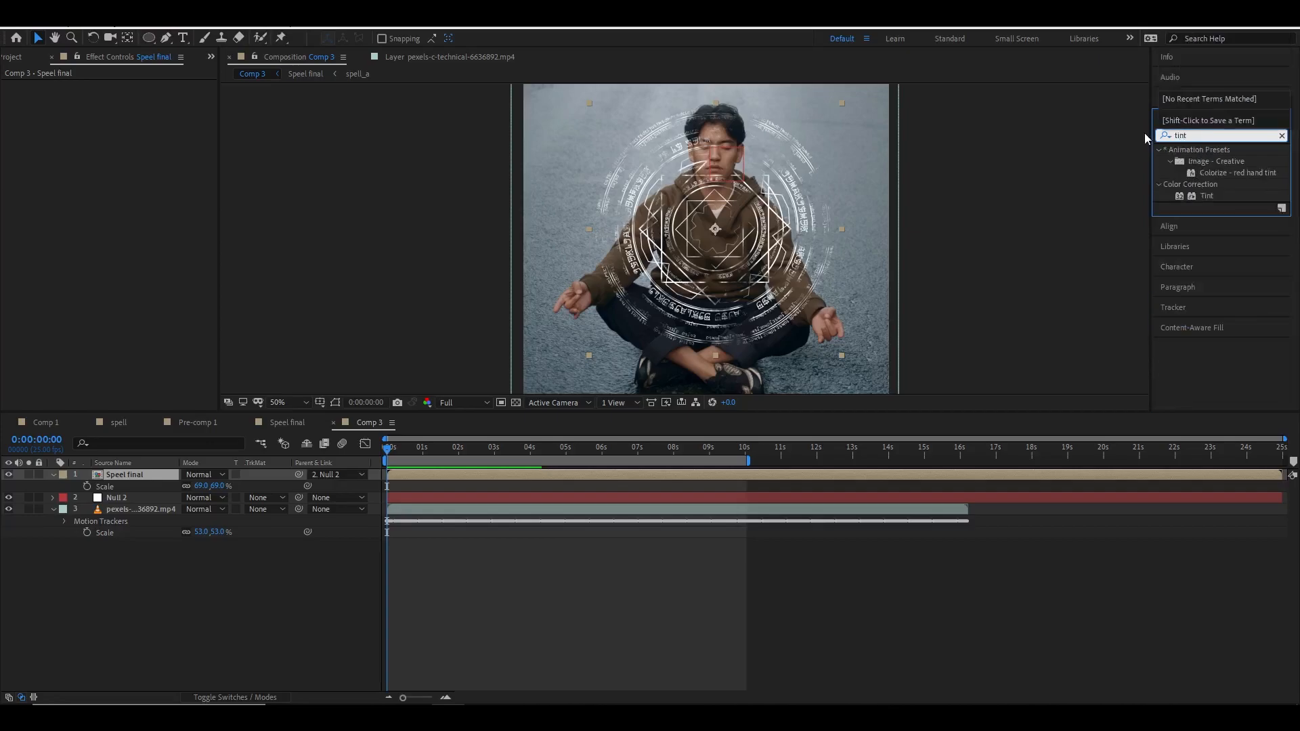
left_click_drag(1206, 194, 148, 470)
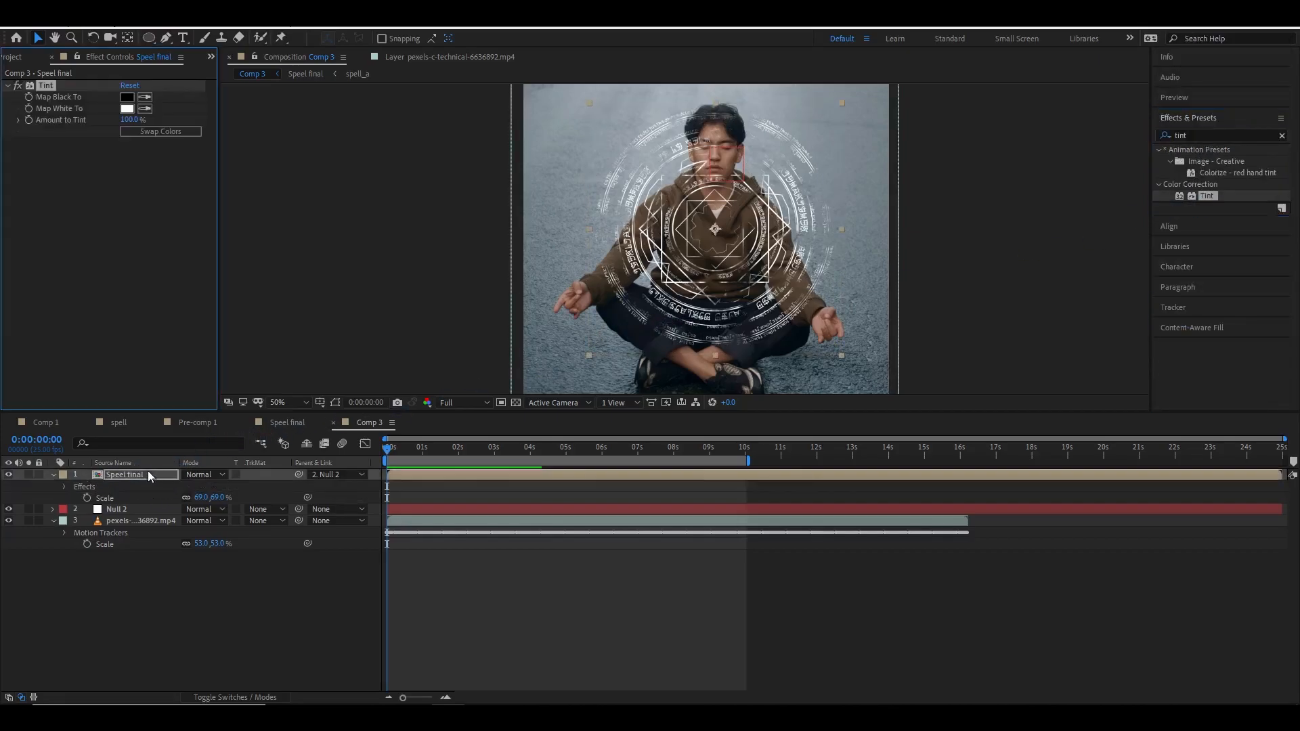
Set the Tint's Map White To colour to yellow-orange FFBA00.
left_click(132, 110)
left_click(678, 420)
left_click_drag(640, 329, 670, 260)
left_click_drag(678, 422, 678, 424)
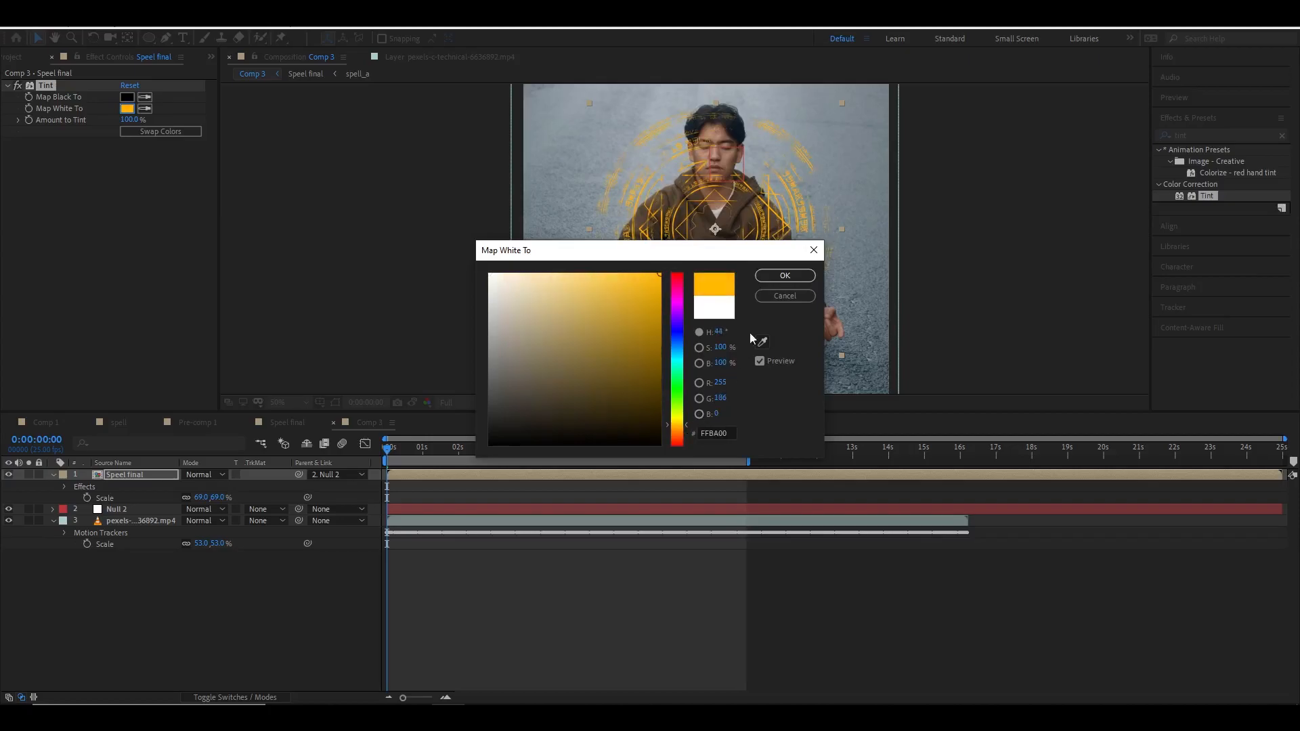
left_click(787, 275)
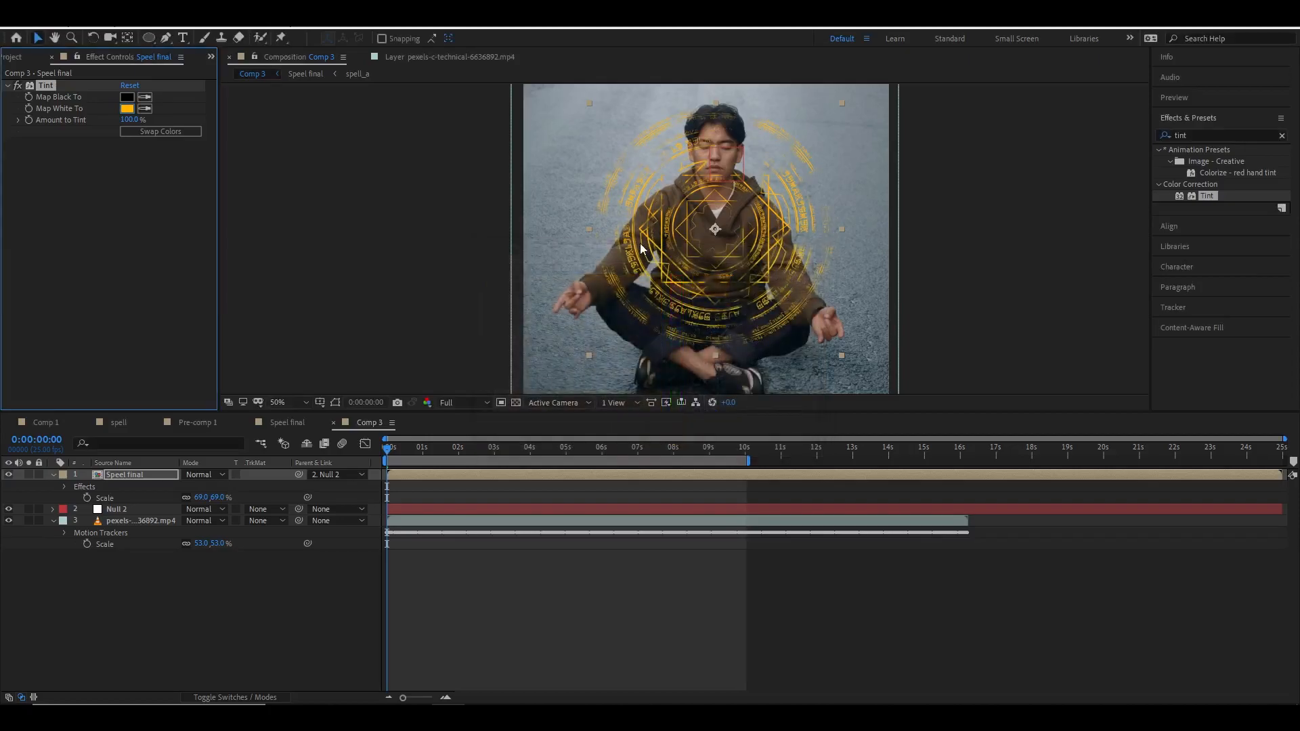
Search the effects for glow and apply Glow to the Speel final layer.
left_click(1190, 134)
type("glow")
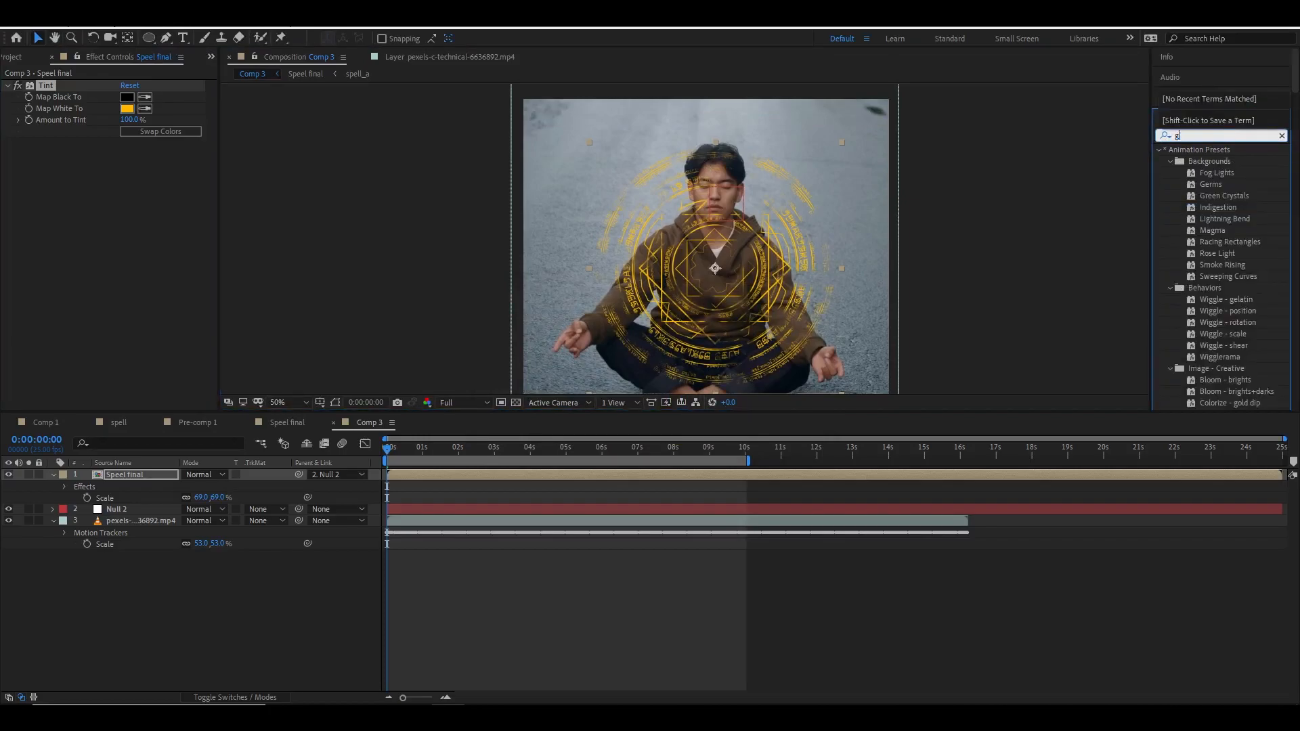
left_click_drag(1208, 217, 689, 259)
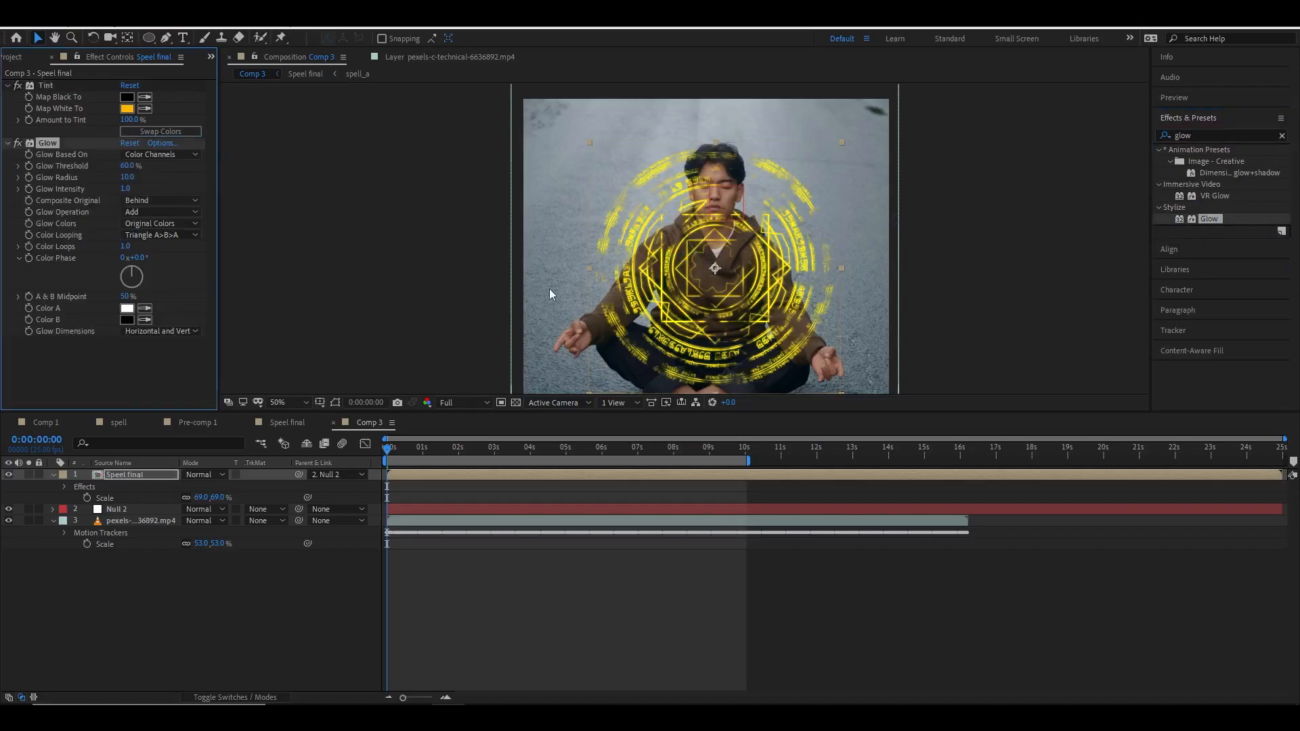
Set the Glow threshold to 2.7%, radius to 23 and intensity to 1.7.
scroll(547, 287, "up", 2)
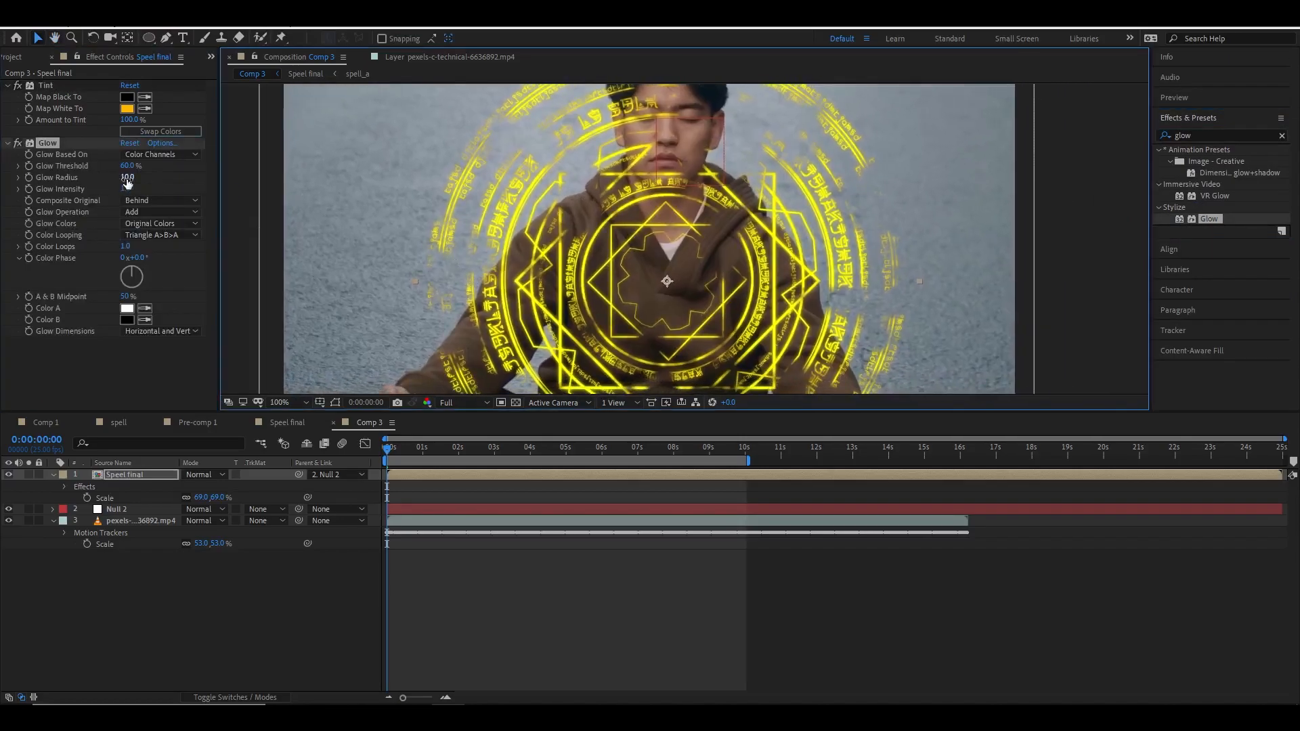
left_click_drag(128, 166, 8, 166)
left_click_drag(109, 165, 2, 168)
left_click_drag(125, 178, 28, 189)
left_click_drag(124, 177, 153, 190)
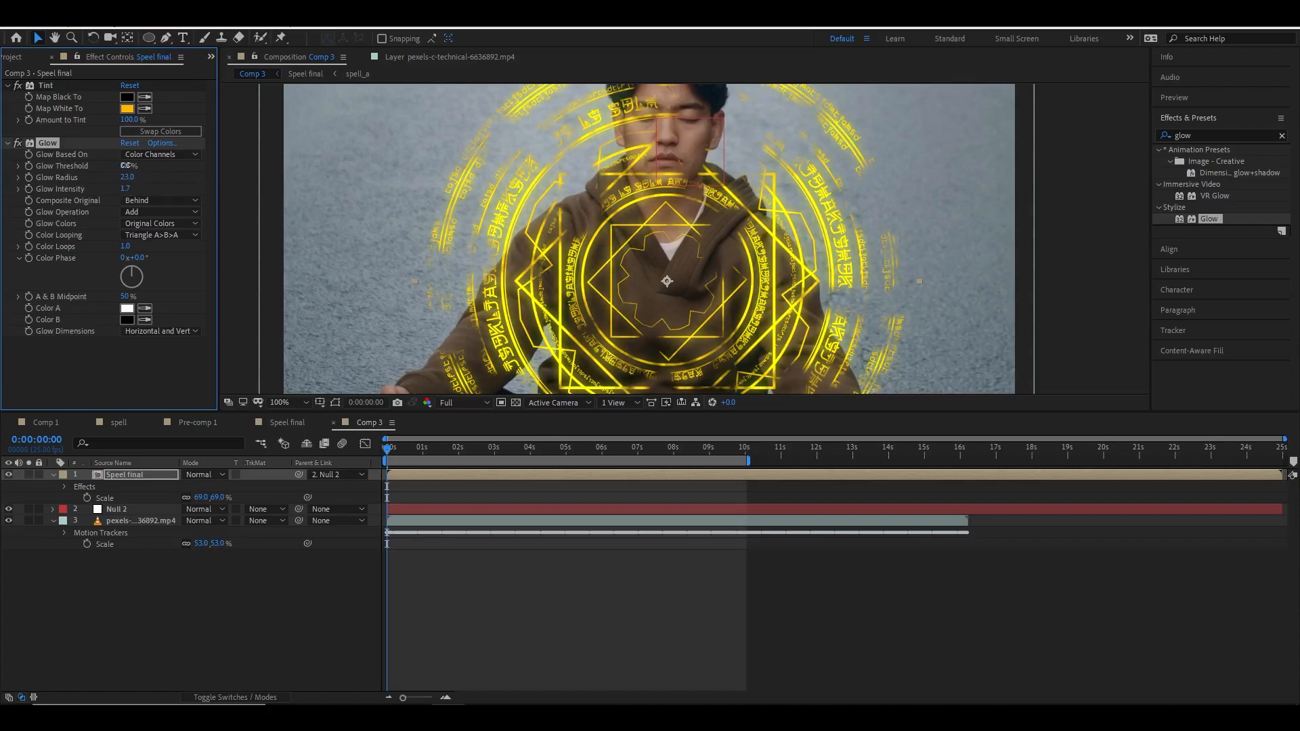
Change the Tint's Map White To colour to a warmer orange, FFAE2F.
left_click(127, 108)
left_click_drag(618, 298, 630, 264)
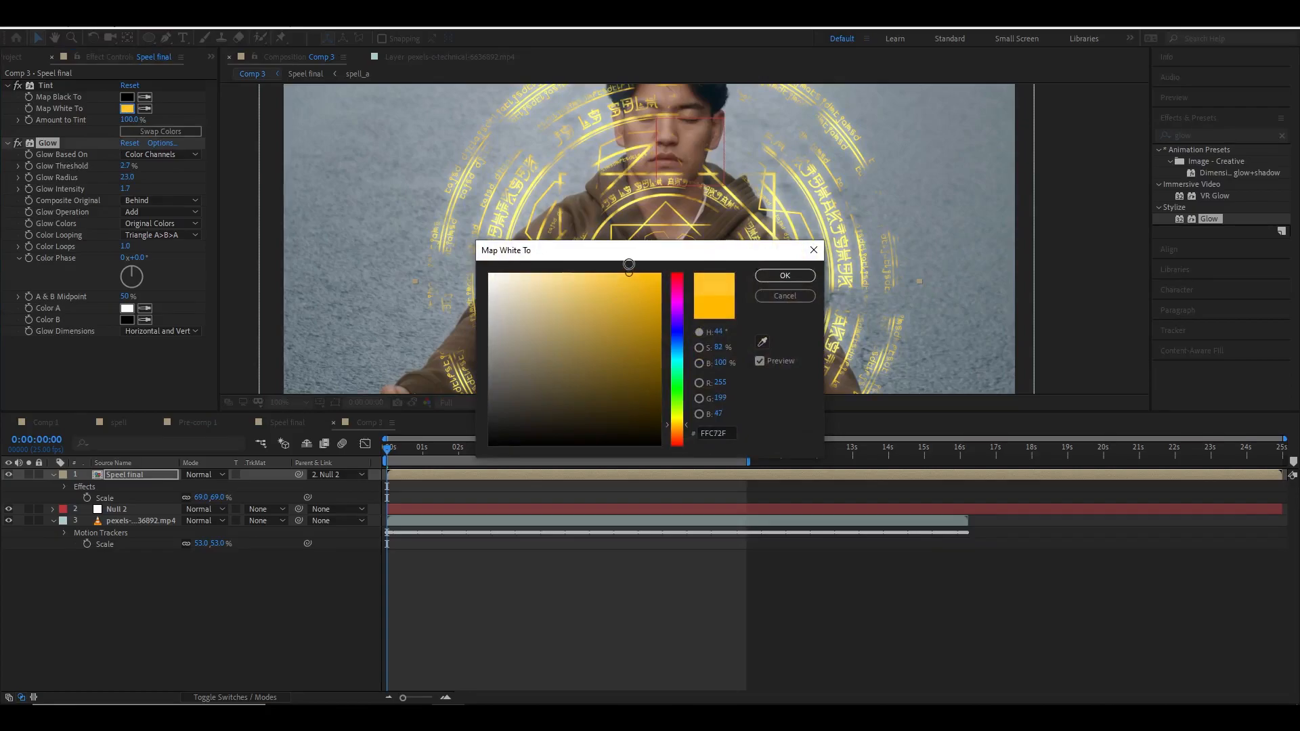
left_click_drag(680, 411, 686, 429)
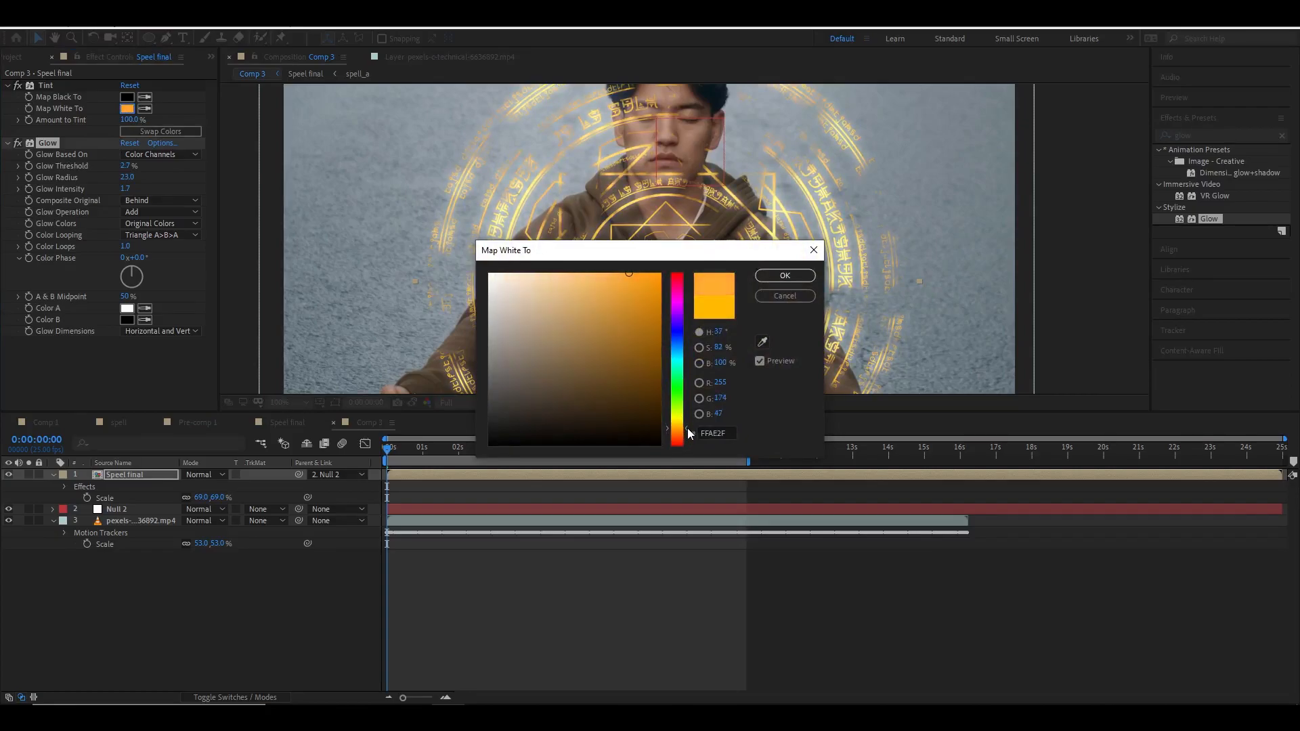
left_click(785, 277)
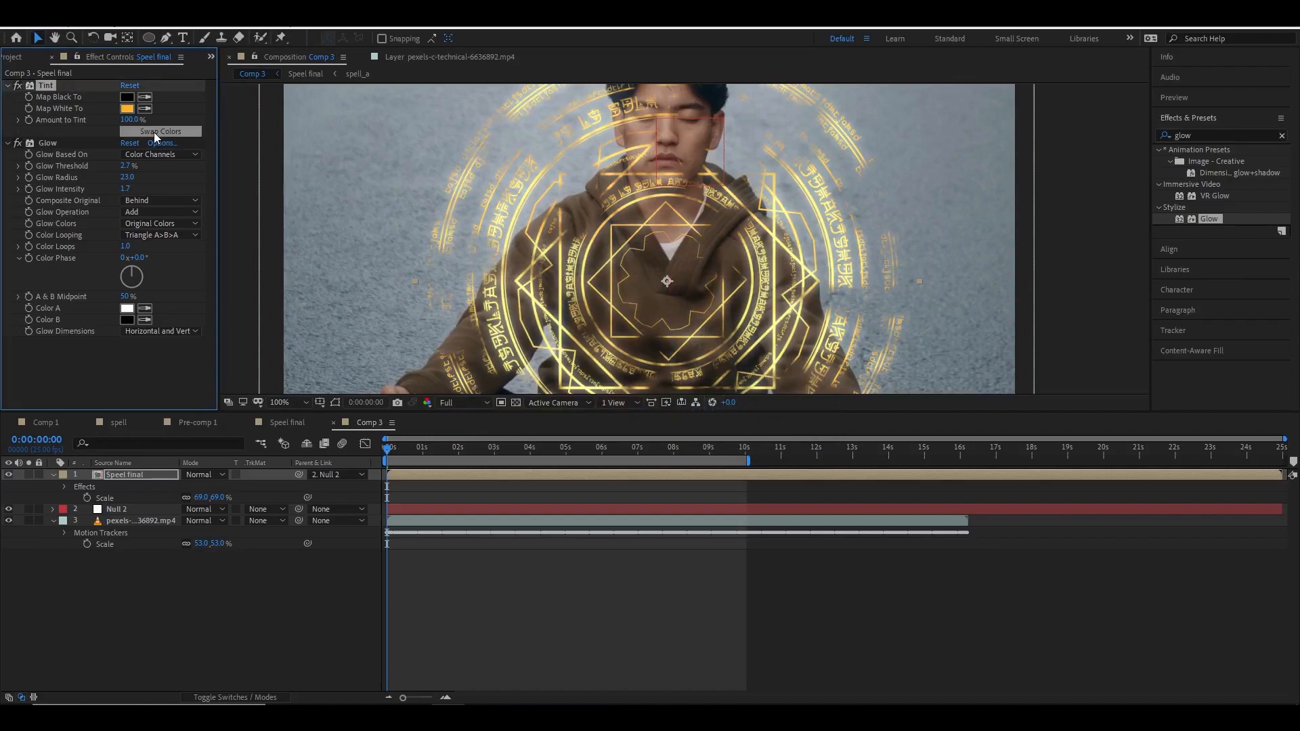
Set the Glow radius to 17 and the intensity to 2.2.
left_click_drag(125, 189, 146, 187)
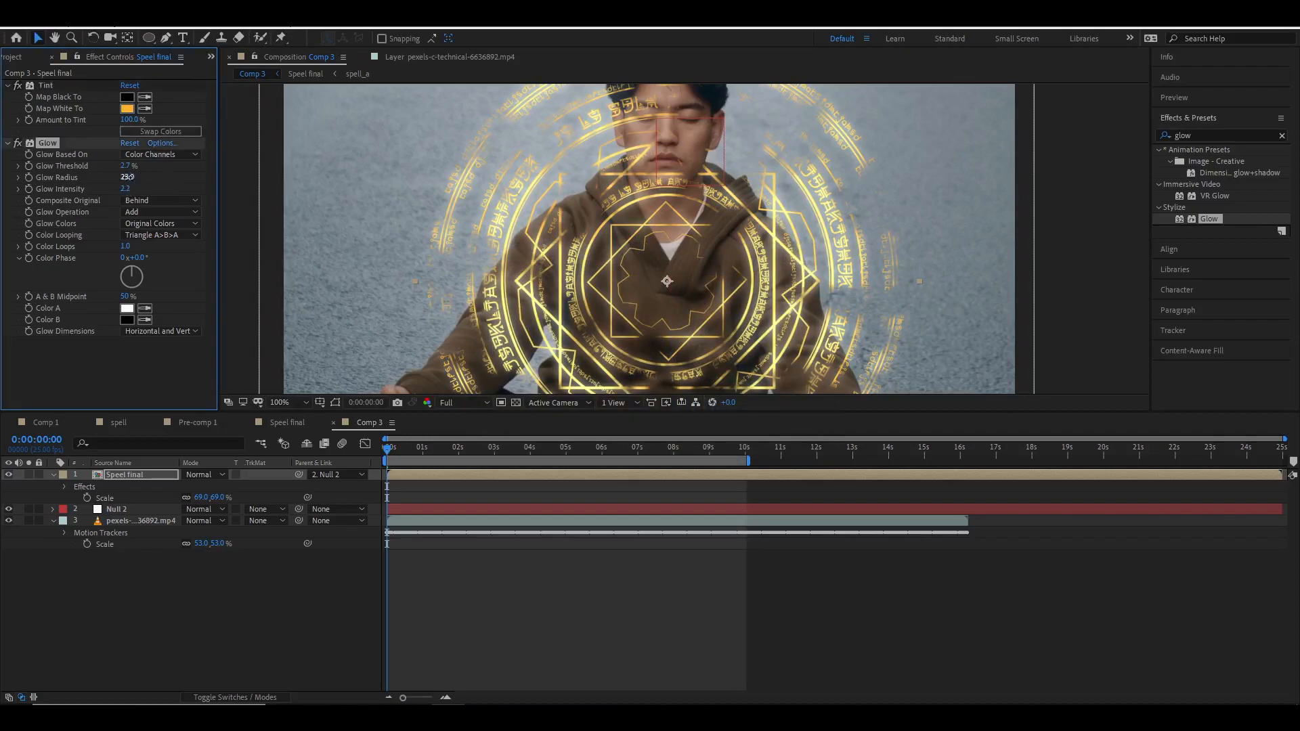
left_click_drag(127, 179, 96, 178)
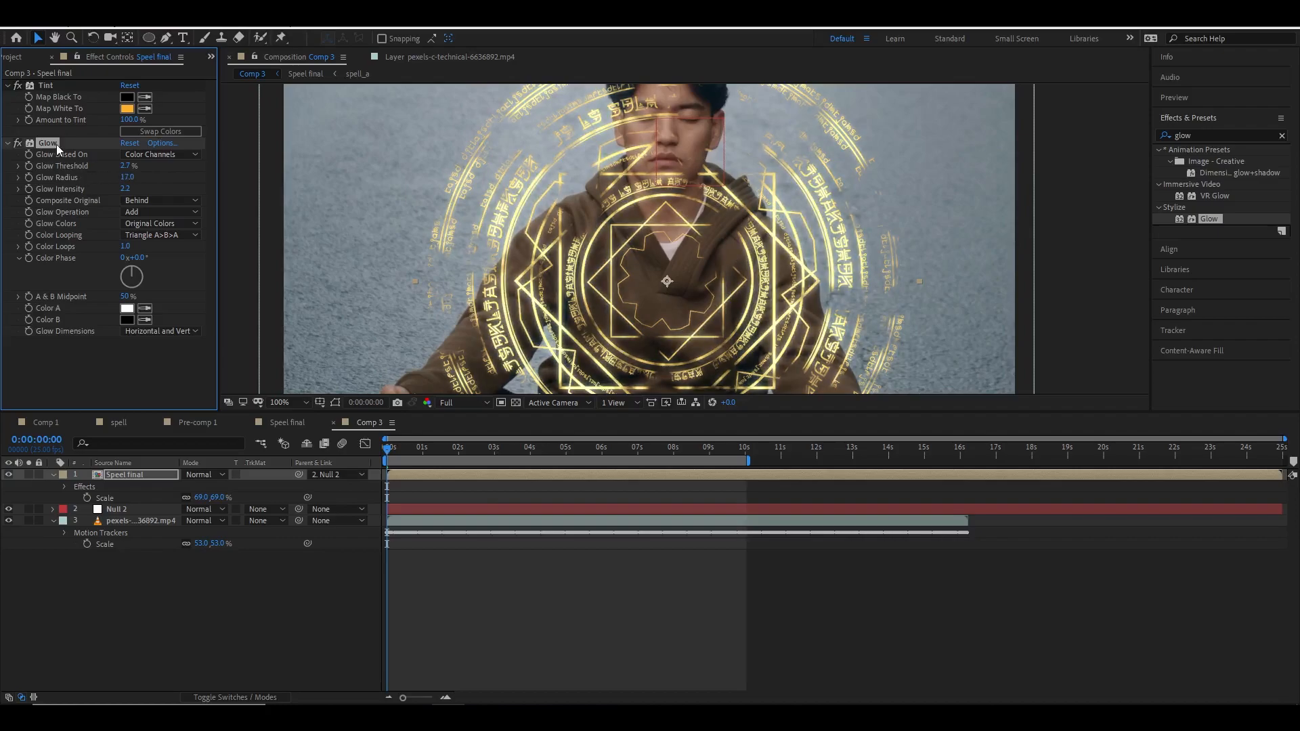
Duplicate the Glow effect and set Glow 2 threshold to 69%, radius to 35 and intensity to 1.0, then preview.
key("ctrl+d")
scroll(93, 250, "up", 1)
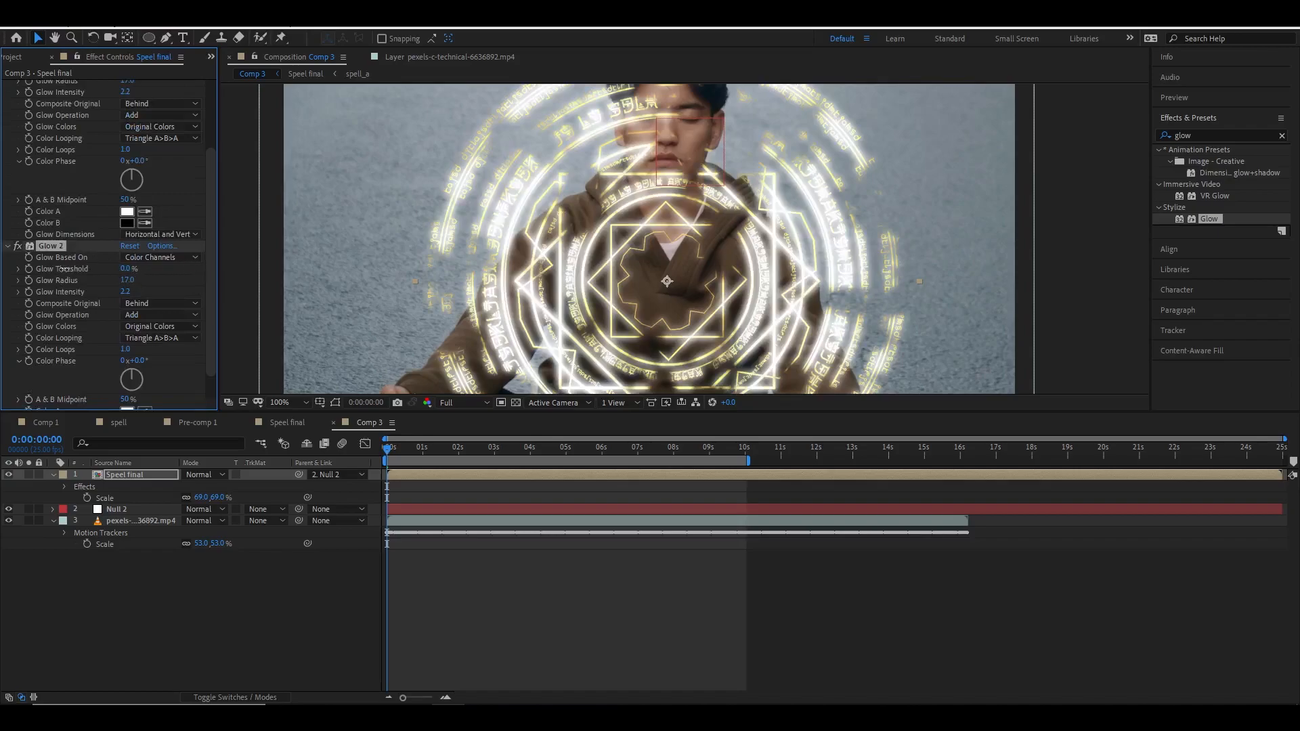
left_click_drag(127, 283, 102, 285)
left_click(125, 293)
type("0")
key("Return")
left_click_drag(127, 283, 192, 274)
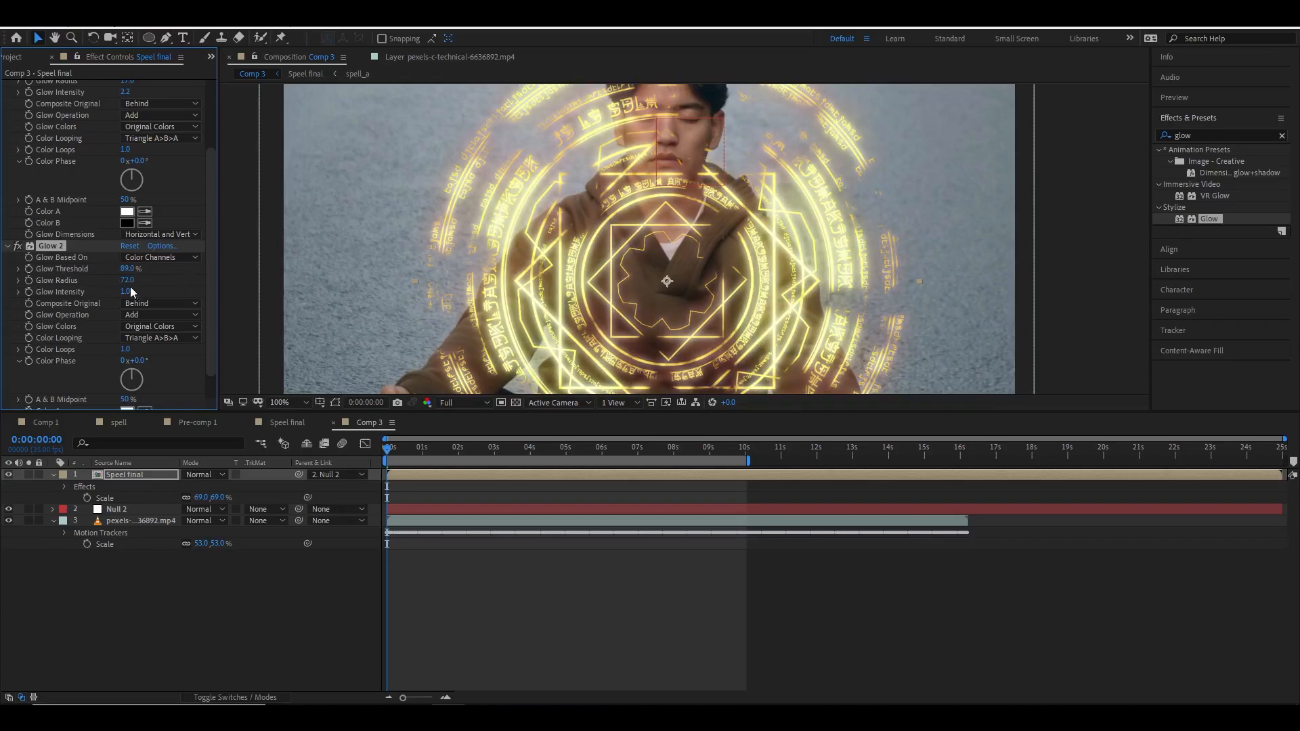
left_click_drag(127, 281, 87, 285)
scroll(547, 228, "down", 1)
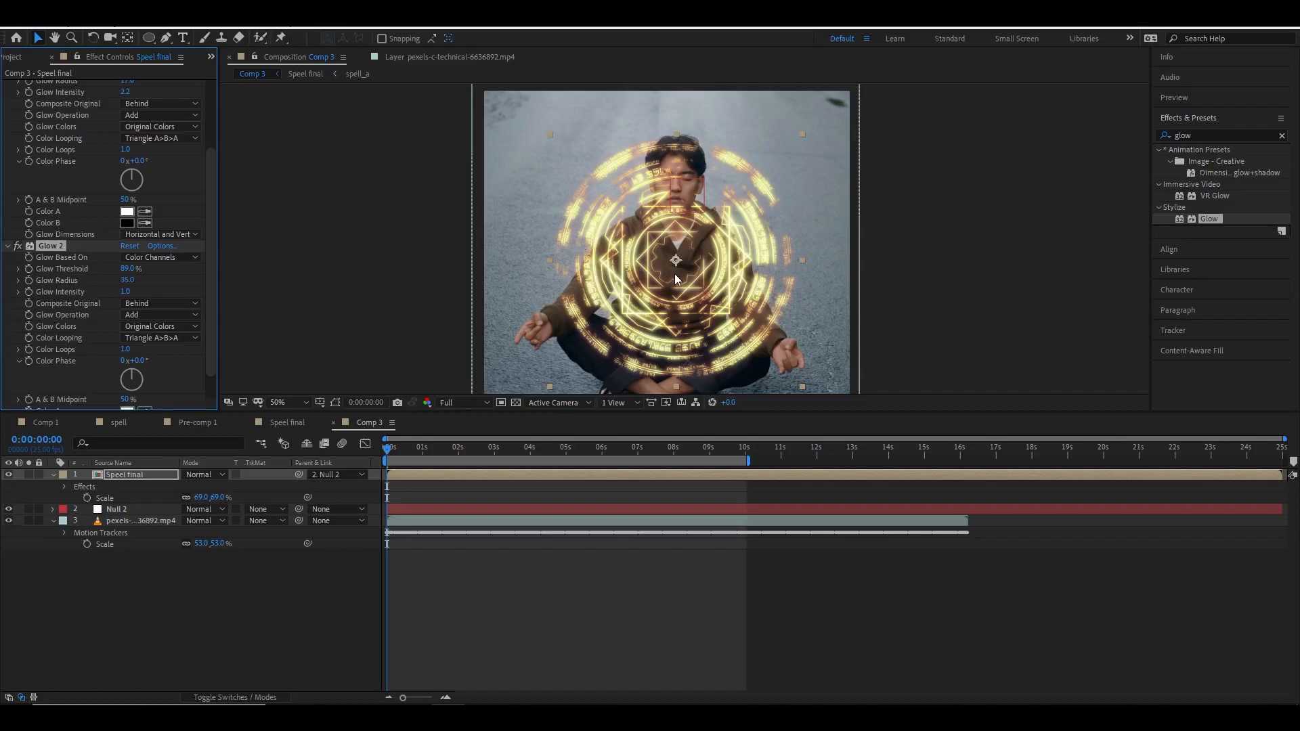
key("space")
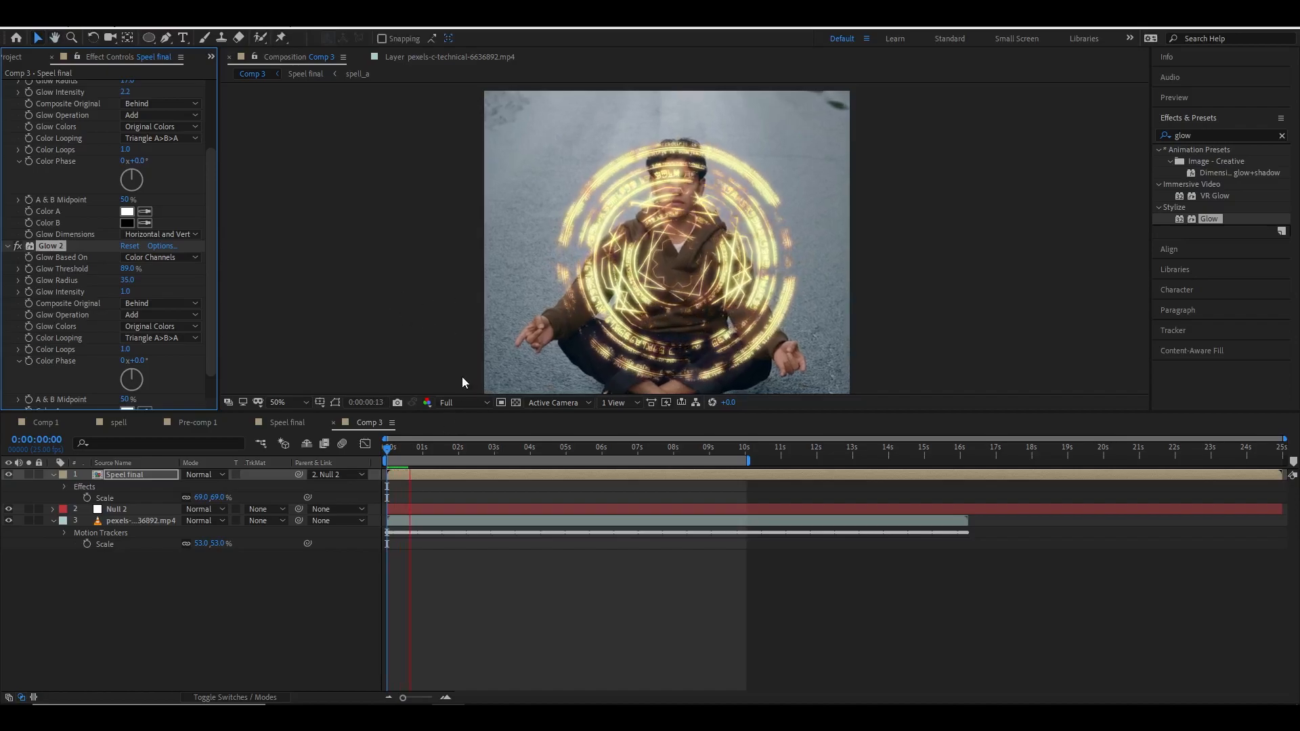
left_click_drag(450, 449, 423, 458)
Add the towards camera.mp4 footage from the project into Comp 3 as the top layer.
left_click(10, 58)
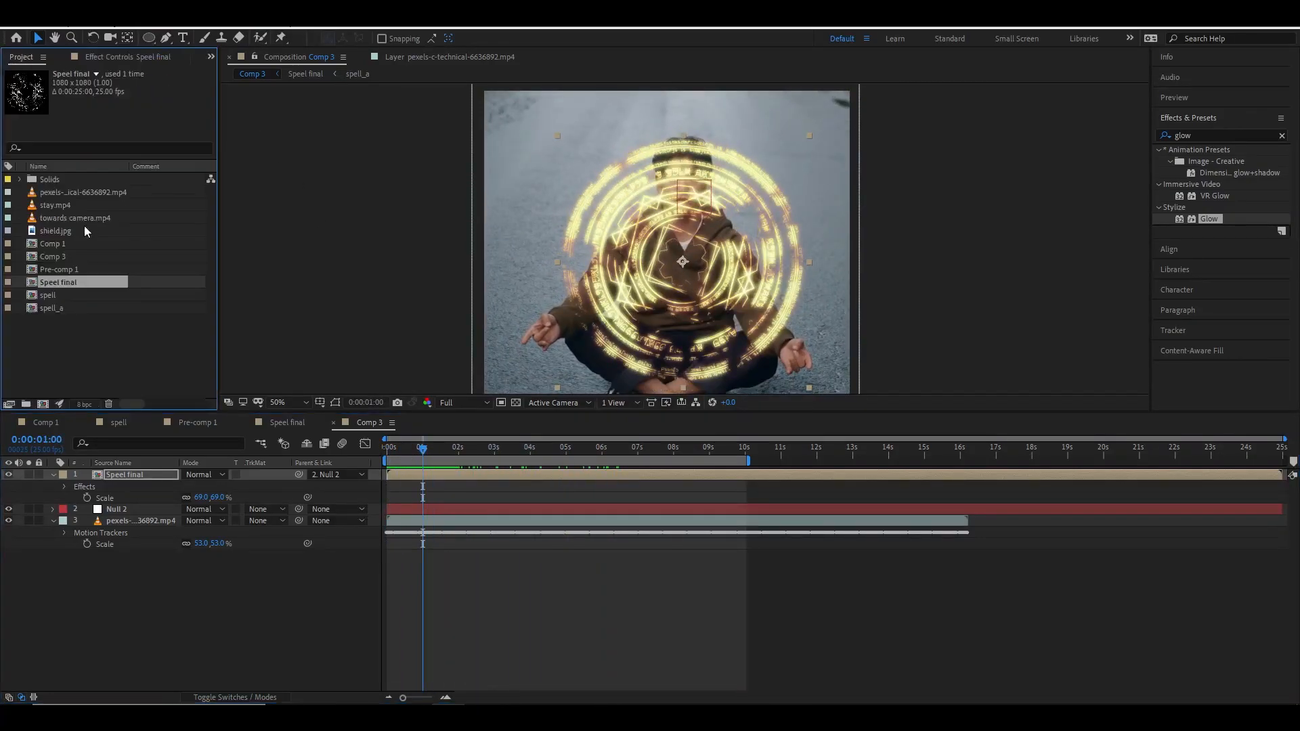
left_click(71, 206)
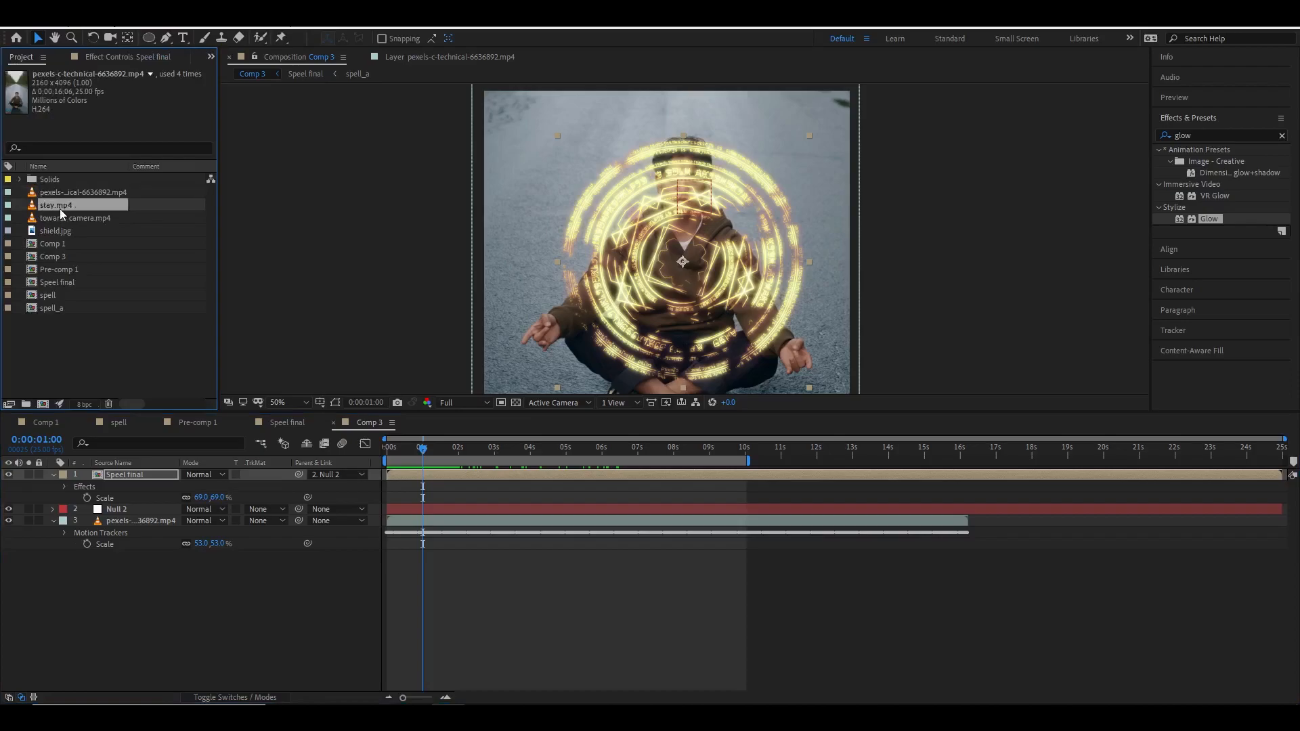
left_click(98, 220)
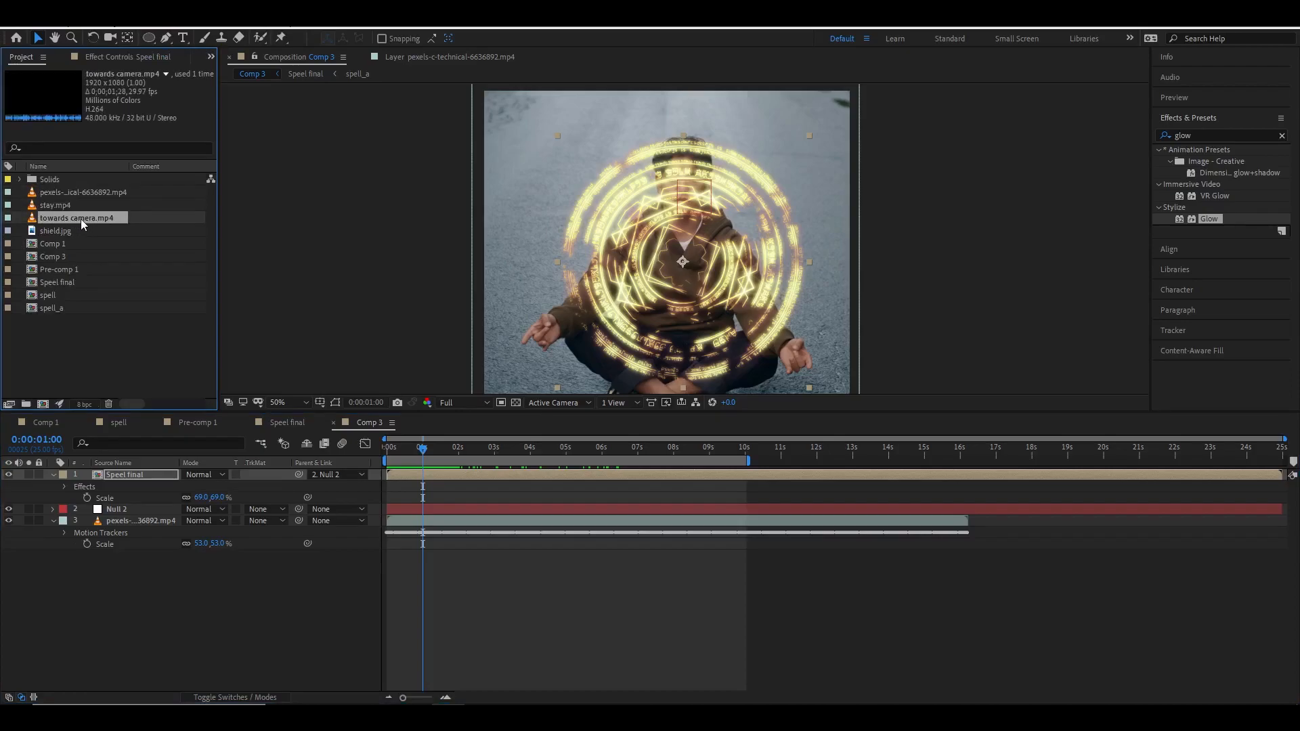
left_click_drag(67, 223, 157, 475)
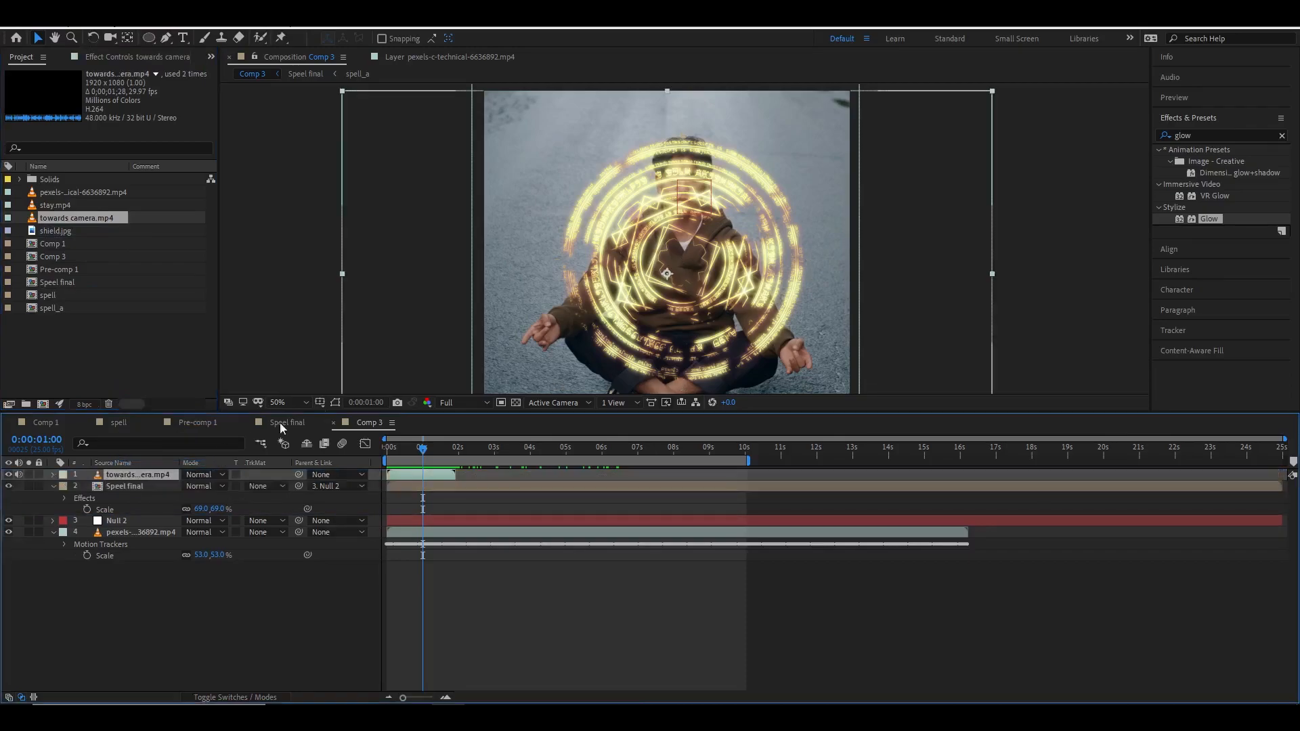
Shift the towards camera layer in time so it starts at about 2 seconds.
scroll(691, 323, "down", 2)
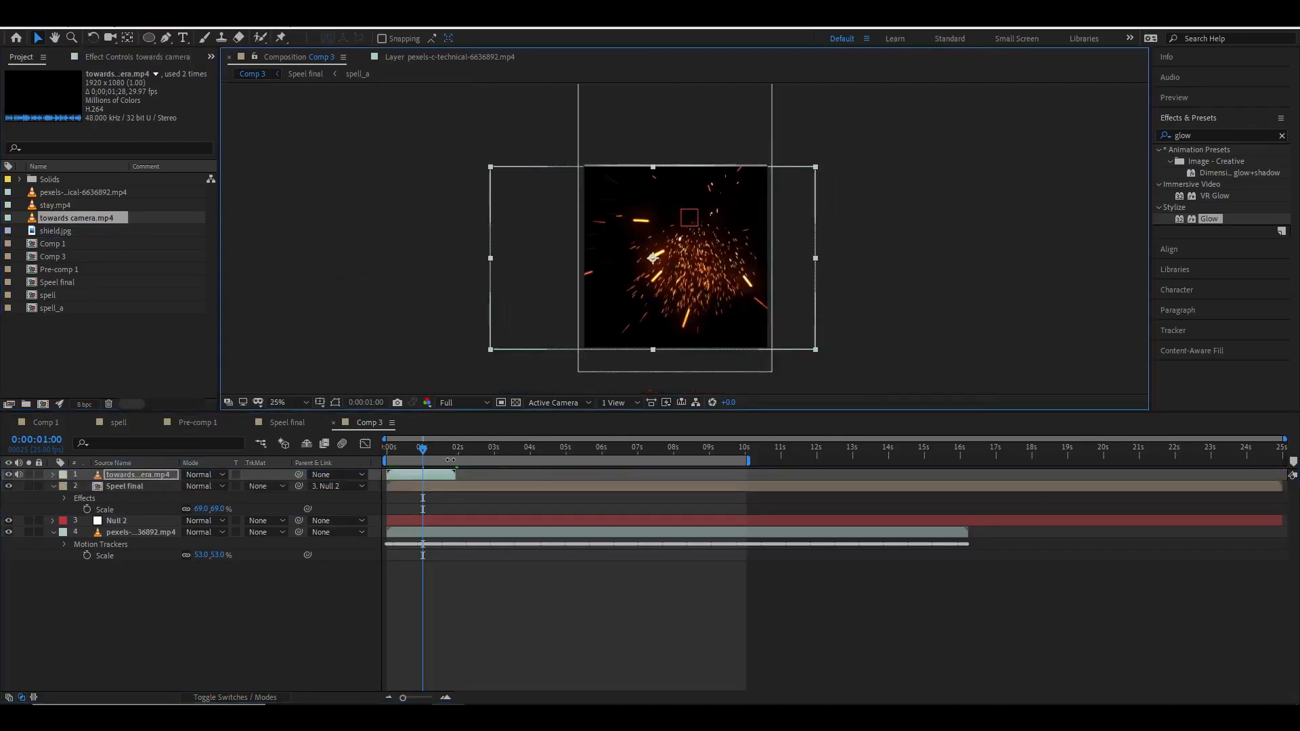
left_click_drag(437, 477, 580, 474)
left_click(395, 457)
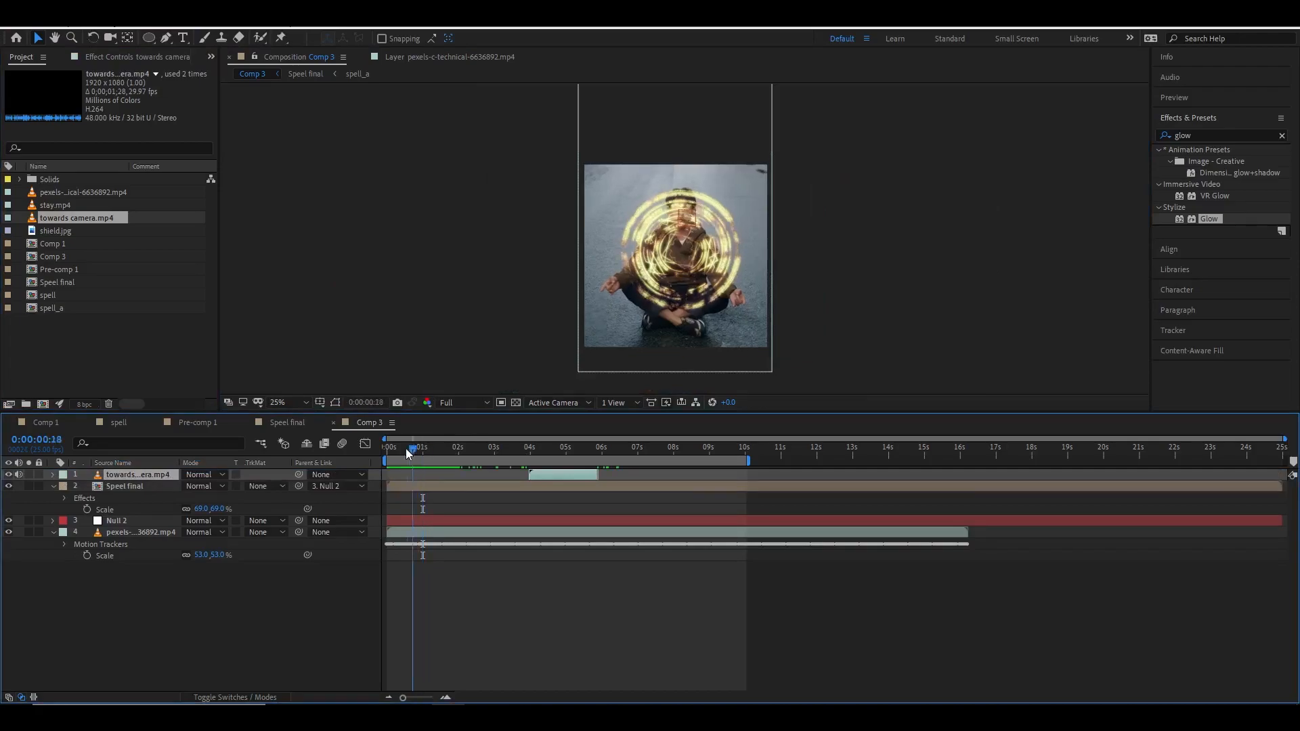
left_click_drag(395, 458, 459, 460)
left_click_drag(577, 481, 498, 477)
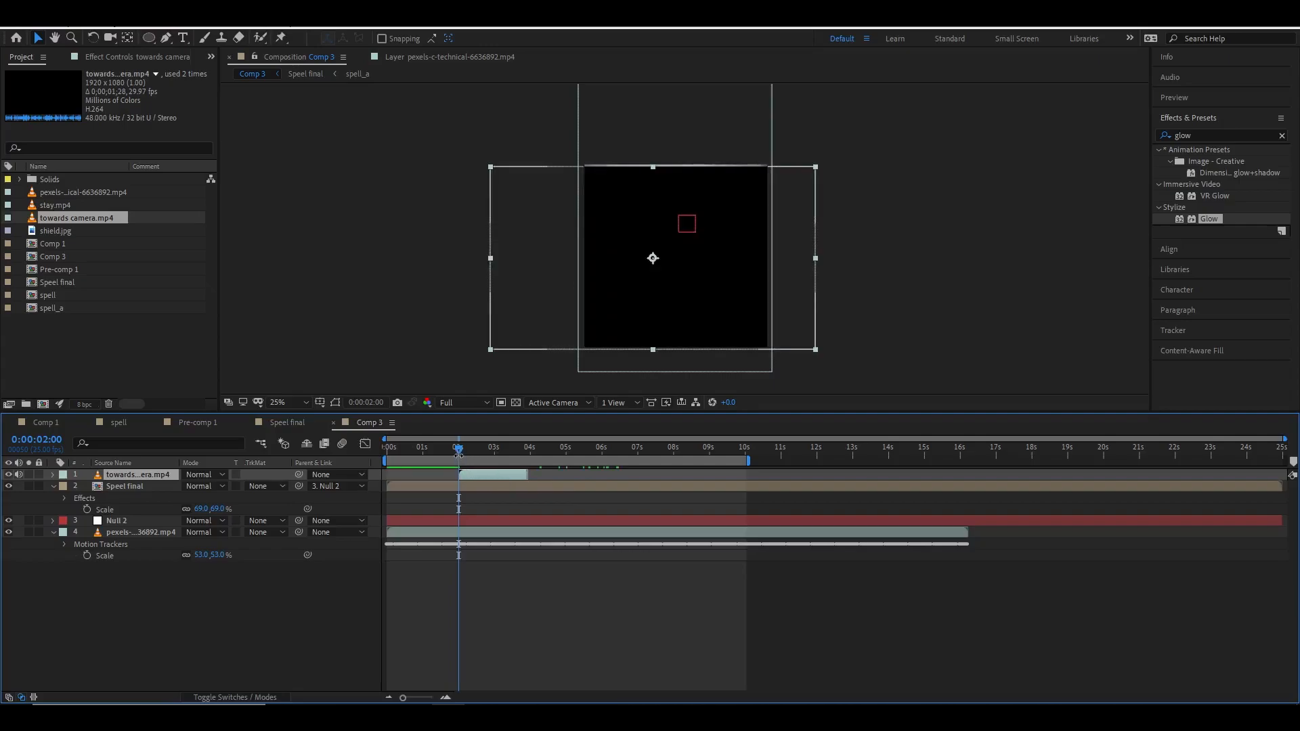
left_click_drag(459, 449, 472, 457)
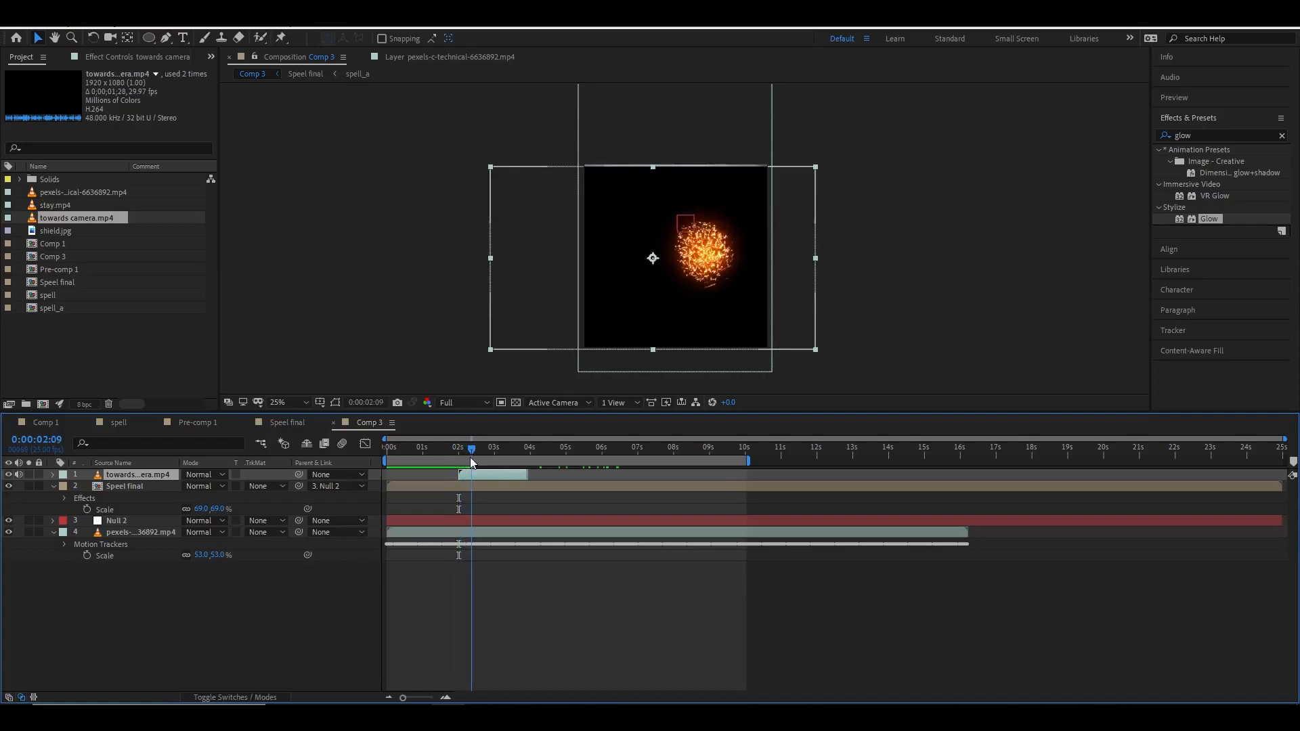
Move the sparks layer upward in the frame.
scroll(752, 247, "up", 3)
left_click_drag(730, 308, 730, 268)
scroll(720, 298, "down", 1)
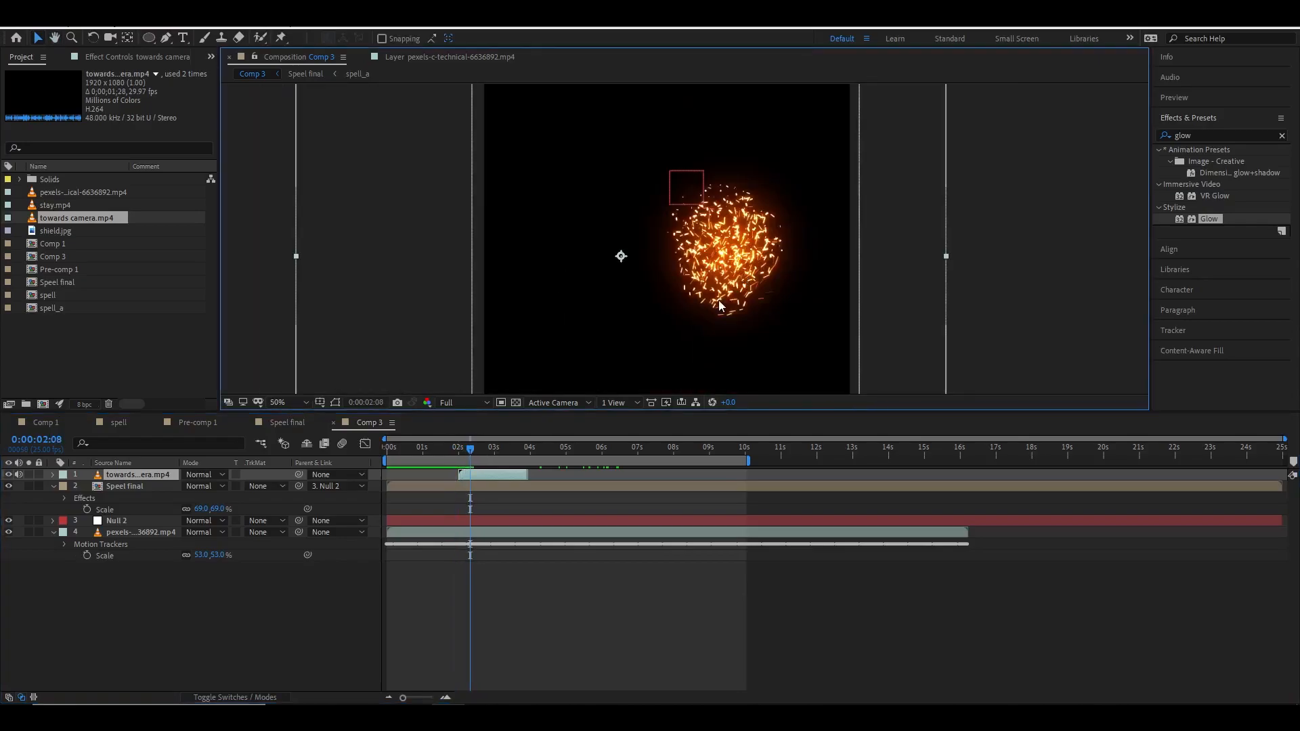
left_click_drag(473, 453, 485, 452)
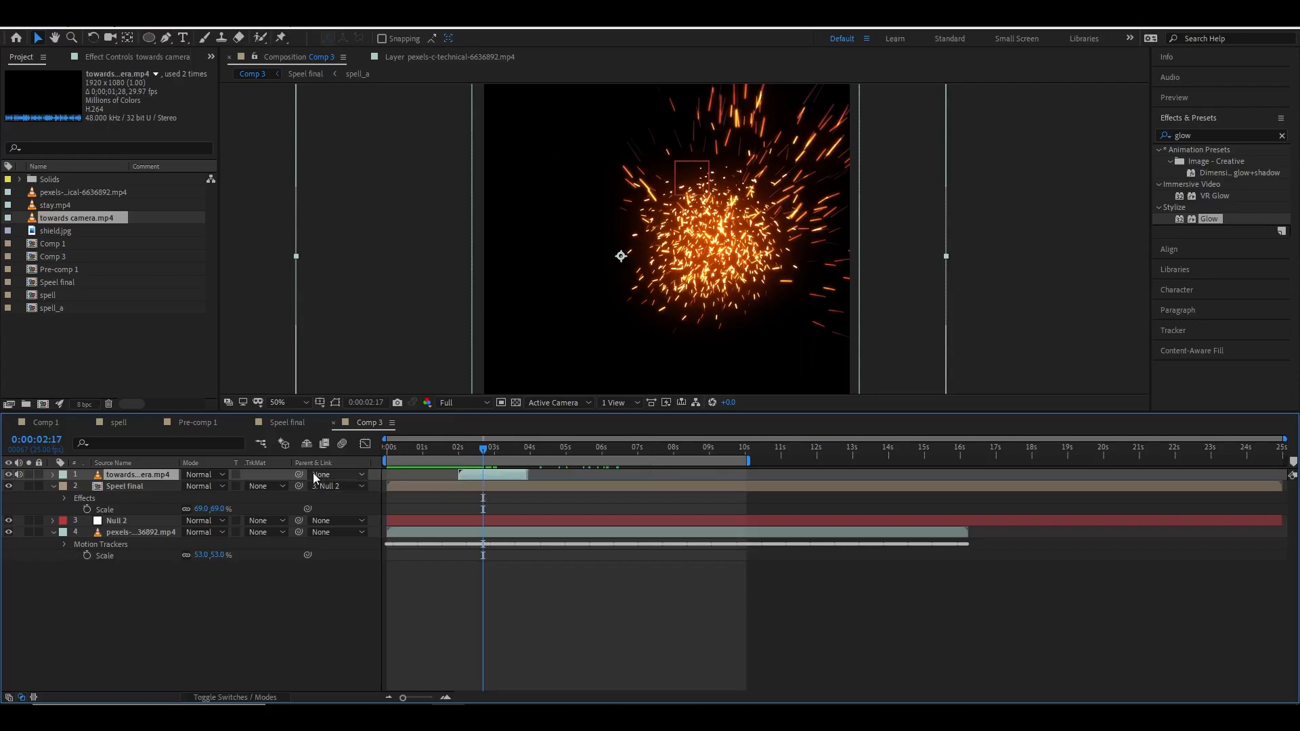
Set the towards camera layer's blending mode to Lighten.
left_click(218, 477)
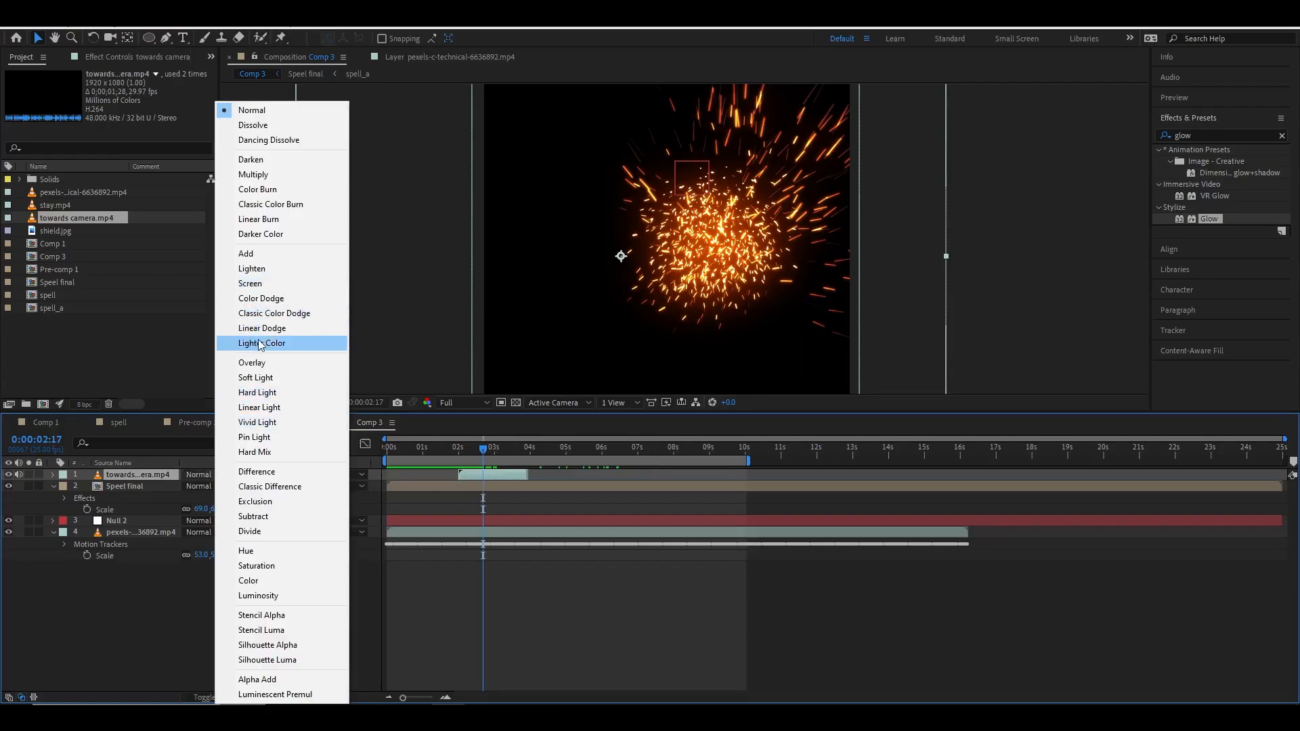
left_click(257, 268)
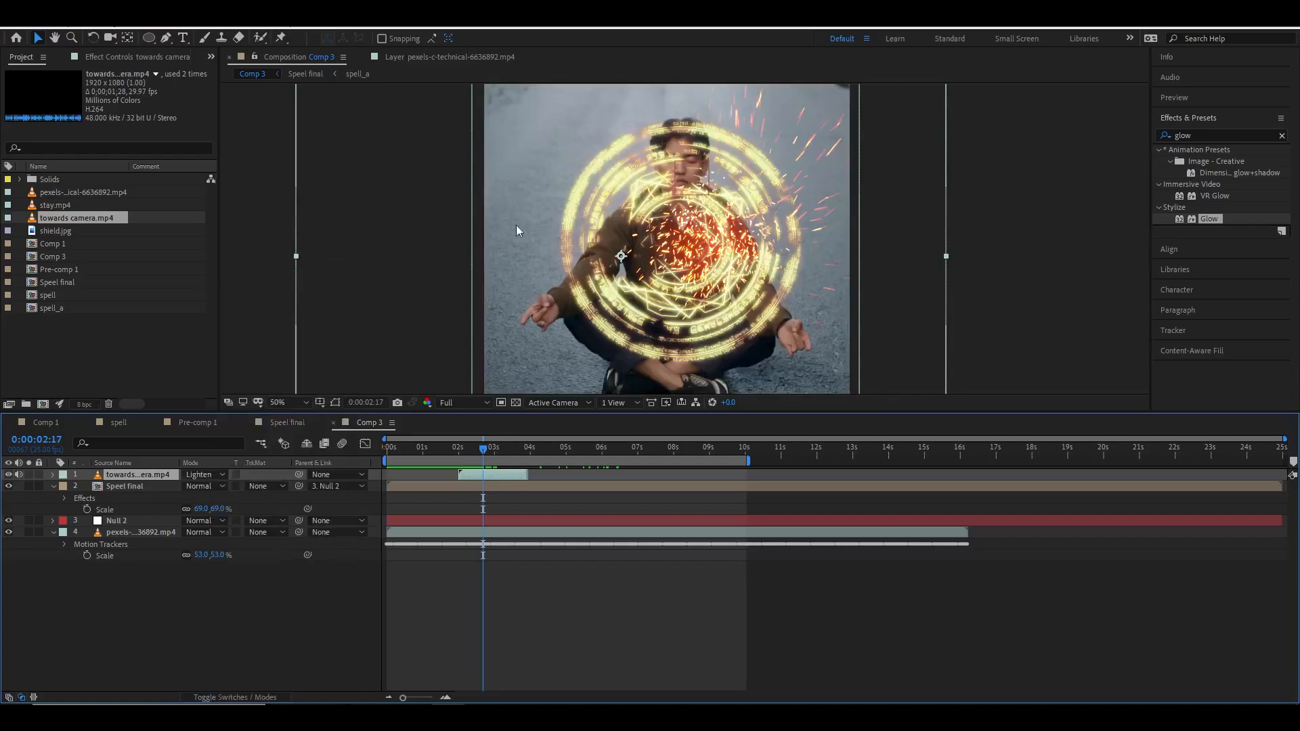
Scale the sparks layer to 137% and reposition it over the shield's centre.
left_click_drag(726, 258, 684, 274)
left_click_drag(482, 452, 468, 457)
left_click(476, 475)
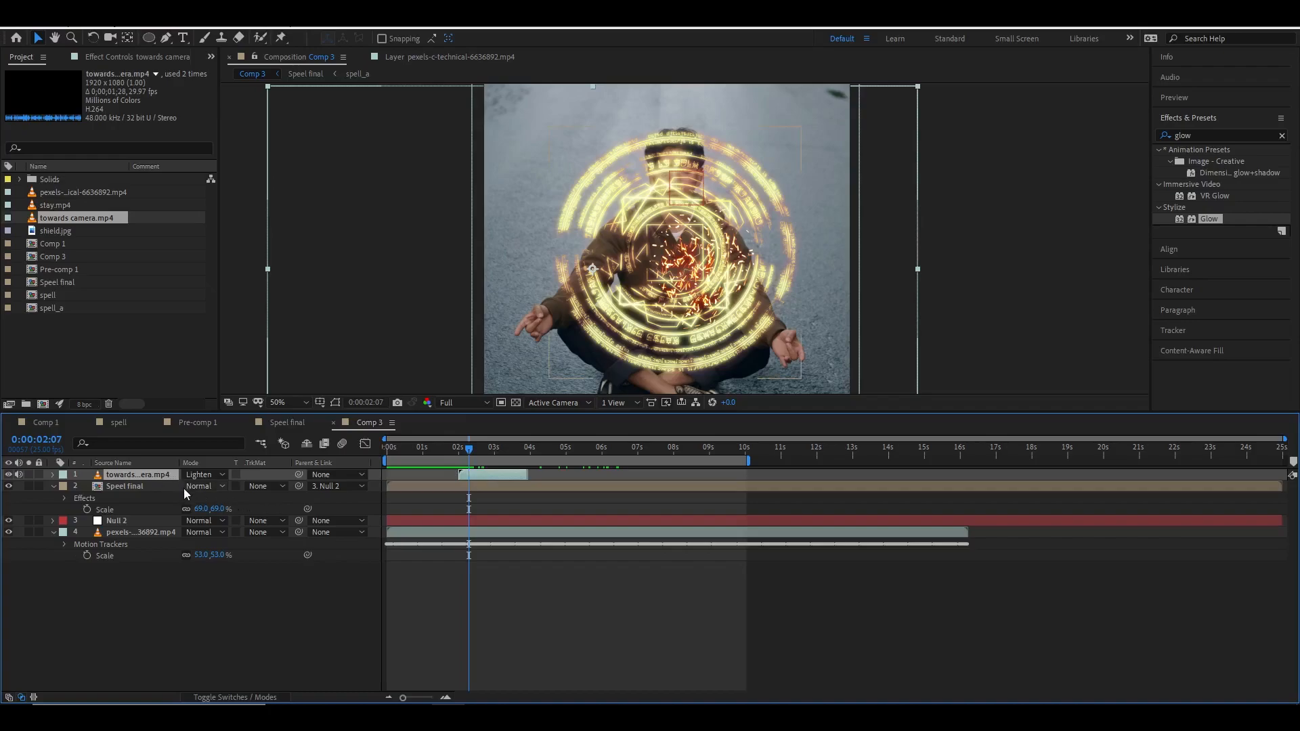
key("s")
left_click_drag(221, 487, 246, 487)
left_click_drag(705, 315, 642, 294)
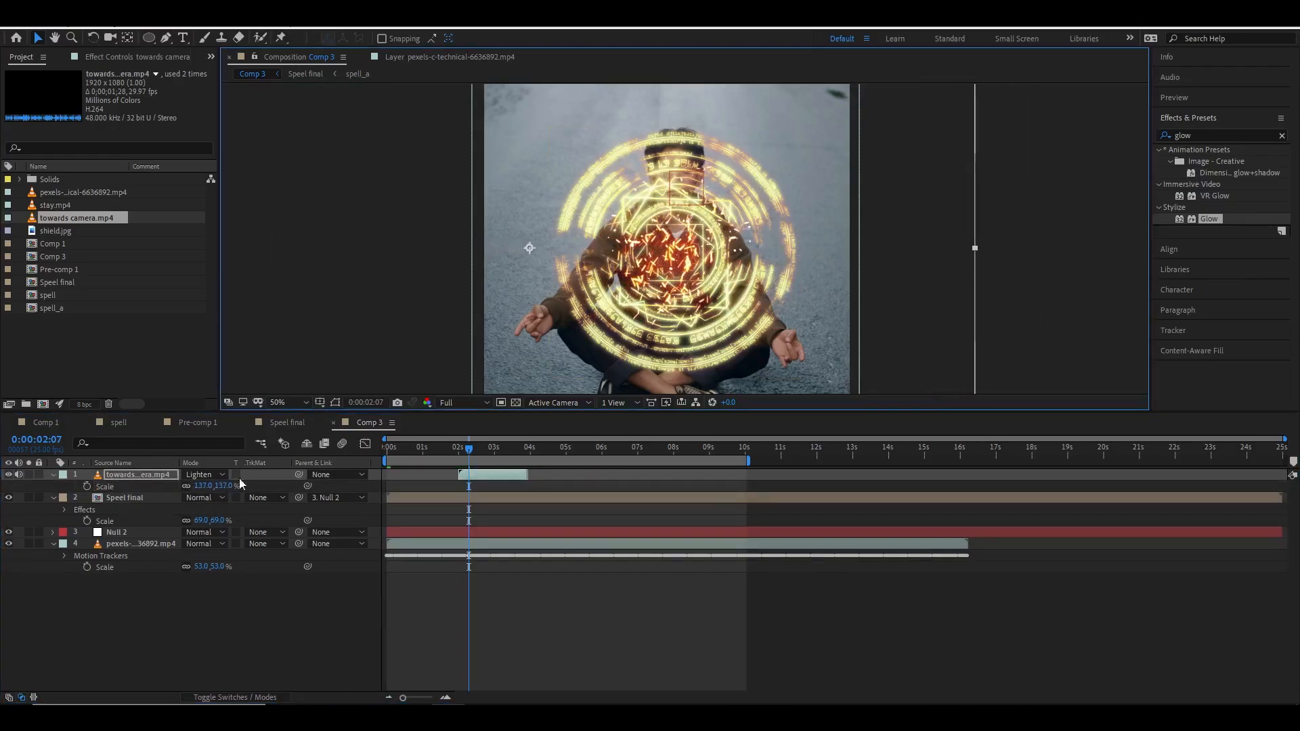
Keyframe the sparks layer's position so it shifts slightly right over about half a second, then preview.
left_click(87, 486)
key("p")
left_click(87, 487)
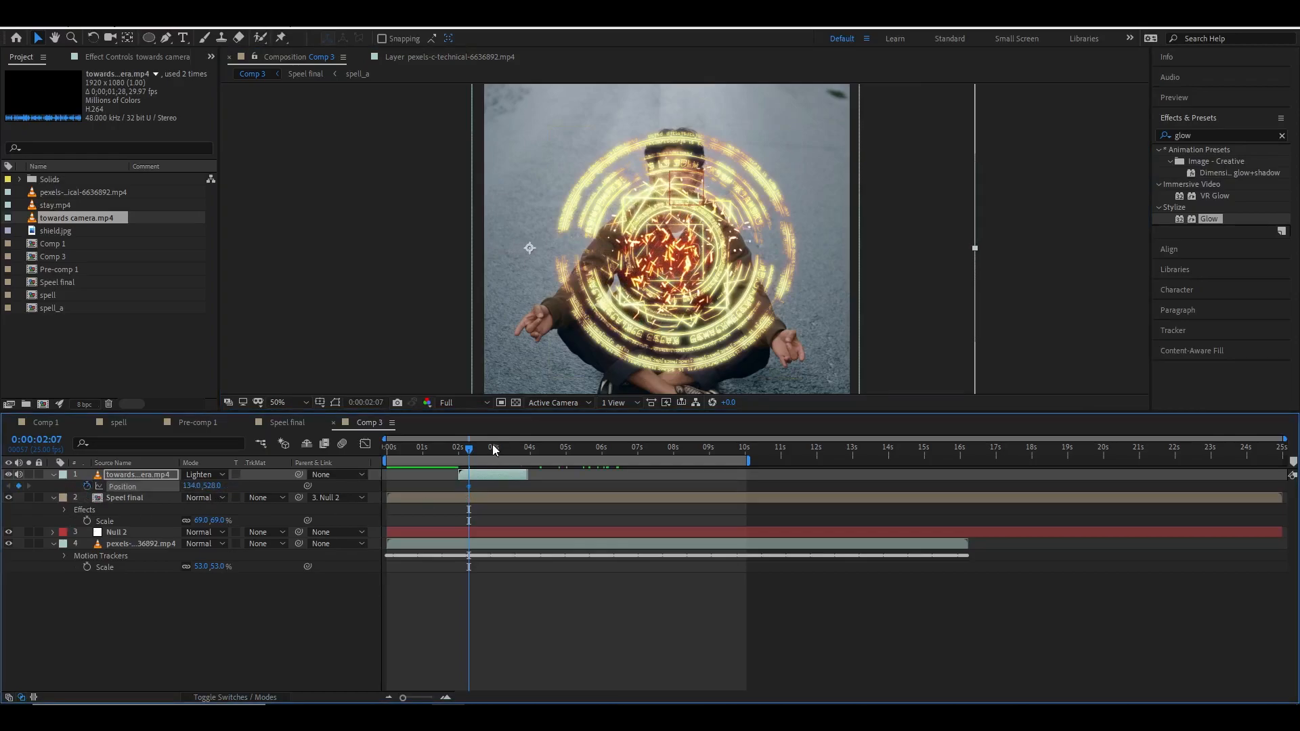
left_click_drag(470, 449, 489, 449)
left_click_drag(688, 289, 724, 288)
left_click_drag(509, 447, 472, 453)
key("space")
key("space")
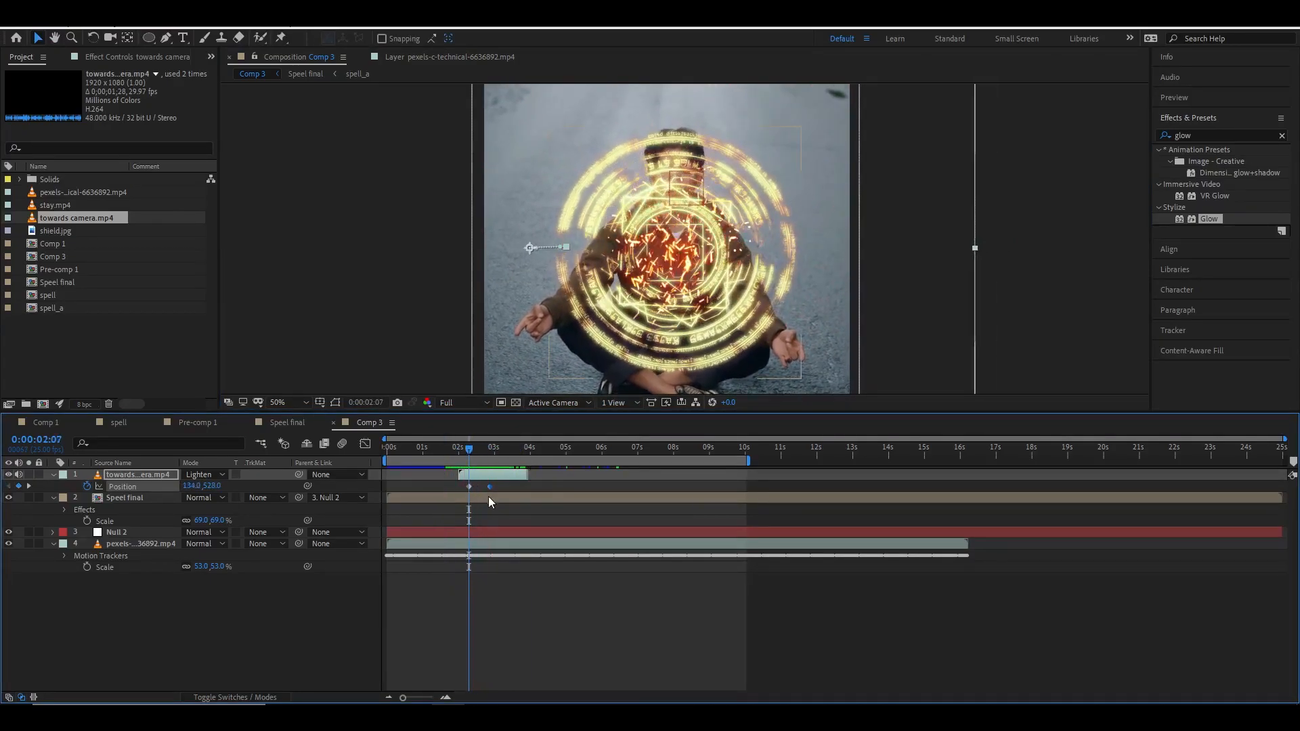
Animate the Speel final layer's scale from 35% at 2:07 to 69% at 2:15 and preview.
left_click(474, 501)
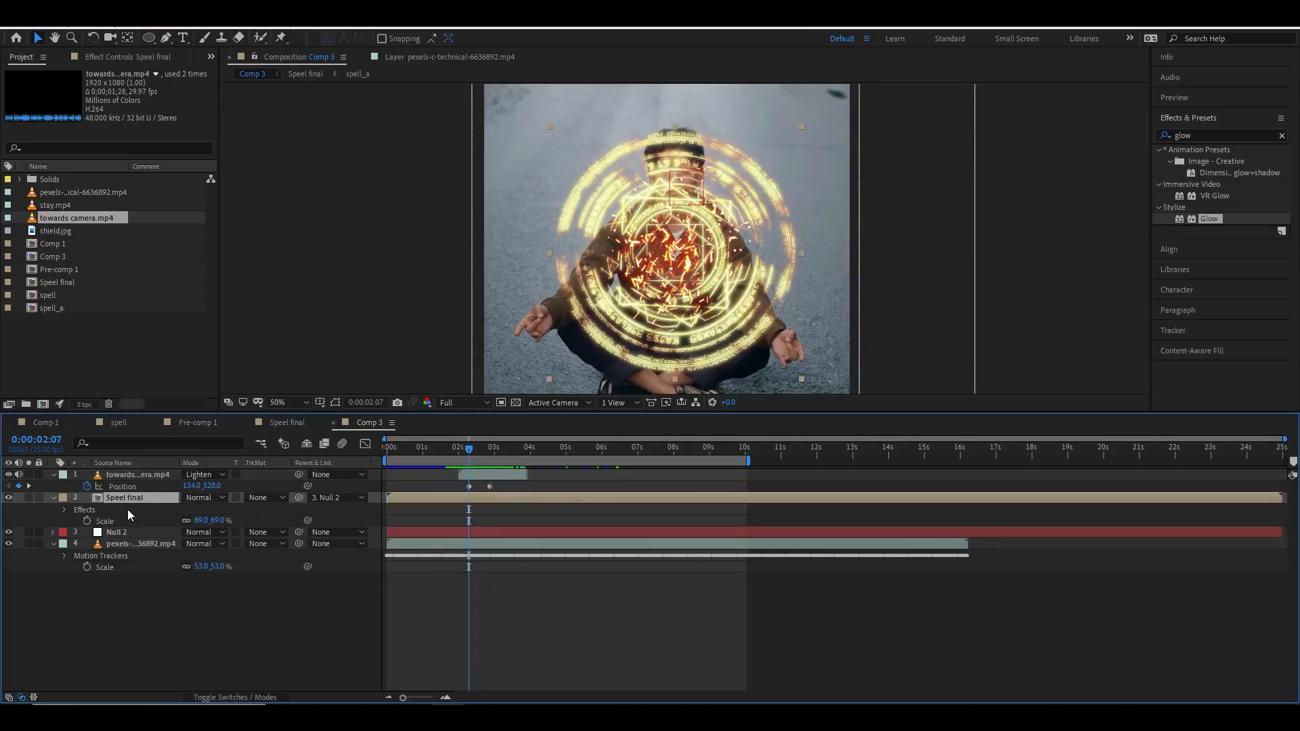
left_click_drag(465, 453, 481, 452)
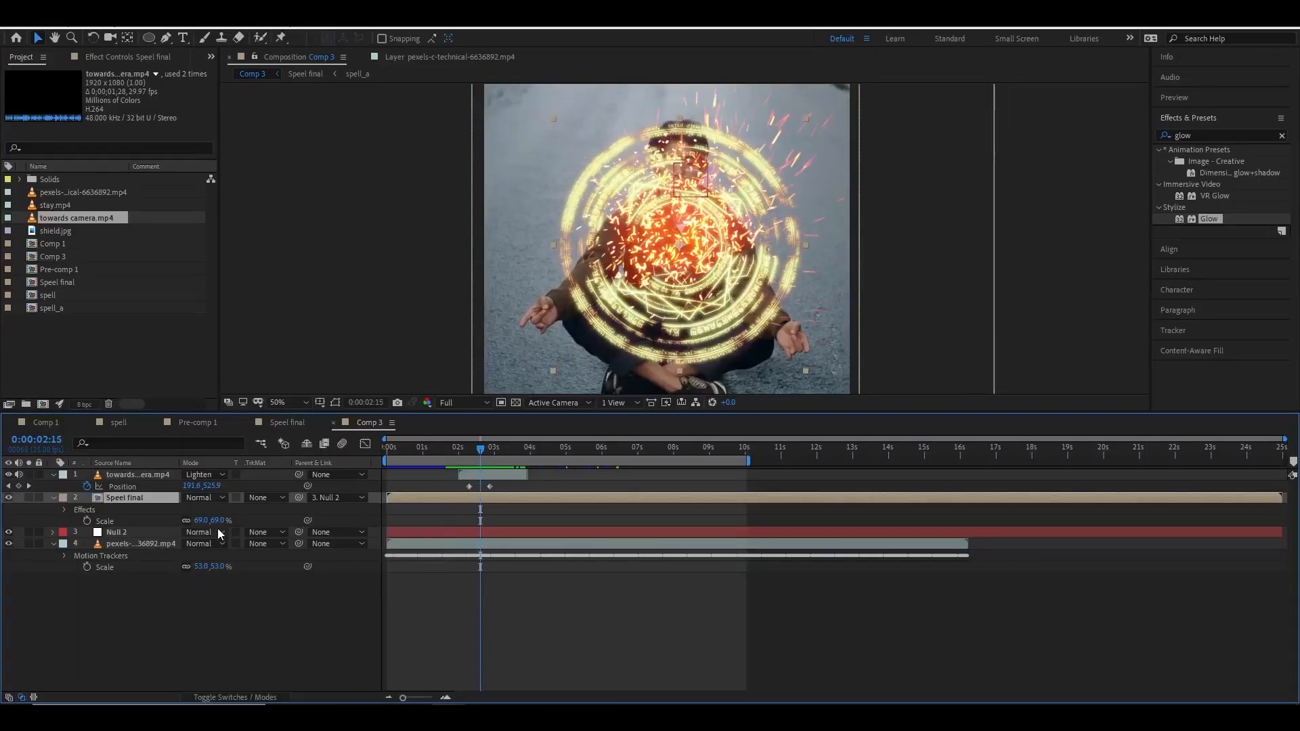
left_click(87, 521)
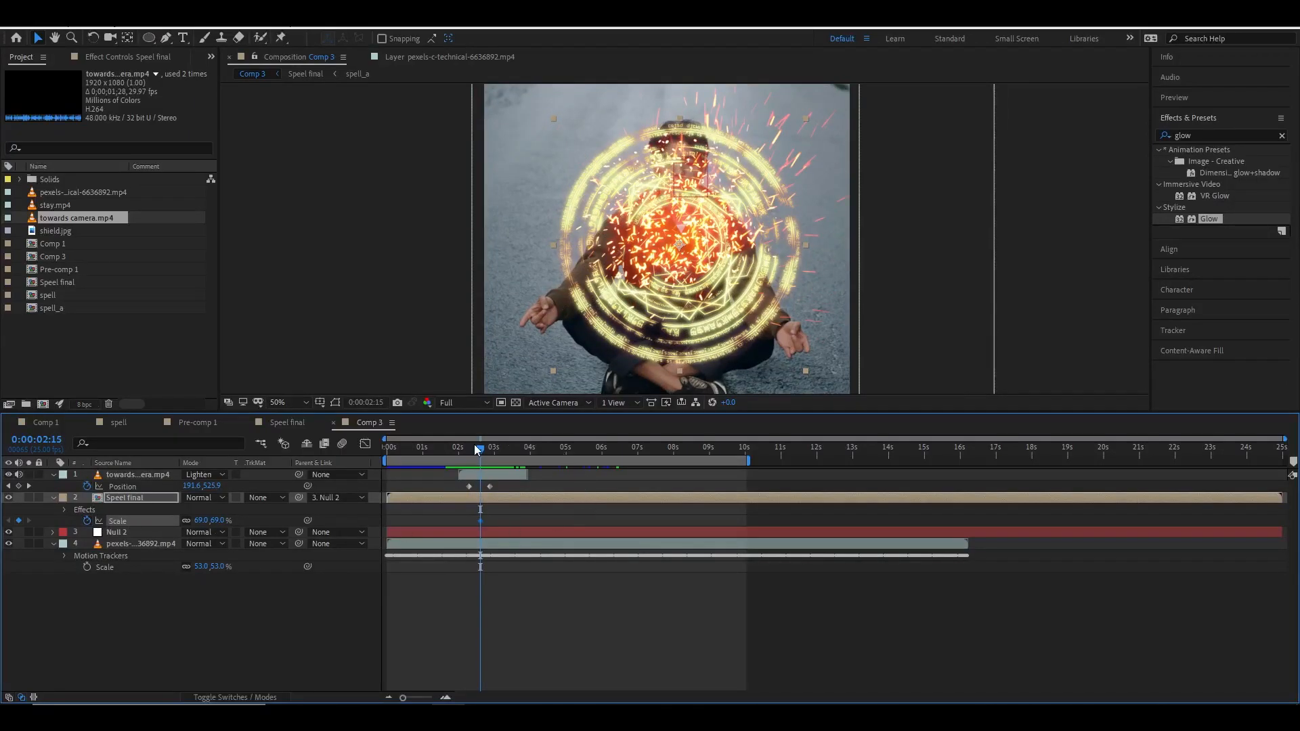
left_click_drag(477, 445, 468, 456)
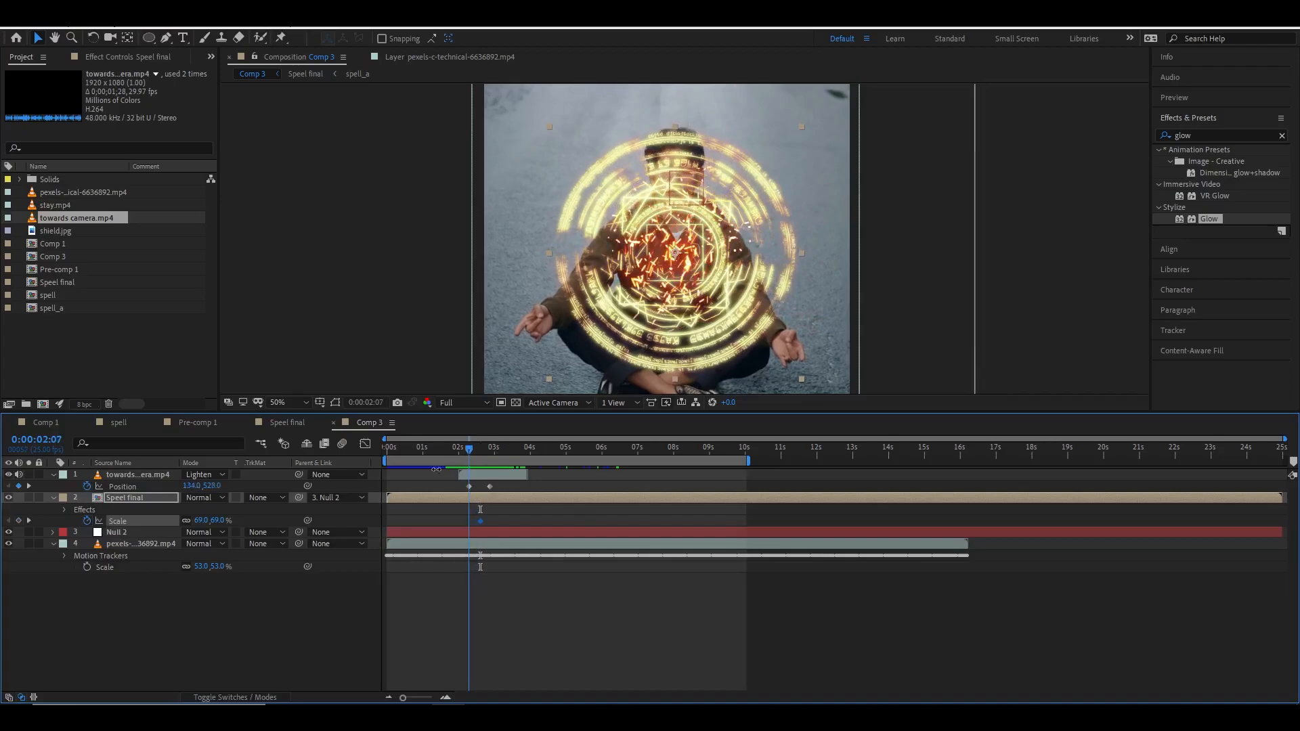
left_click_drag(216, 520, 200, 522)
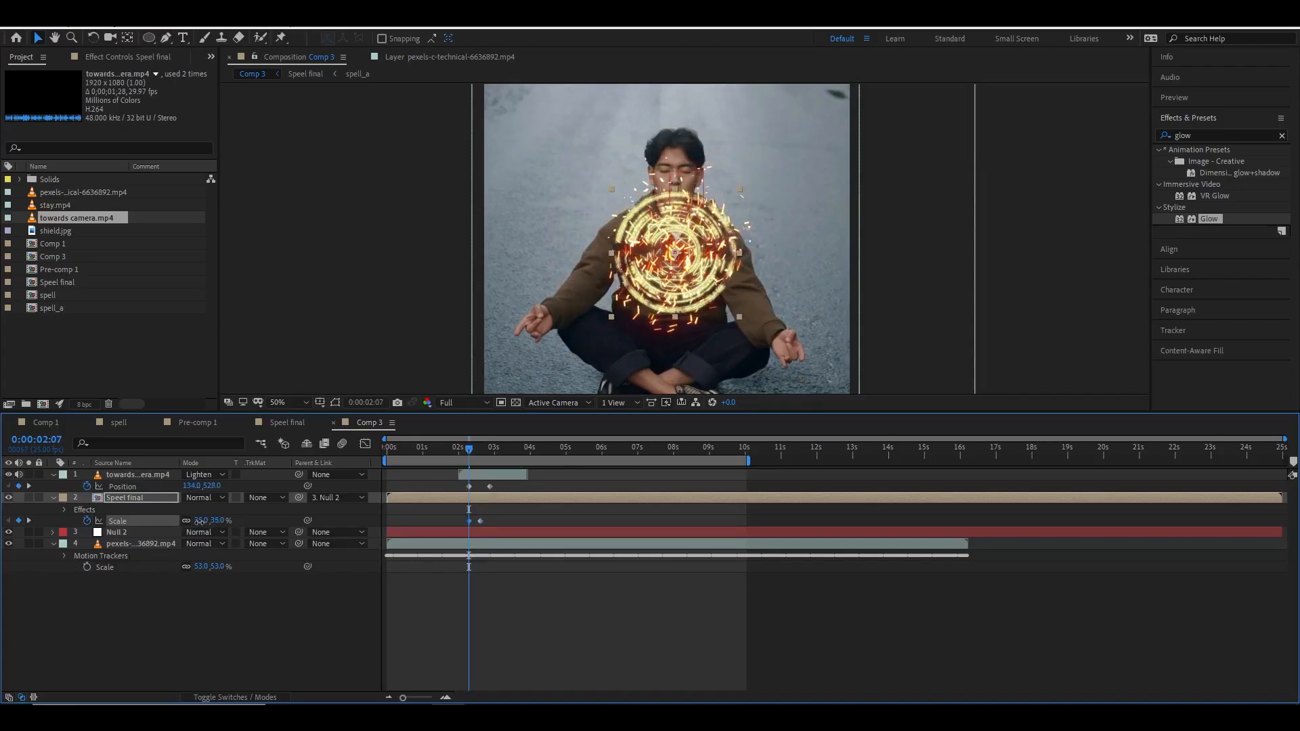
left_click_drag(464, 453, 449, 454)
key("space")
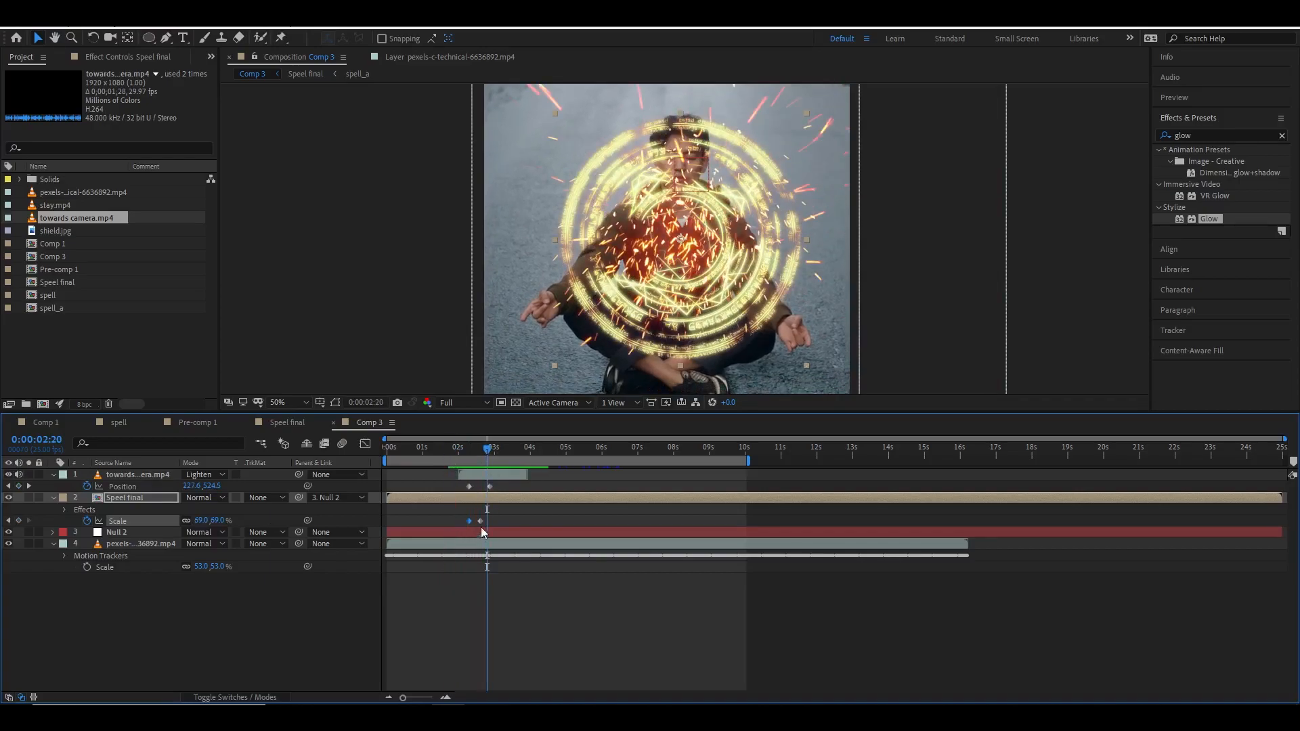
left_click_drag(493, 453, 466, 454)
key("space")
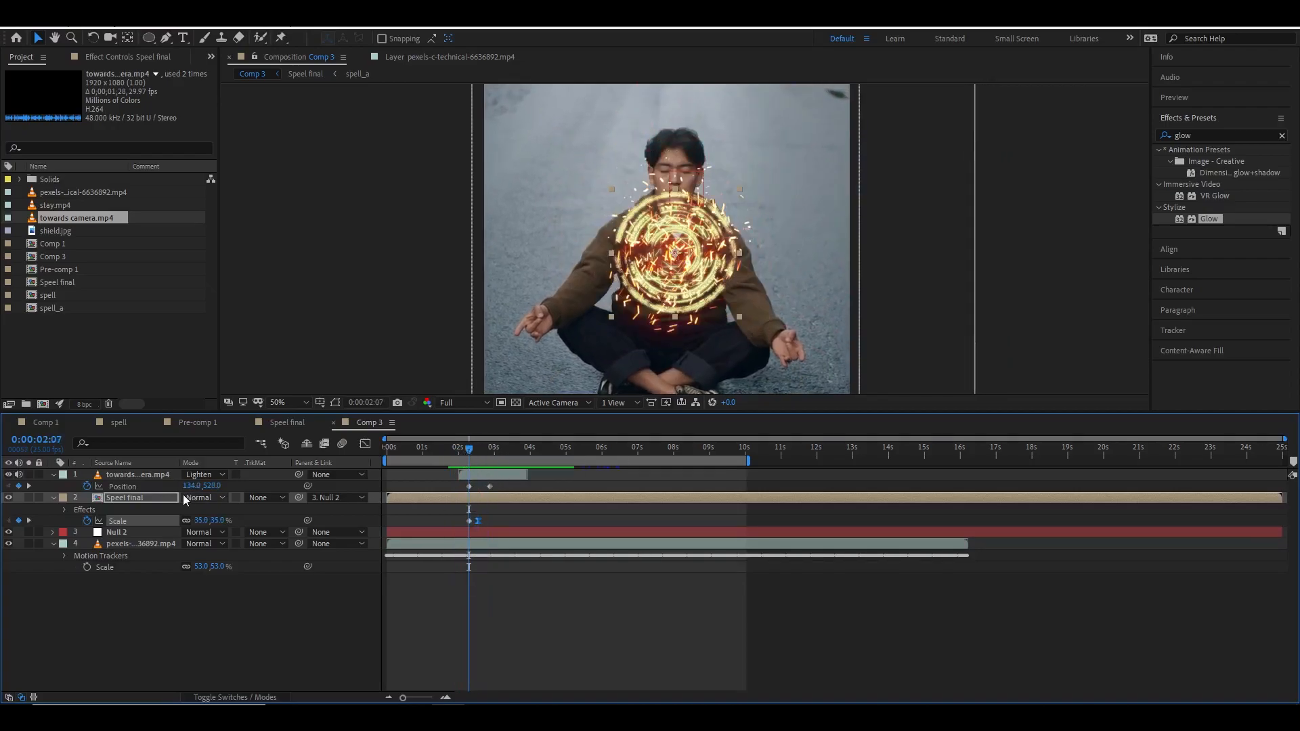
Add opacity keyframes to the Speel final layer at the start of its scale animation.
left_click(125, 498)
key("t")
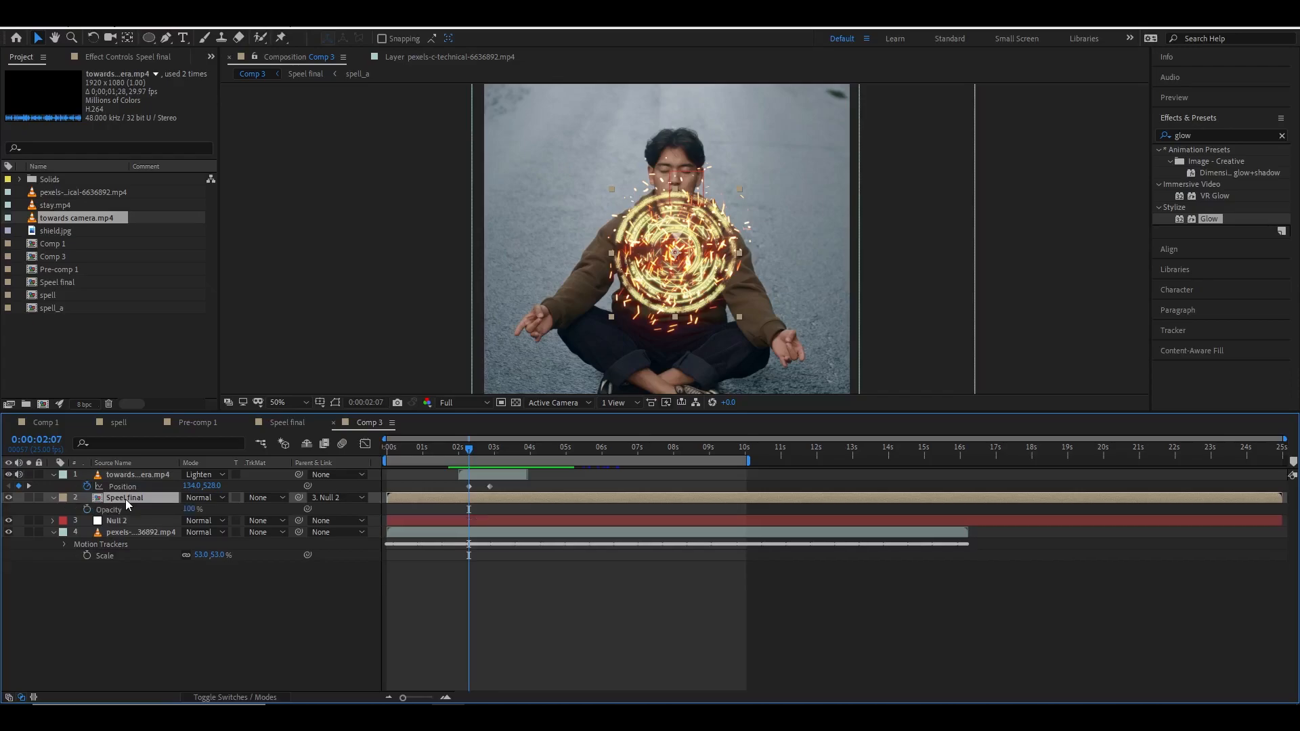
left_click(80, 511)
left_click_drag(469, 510, 475, 512)
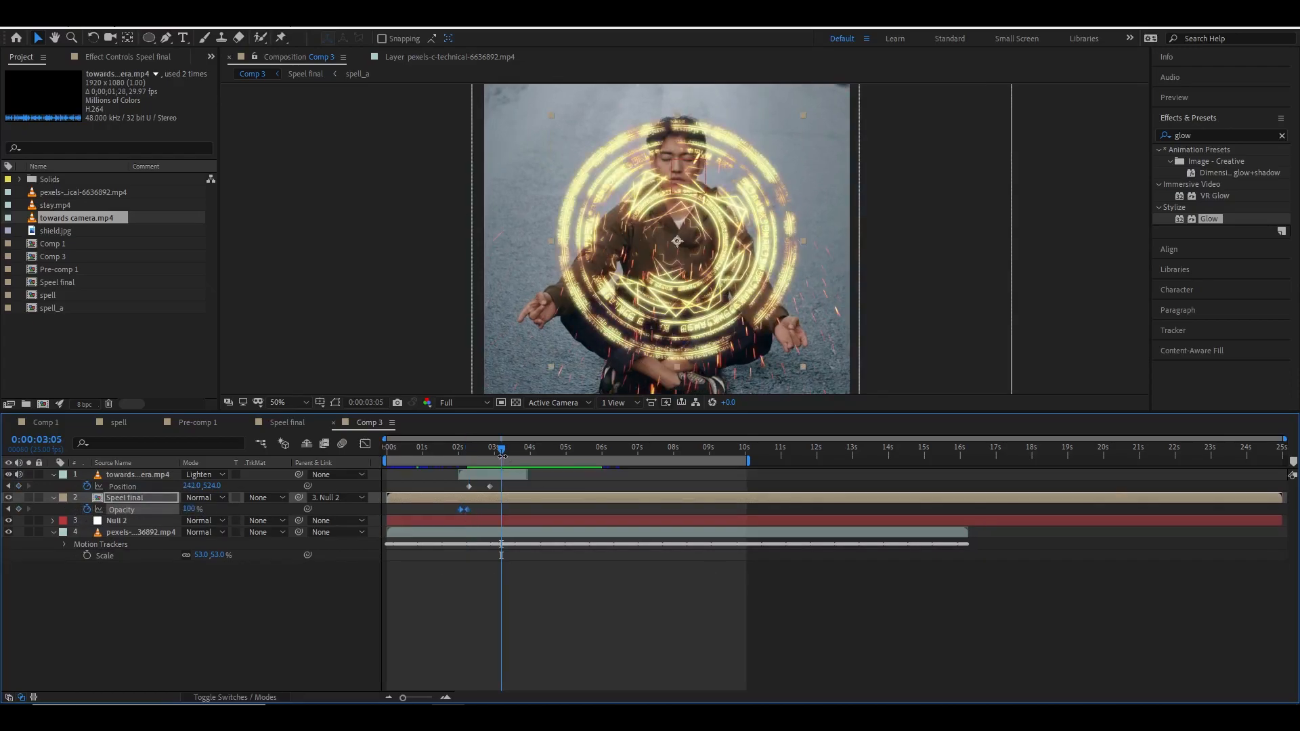
mouse_move(502, 462)
left_mouse_down()
mouse_move(418, 458)
mouse_move(495, 458)
mouse_move(483, 461)
left_mouse_up()
Time-stretch the sparks layer to a stretch factor of 80%.
key("shift+s")
left_click(137, 475)
key("s")
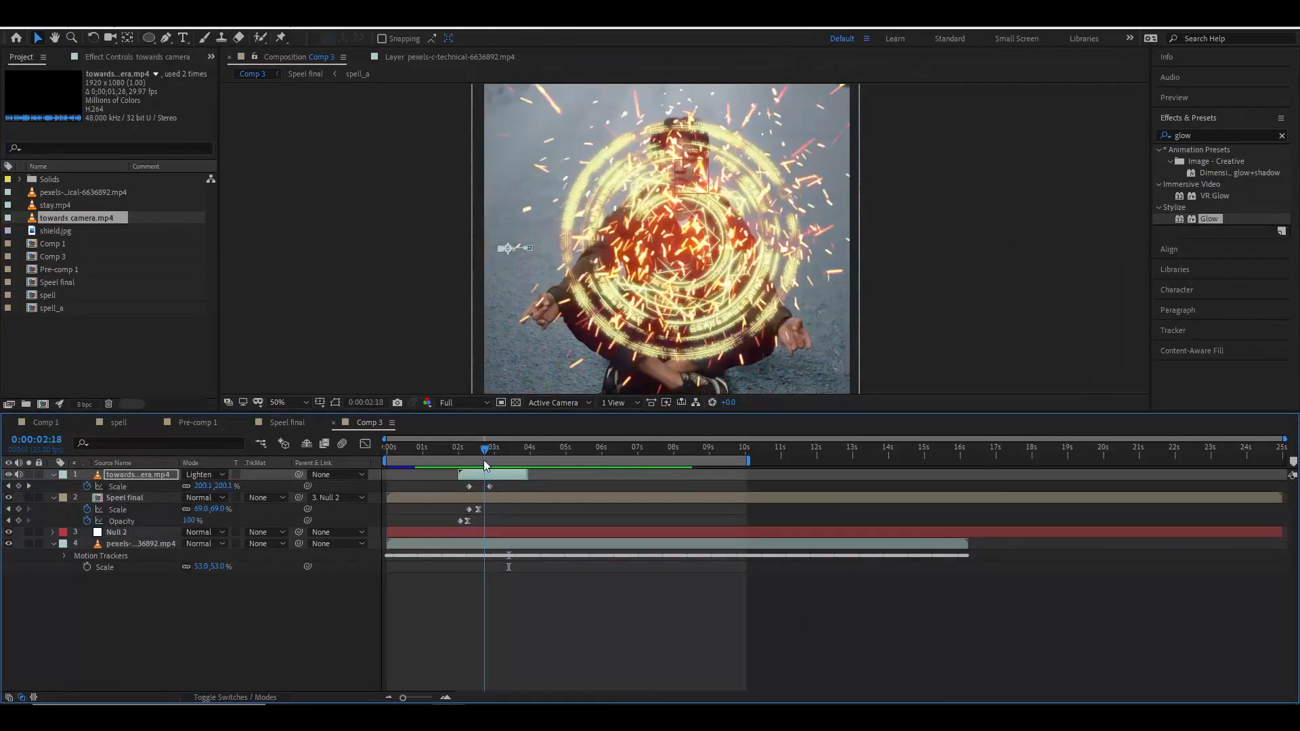
right_click(508, 477)
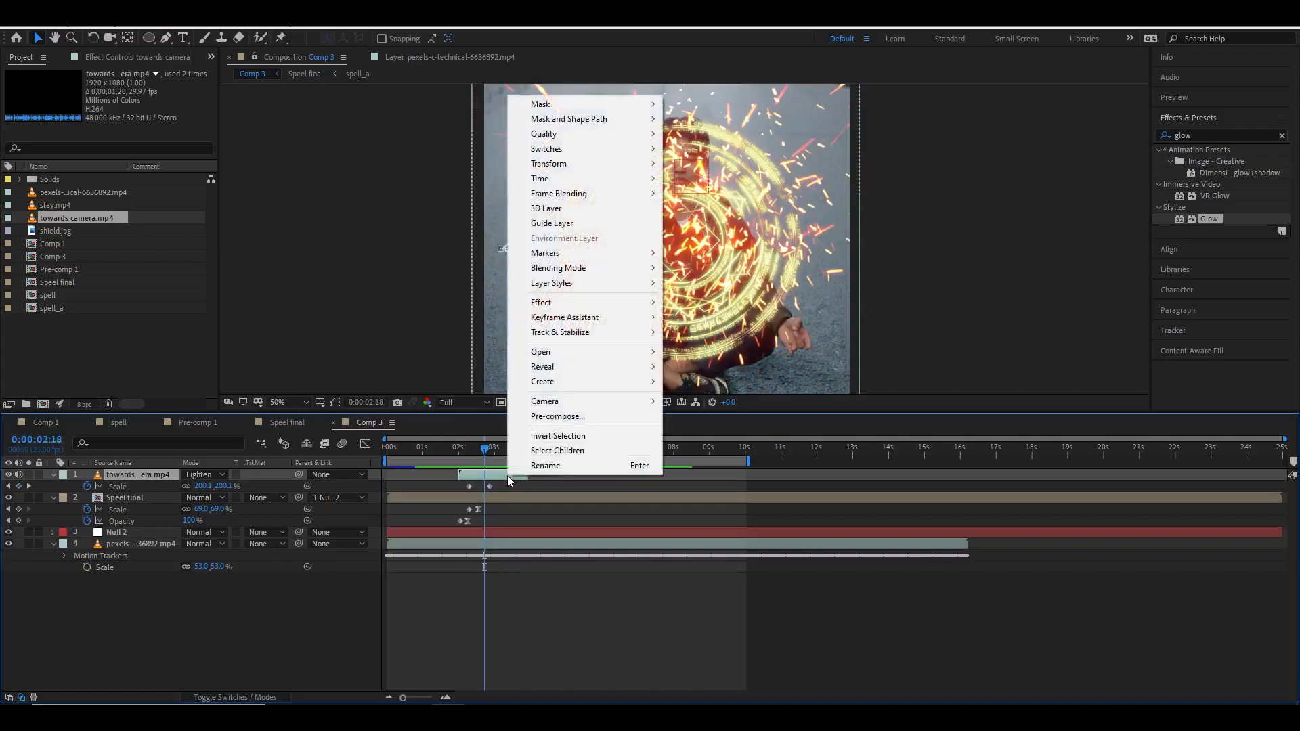
mouse_move(656, 182)
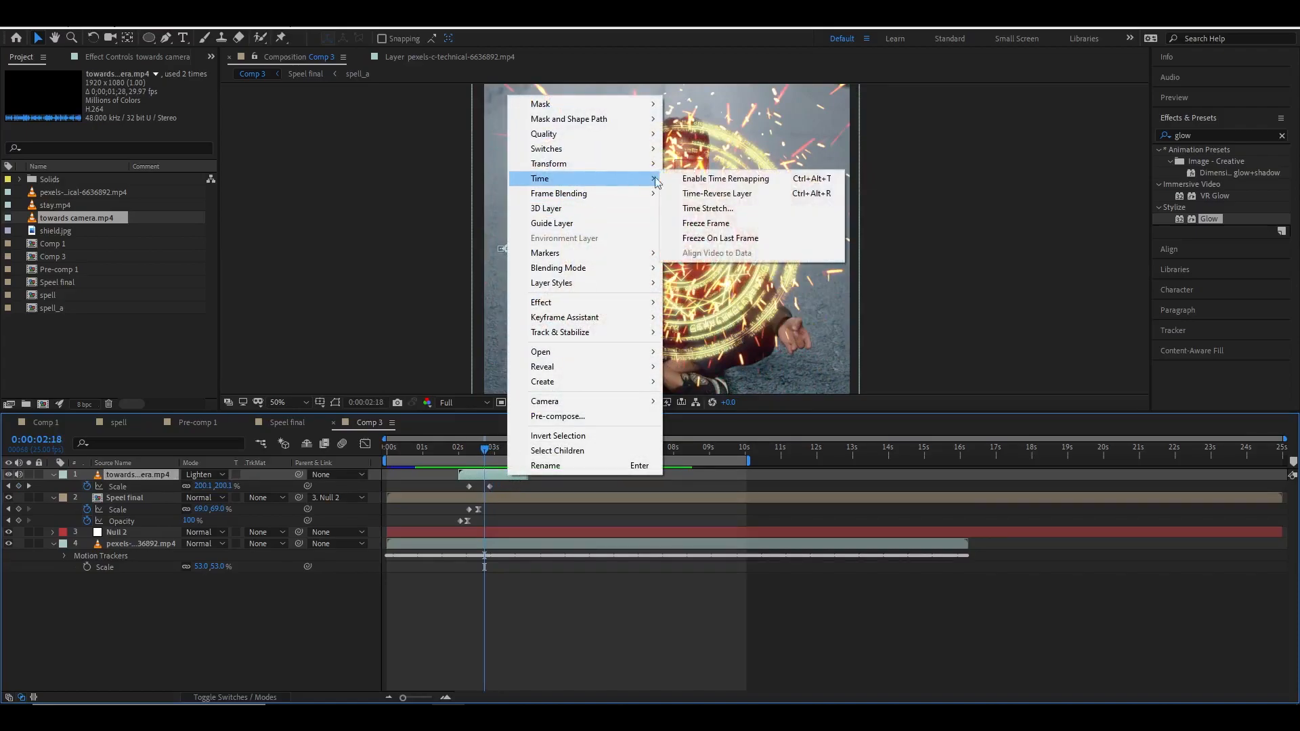
left_click(734, 208)
left_click_drag(691, 245, 1010, 210)
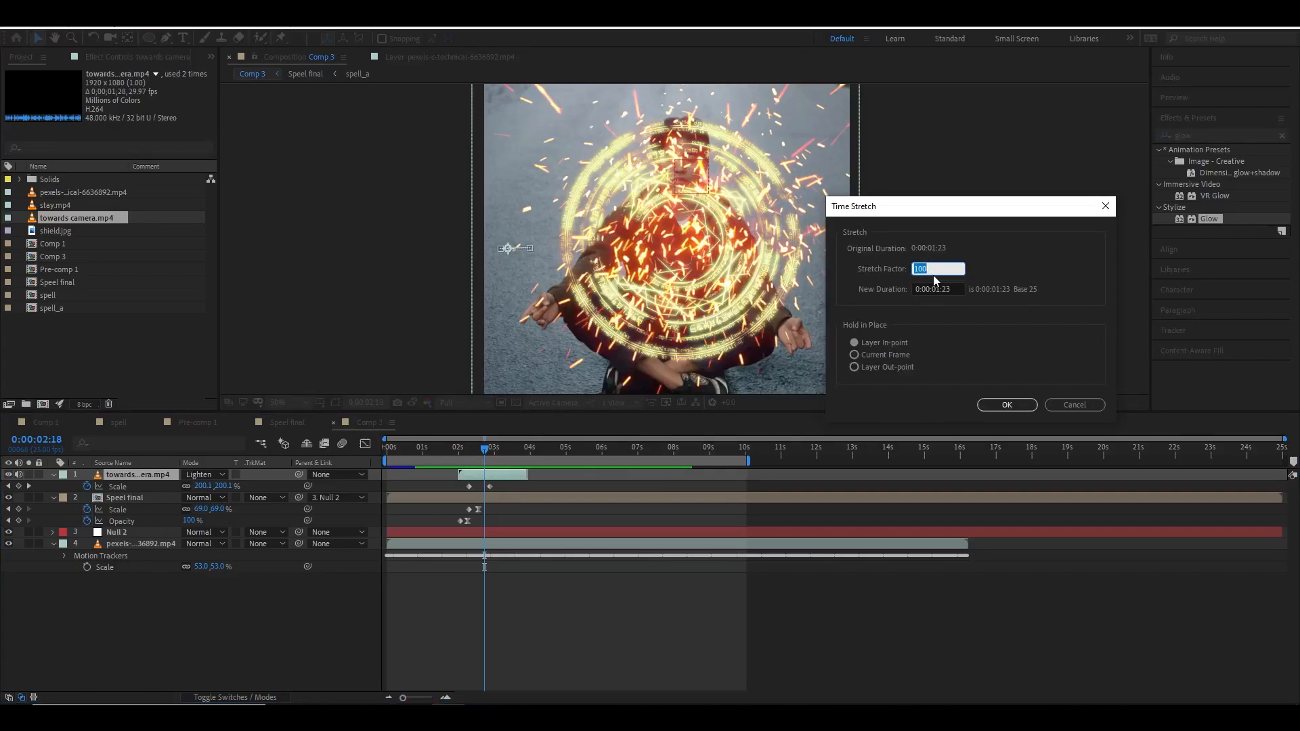
type("80")
key("Return")
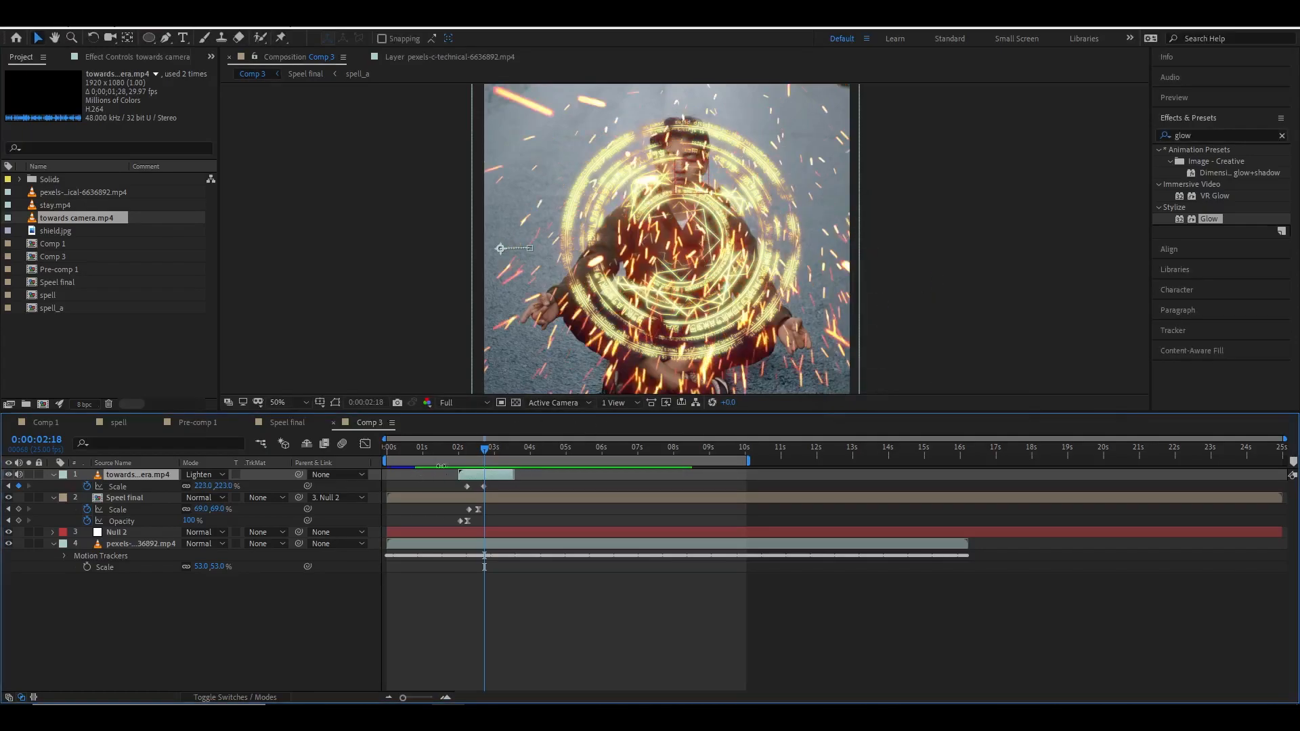
Change the Speel final layer's Tint Map White To colour to a deeper orange, E49306.
left_click_drag(482, 452, 445, 452)
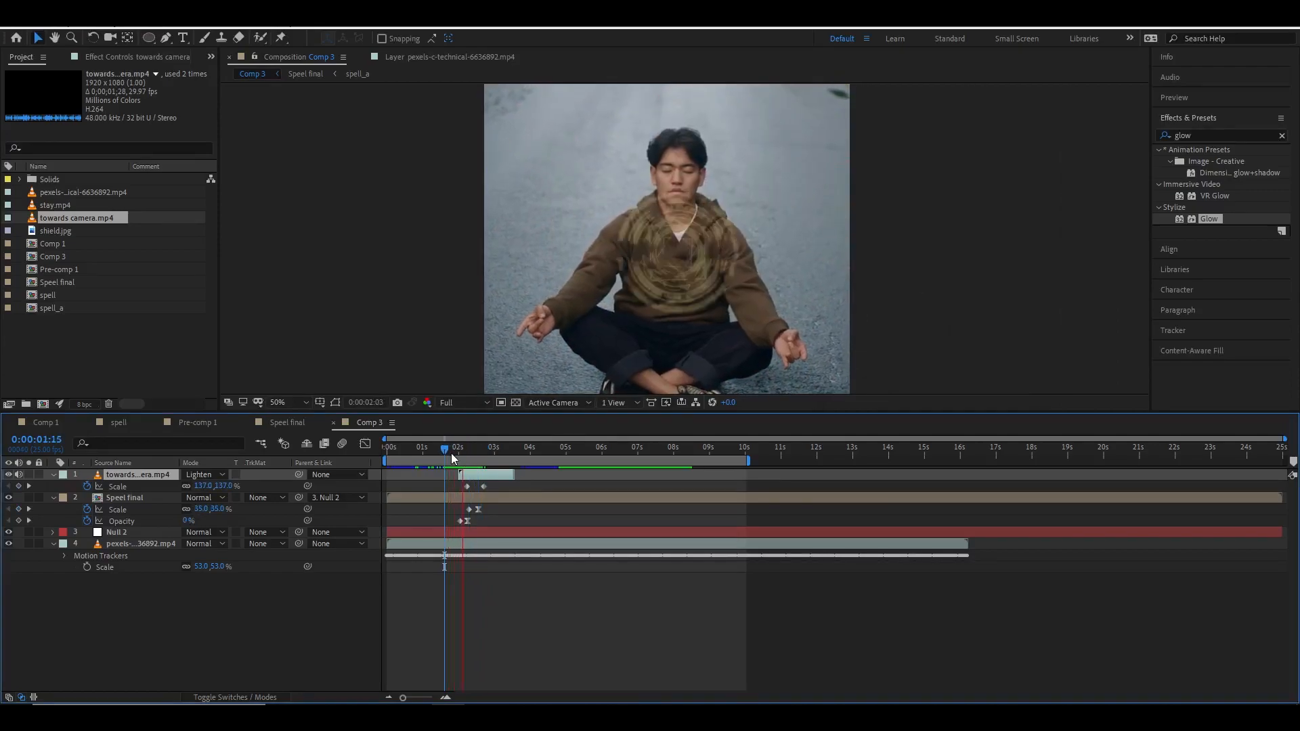
left_click(488, 453)
left_click(486, 499)
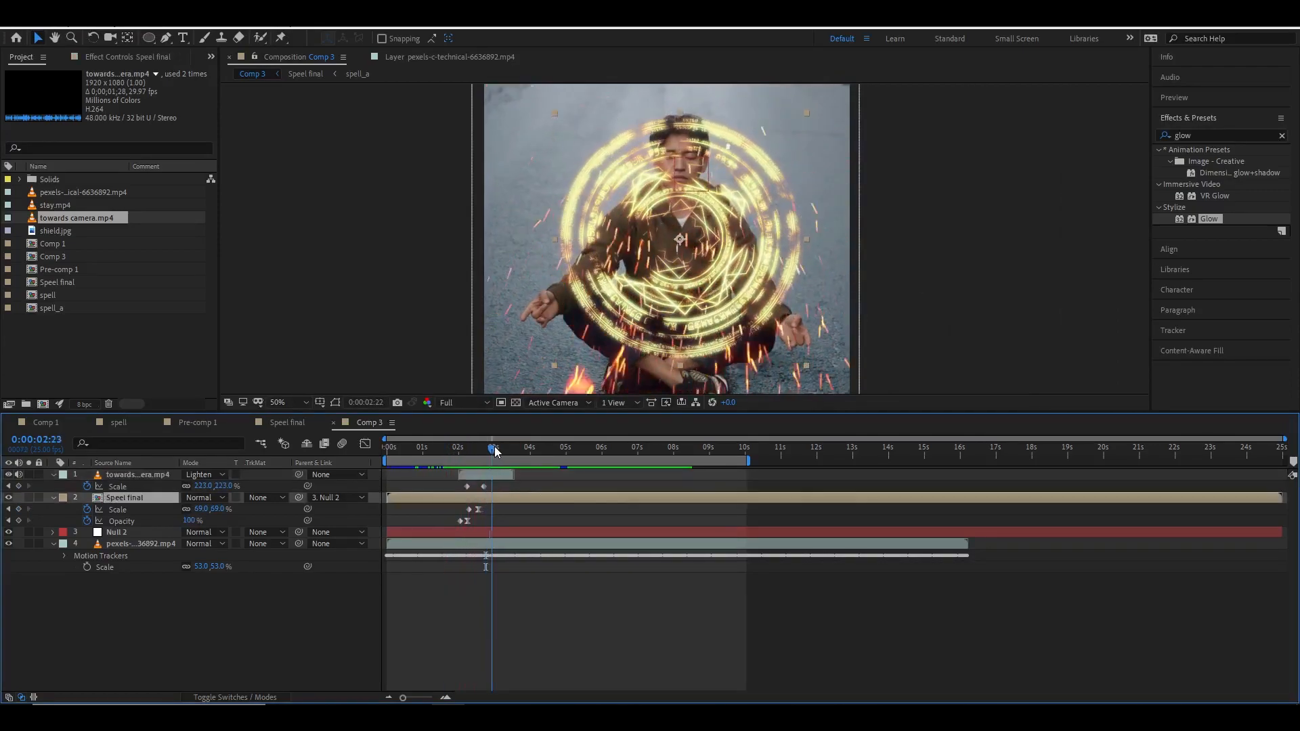
left_click_drag(491, 452, 487, 452)
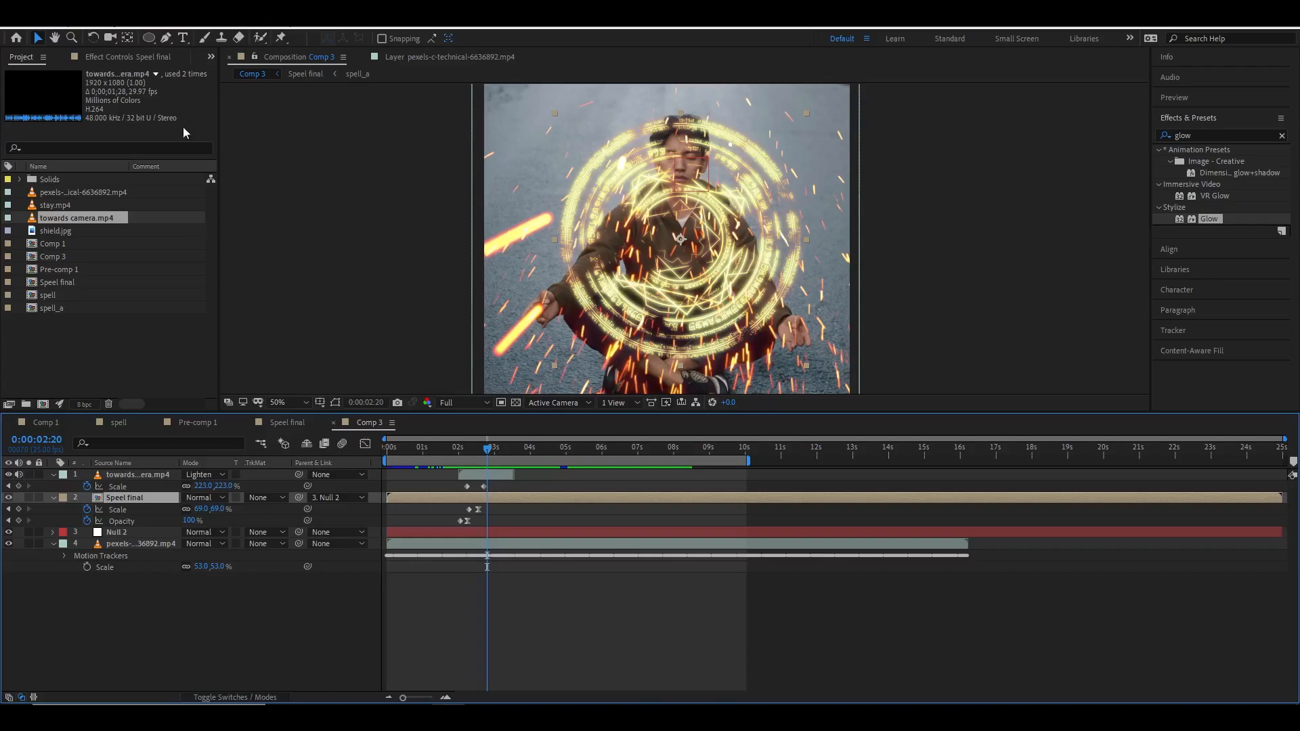
left_click(156, 58)
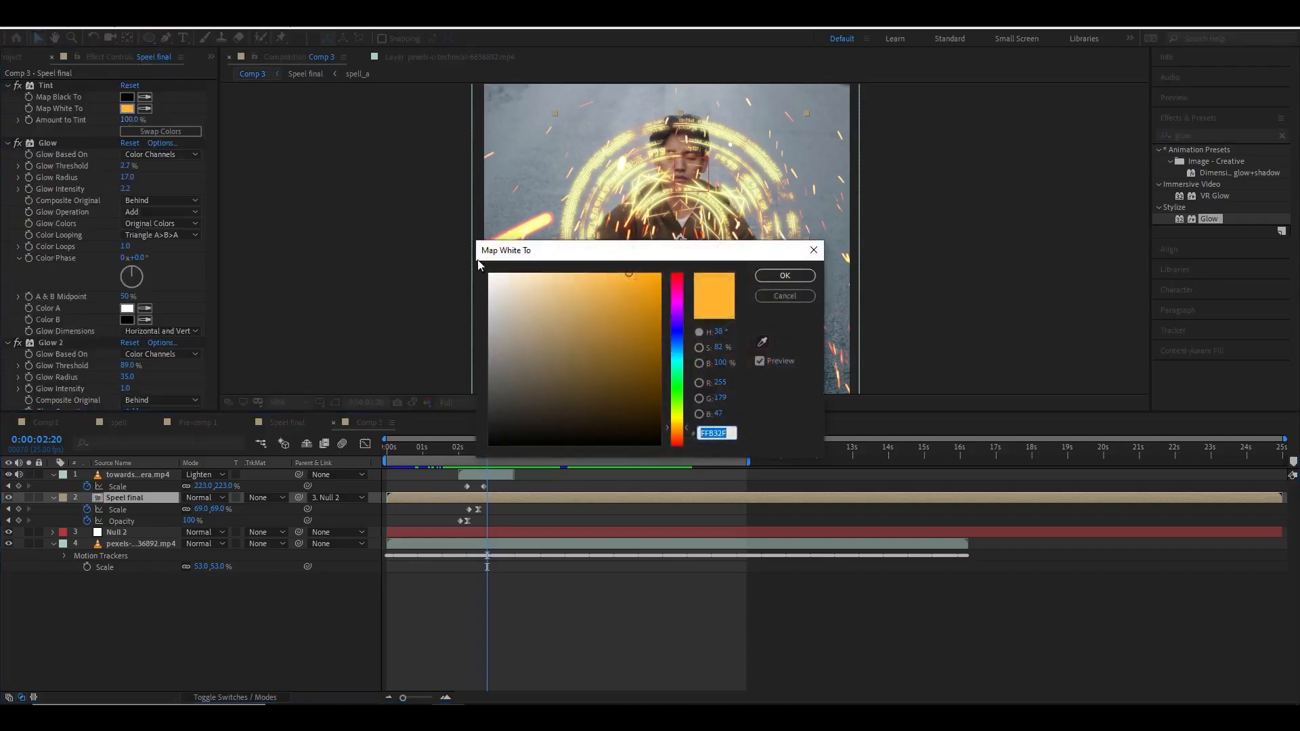
left_click_drag(645, 281, 656, 291)
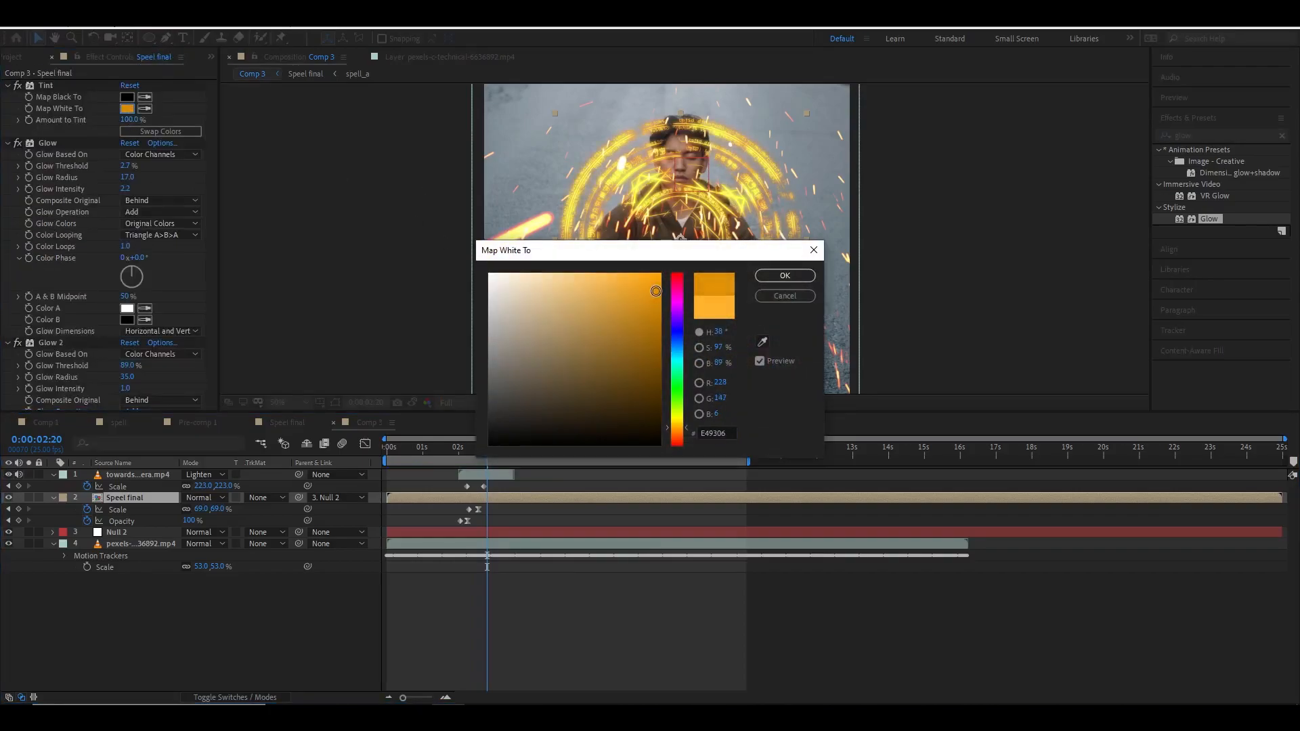
left_click(786, 277)
Set the Speel final layer's Glow 2 threshold to 92.2% and radius to 103, then preview.
scroll(153, 306, "down", 1)
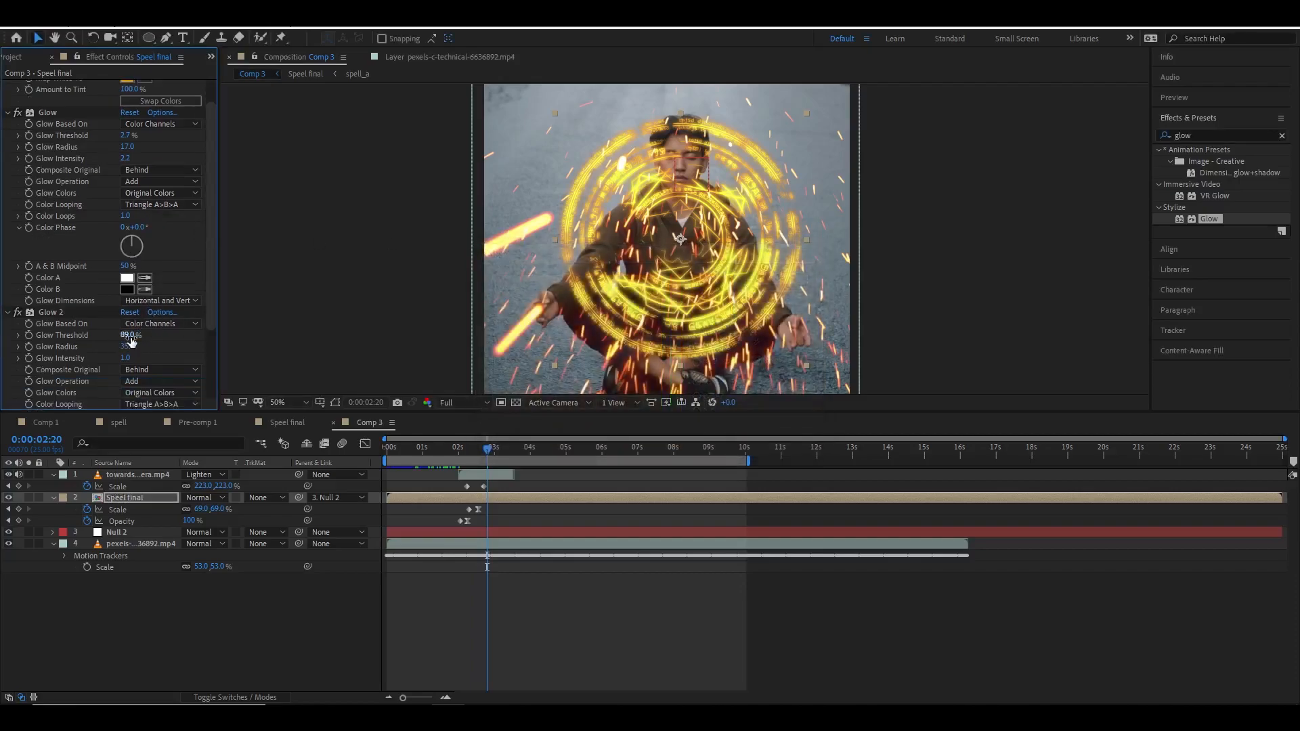
mouse_move(129, 336)
left_mouse_down()
mouse_move(179, 338)
mouse_move(77, 349)
mouse_move(145, 348)
left_mouse_up()
key("space")
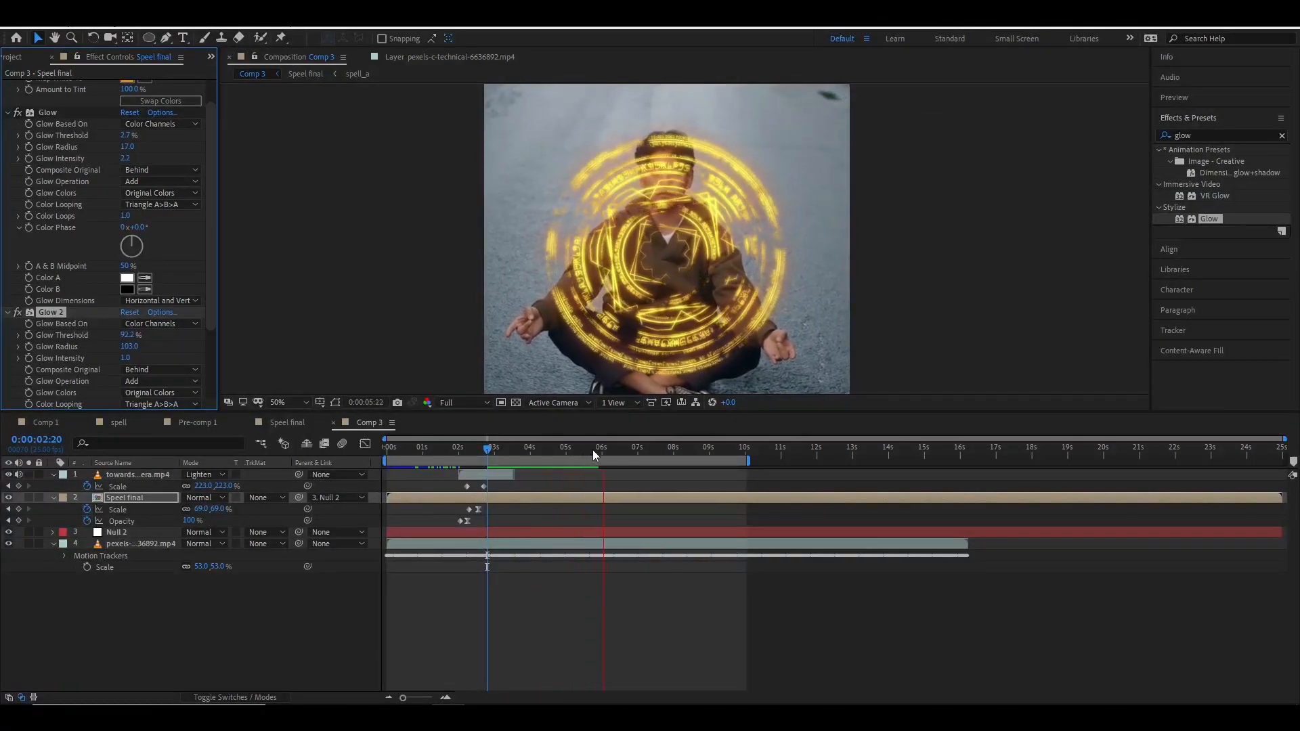
Play back the composition from the start to review the shield animation.
key("Home")
key("space")
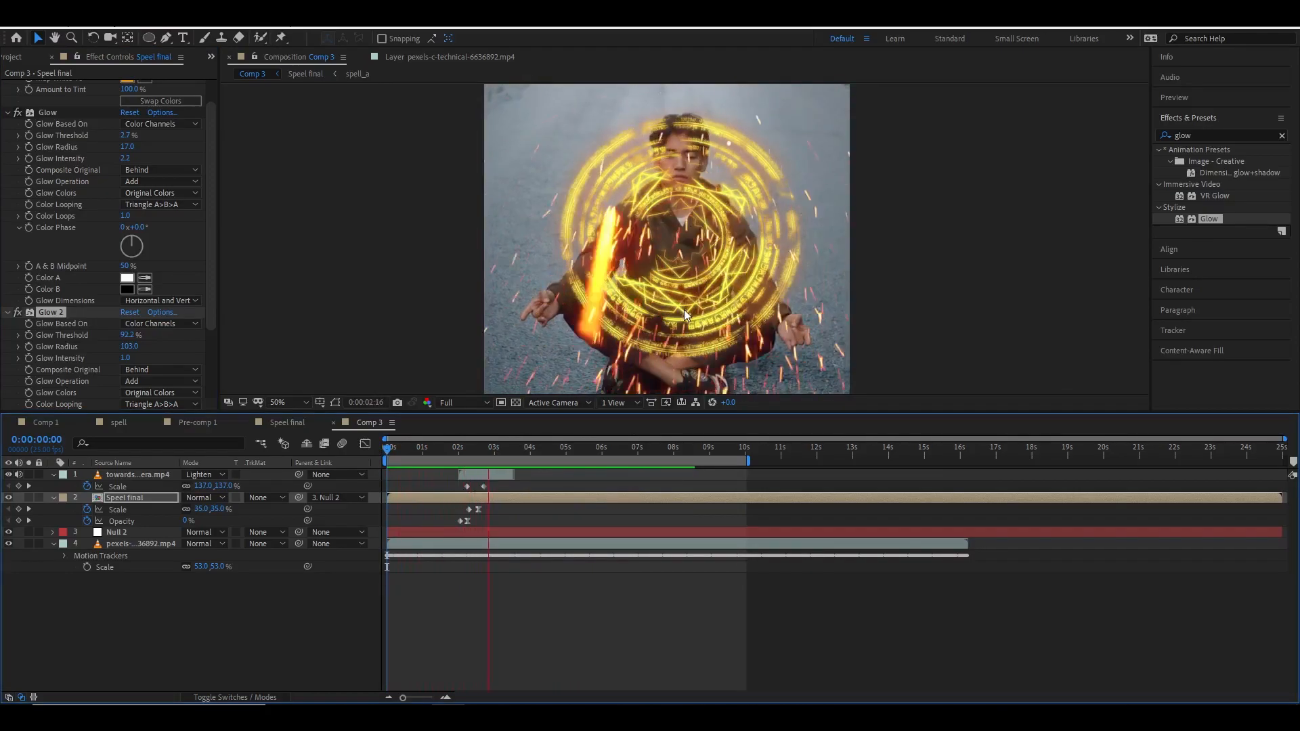
scroll(688, 308, "down", 2)
key("space")
left_click_drag(553, 448, 385, 456)
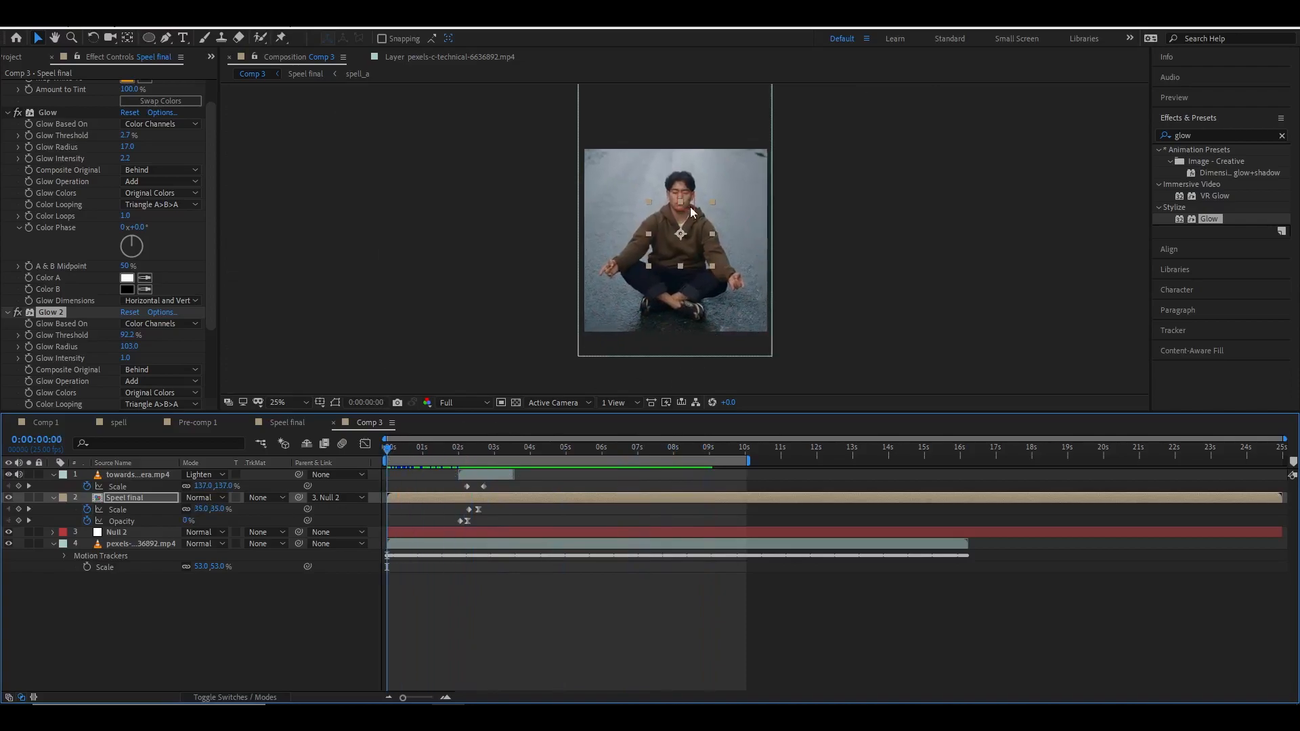
scroll(681, 235, "up", 2)
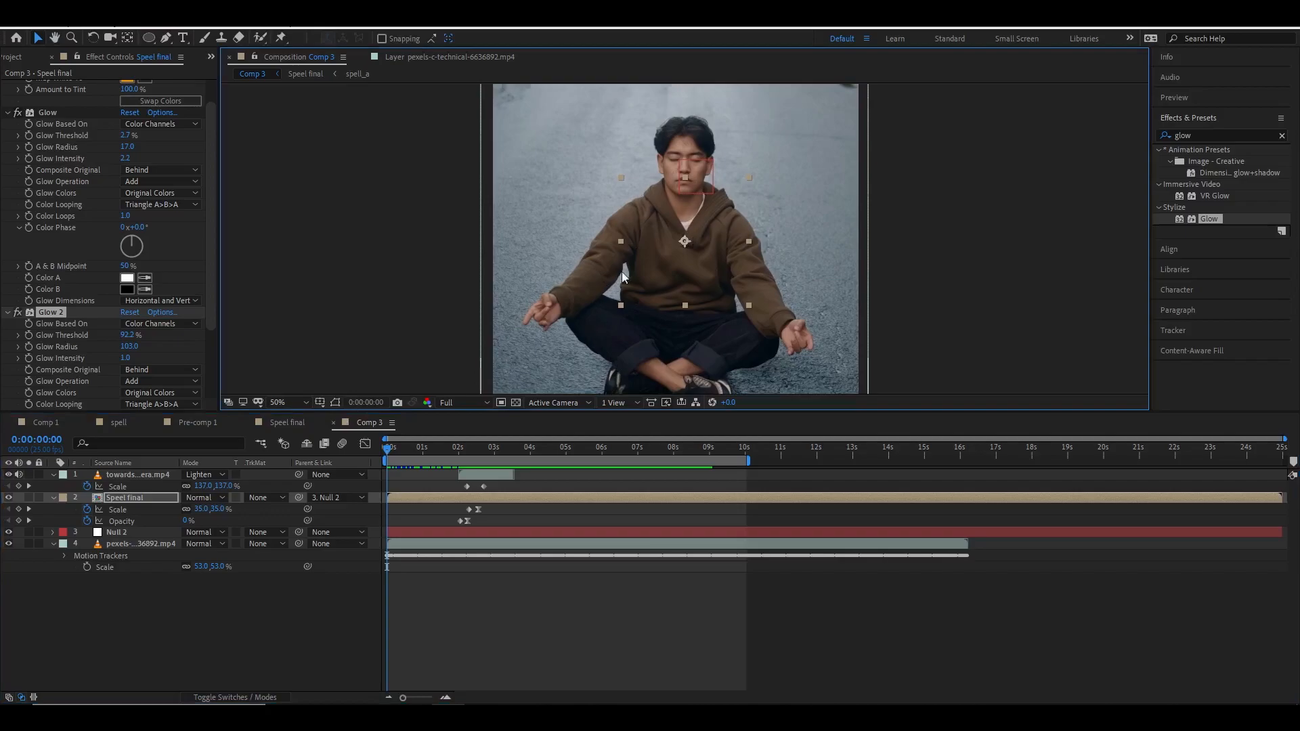
scroll(656, 255, "down", 2)
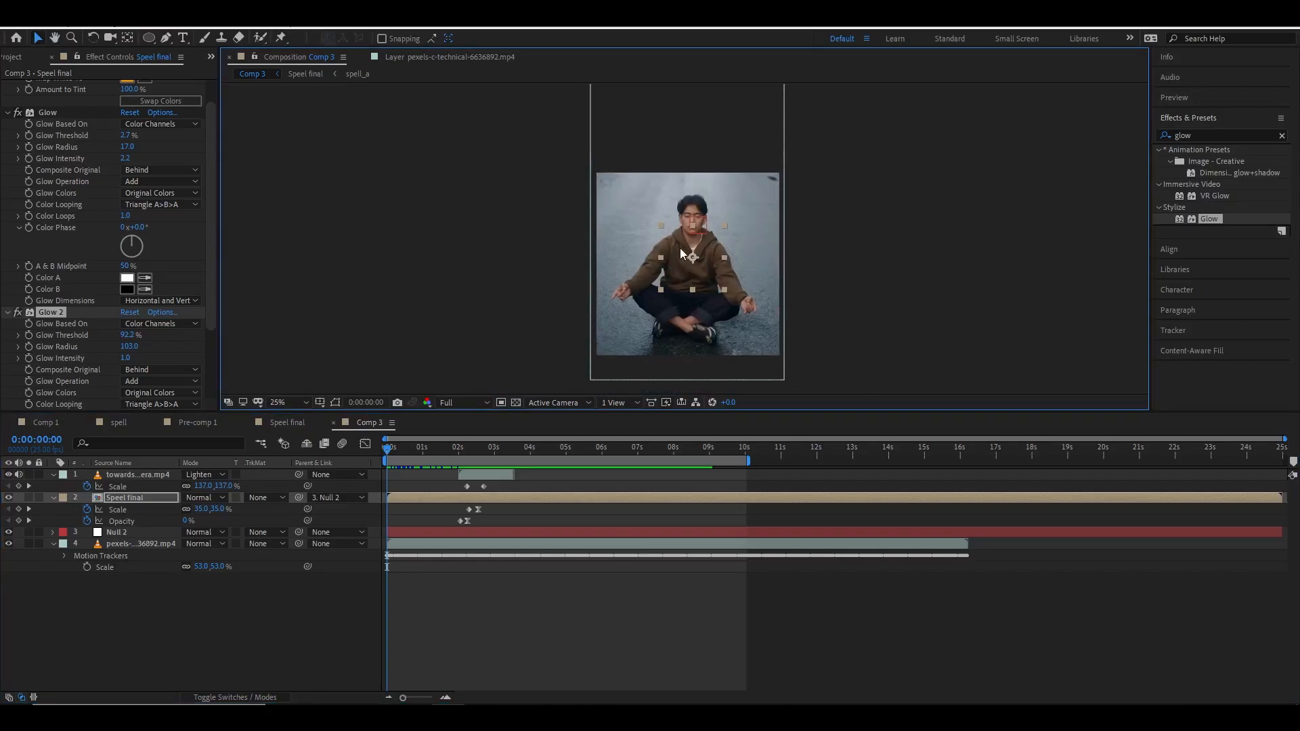